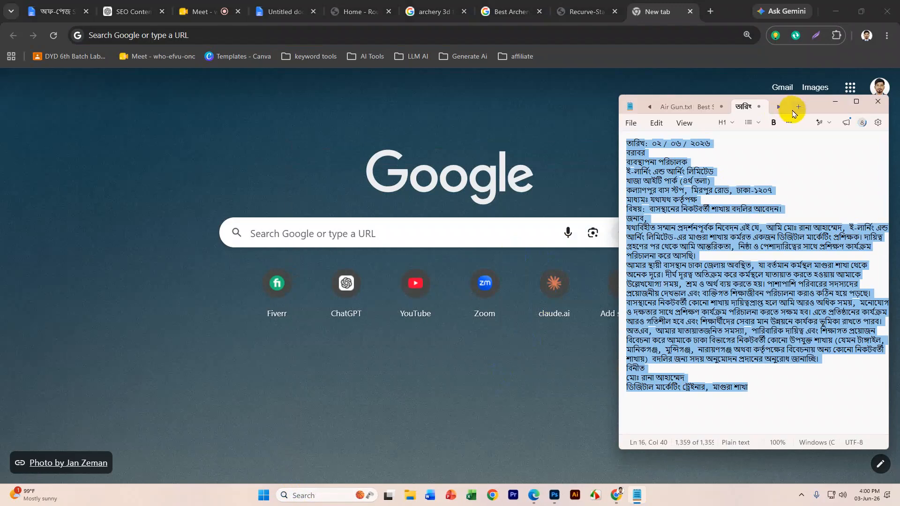
Step: Open a new maximized Notepad tab, type 'website' as a test, then clear it completely
click(798, 107)
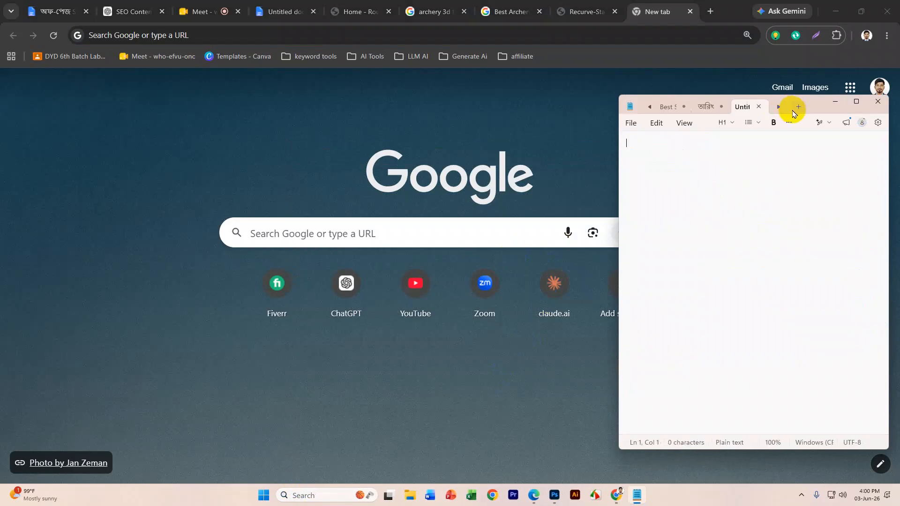
click(857, 102)
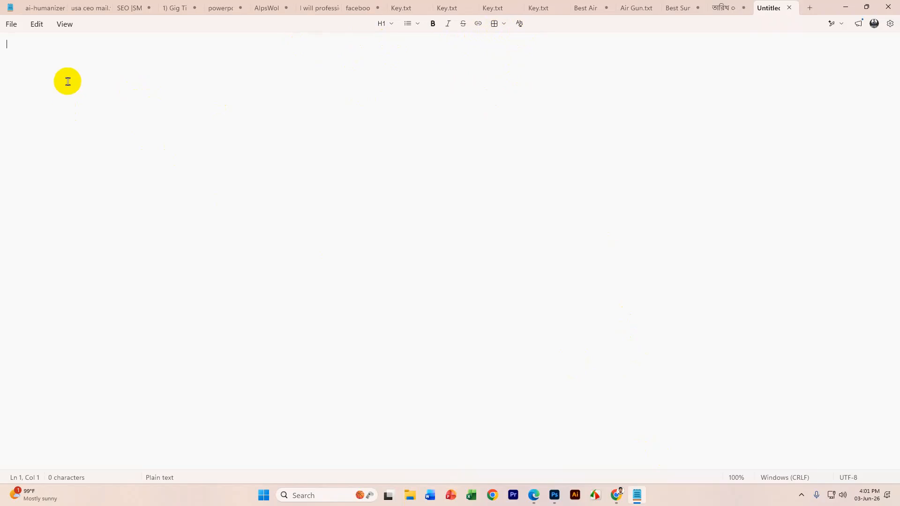
text(website)
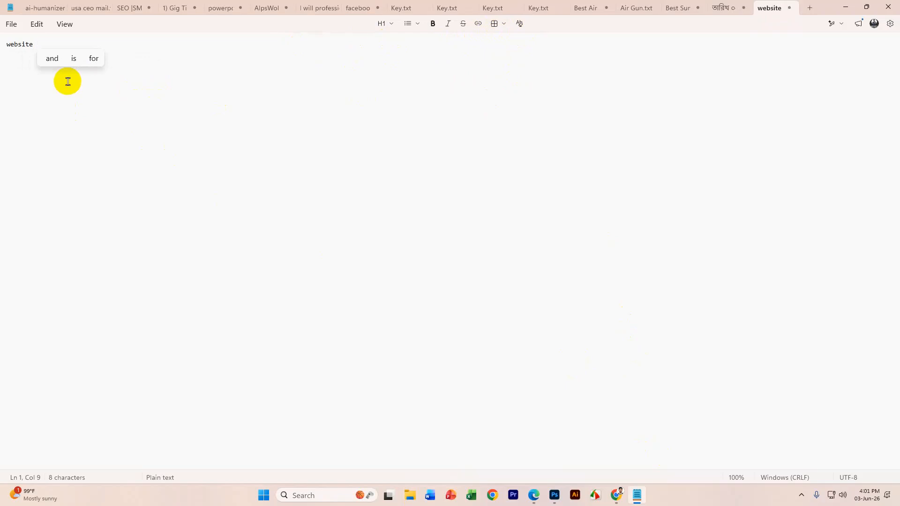
key(Return)
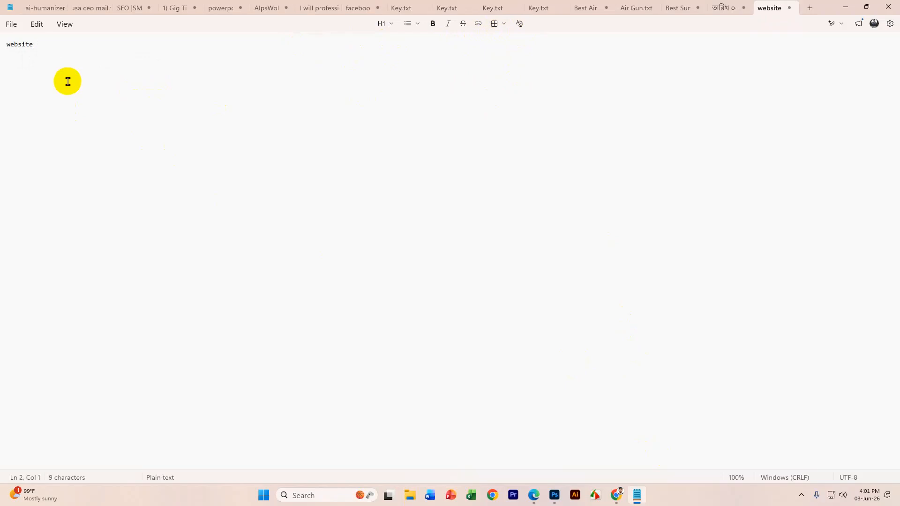
key(ctrl+a)
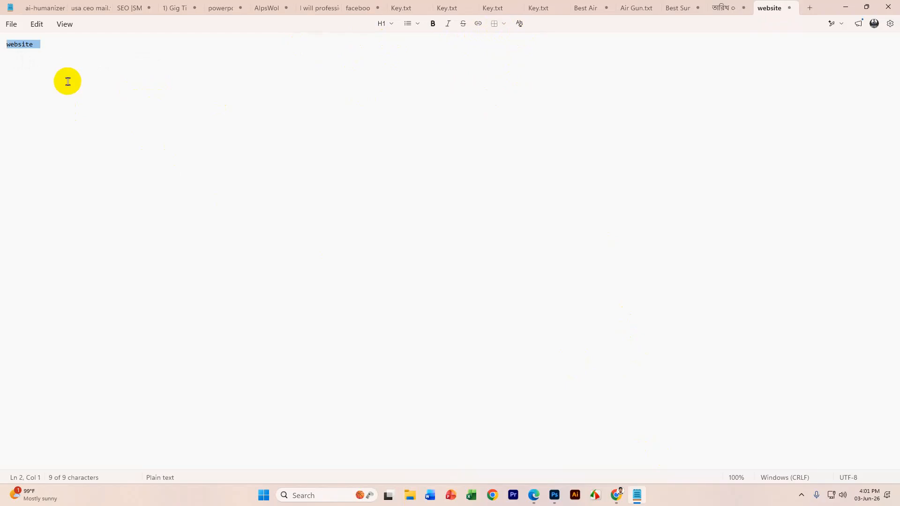
key(BackSpace)
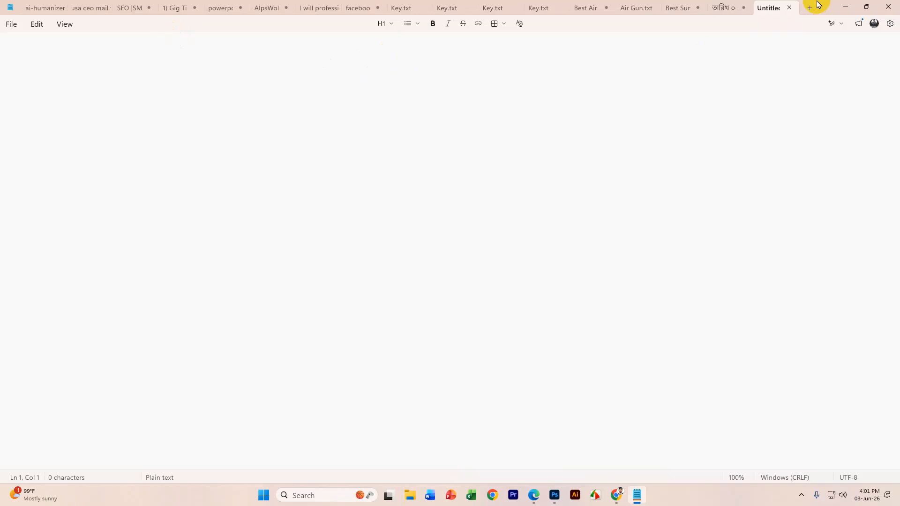
Step: Switch to the অফ-পেজ SEO কী document and add blank lines after the Irrelevant Guest Post section
click(845, 8)
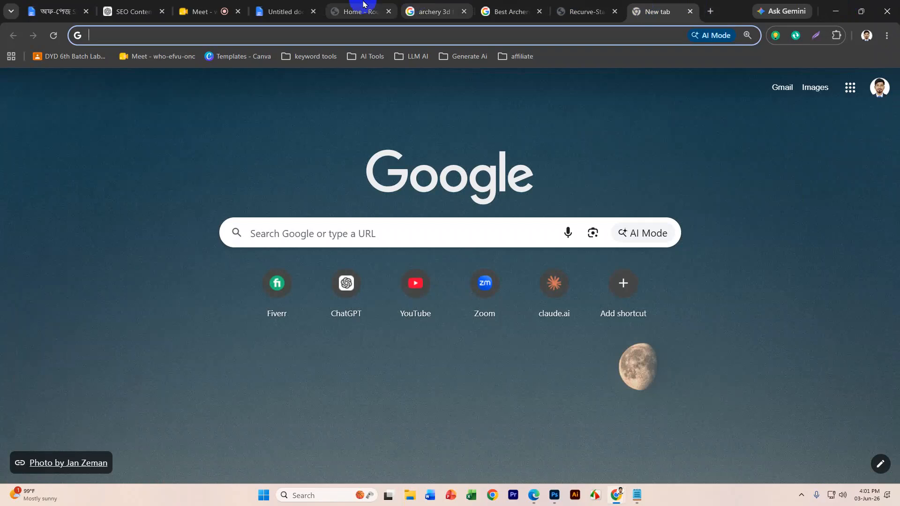
click(262, 10)
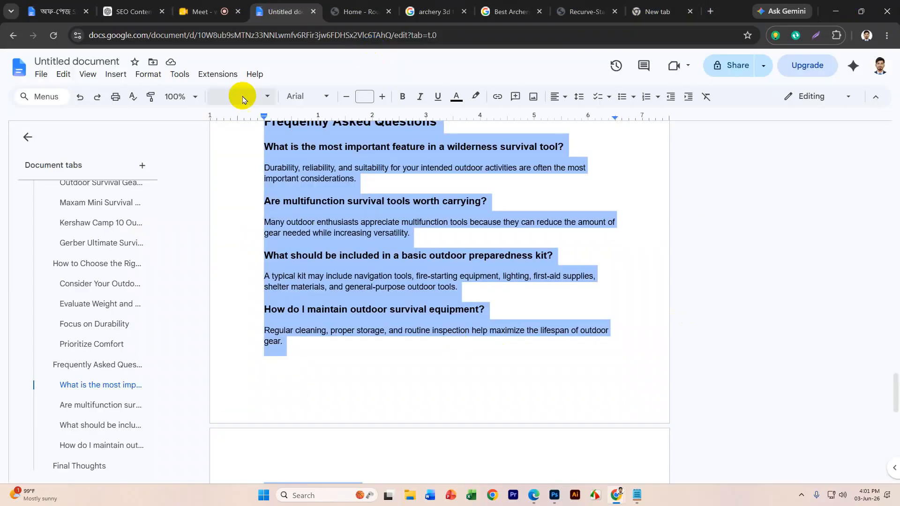
click(57, 11)
scroll(352, 347, down, 5)
scroll(352, 347, down, 20)
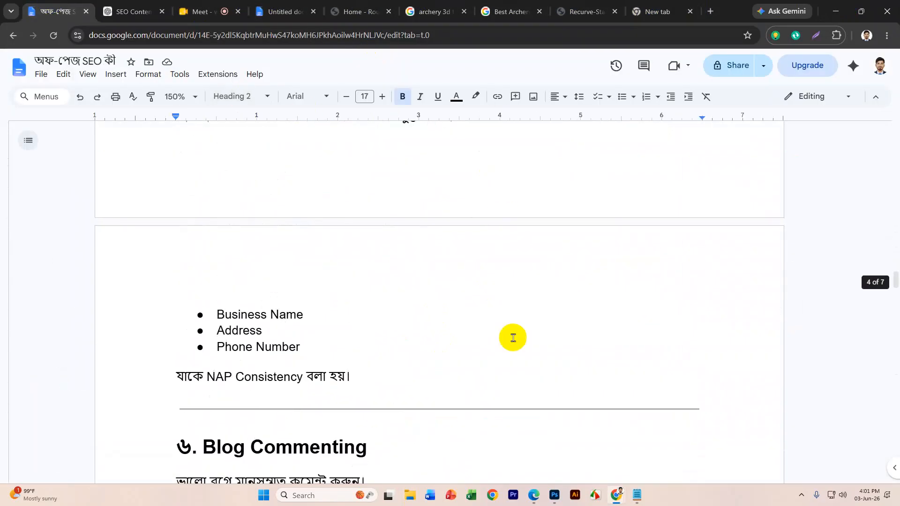
scroll(365, 331, down, 15)
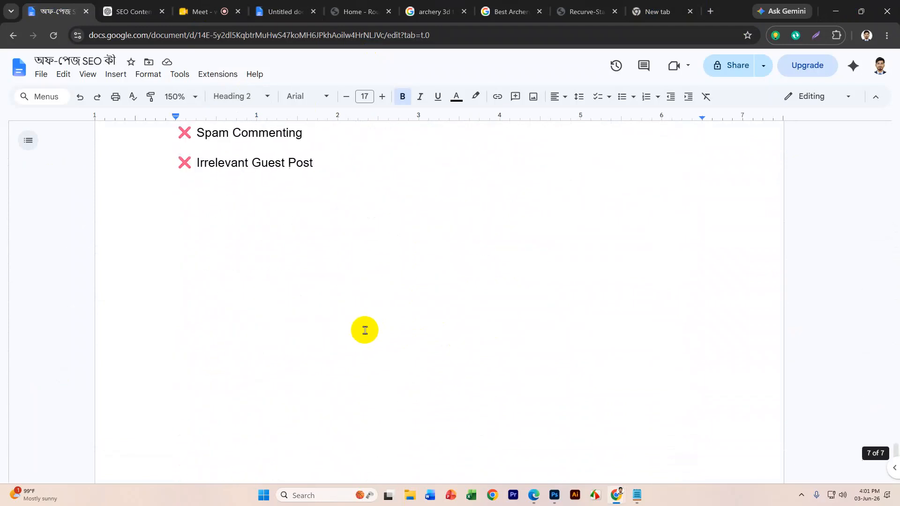
click(328, 170)
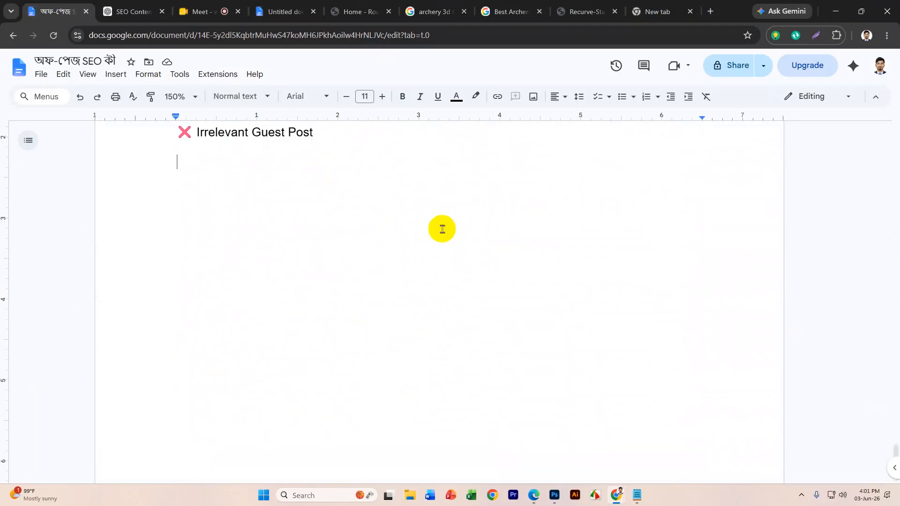
key(Return)
key(Return)
key(Return)
key(Return)
key(Return)
key(Return)
key(Return)
scroll(440, 235, down, 3)
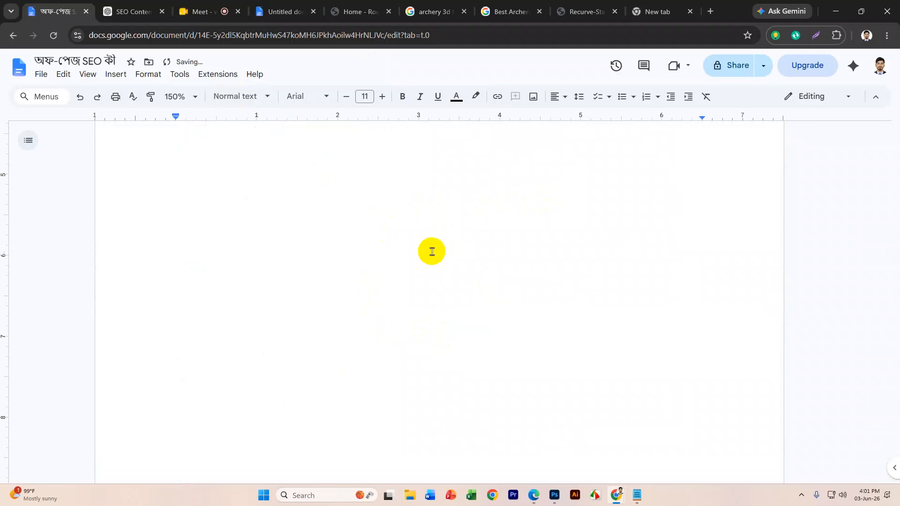
key(Return)
key(Return)
Step: Add a bold, 17 pt 'Profile Backlink' heading with a new line below it
text(Pro)
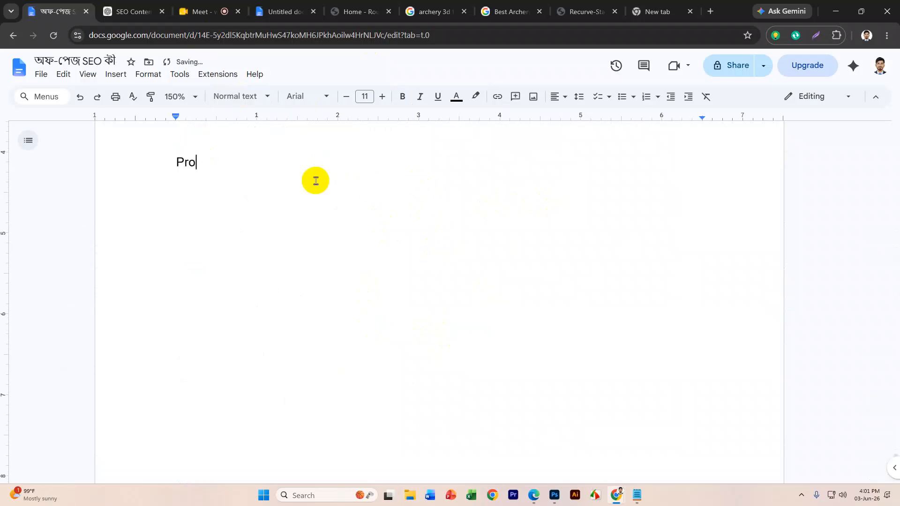
text(file Backlink)
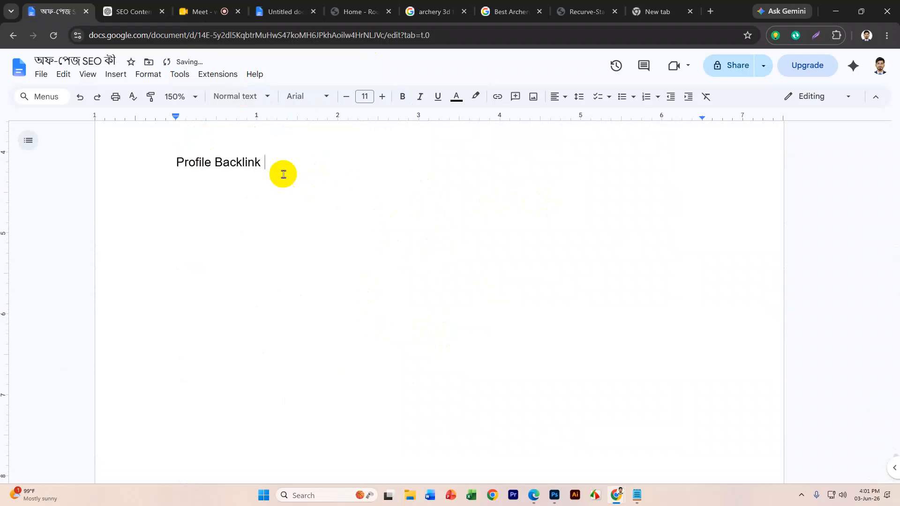
drag(266, 159, 180, 159)
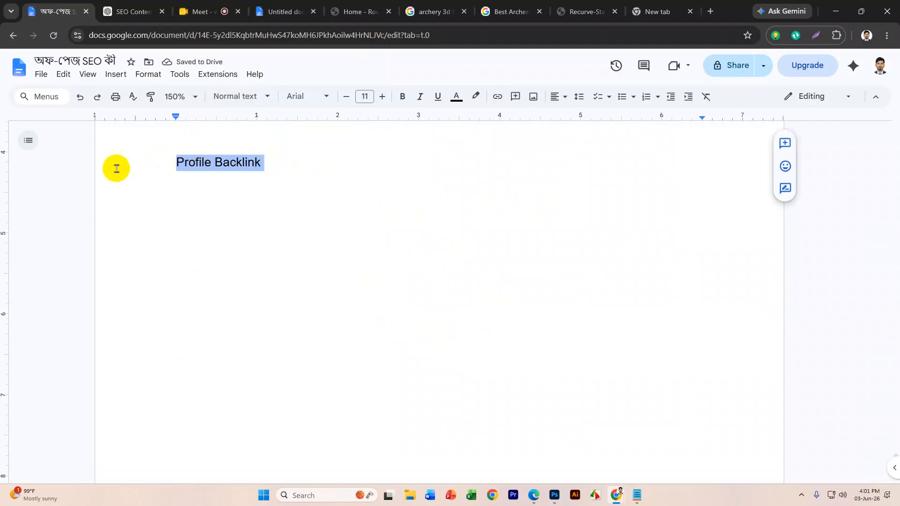
click(402, 97)
click(382, 97)
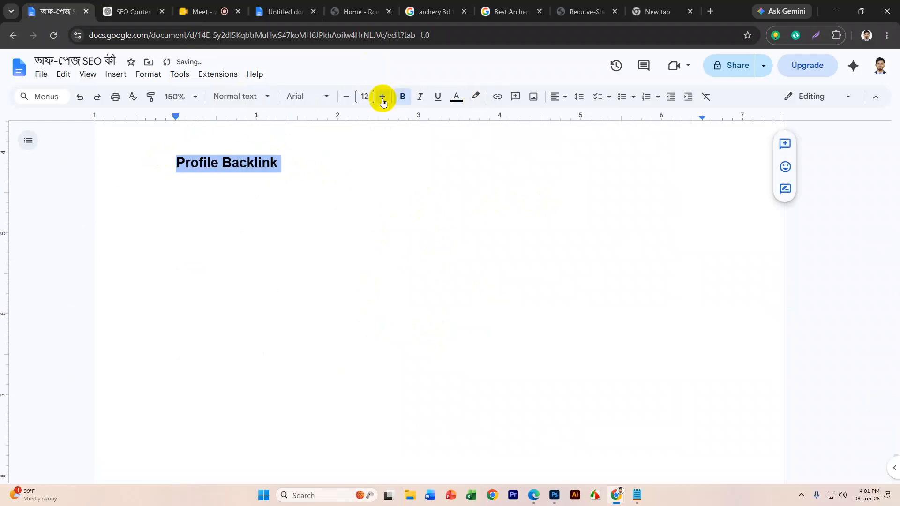
click(382, 97)
click(382, 97)
click(382, 96)
click(382, 97)
click(382, 97)
click(335, 165)
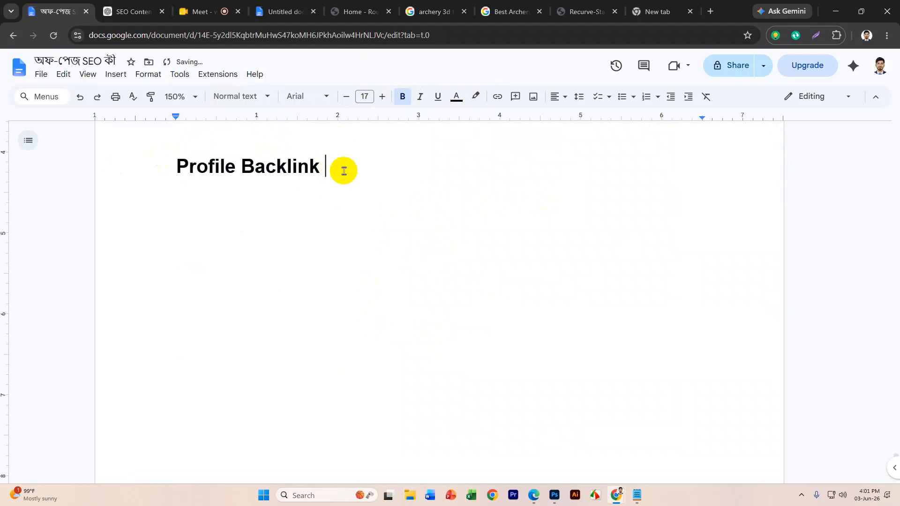
key(Return)
key(Return)
Step: Type 'Website' under the heading and open a blank line above it
text(webstie)
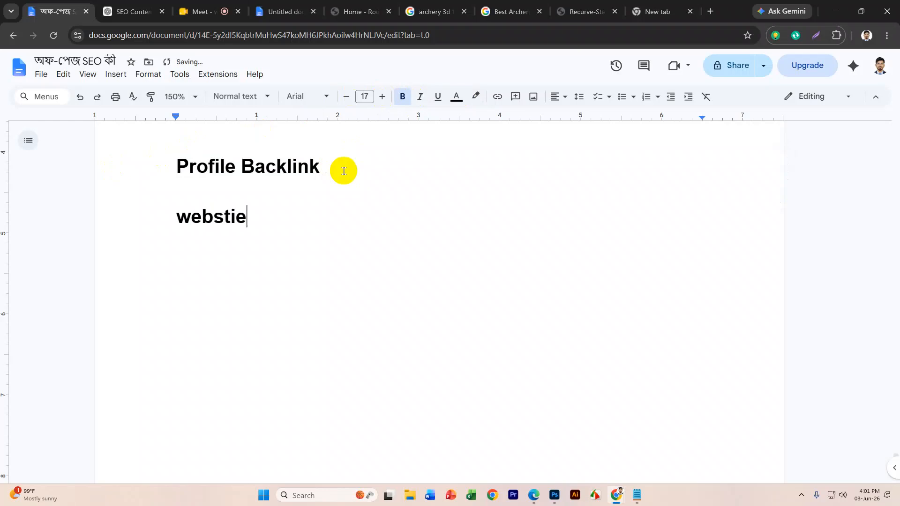
key(BackSpace)
key(BackSpace)
key(BackSpace)
text(ite)
key(Return)
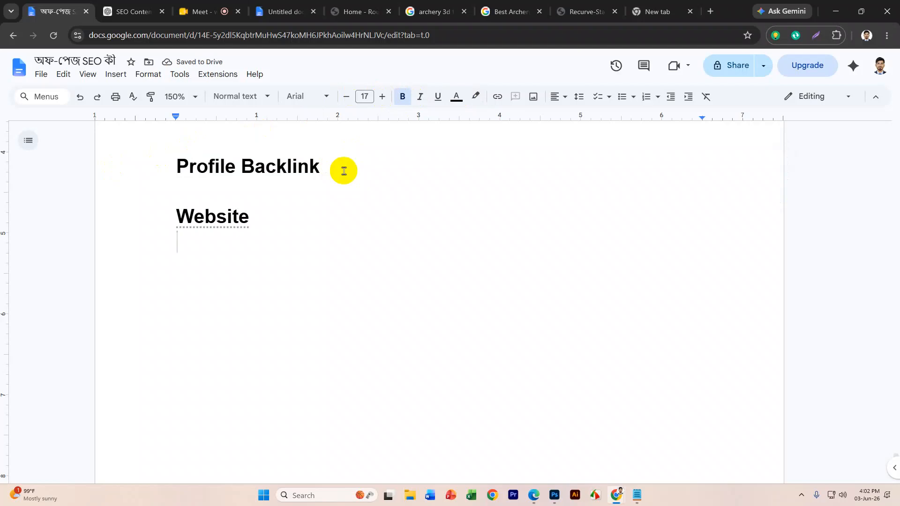
text(web)
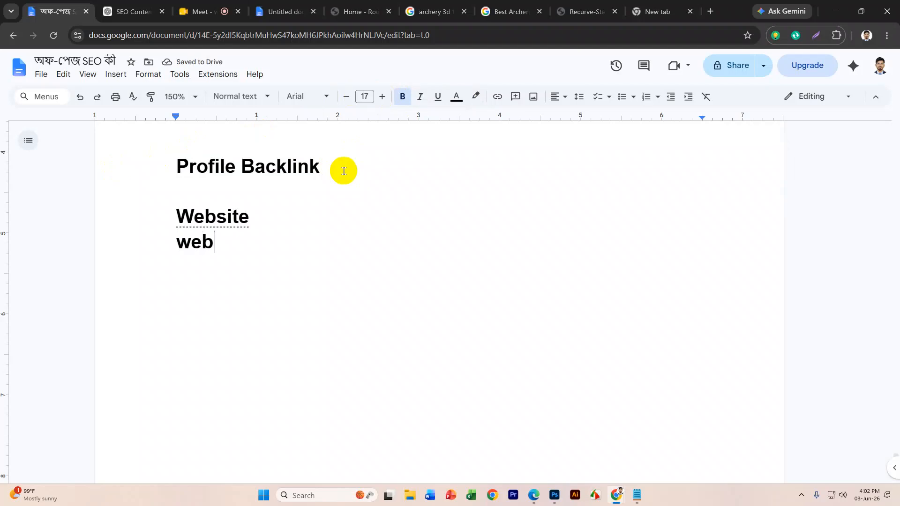
key(BackSpace)
key(BackSpace)
key(BackSpace)
key(BackSpace)
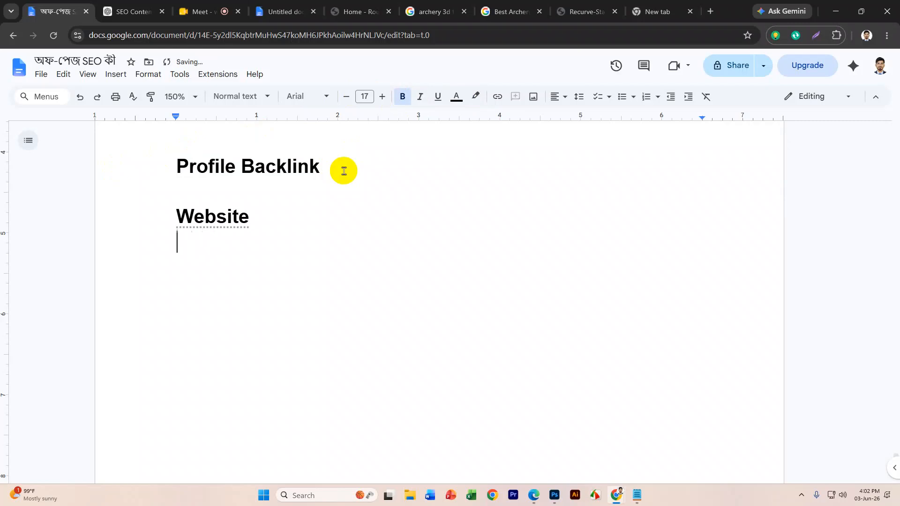
key(Up)
key(Return)
Step: Add the 'Business name' and 'Business nich' lines above Website
text(bu)
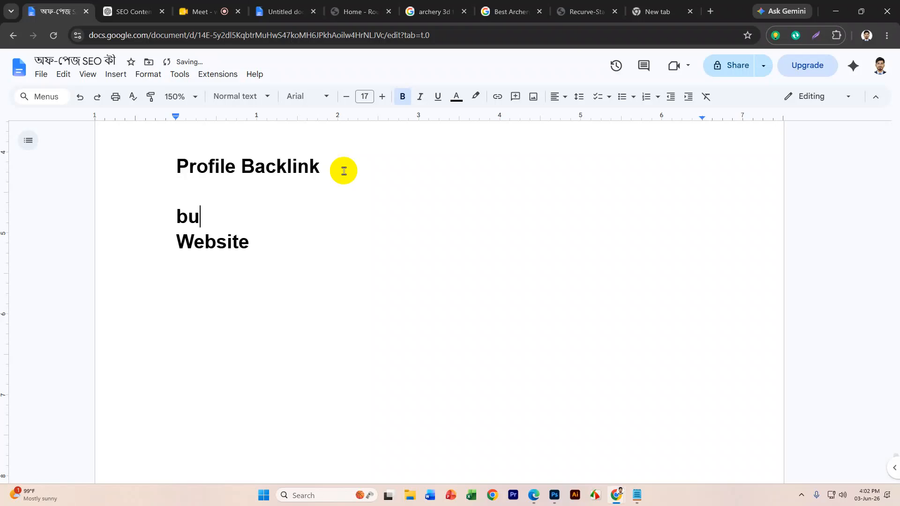
text(siness name)
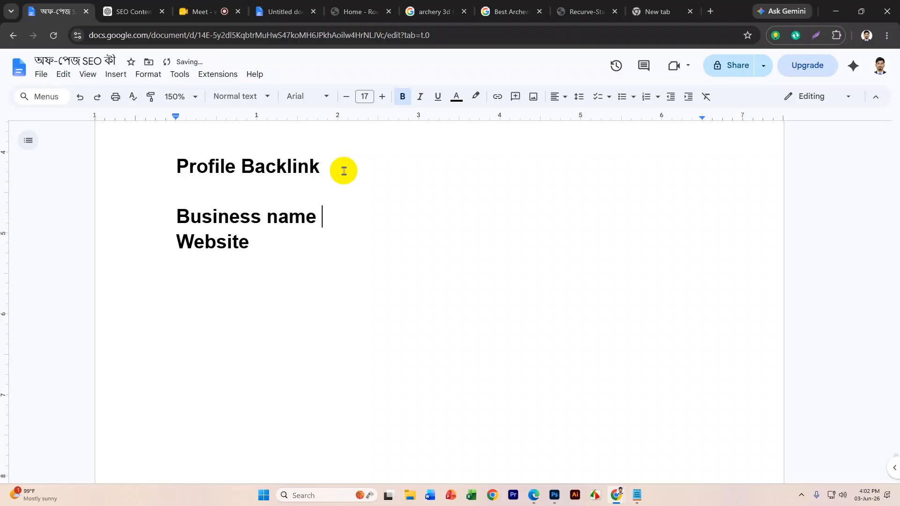
key(Return)
text(n)
key(BackSpace)
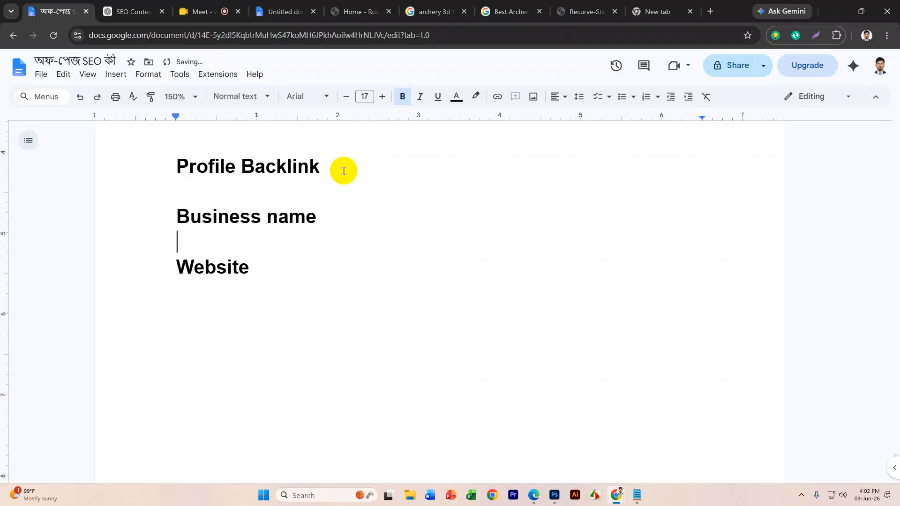
text(busine)
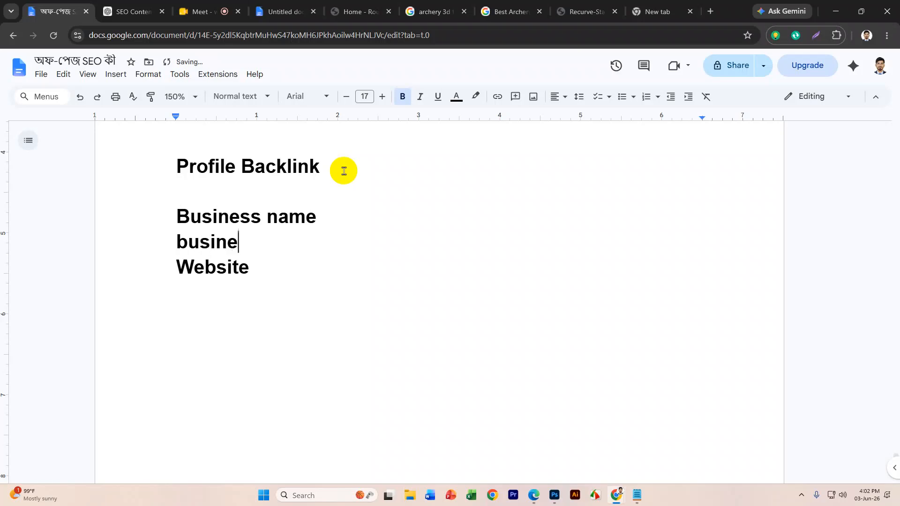
text(ss nich)
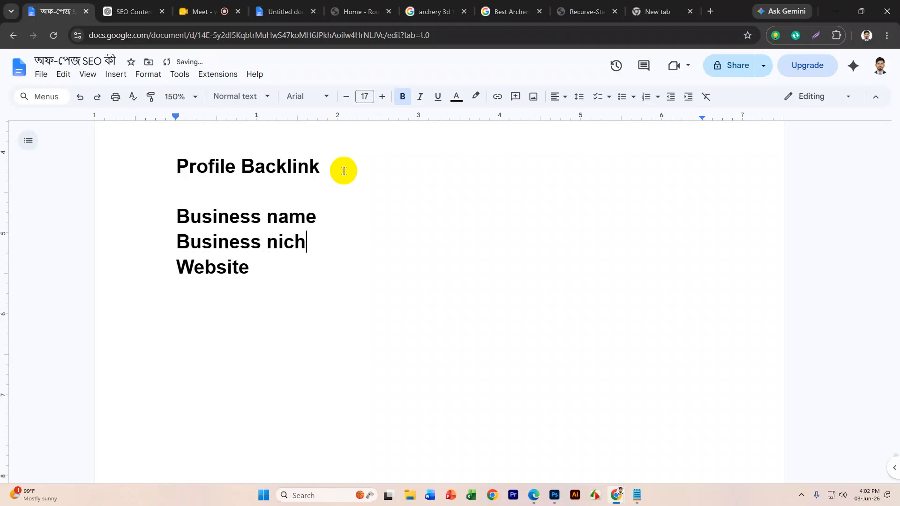
key(Return)
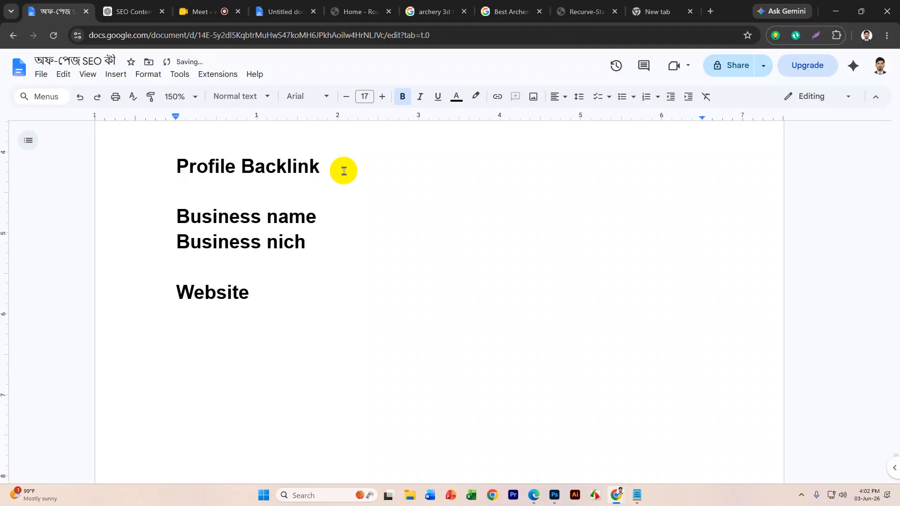
key(BackSpace)
Step: Add the 'Logo' and 'inteo/about/bio' lines below Website
key(Down)
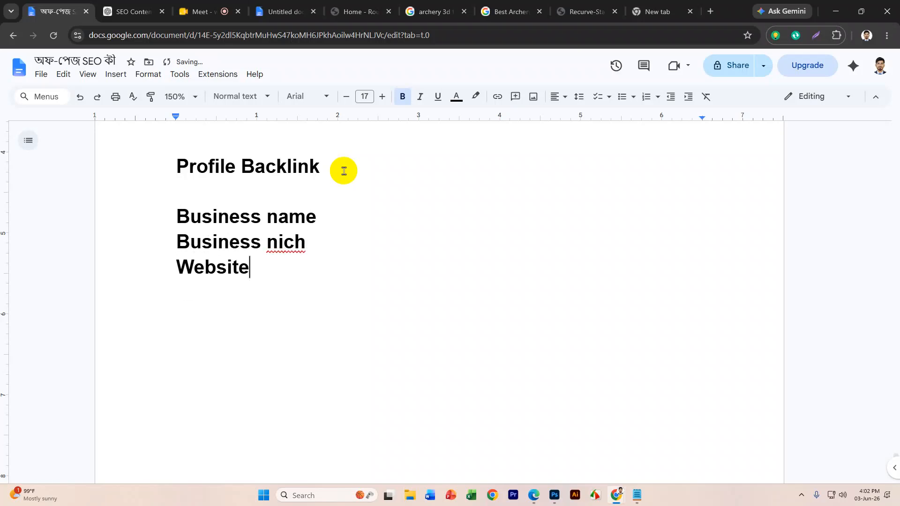
key(Return)
text(LOgo)
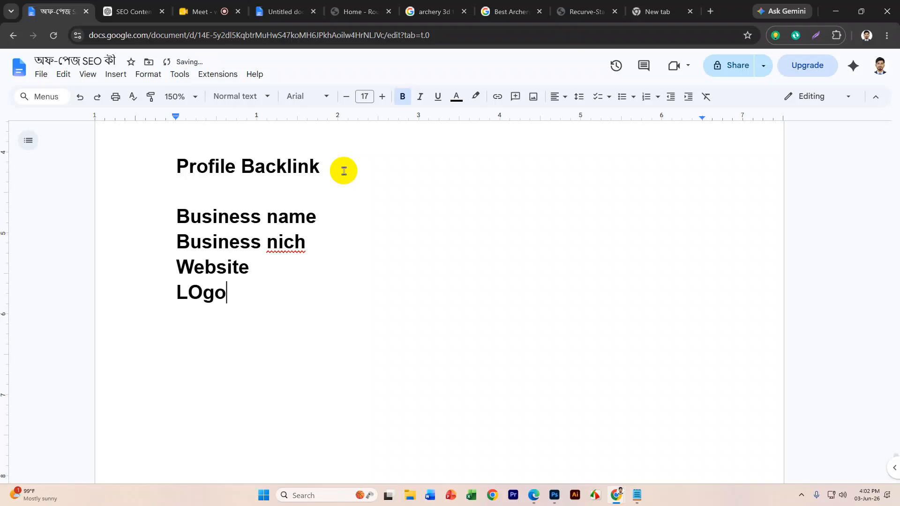
key(BackSpace)
key(BackSpace)
key(BackSpace)
text(go)
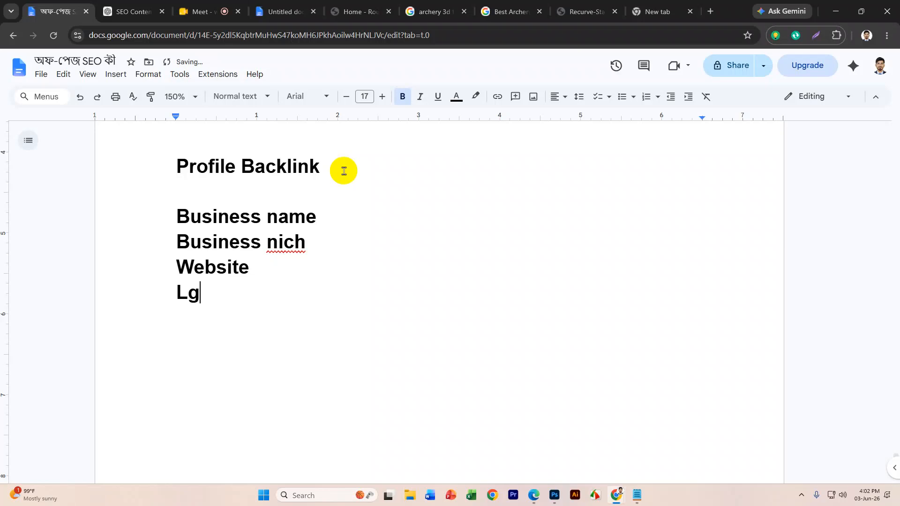
key(BackSpace)
key(BackSpace)
text(ogo)
key(Return)
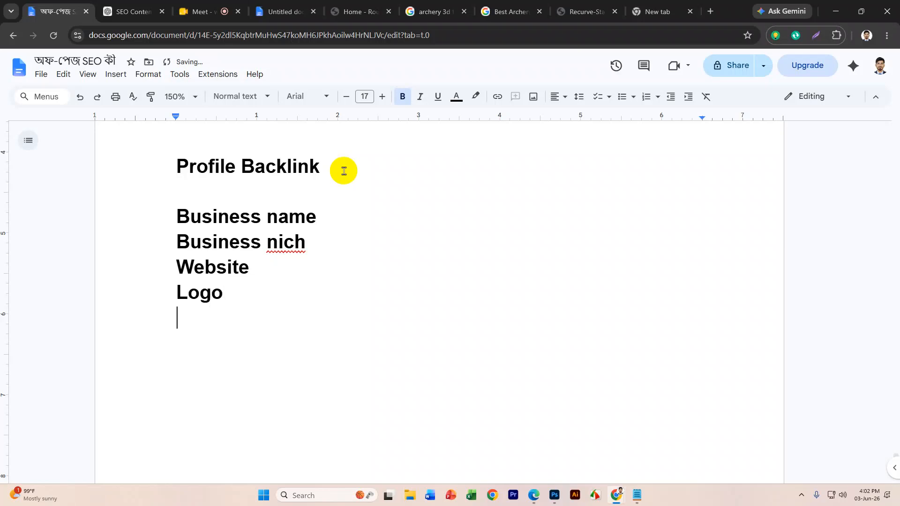
text(inteo)
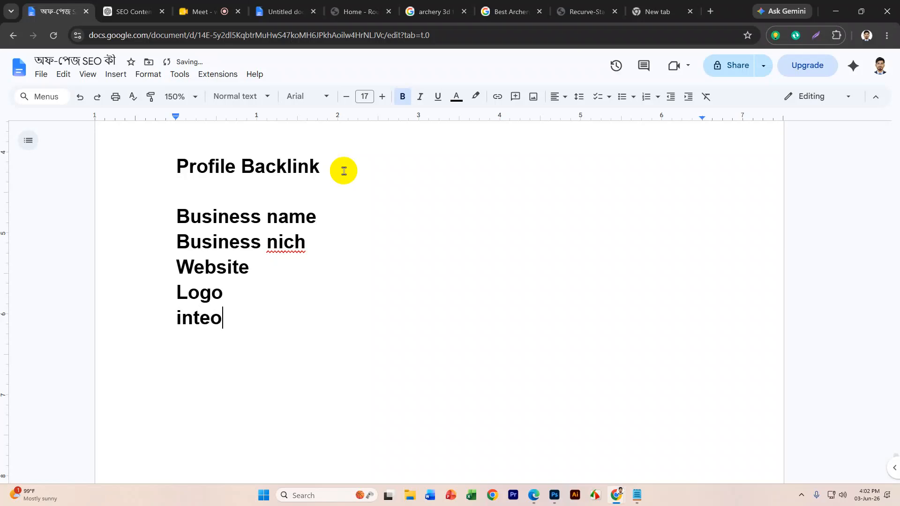
text(/about/)
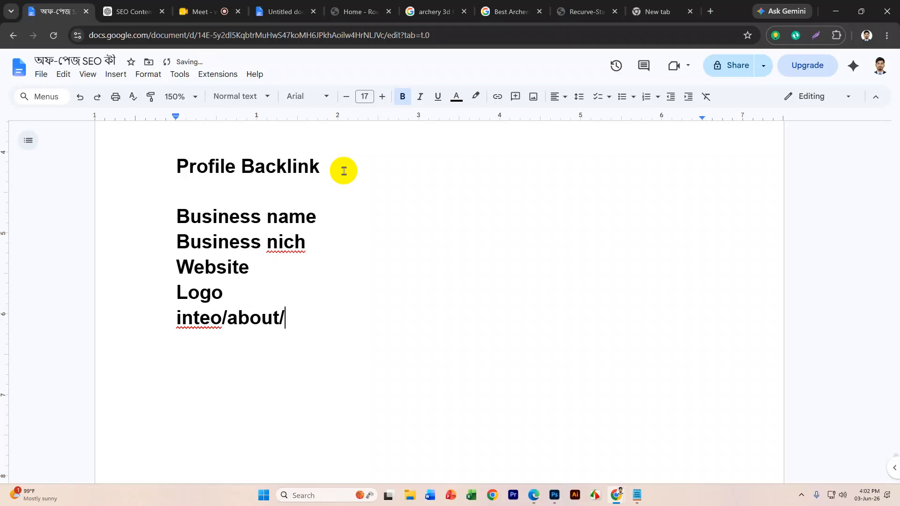
text(n)
key(BackSpace)
text(bio)
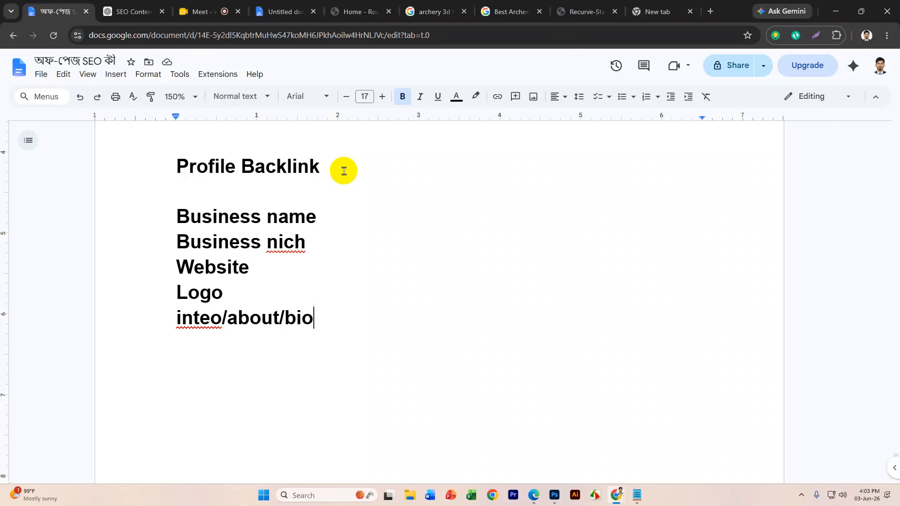
Step: Correct the typos so the lines read 'intro/about/bio' and 'Business niche'
click(214, 321)
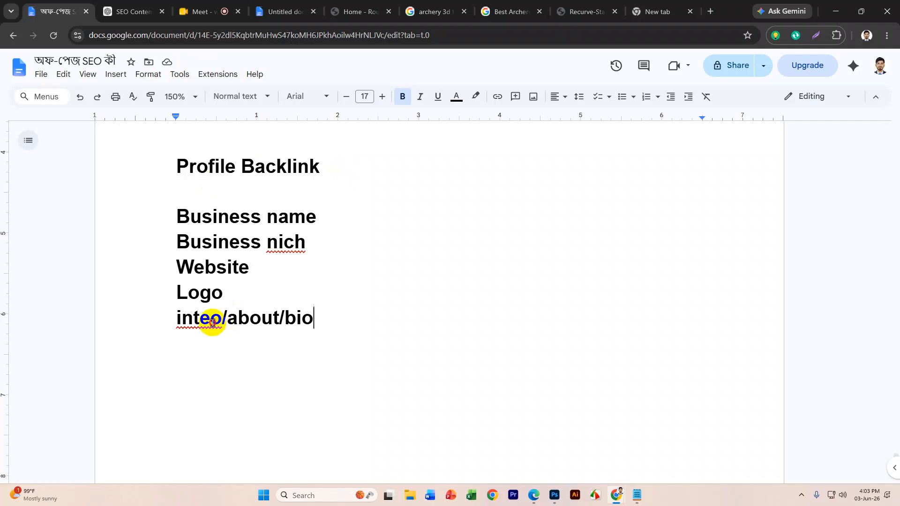
click(237, 319)
key(Left)
key(Left)
key(Left)
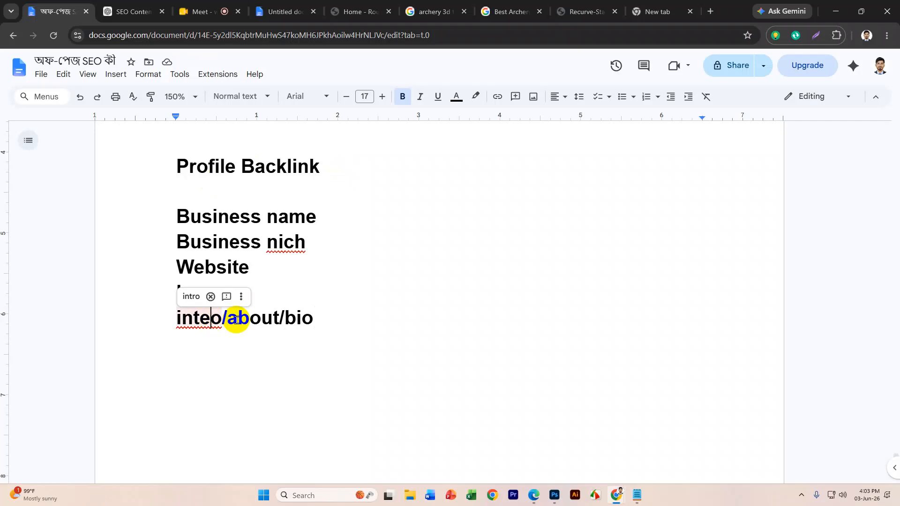
key(BackSpace)
text(r)
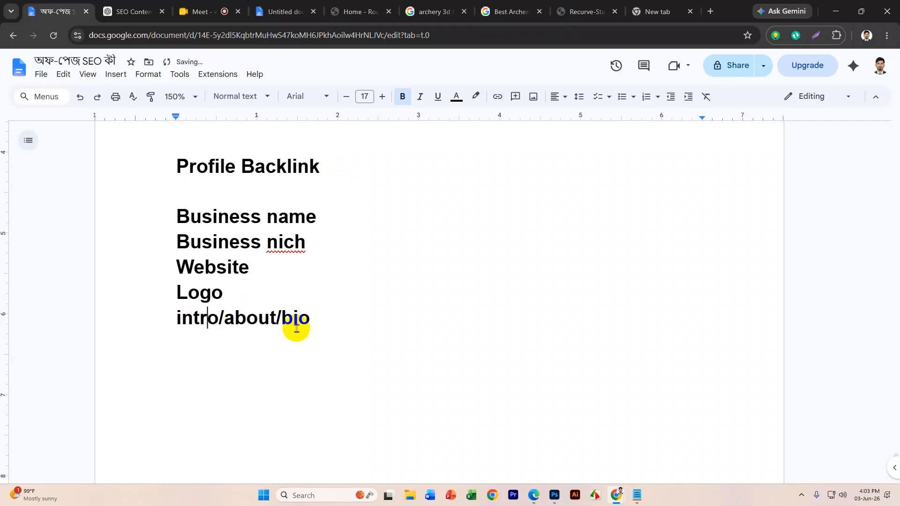
click(319, 320)
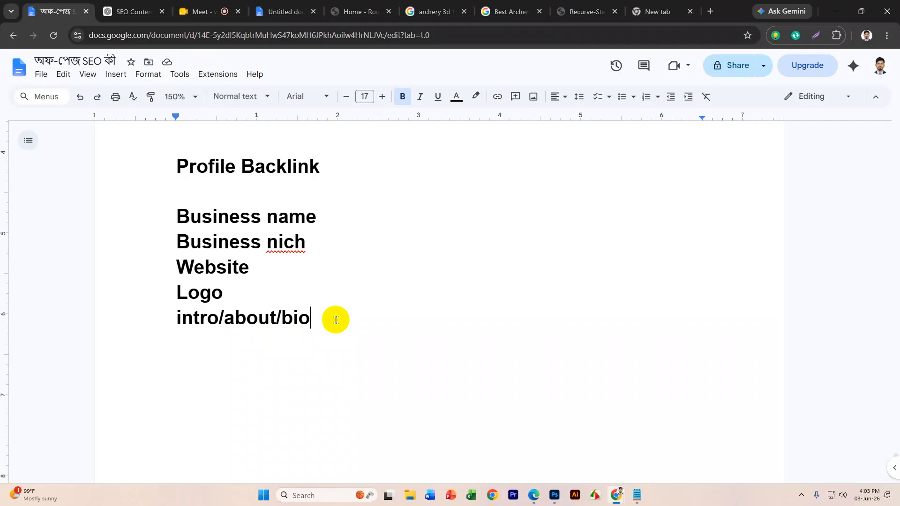
drag(163, 213, 384, 220)
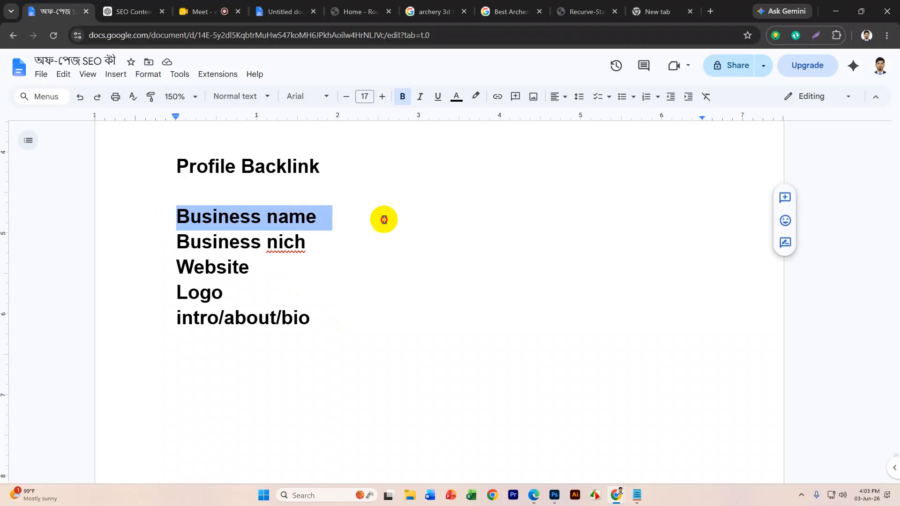
drag(324, 248, 145, 250)
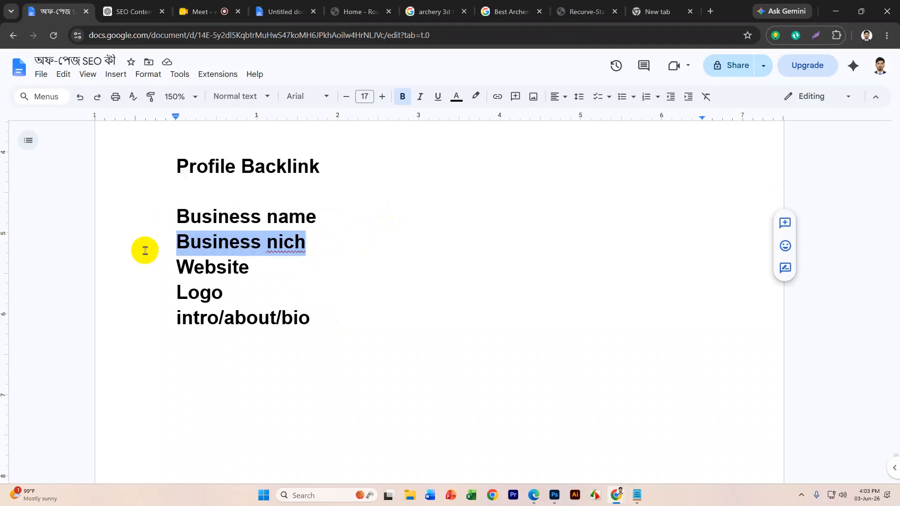
click(310, 243)
text(e)
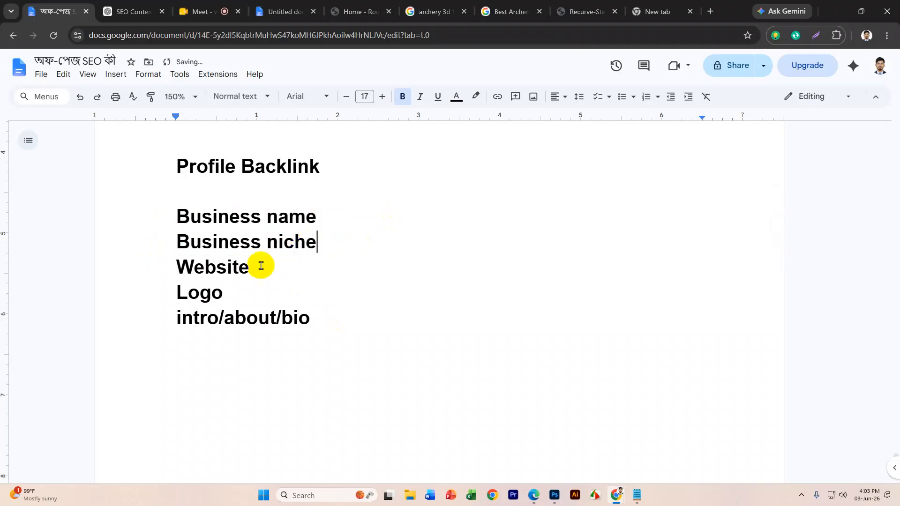
Step: Check over the list lines, then start a new line 'contac ing' below intro/about/bio
click(263, 266)
drag(260, 267, 20, 305)
click(224, 295)
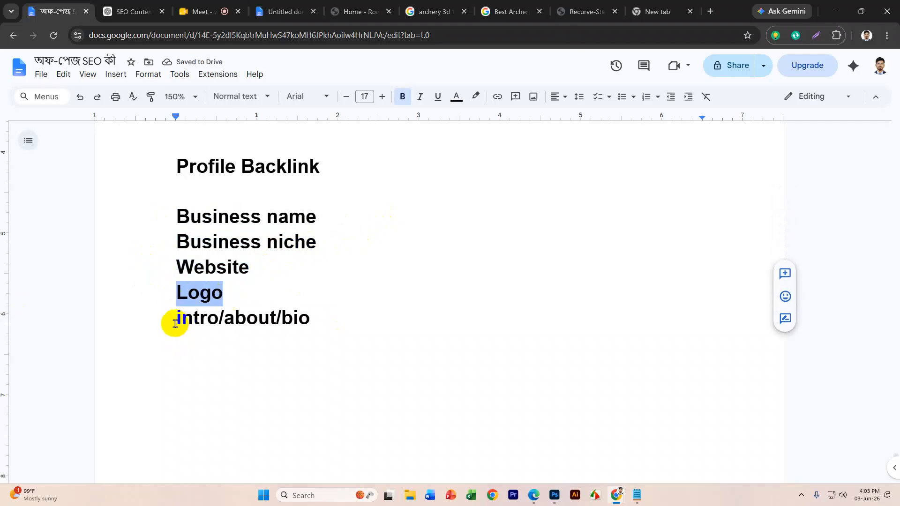
drag(175, 323, 300, 317)
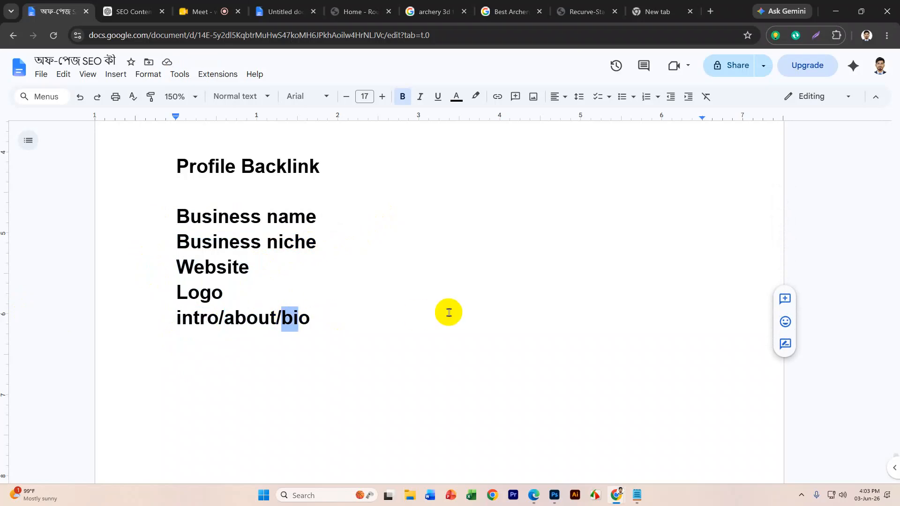
click(327, 325)
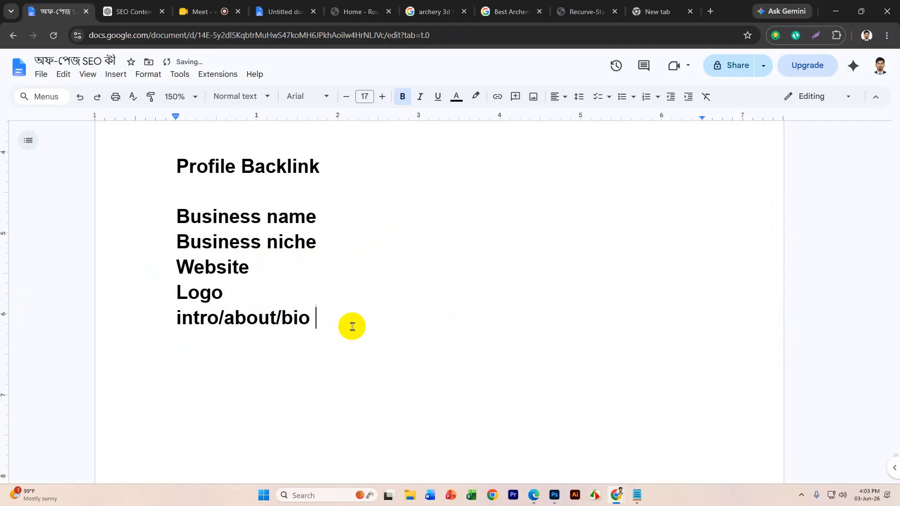
key(Return)
text(contac)
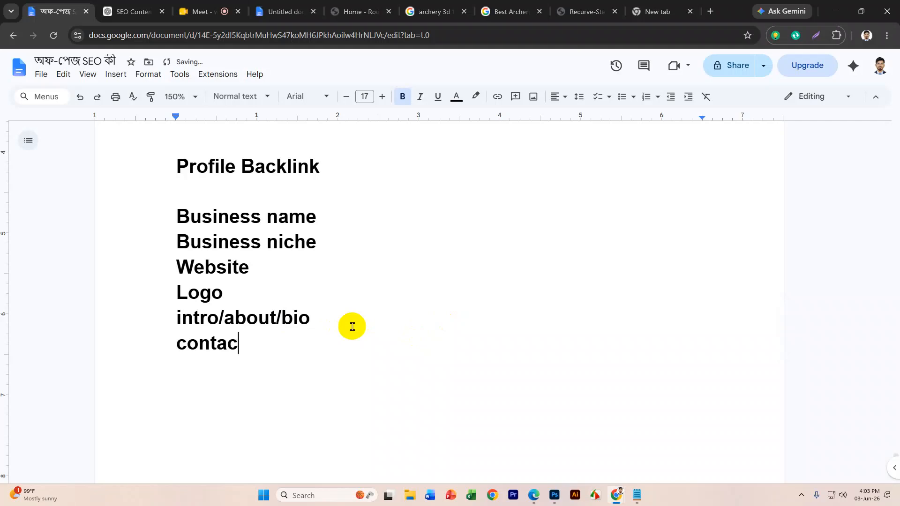
text( ing)
Step: Correct the new line to read 'Contact info' and start another line below it
key(BackSpace)
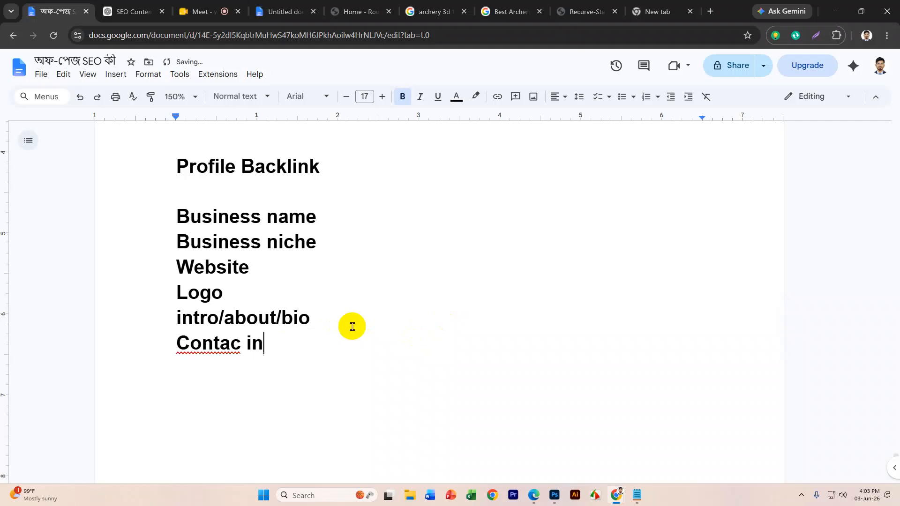
text(fo)
key(Left)
key(Left)
key(Left)
key(Left)
text(t)
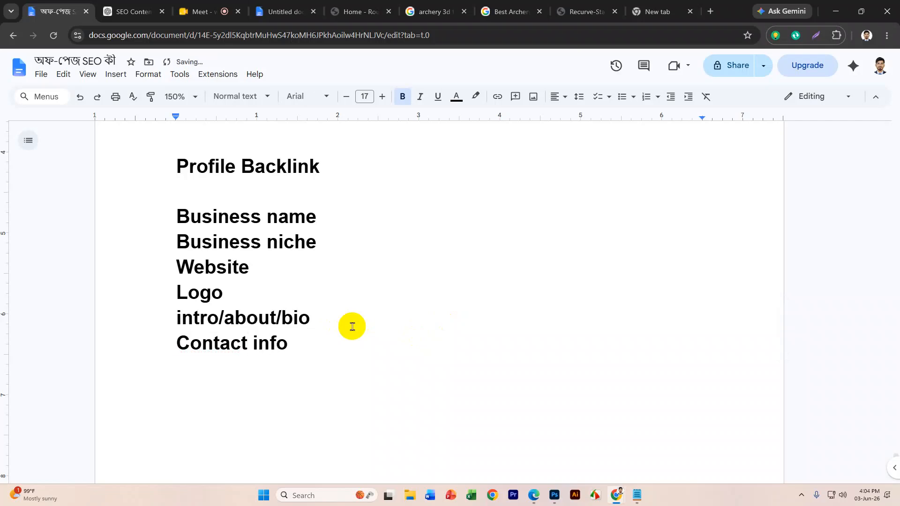
key(Right)
key(Right)
key(Right)
key(Right)
key(Right)
key(Return)
Step: Type the line 'Email with access (optional)' below Contact info
text(emain)
key(BackSpace)
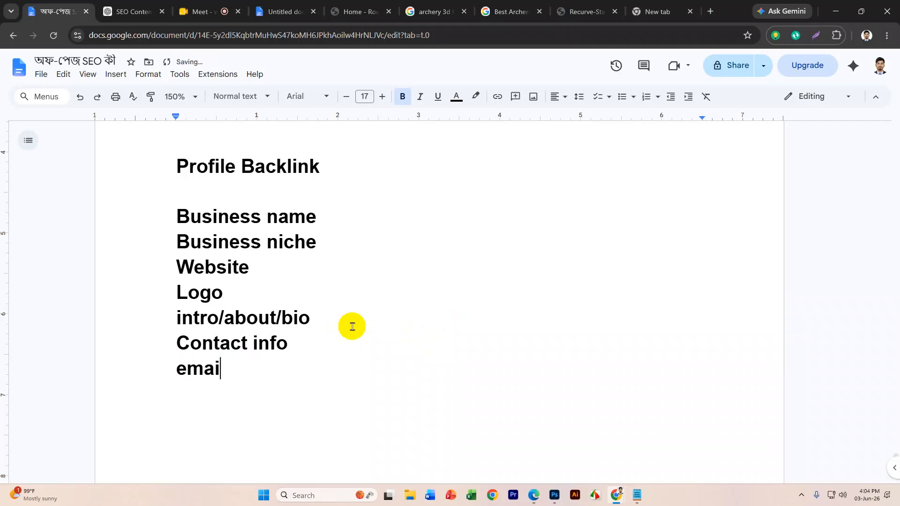
text(l with )
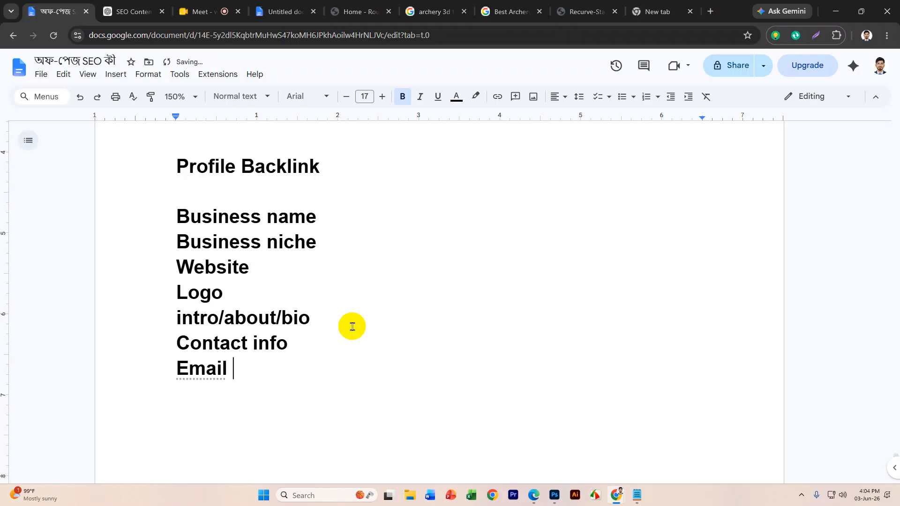
text(a)
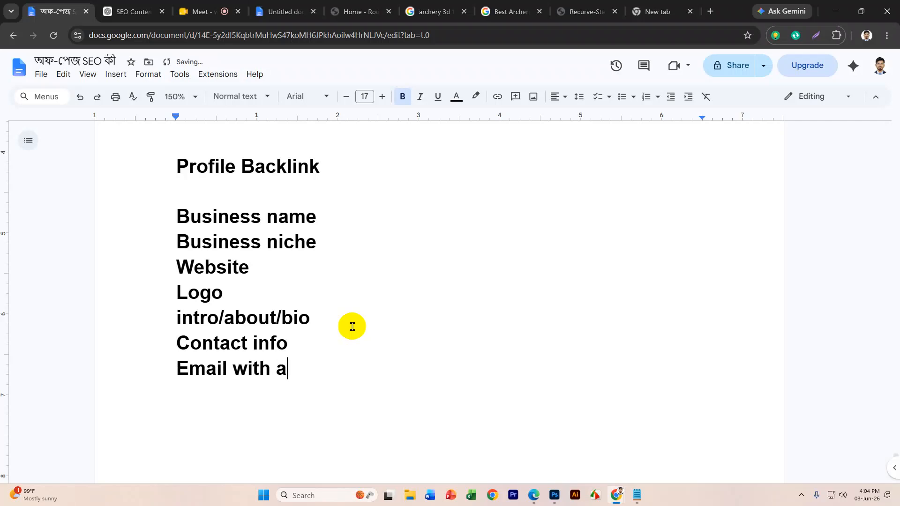
text(ccses)
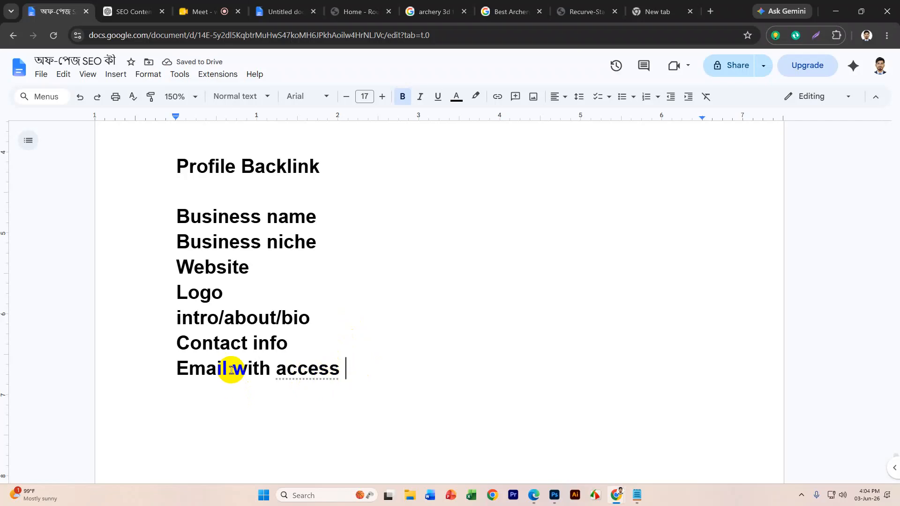
drag(232, 369, 347, 365)
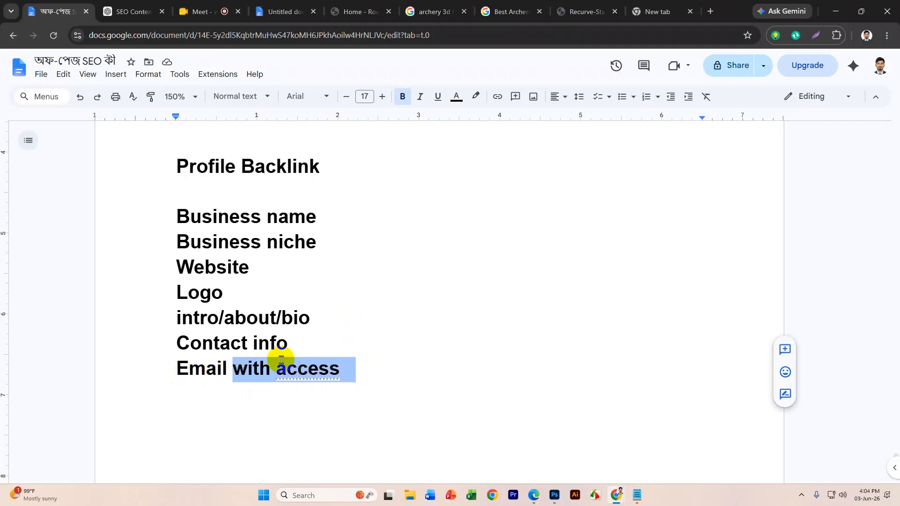
click(357, 370)
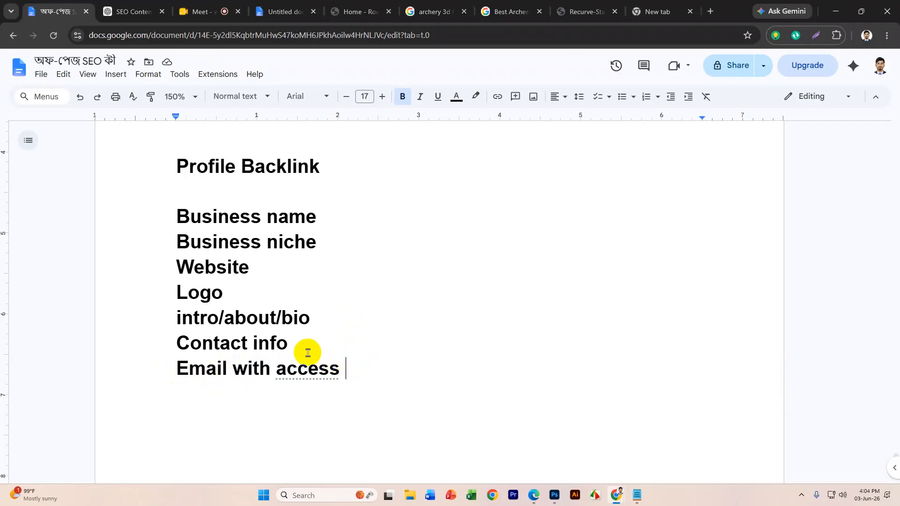
key(Return)
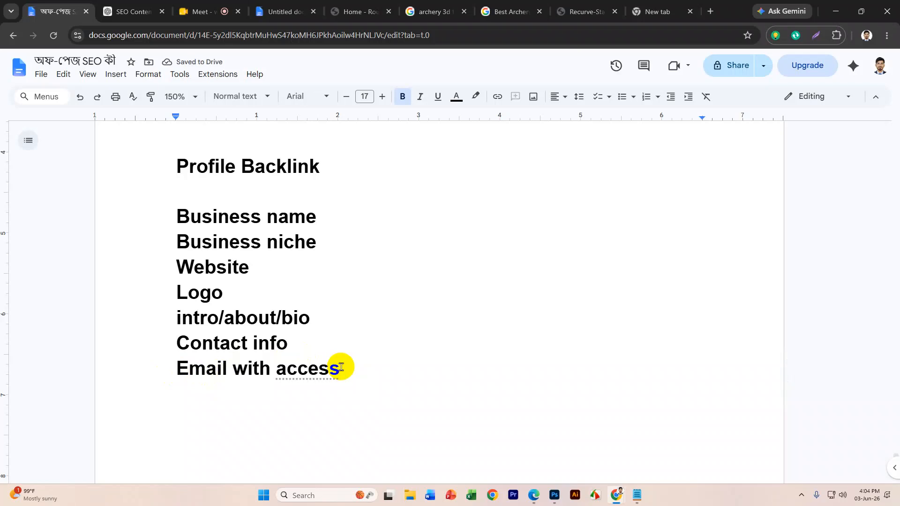
key(BackSpace)
text((o)
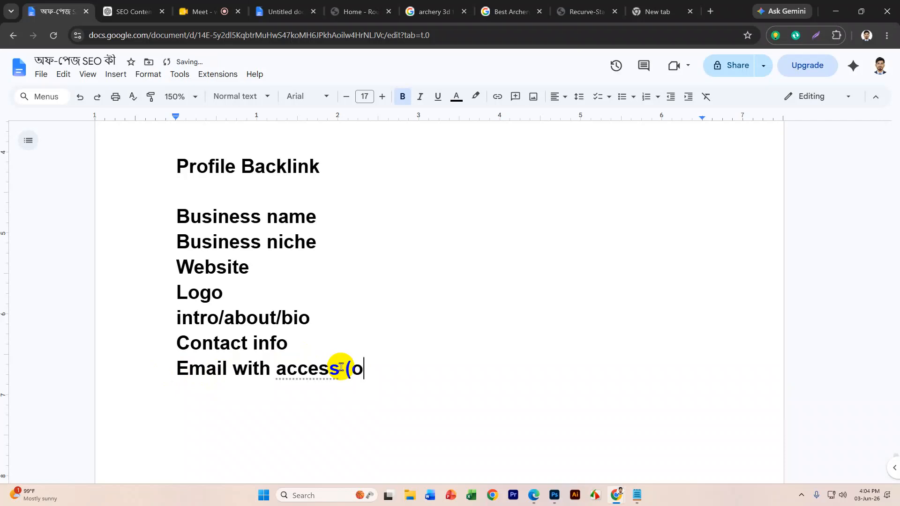
text(ptional)
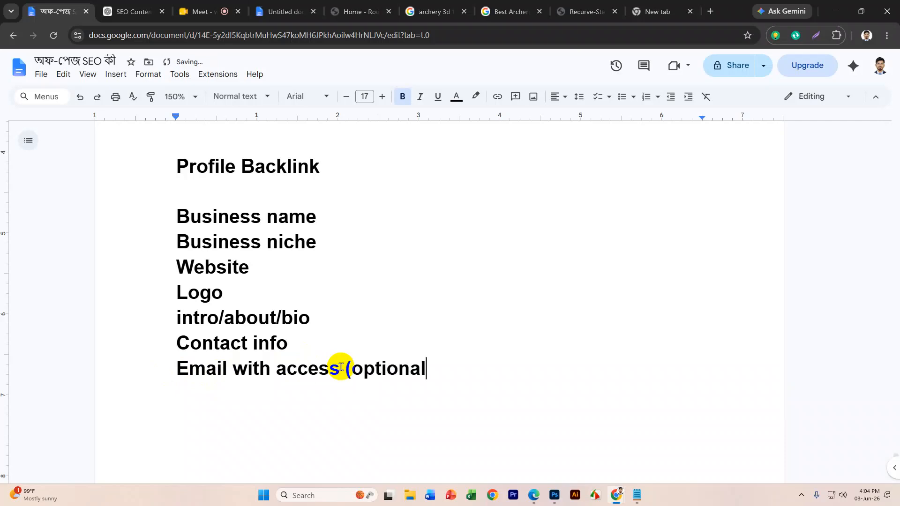
text())
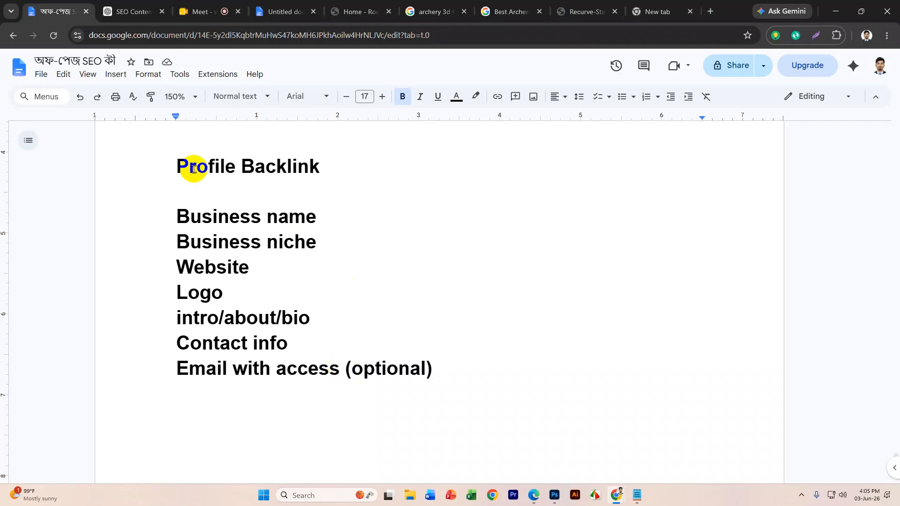
Step: Change the heading to 'Profile Backlink needed' and add a '-------' line beneath it
click(355, 152)
click(330, 164)
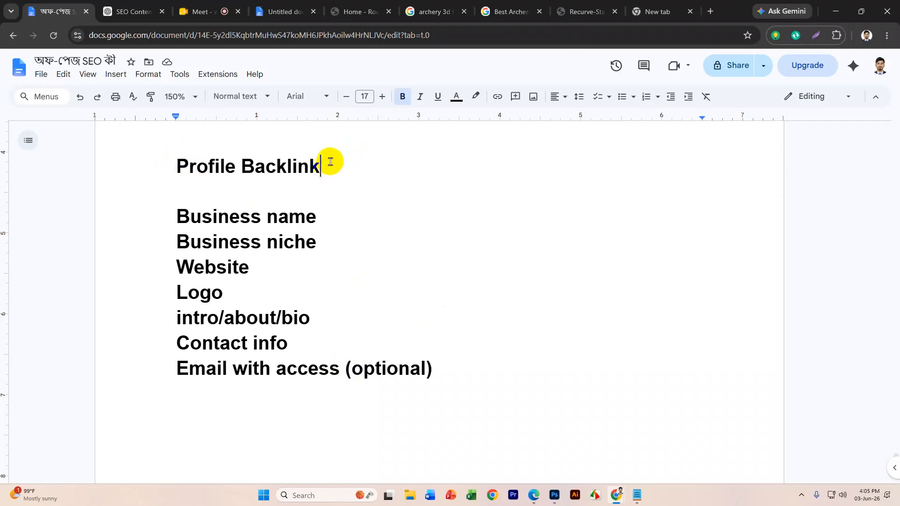
text(need)
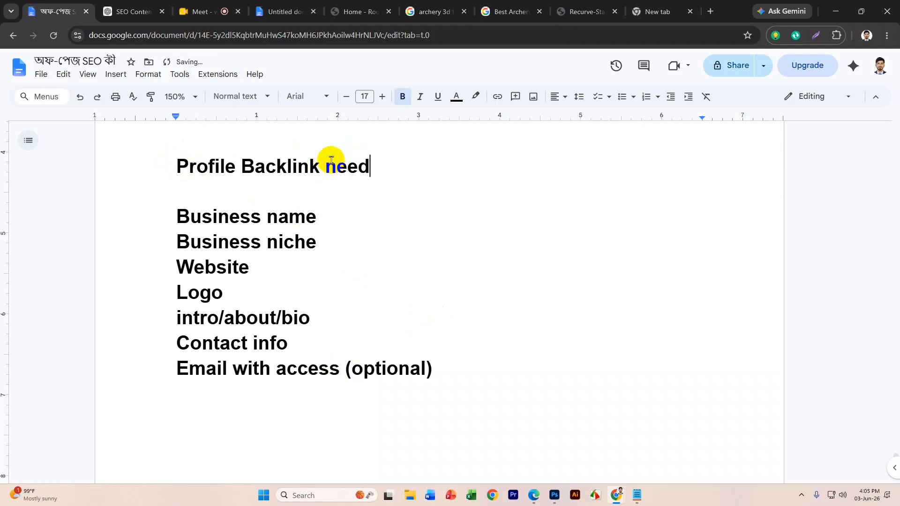
text(ed)
click(367, 183)
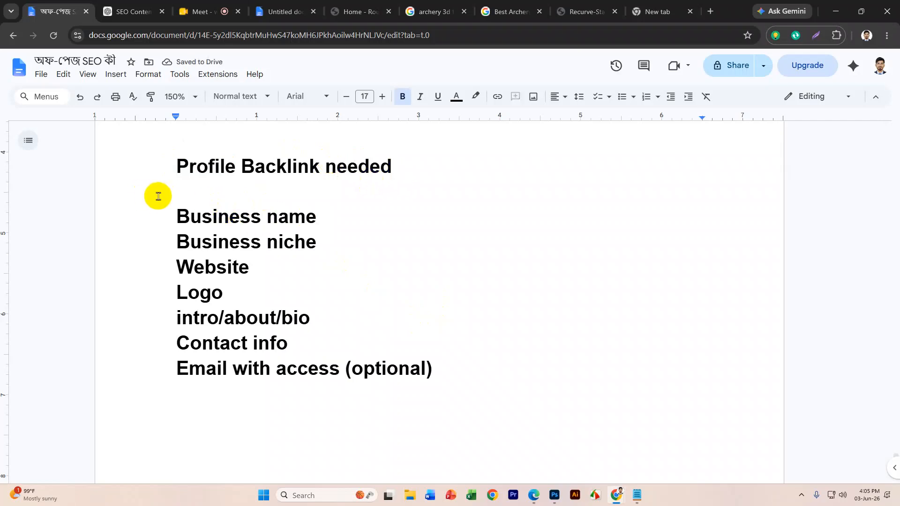
text(-------)
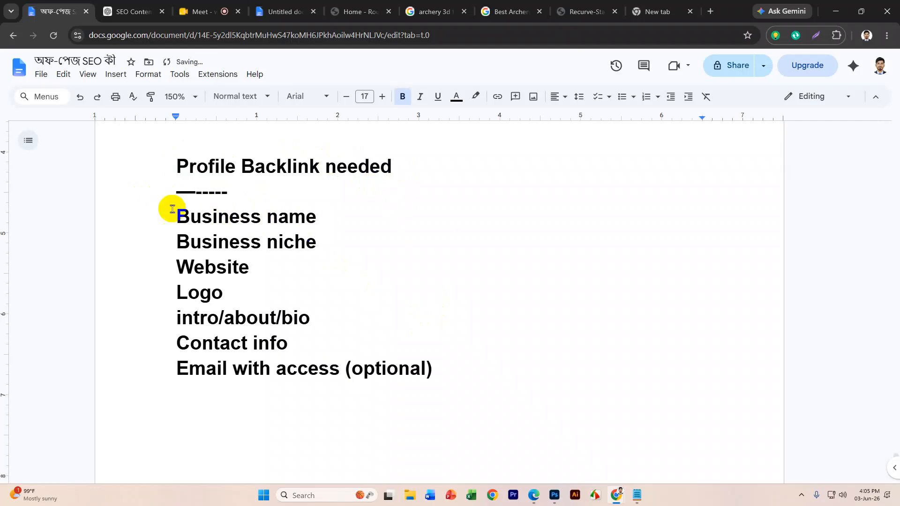
Step: Turn the lines from Business name to Email into a numbered list 1–7
drag(175, 216, 441, 371)
click(647, 96)
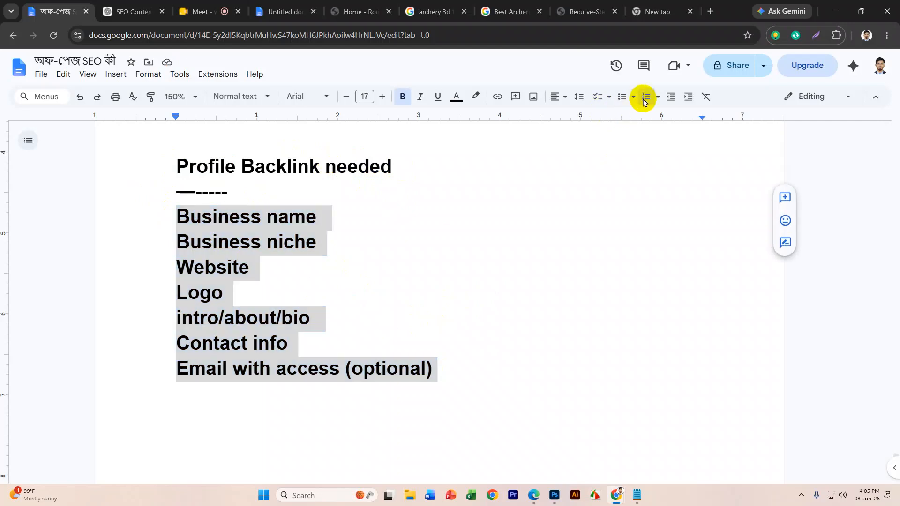
click(486, 239)
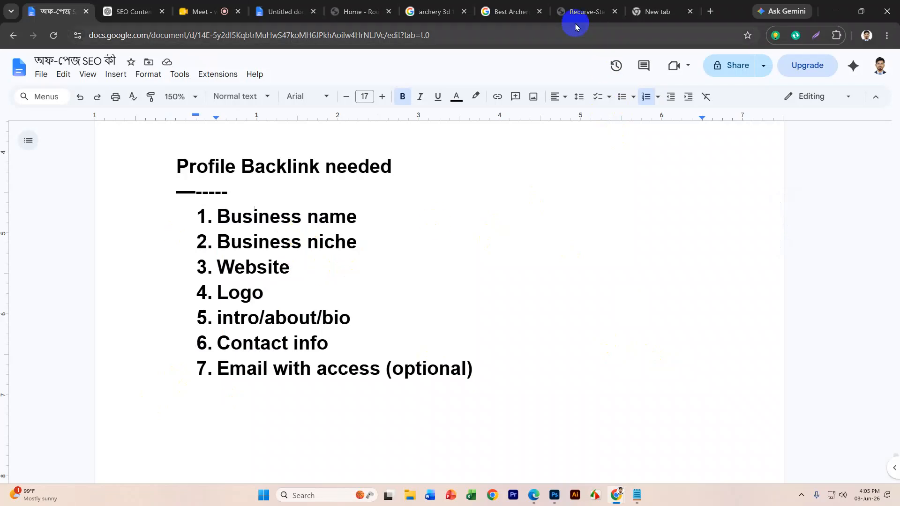
Step: Select the seven checklist items and open a new browser tab
mouse_move(347, 8)
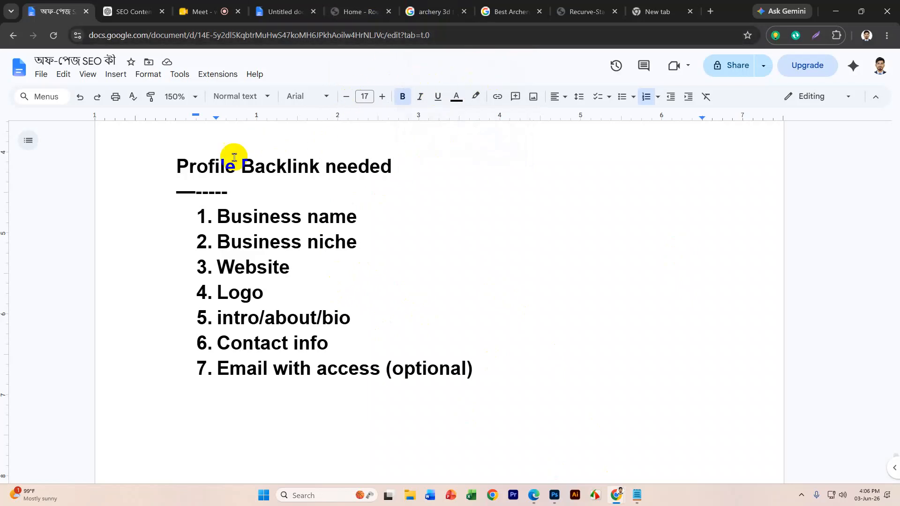
drag(189, 211, 478, 381)
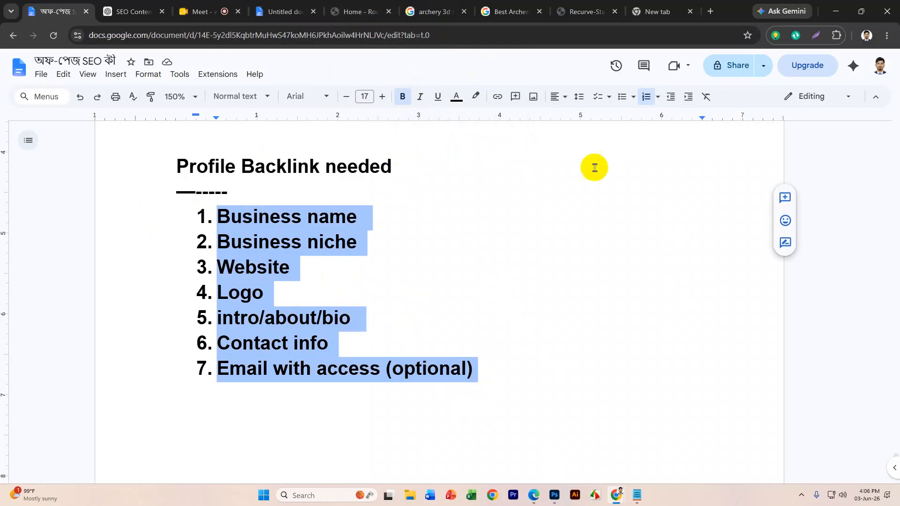
click(711, 11)
Step: Search Google for 'profile creation sites'
click(412, 36)
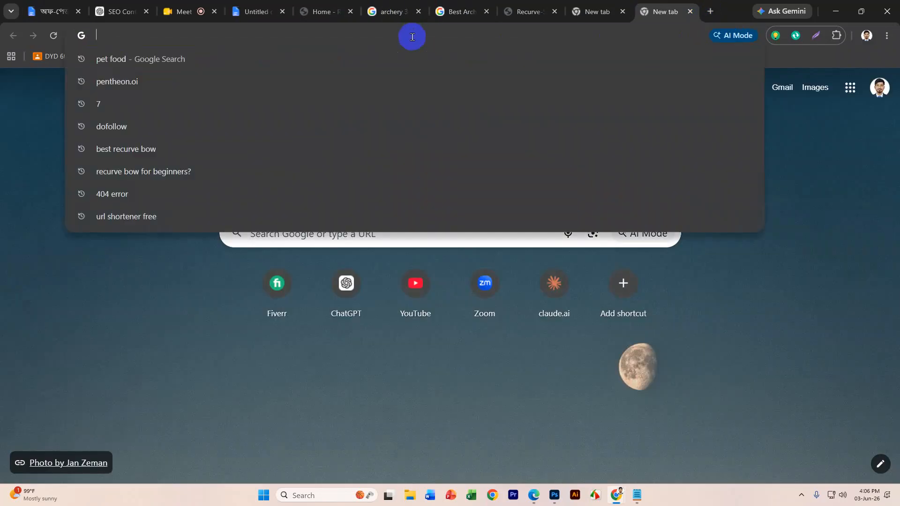
text(prof)
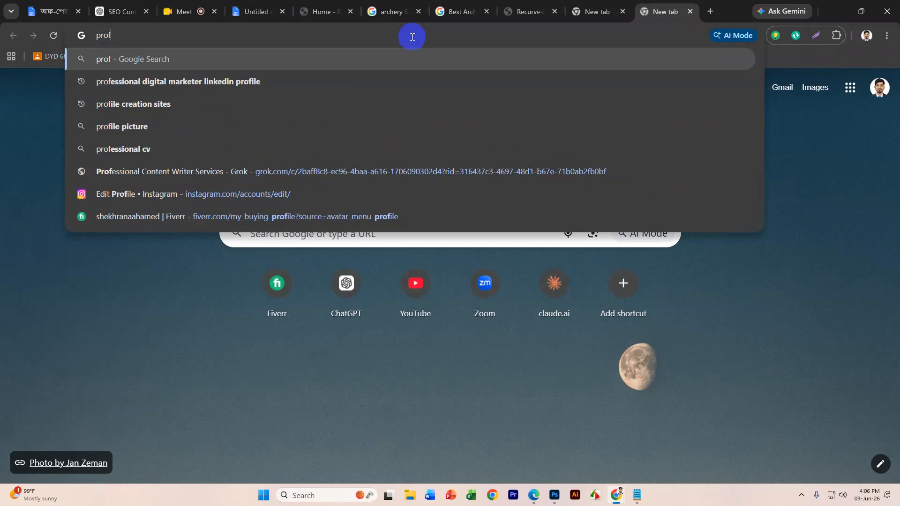
text(ai)
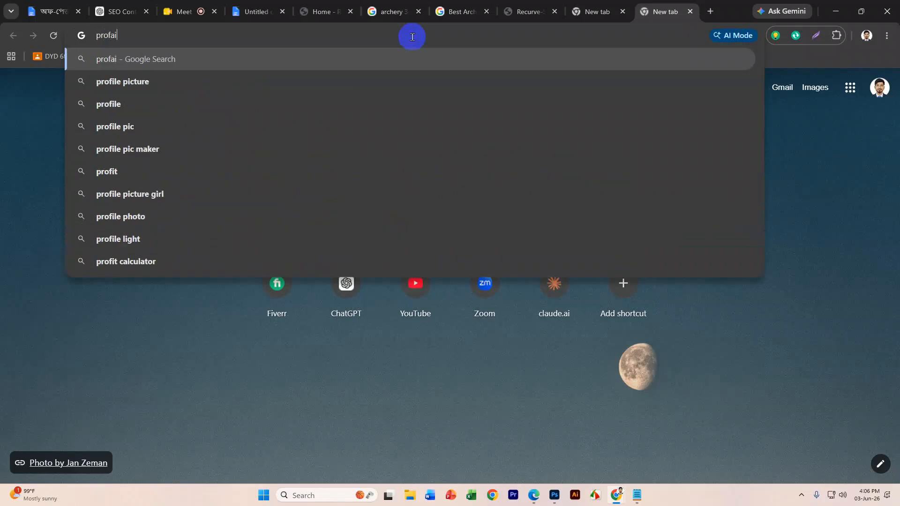
key(BackSpace)
key(BackSpace)
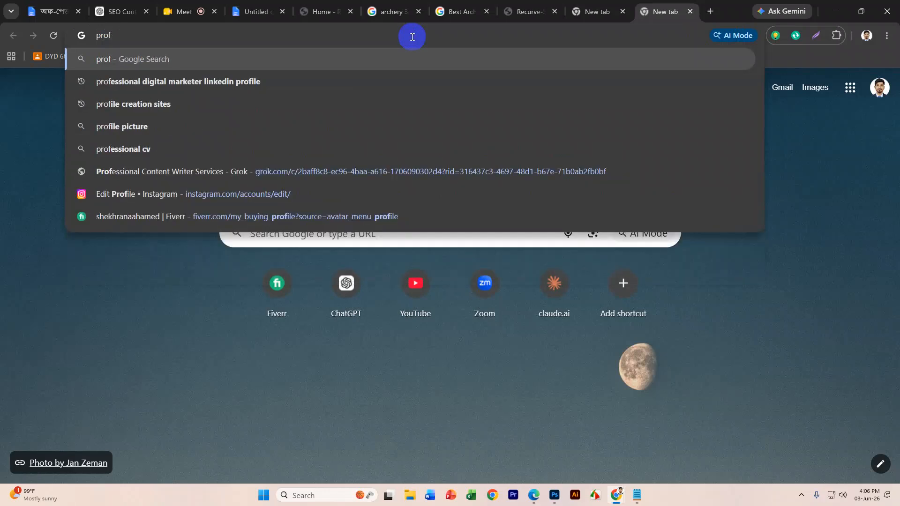
text(ile)
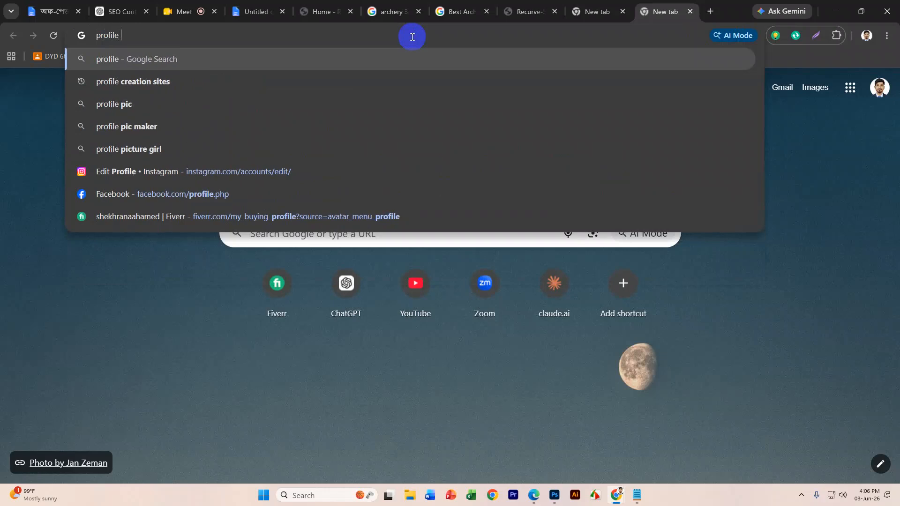
text( crea)
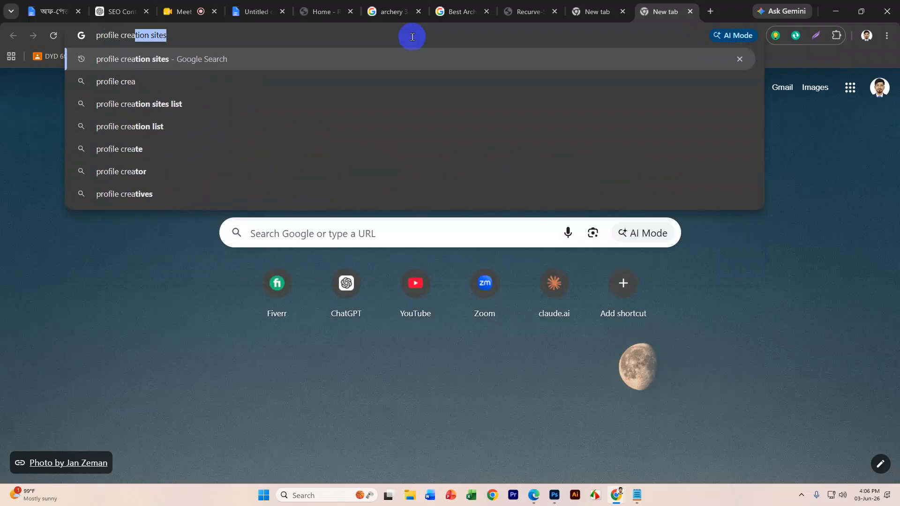
text(tion s)
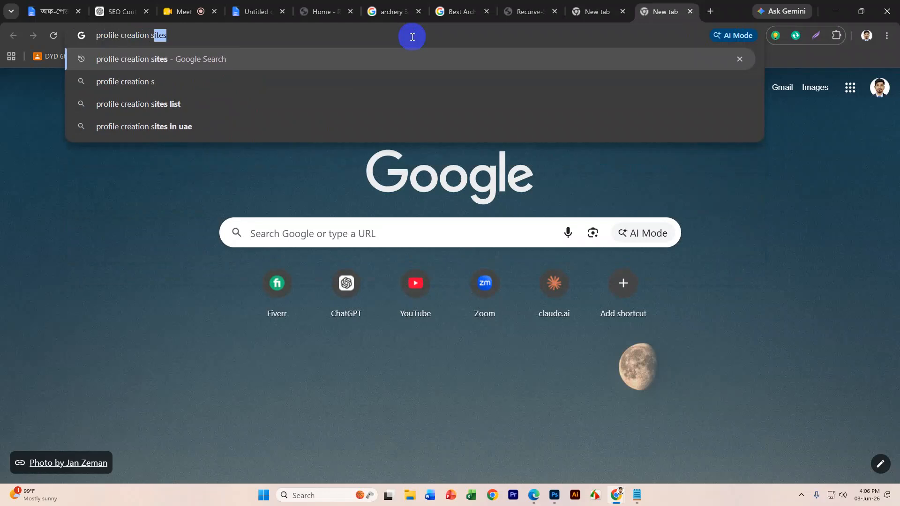
text(ites)
key(Return)
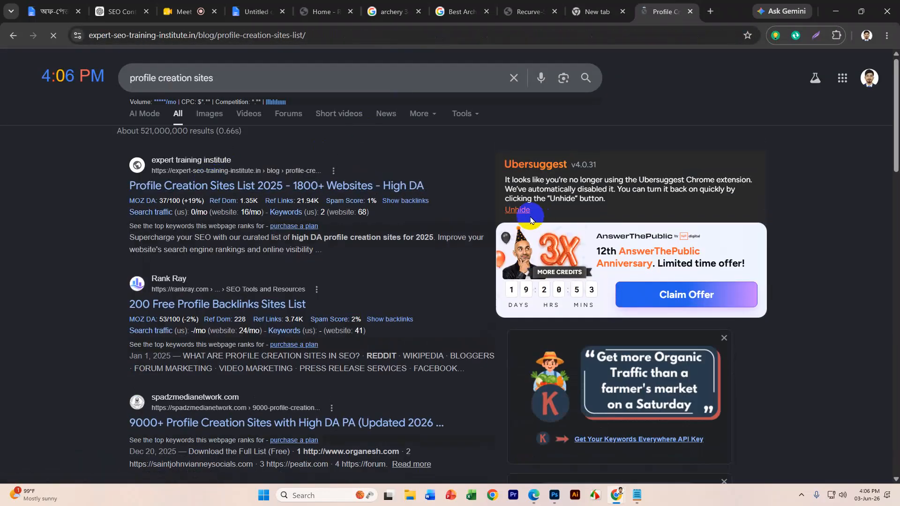
Step: Select the aboutus.com address in row 12 of the Do Follow sites table, then open a new tab
scroll(345, 345, down, 15)
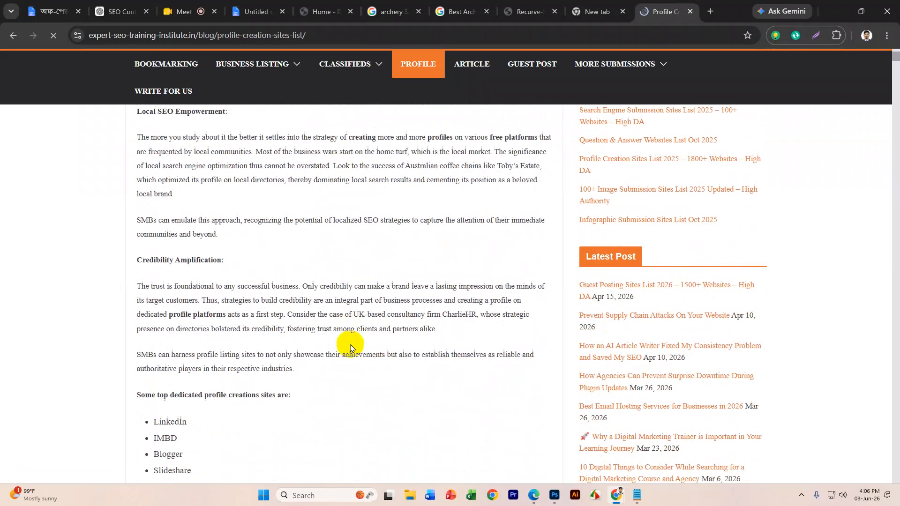
scroll(307, 345, down, 15)
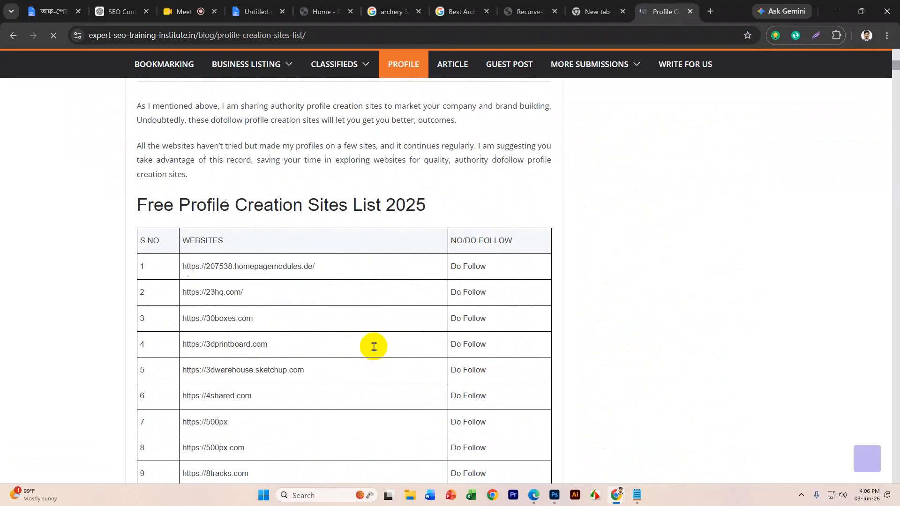
scroll(426, 346, down, 2)
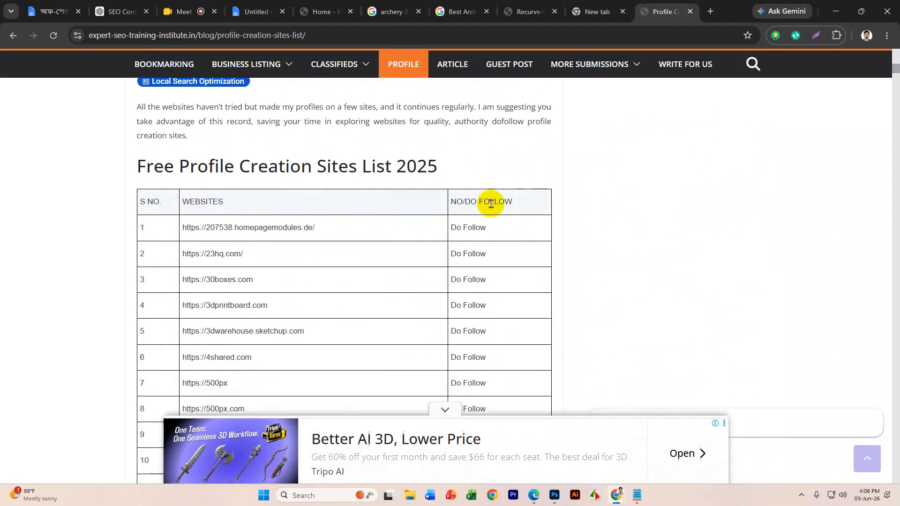
scroll(479, 239, down, 7)
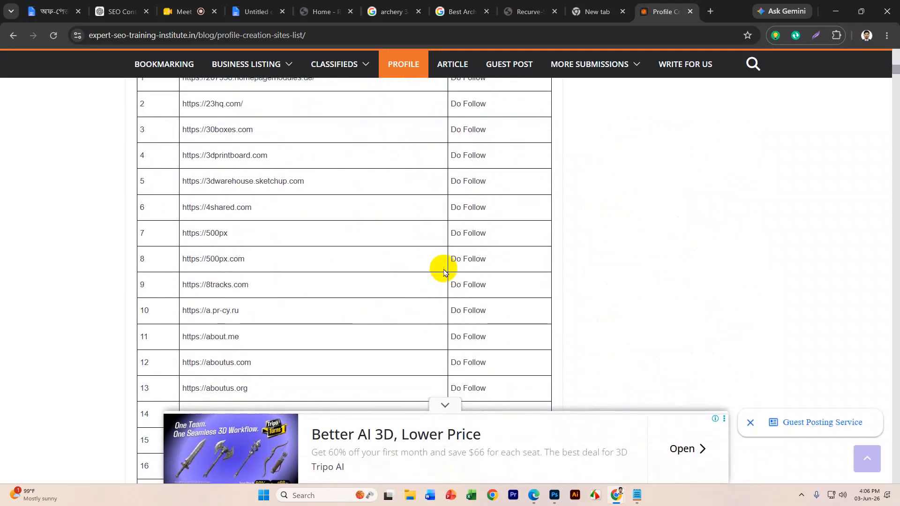
scroll(450, 293, down, 1)
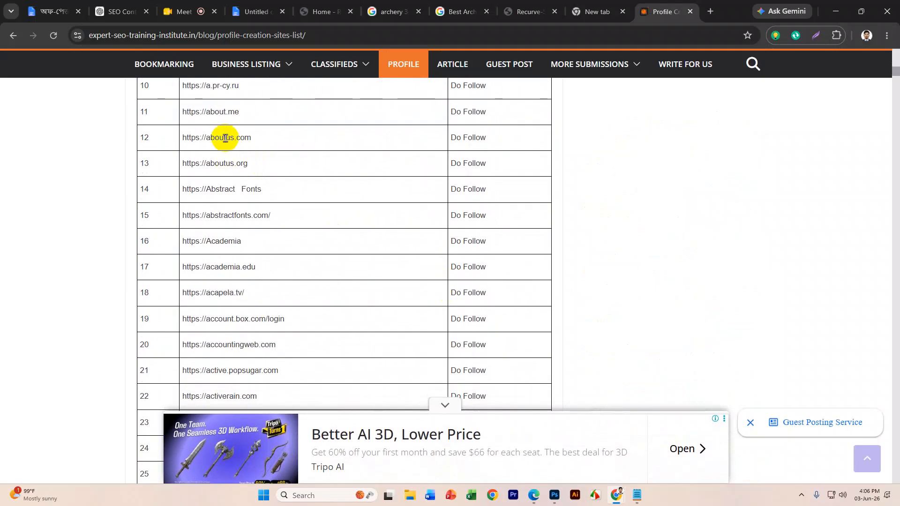
right_click(225, 140)
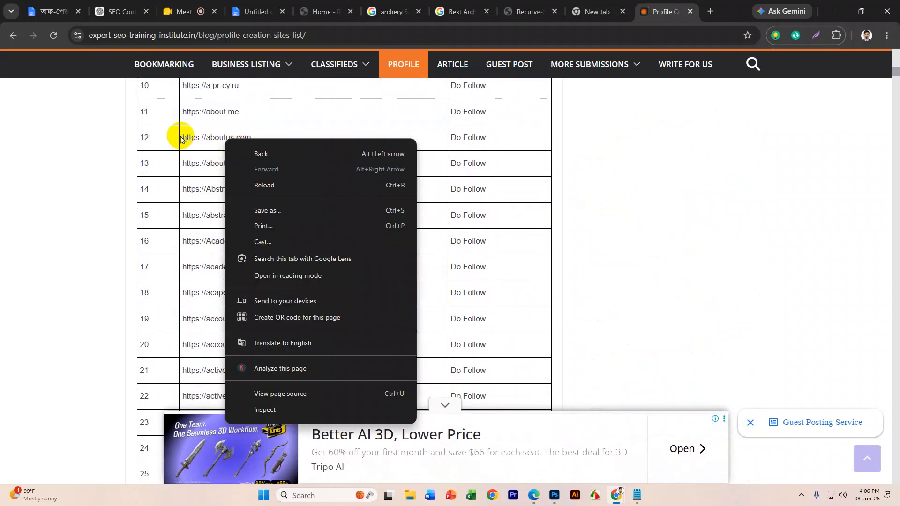
click(260, 133)
drag(268, 137, 182, 137)
key(ctrl+c)
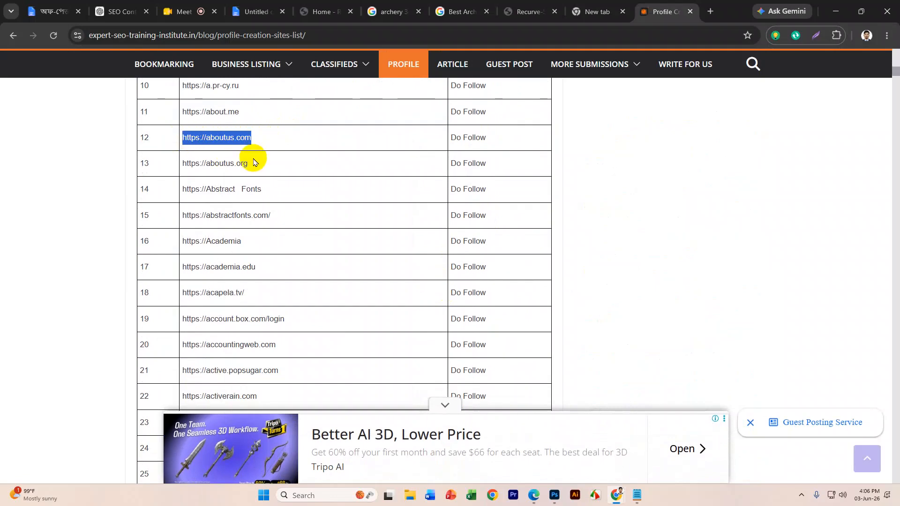
click(709, 12)
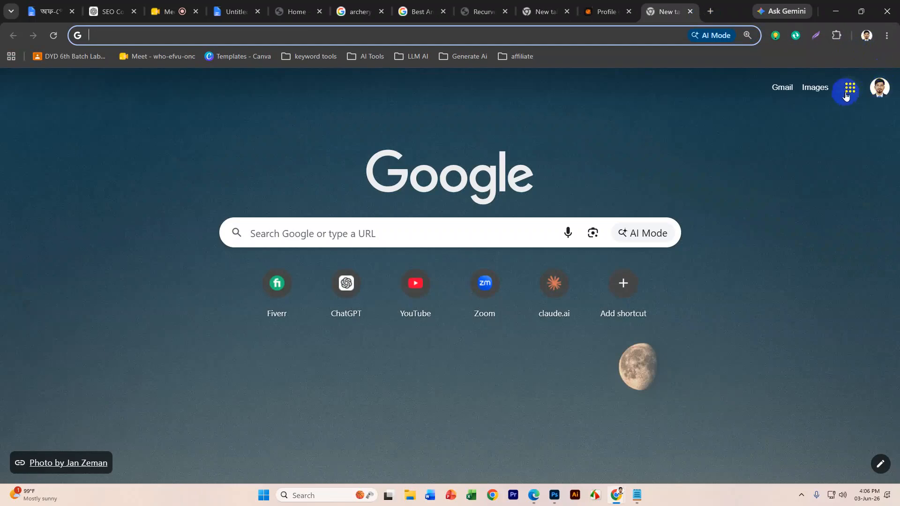
Step: Open a new Incognito window from Chrome's three-dot menu
click(850, 88)
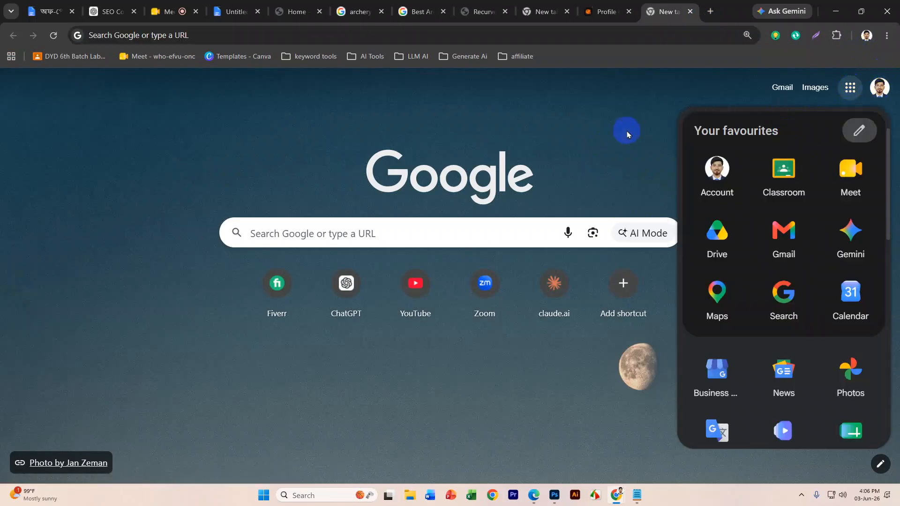
click(628, 133)
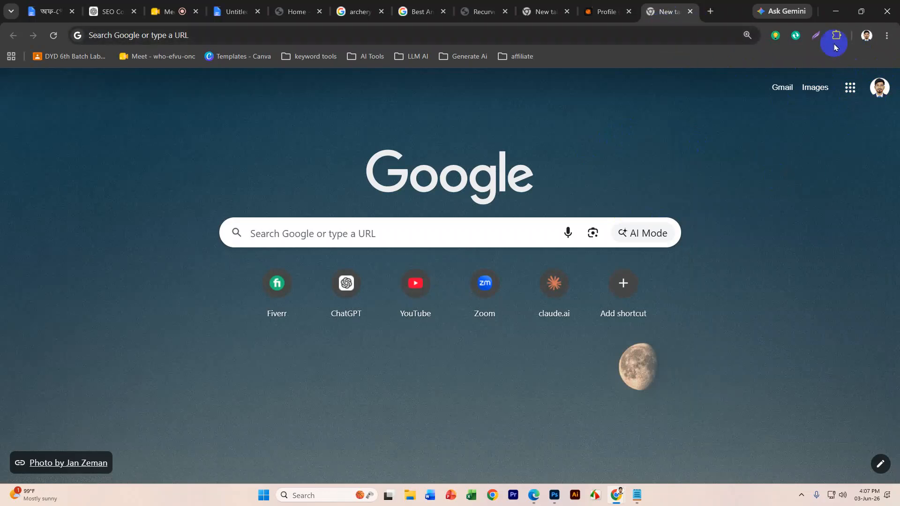
click(887, 35)
click(780, 123)
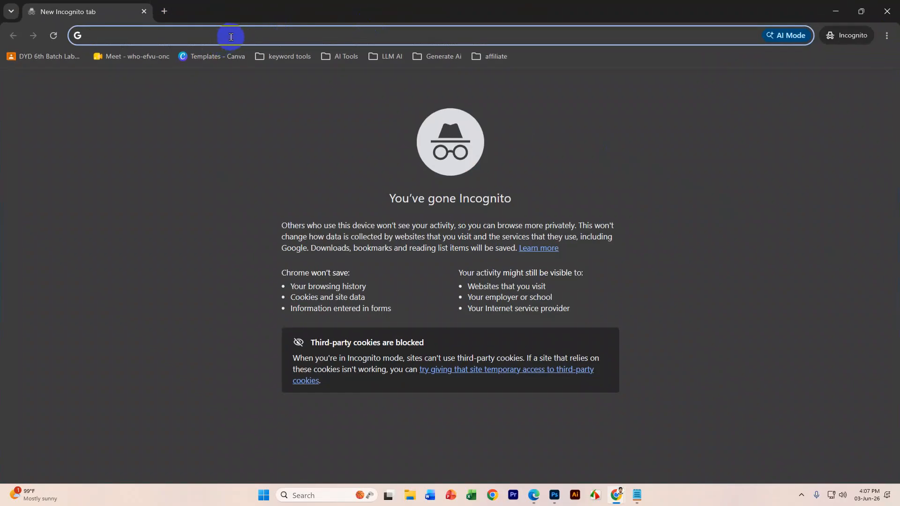
Step: Paste the aboutus.com address and load the AboutUs homepage
key(ctrl+v)
key(Return)
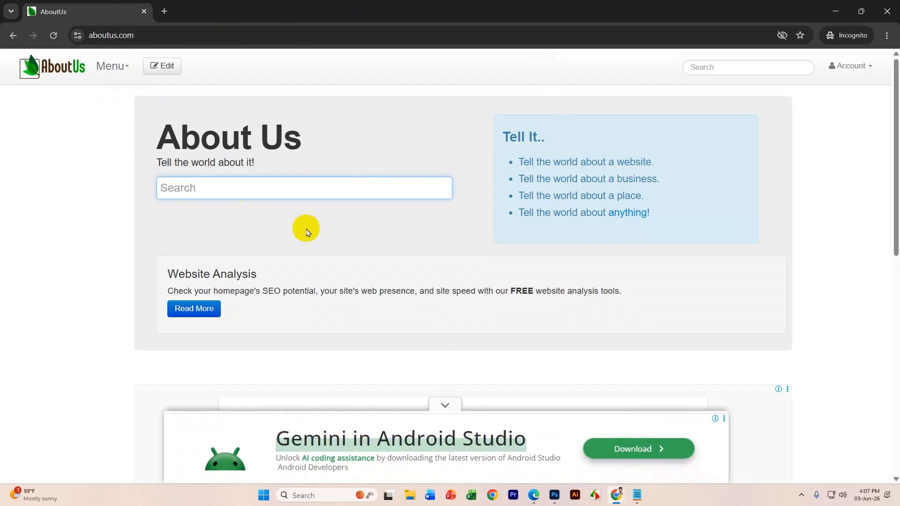
scroll(315, 287, down, 5)
scroll(328, 290, down, 1)
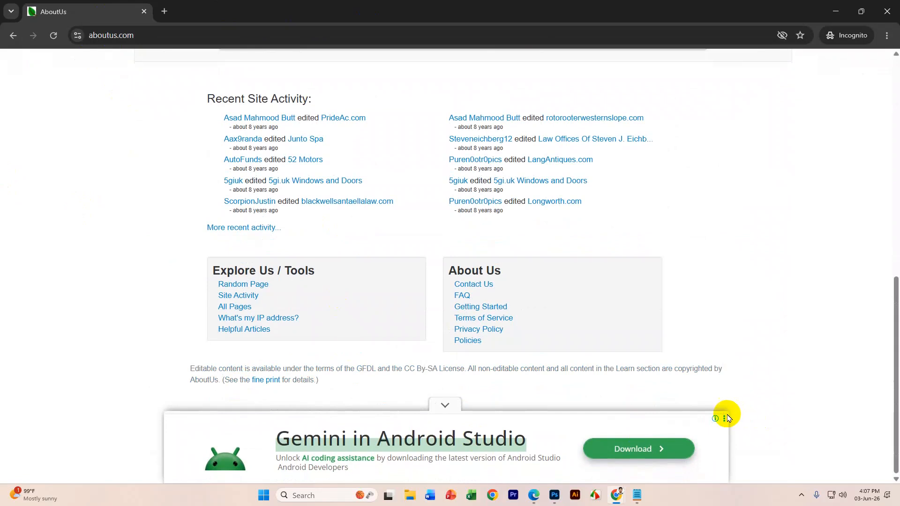
scroll(703, 287, up, 10)
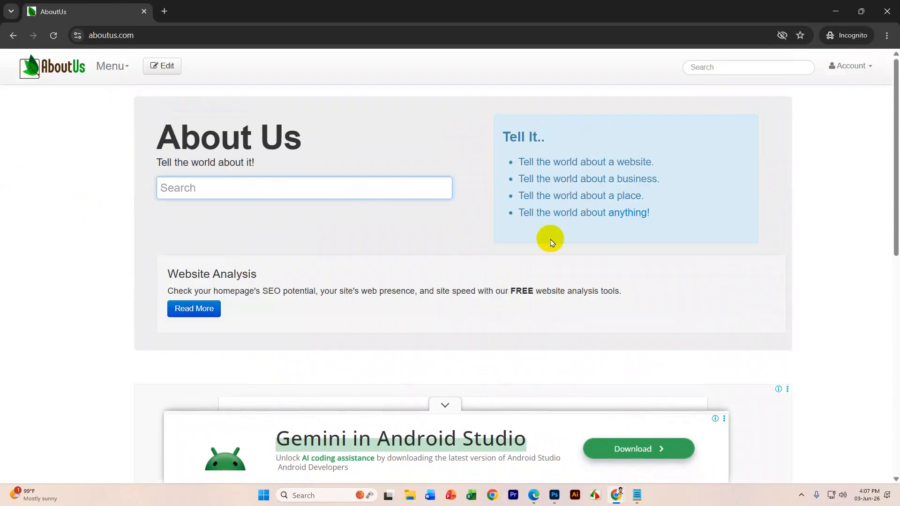
Step: Go to Account > Create account, dismiss the ad, and focus the Username field
click(833, 68)
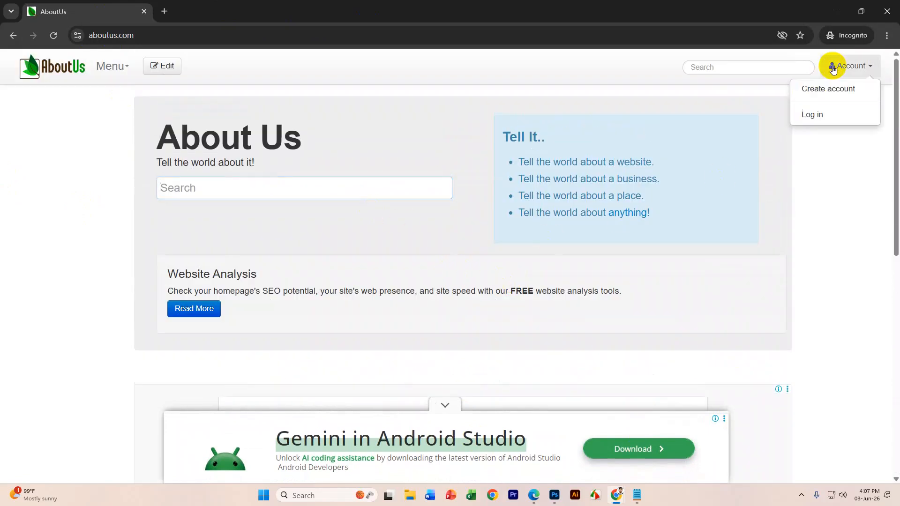
click(819, 88)
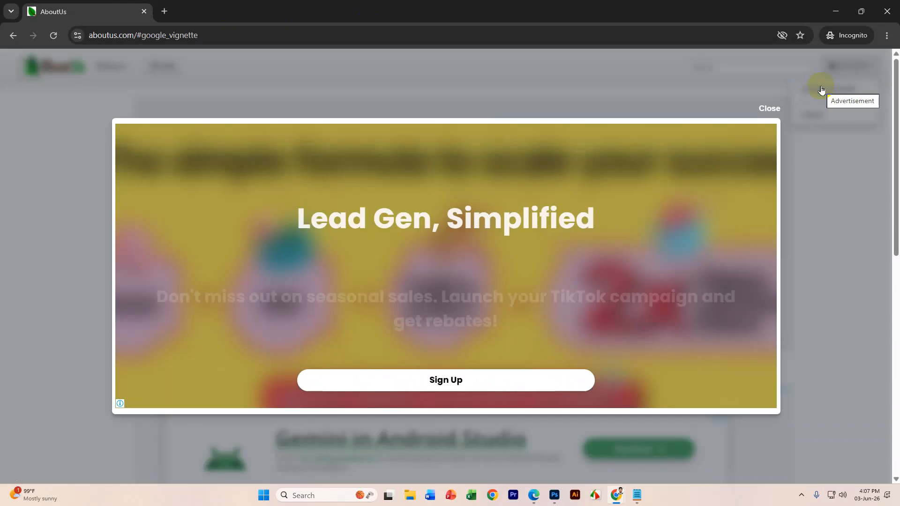
click(766, 110)
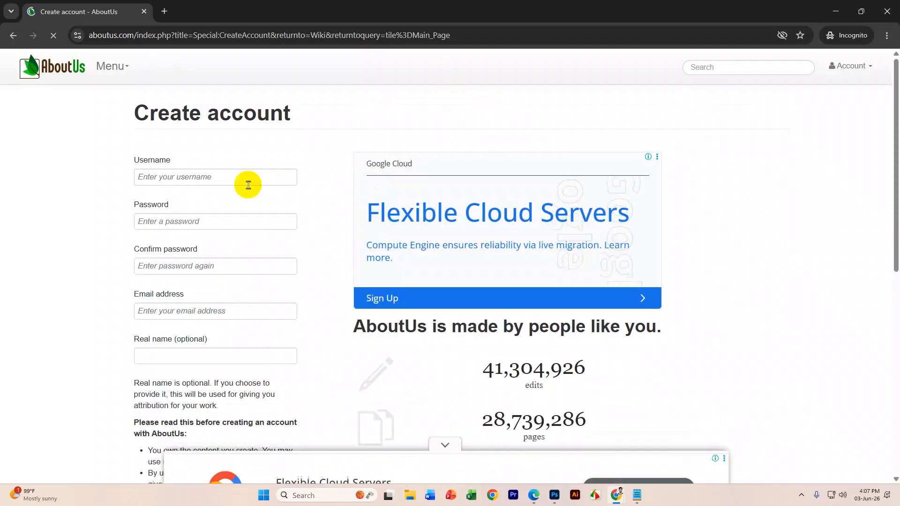
click(201, 178)
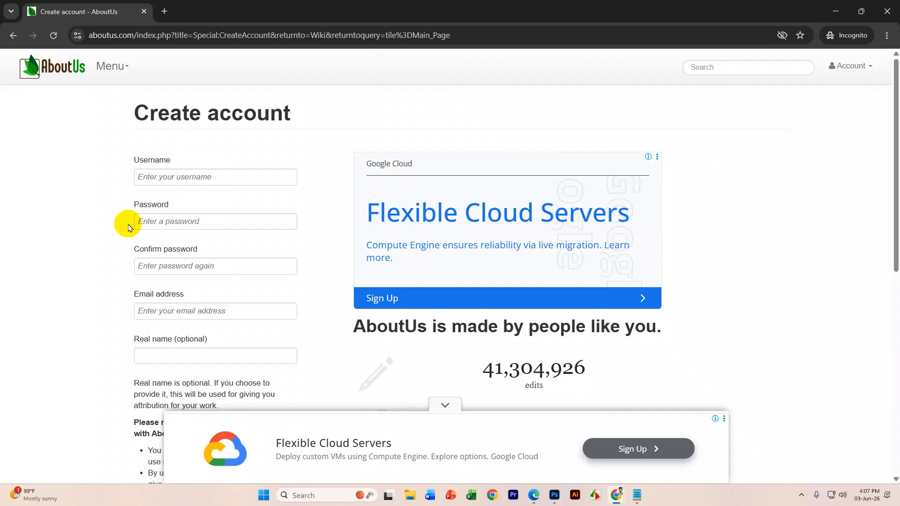
Step: Enter a username on the AboutUs Create account form and go to the Password field
click(172, 176)
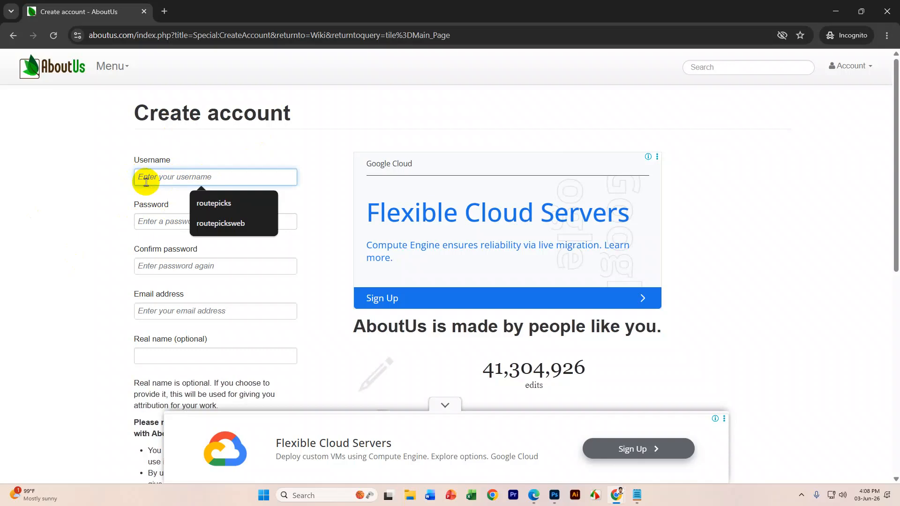
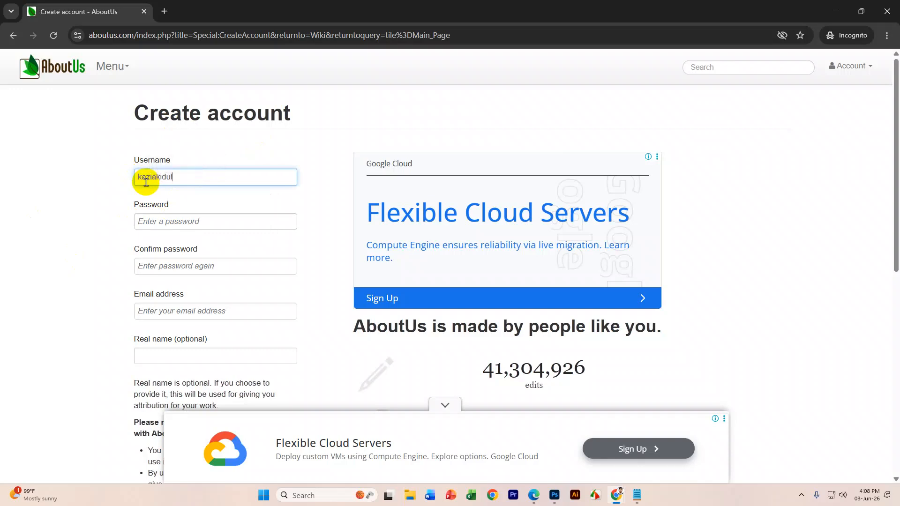
click(191, 223)
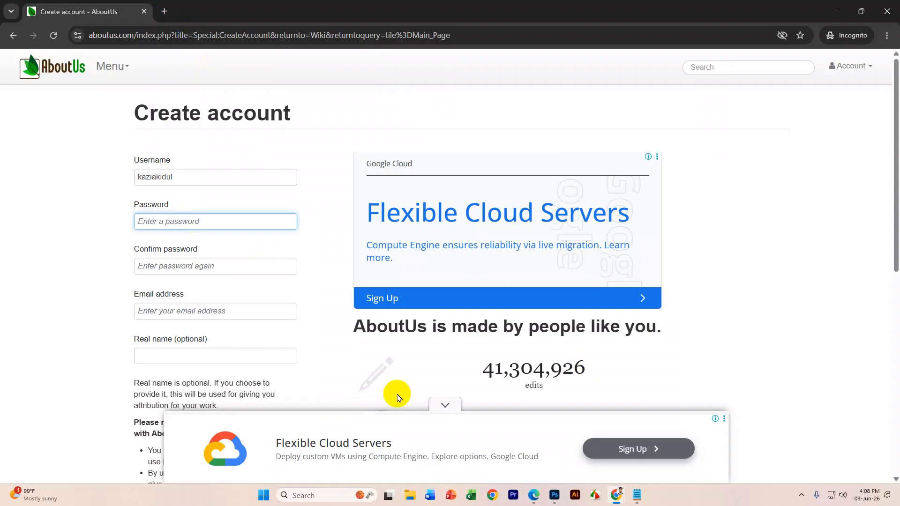
click(471, 495)
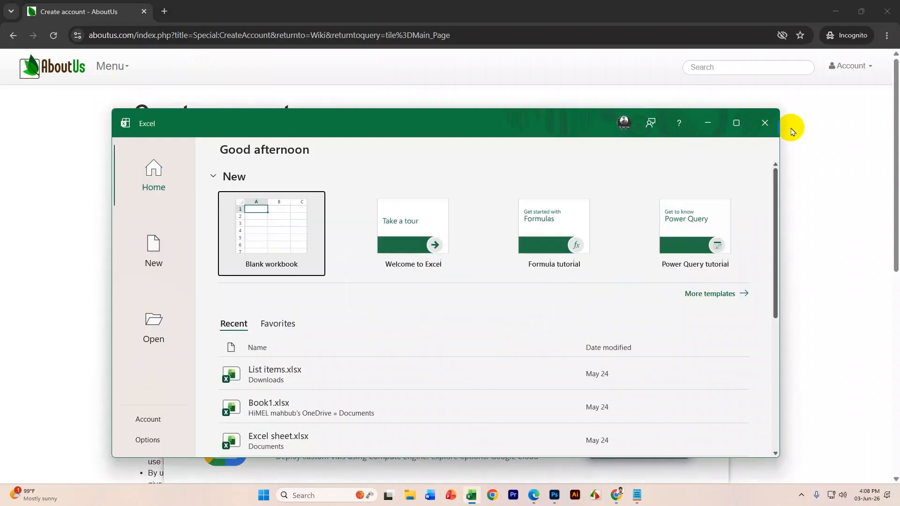
Step: Create a maximized blank workbook, Book1, and select A1:K3 for the title
click(249, 230)
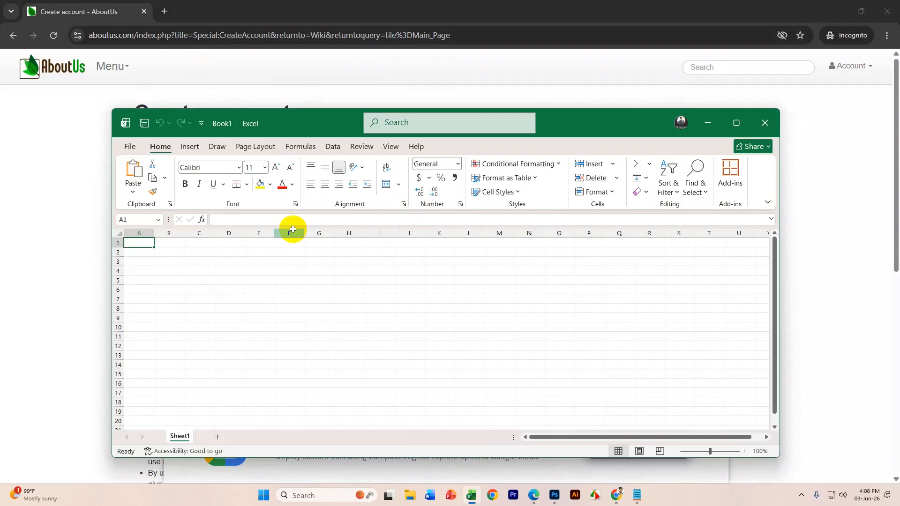
click(737, 123)
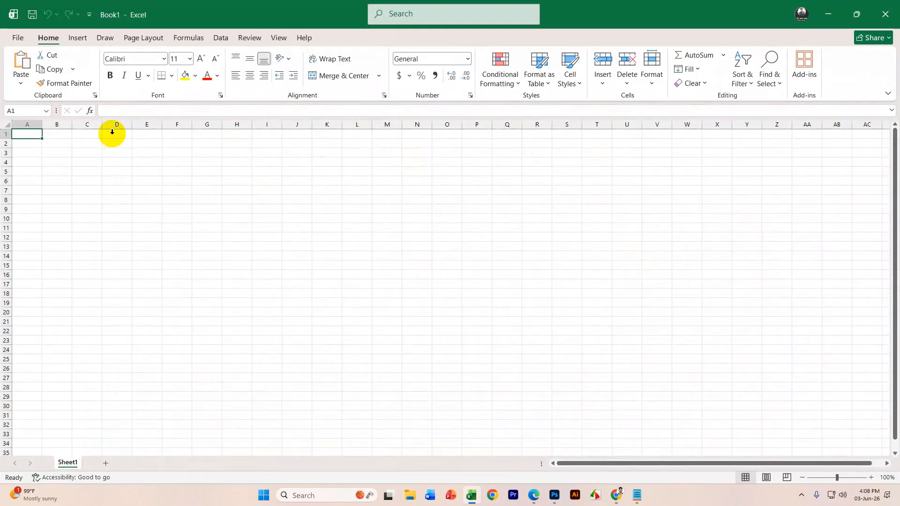
click(57, 152)
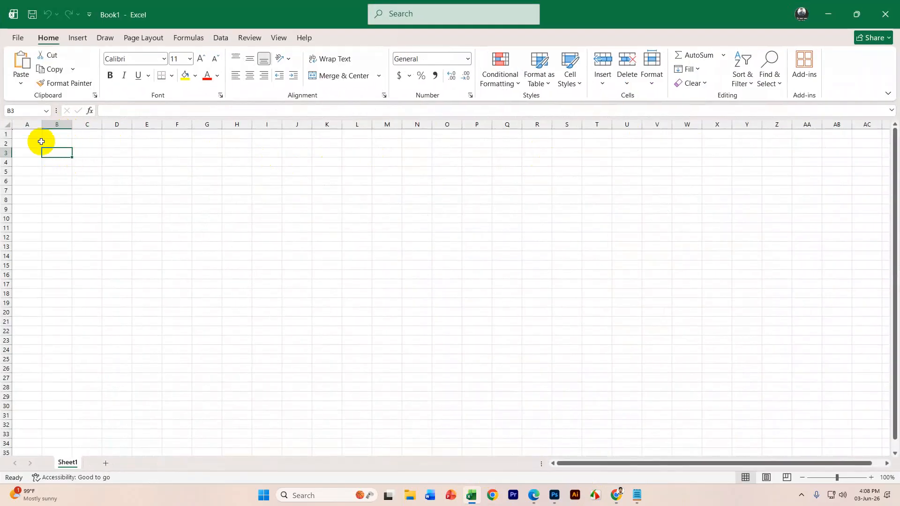
drag(33, 136, 331, 151)
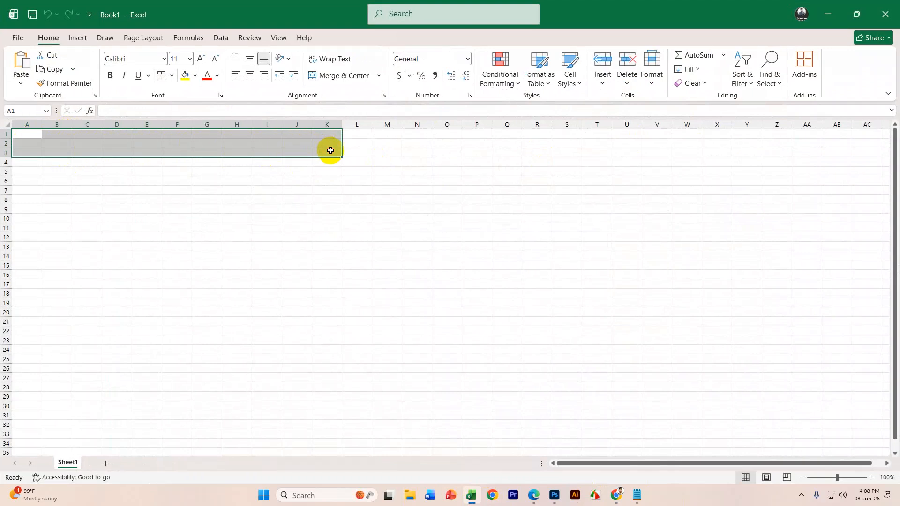
Step: Merge A1:K3 and enter the title 'profile backlink for ---- site'
click(334, 75)
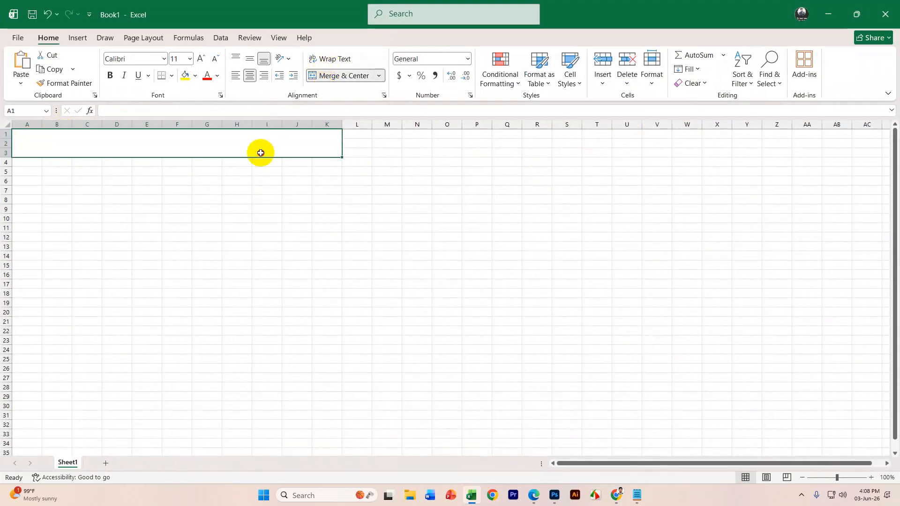
double_click(261, 153)
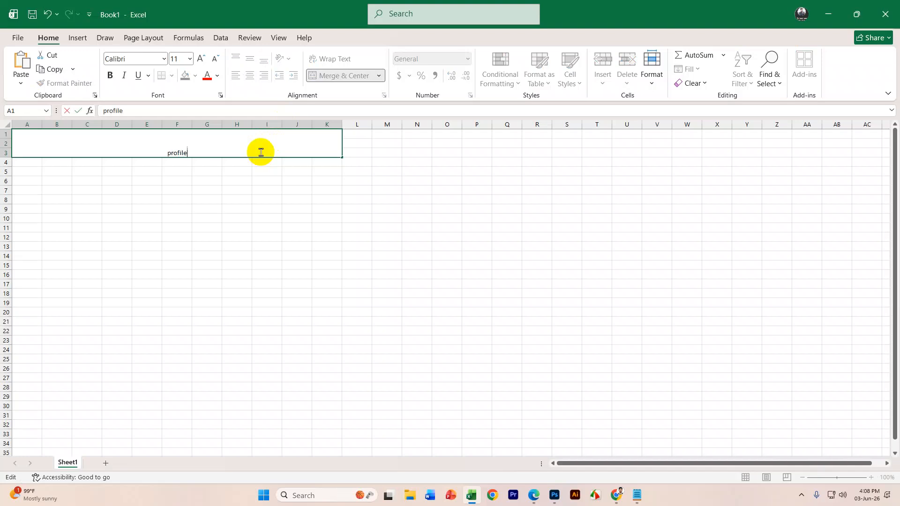
text(profile backlink for ---- site)
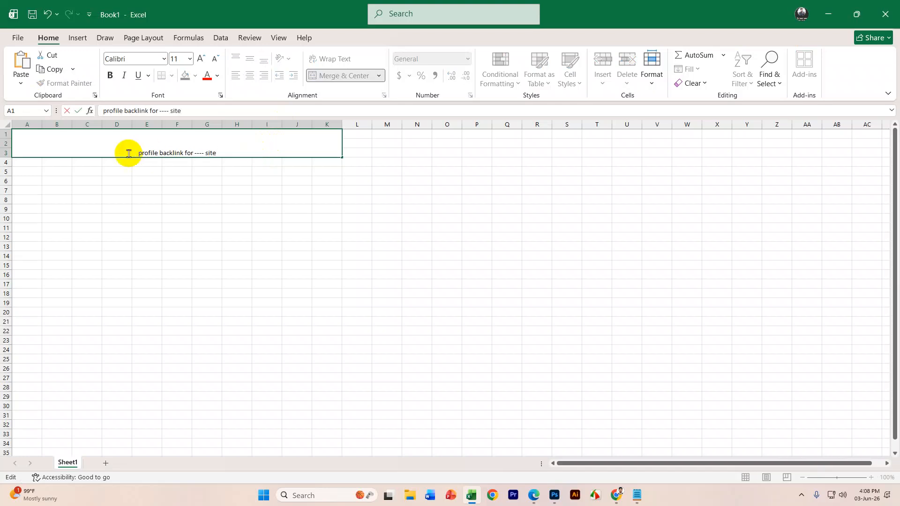
drag(206, 219, 202, 211)
Step: Make the title bold at 26 pt and widen column A
click(213, 143)
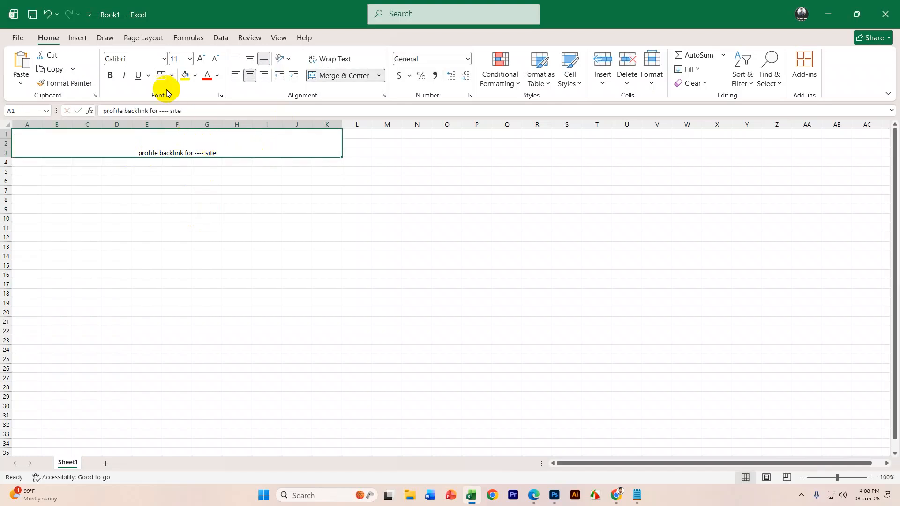
click(202, 60)
click(202, 60)
click(202, 60)
click(202, 60)
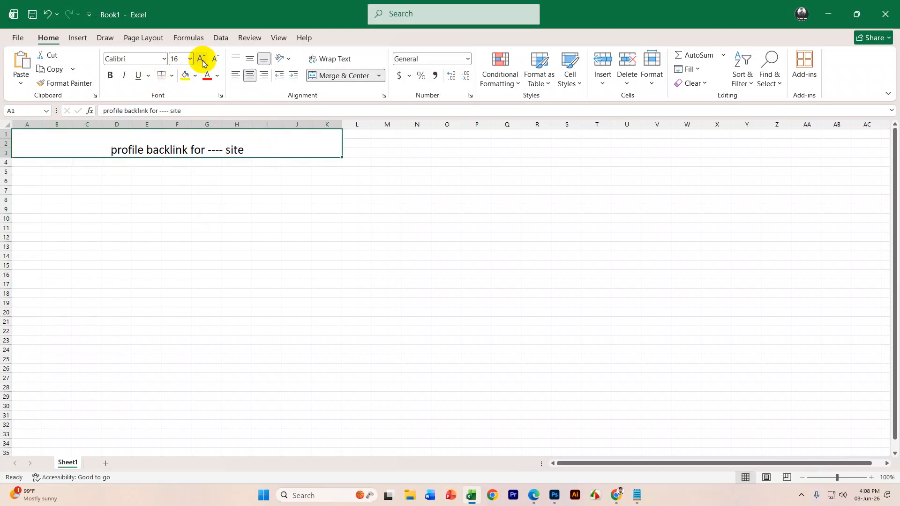
click(202, 60)
click(202, 60)
click(202, 60)
click(202, 60)
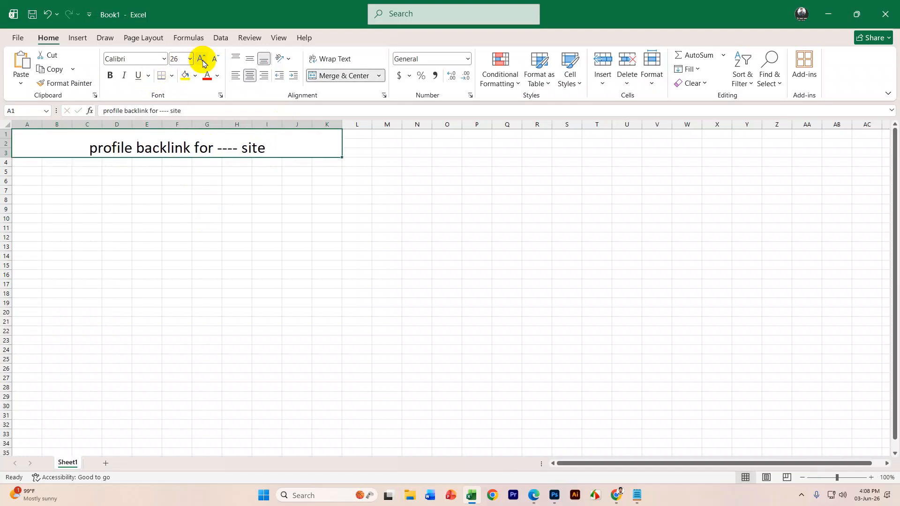
click(111, 75)
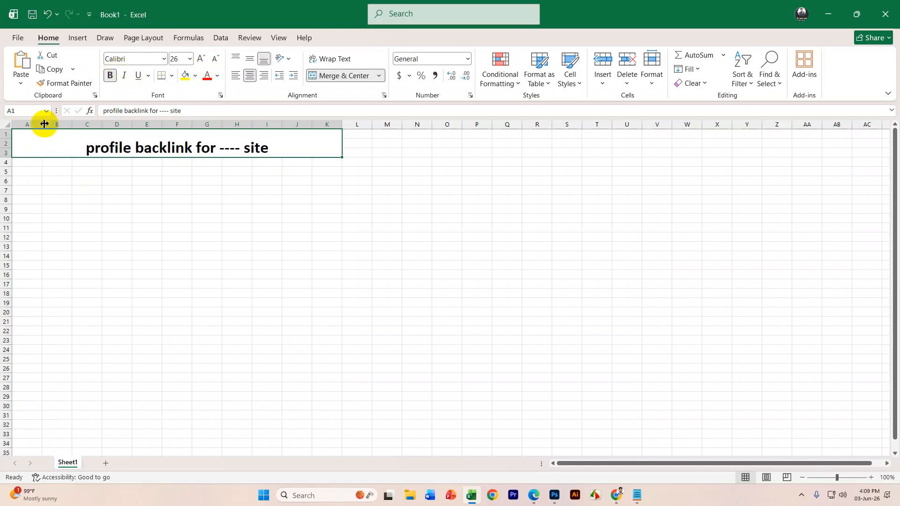
drag(43, 125, 93, 125)
Step: Enter headers 'sl' in A4 and 'website' in B4, and widen column B
click(59, 164)
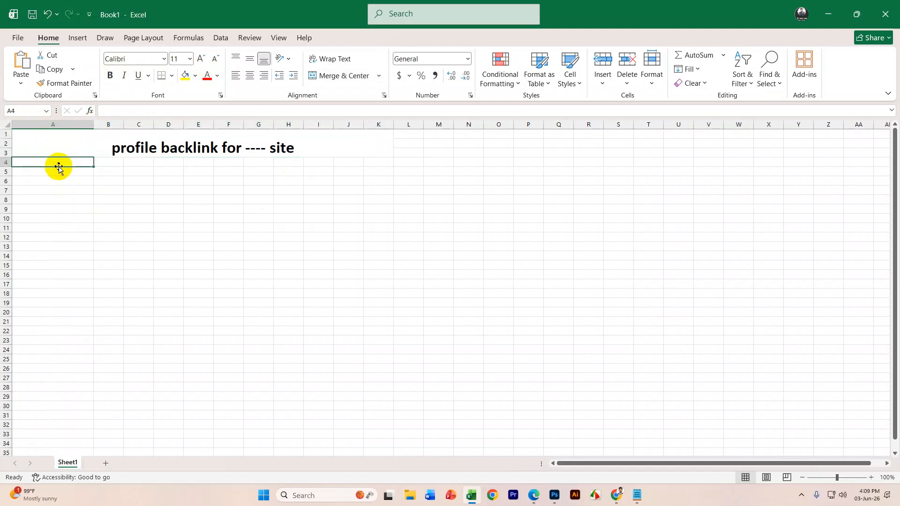
text(sl)
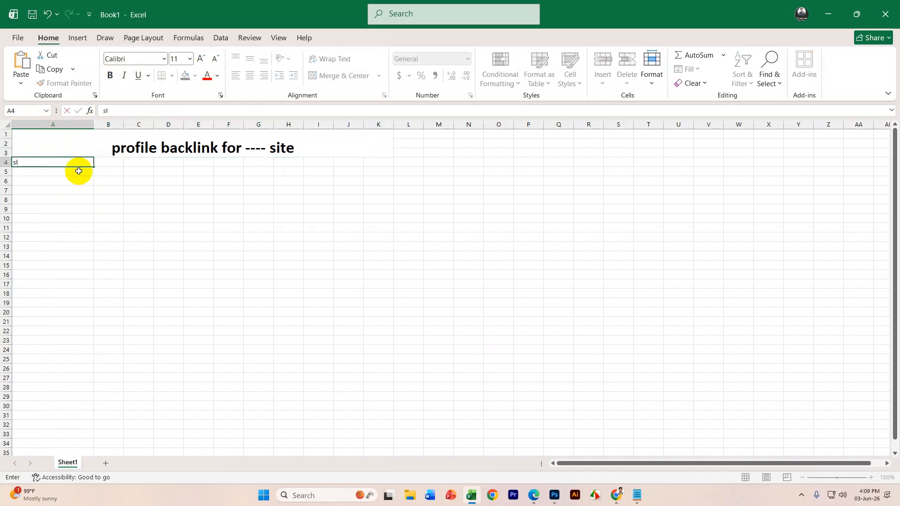
click(108, 163)
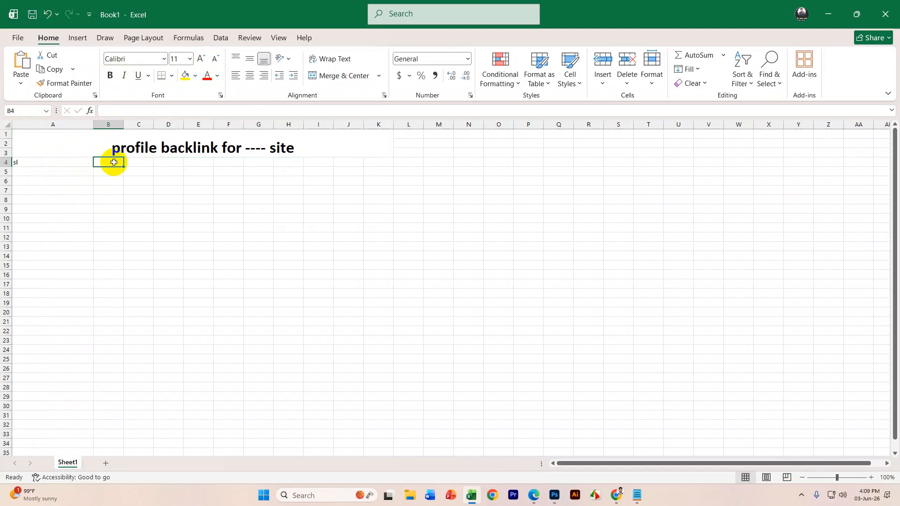
text(website name)
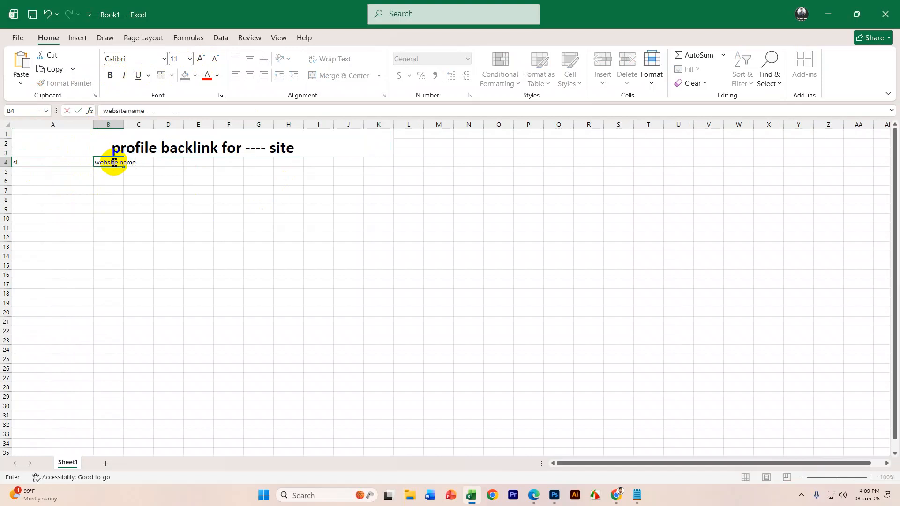
drag(112, 181, 126, 180)
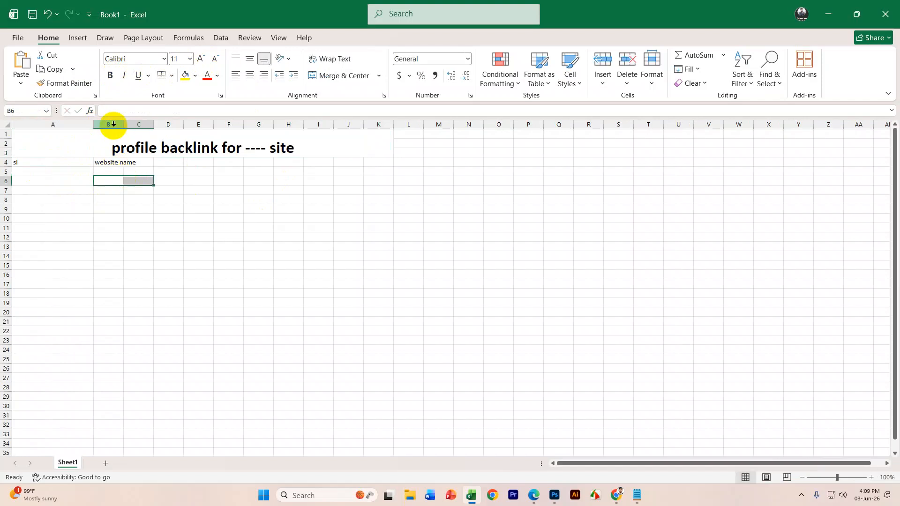
drag(123, 128, 172, 126)
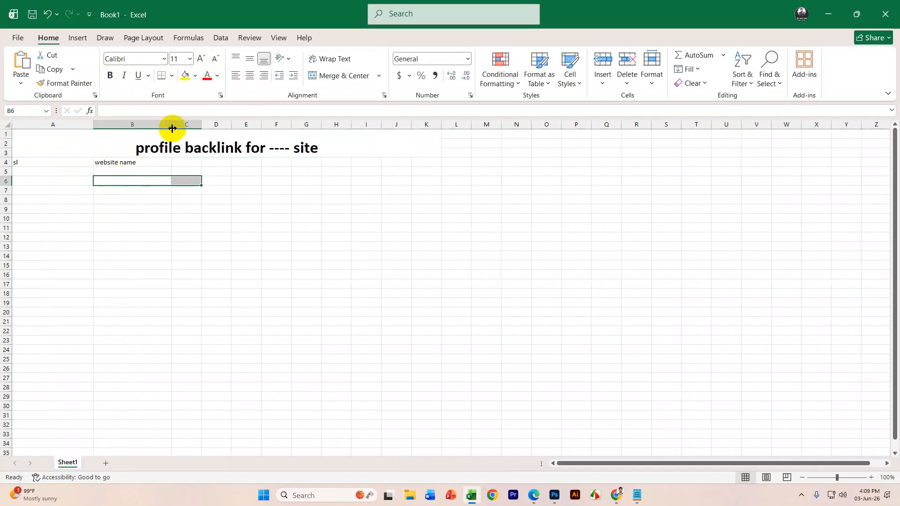
Step: Enter the 'types' header in C4, correcting the website header in B4
click(187, 163)
double_click(188, 163)
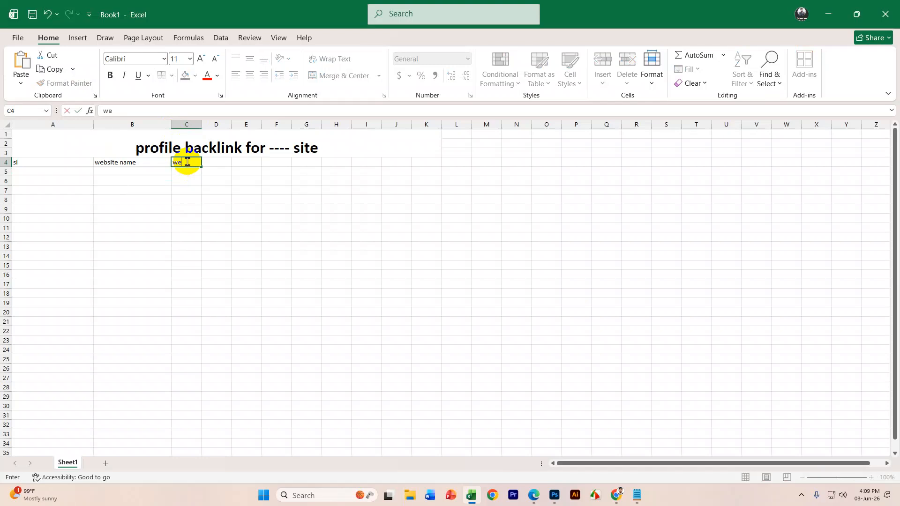
text(we)
click(150, 163)
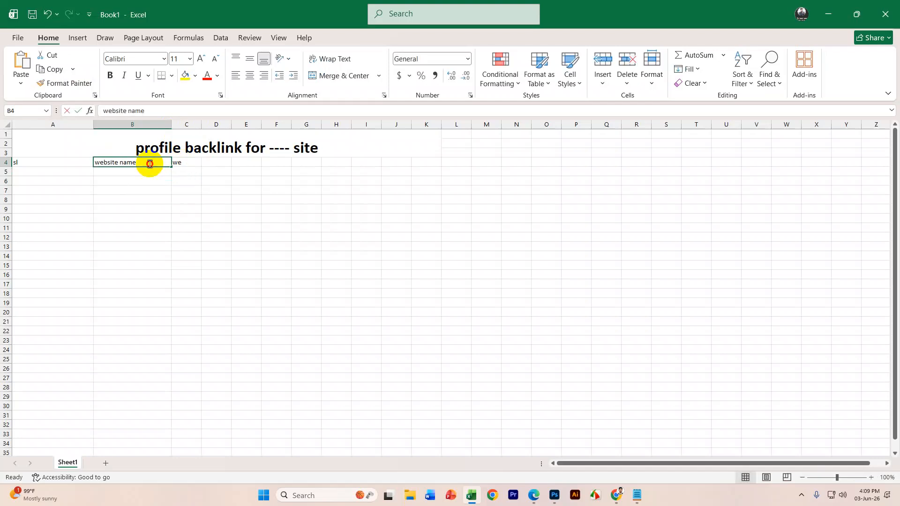
double_click(150, 164)
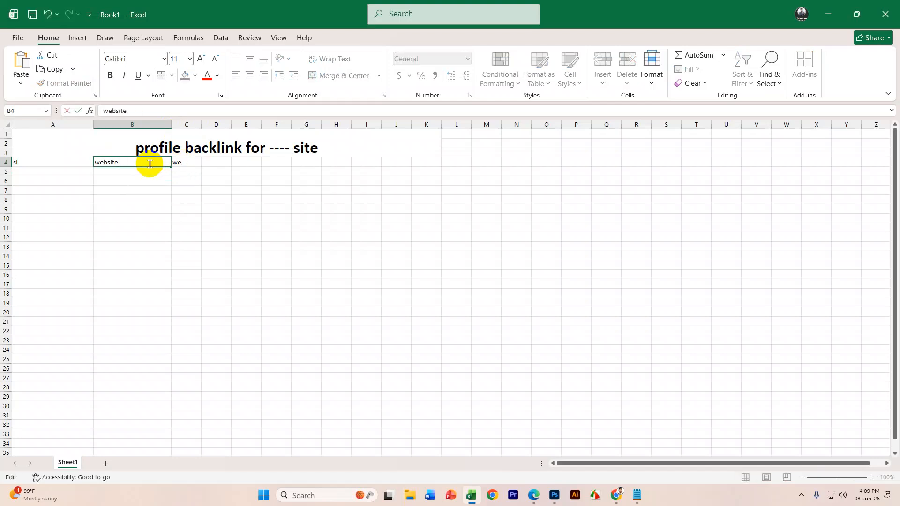
click(185, 164)
key(BackSpace)
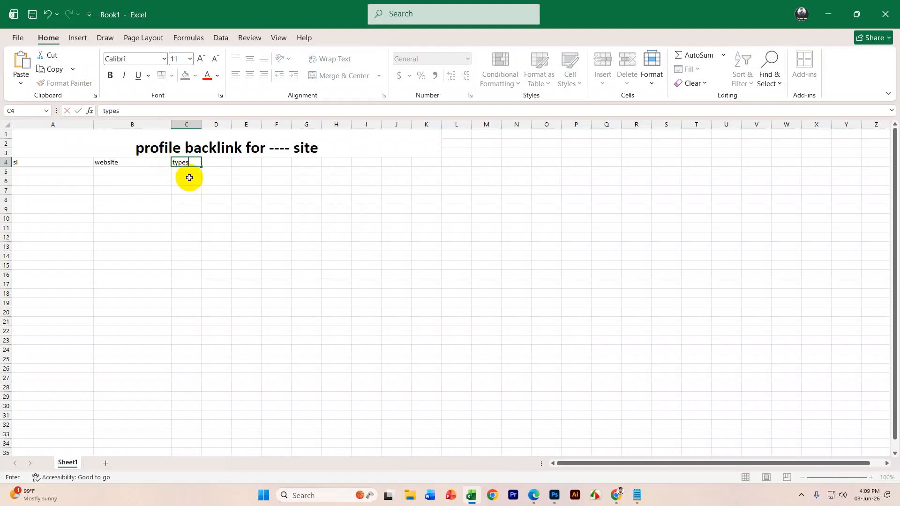
click(189, 179)
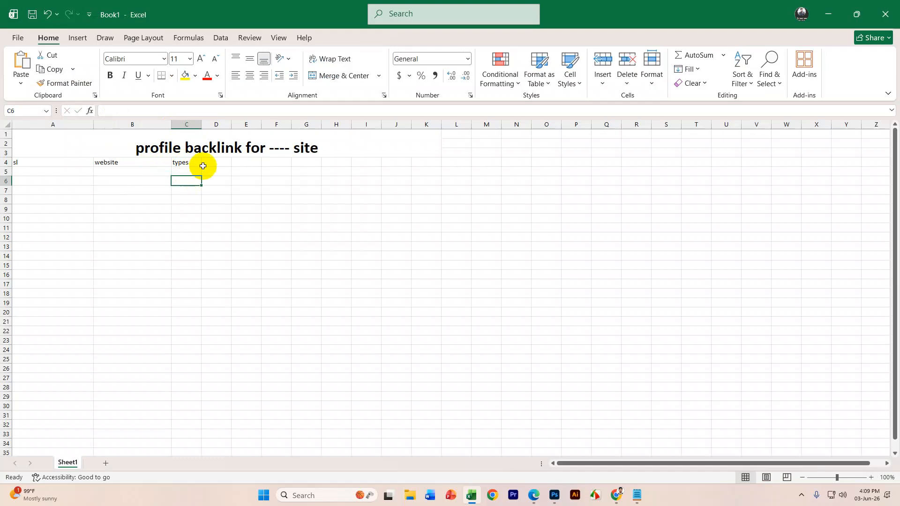
Step: Enter 'da scor' in D4 and type 'profile link' in E4
click(217, 163)
text(da scor)
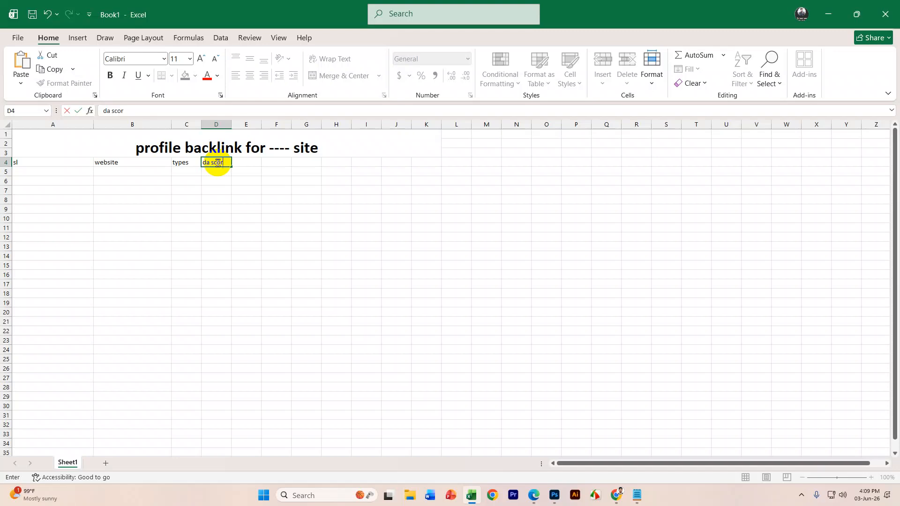
click(249, 163)
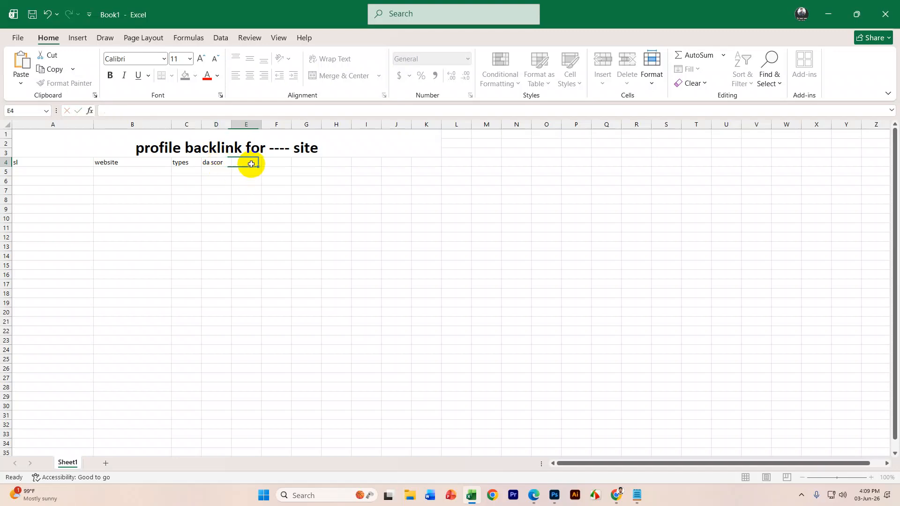
text(profile link)
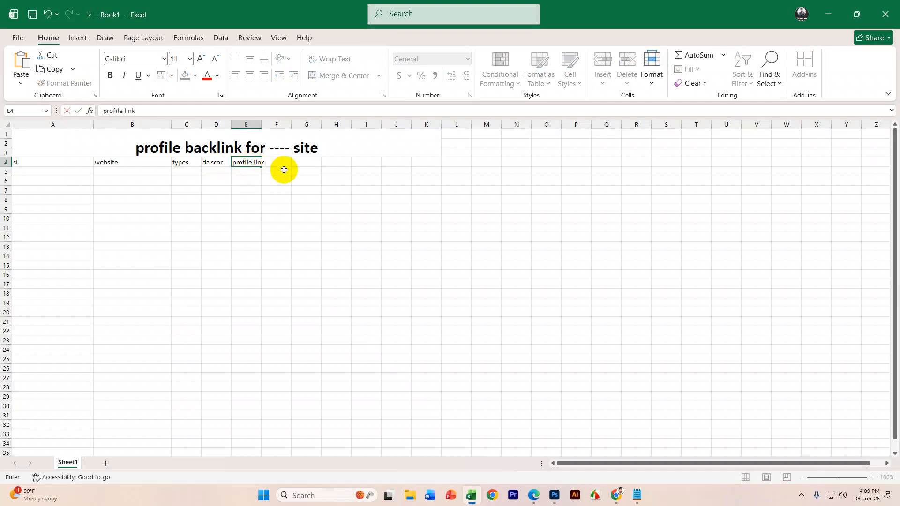
Step: Commit 'profile link' in E4, start the F4 header, and widen column E
click(282, 164)
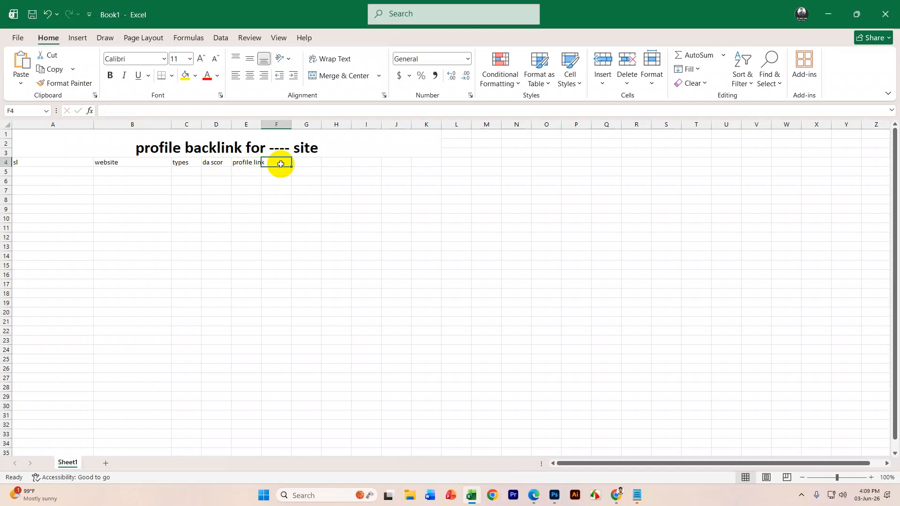
text(ss)
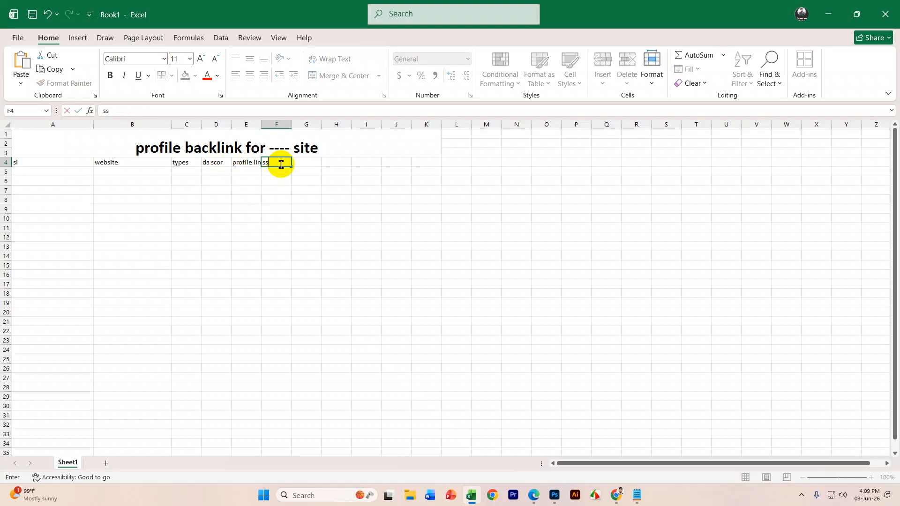
click(259, 171)
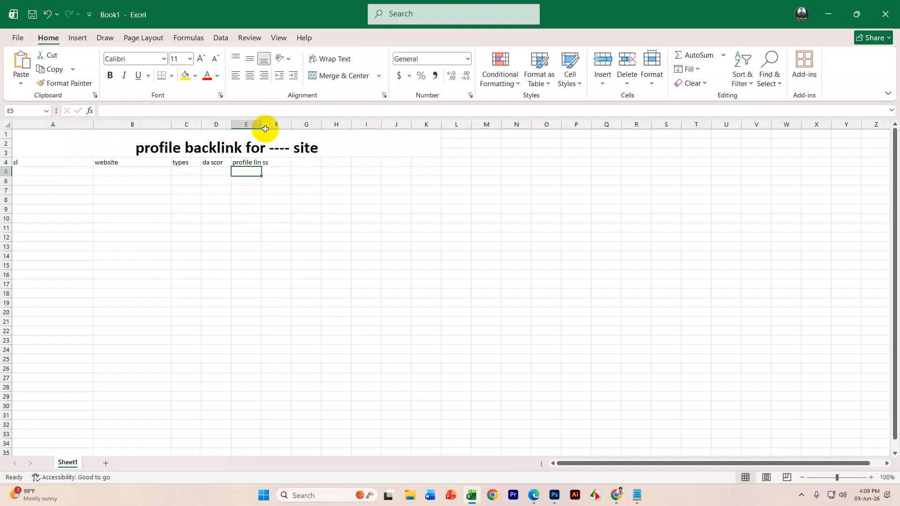
drag(262, 125, 282, 126)
Step: Change the F4 header to 'screen short' and D4 to 'DA scor'
click(292, 164)
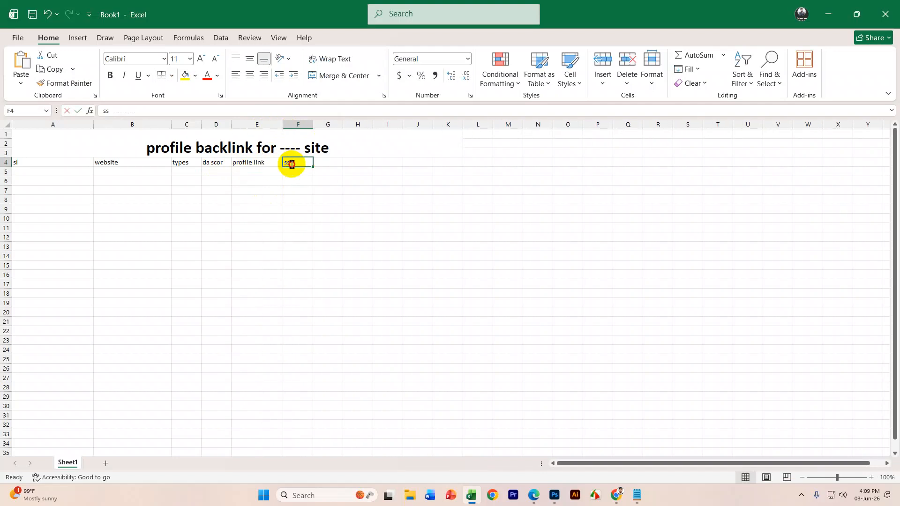
double_click(292, 164)
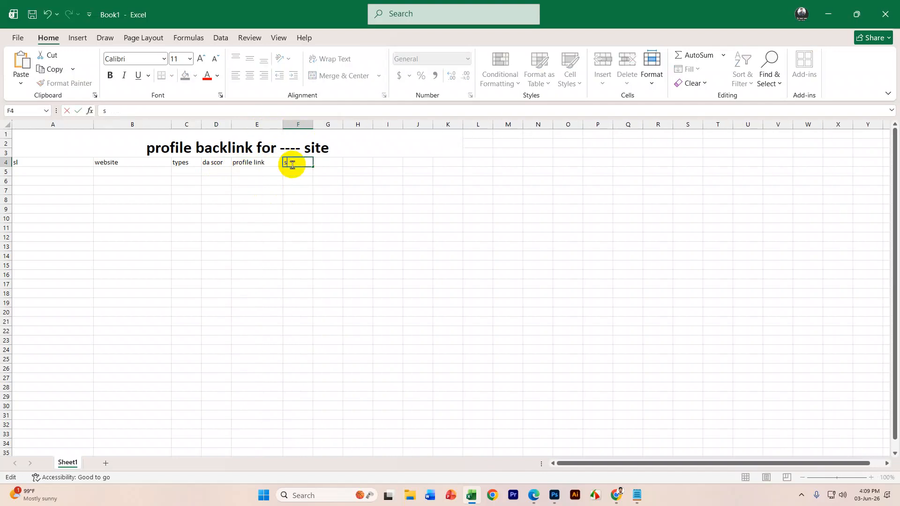
text(reen short)
click(218, 163)
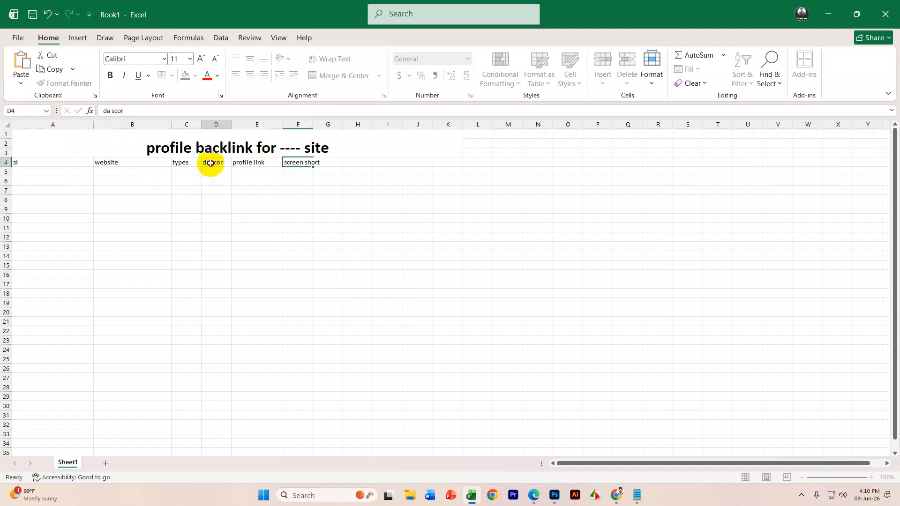
double_click(221, 161)
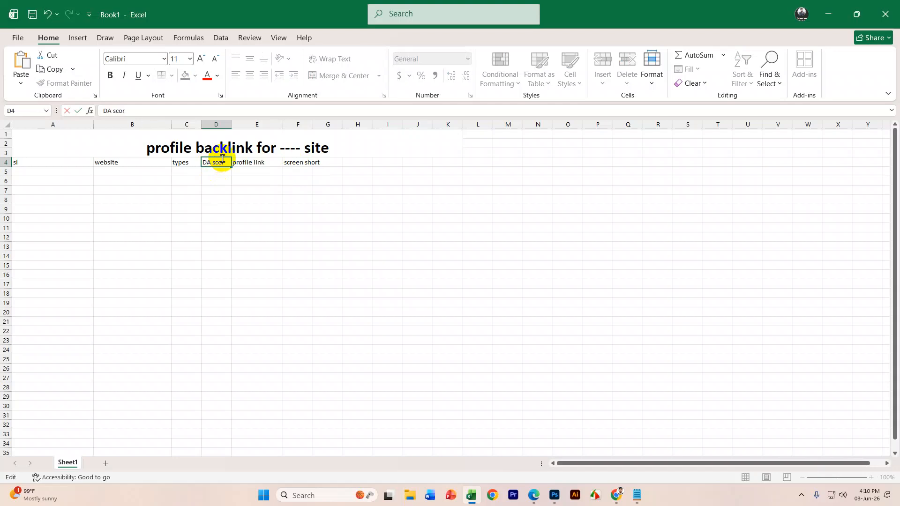
click(259, 161)
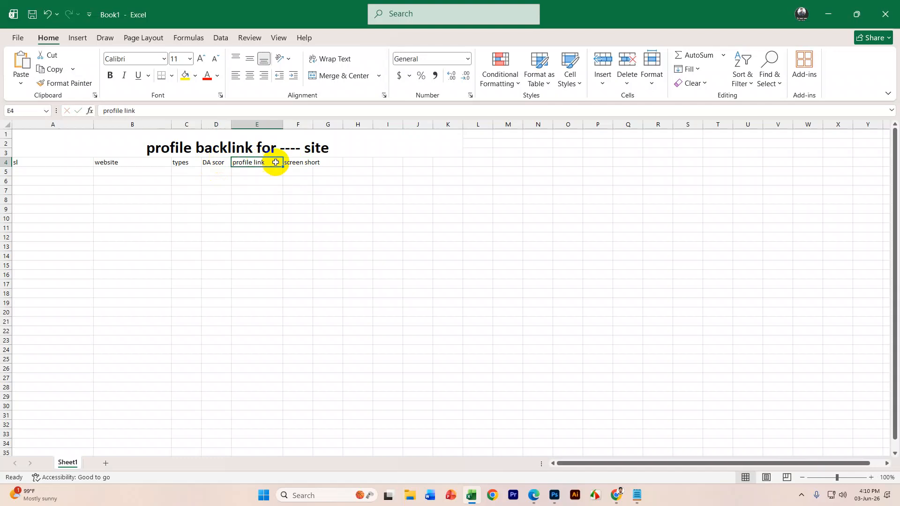
Step: Widen columns F, C and D to fit the headers
click(313, 166)
drag(313, 124, 336, 125)
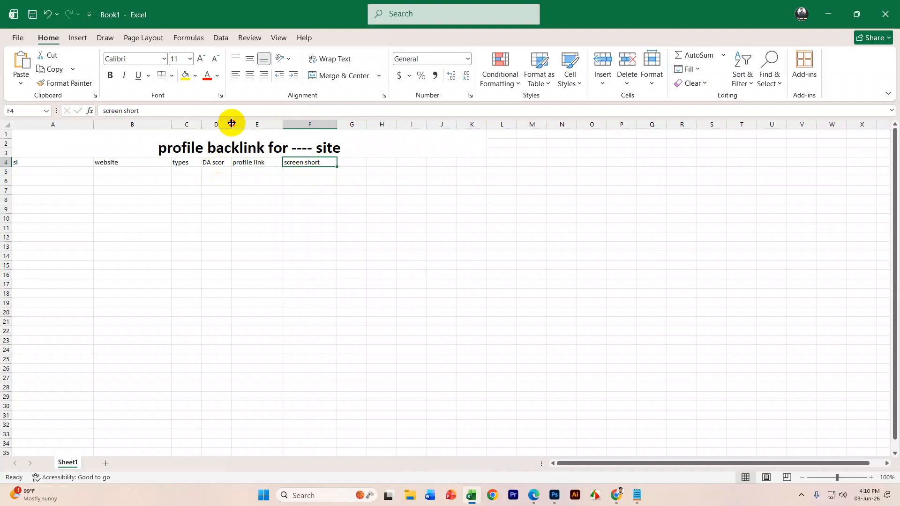
mouse_move(232, 123)
mouse_down()
mouse_move(253, 124)
mouse_move(201, 126)
mouse_move(215, 124)
mouse_up()
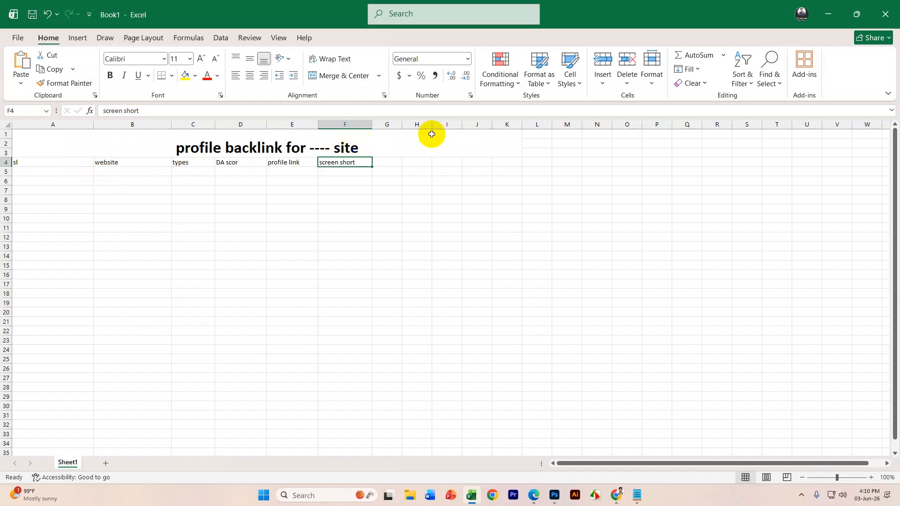
Step: Unmerge the title and merge and center it across A1:F3 instead
click(87, 140)
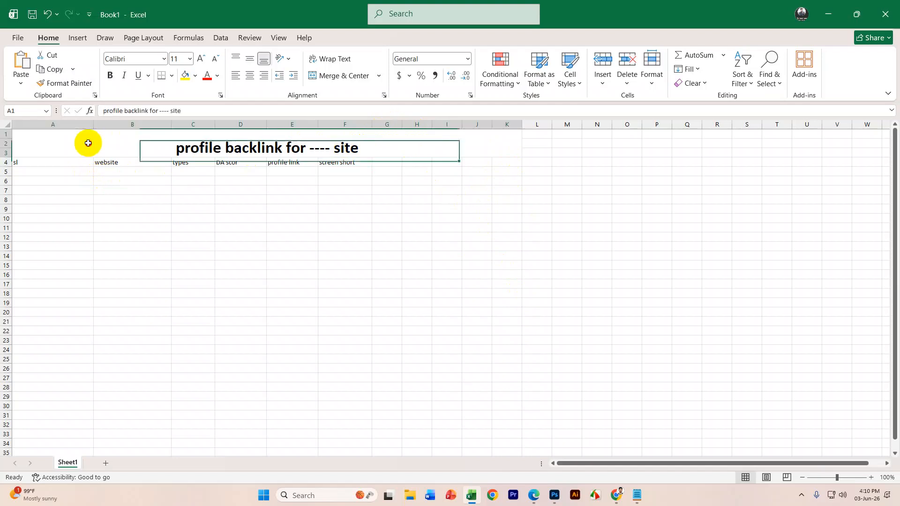
click(328, 76)
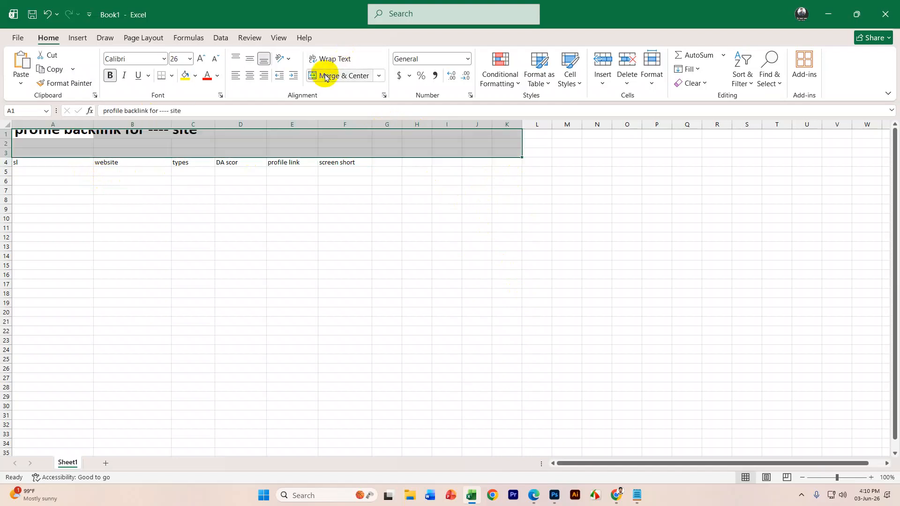
click(57, 144)
drag(61, 136, 348, 152)
click(323, 75)
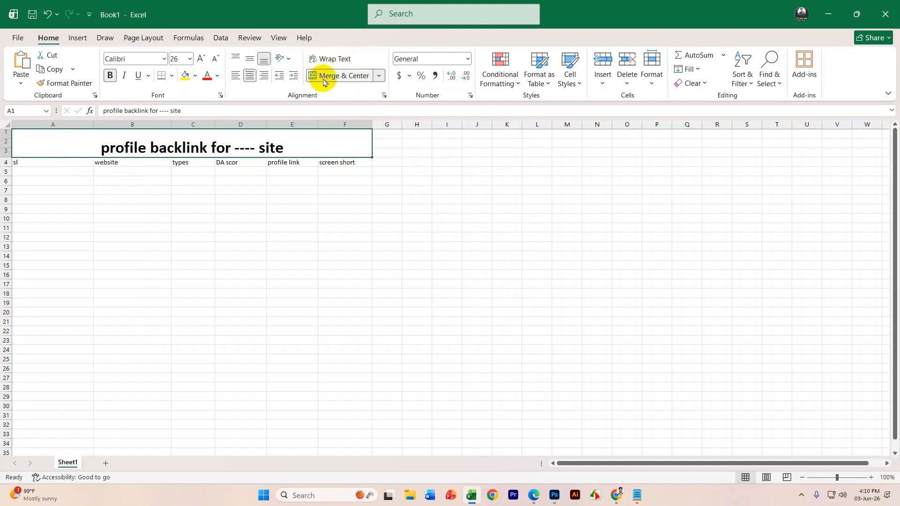
click(417, 198)
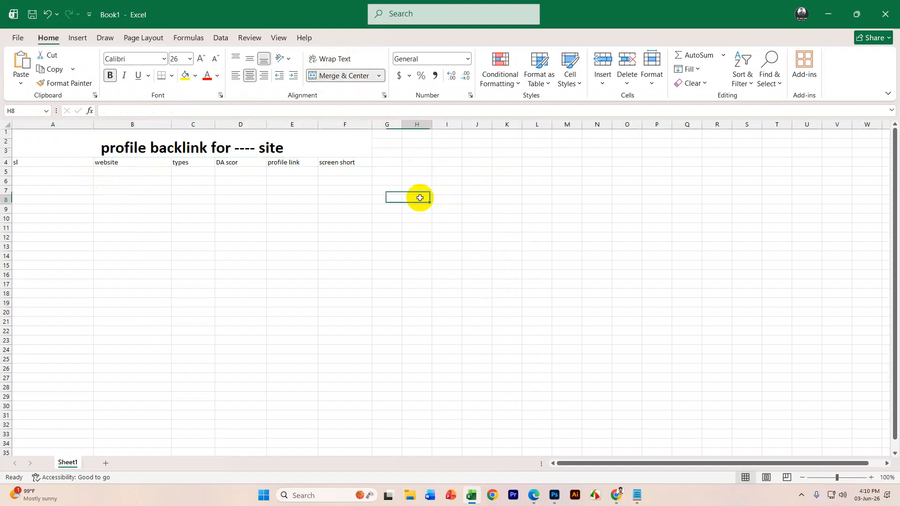
Step: Widen columns F, E and D, and narrow column A
drag(373, 124, 430, 124)
drag(318, 124, 350, 125)
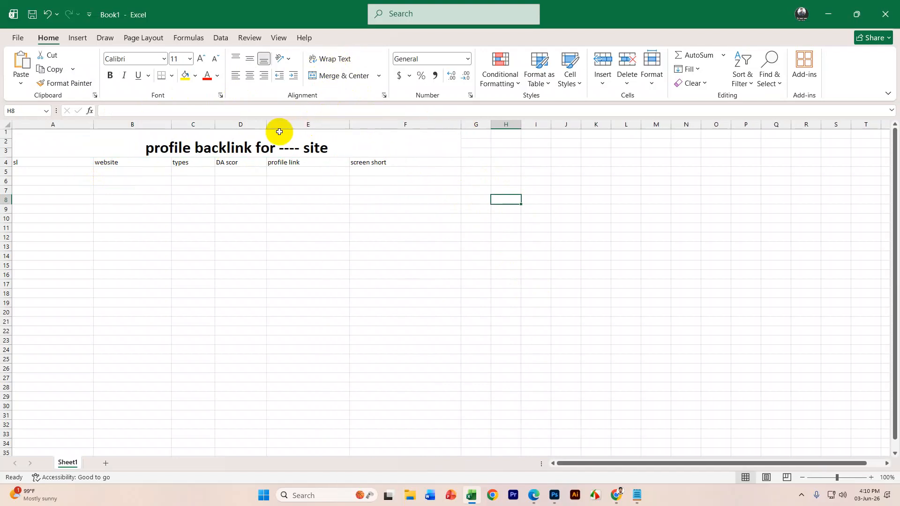
drag(265, 125, 304, 124)
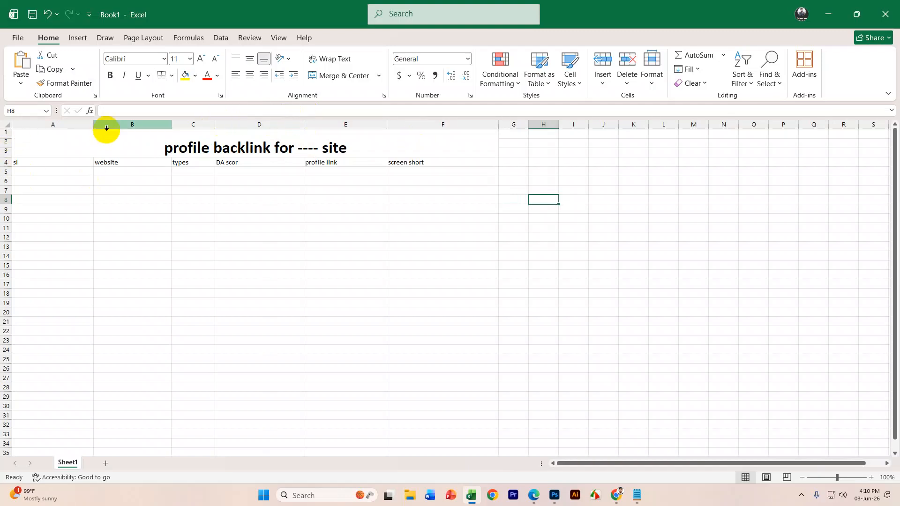
drag(95, 123, 66, 123)
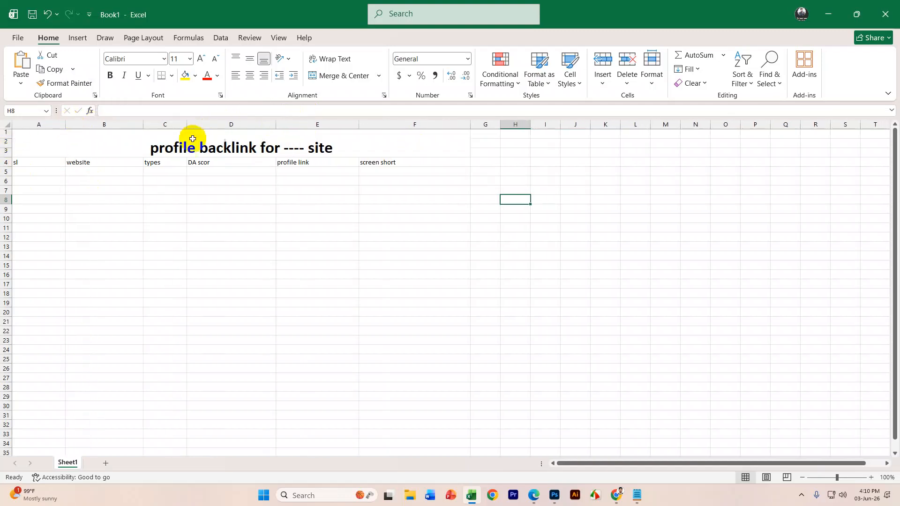
click(44, 171)
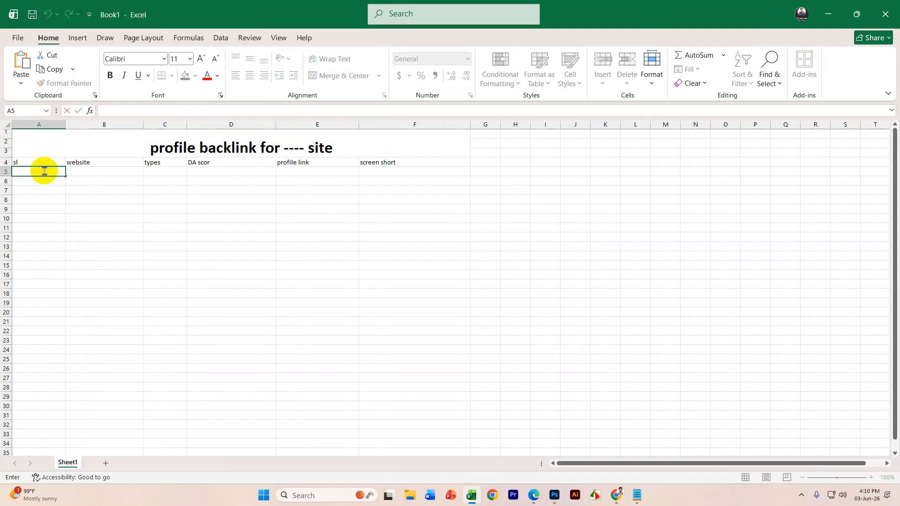
click(80, 173)
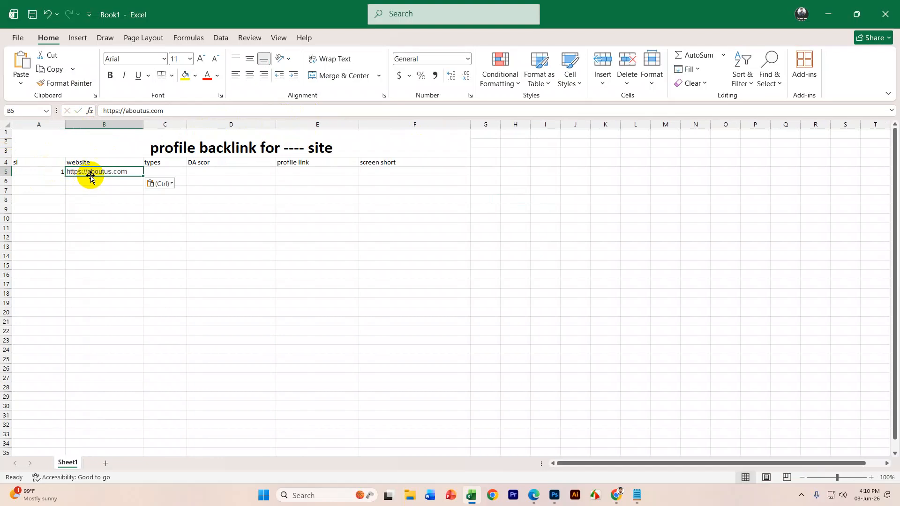
click(104, 188)
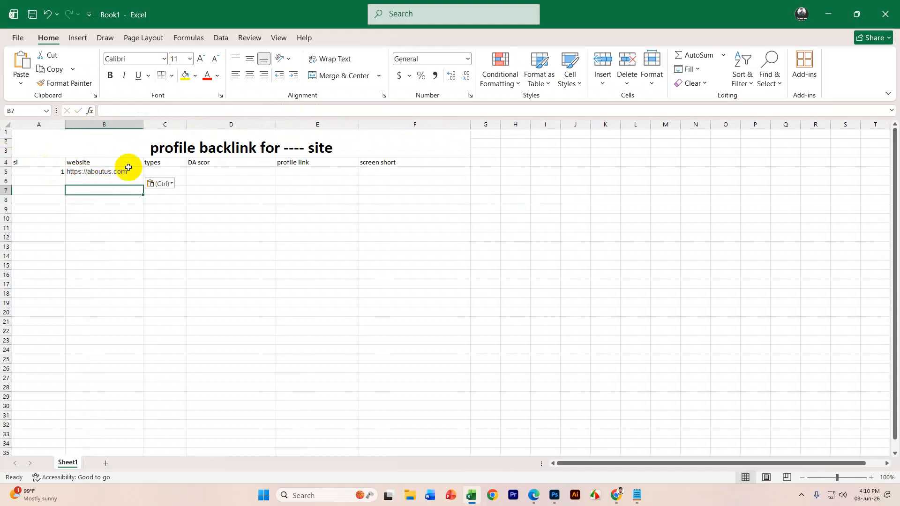
click(161, 171)
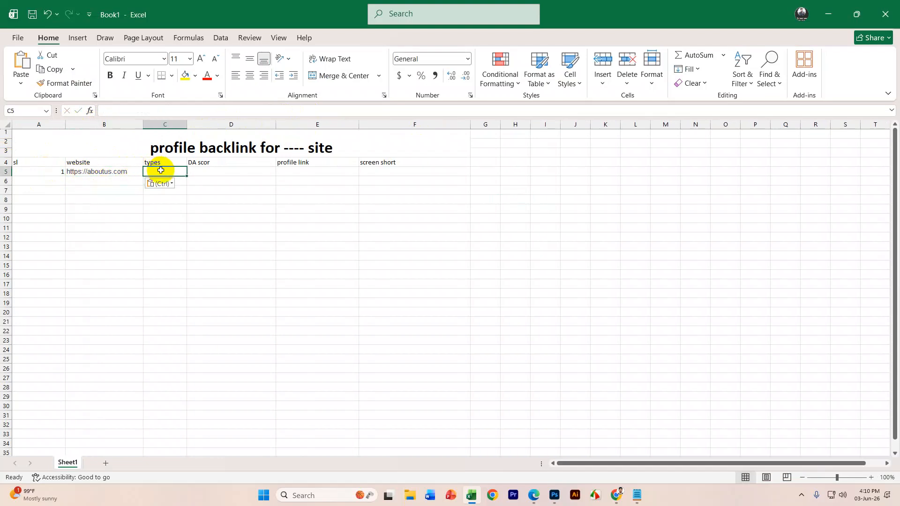
text(dofollow)
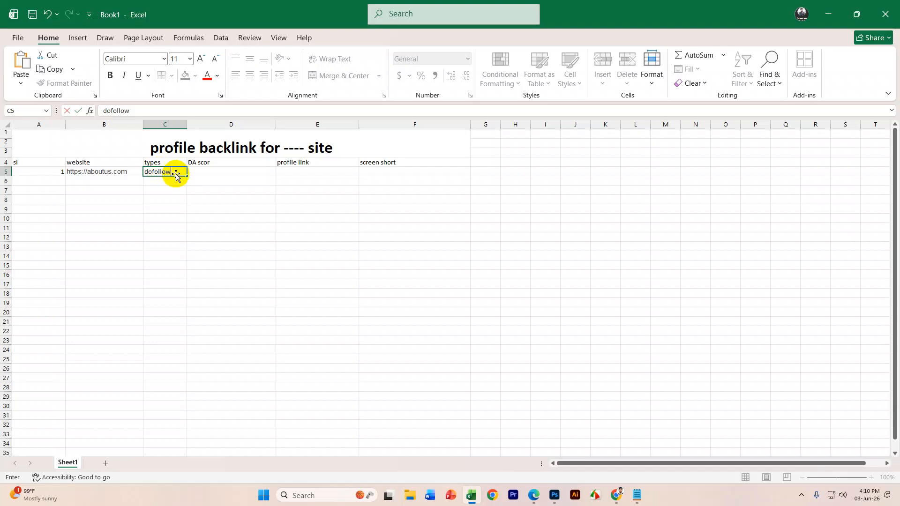
click(205, 171)
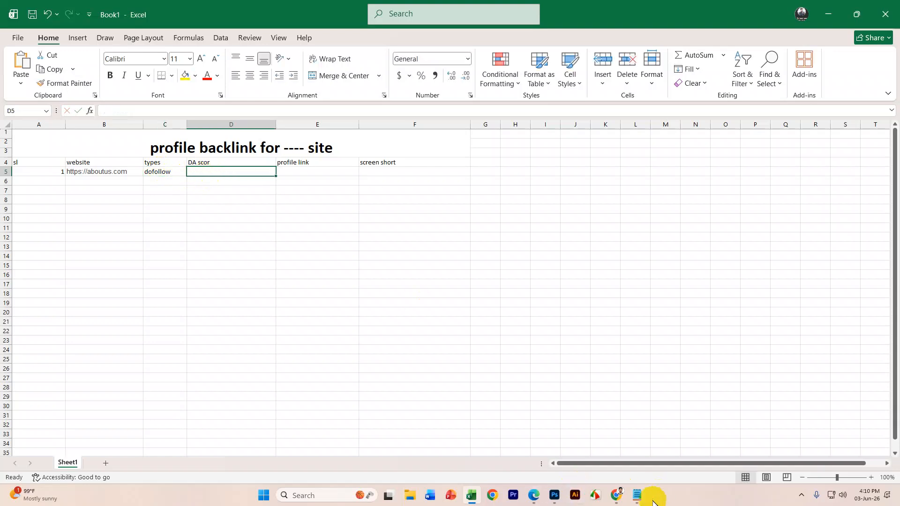
mouse_move(622, 498)
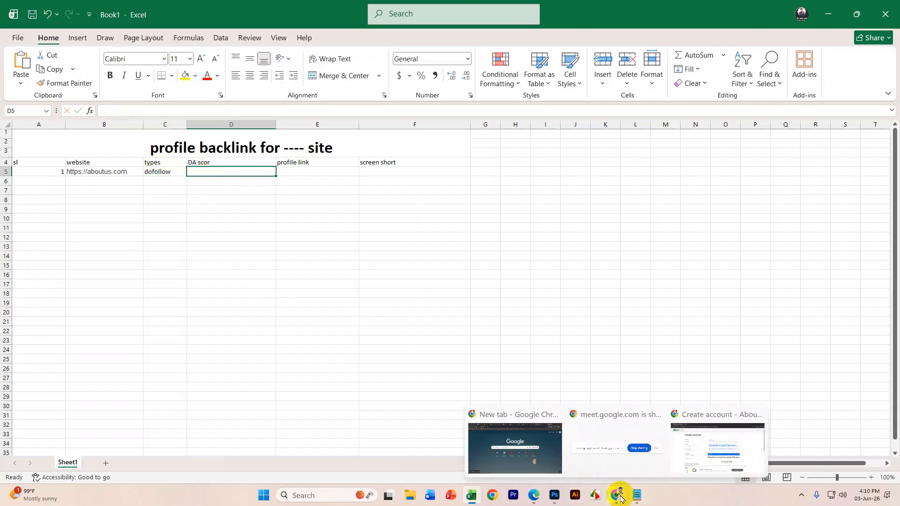
click(681, 459)
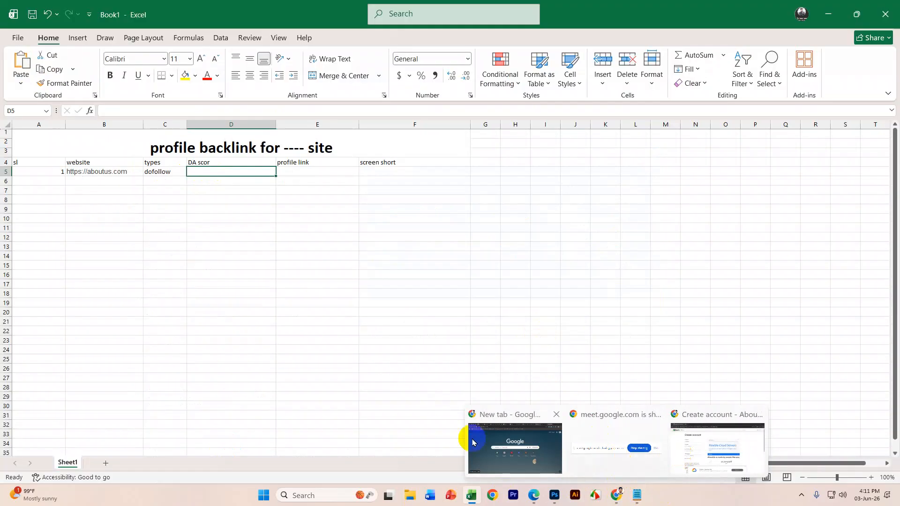
click(472, 436)
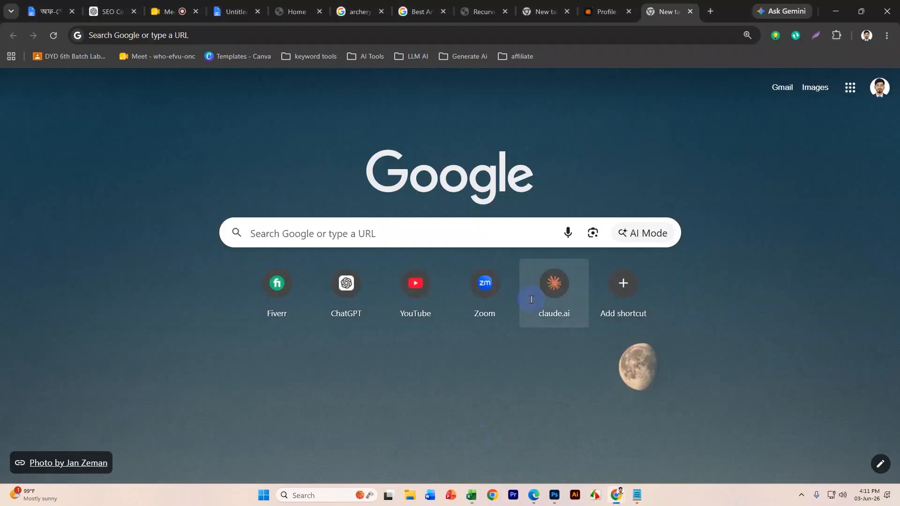
click(601, 8)
click(583, 198)
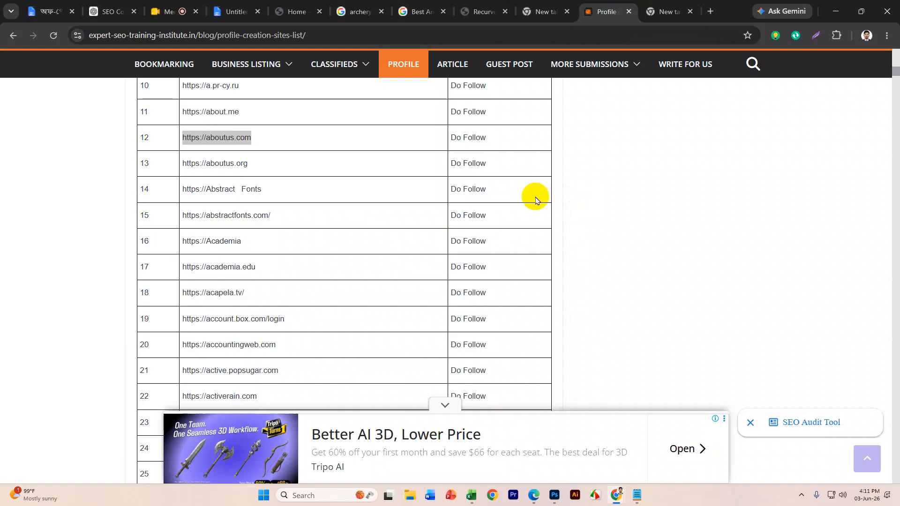
Step: Scroll the article to its dofollow list section and switch to the blank new tab
scroll(287, 206, down, 9)
scroll(320, 262, down, 20)
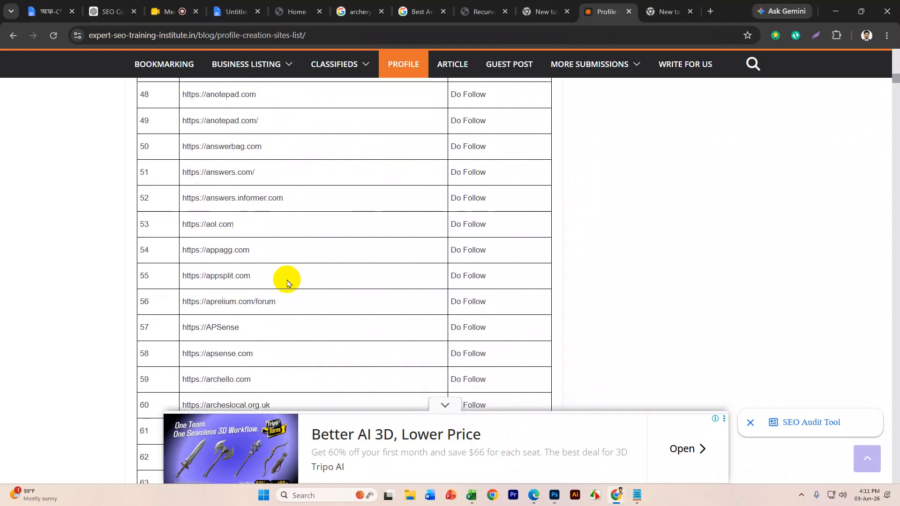
scroll(348, 285, down, 20)
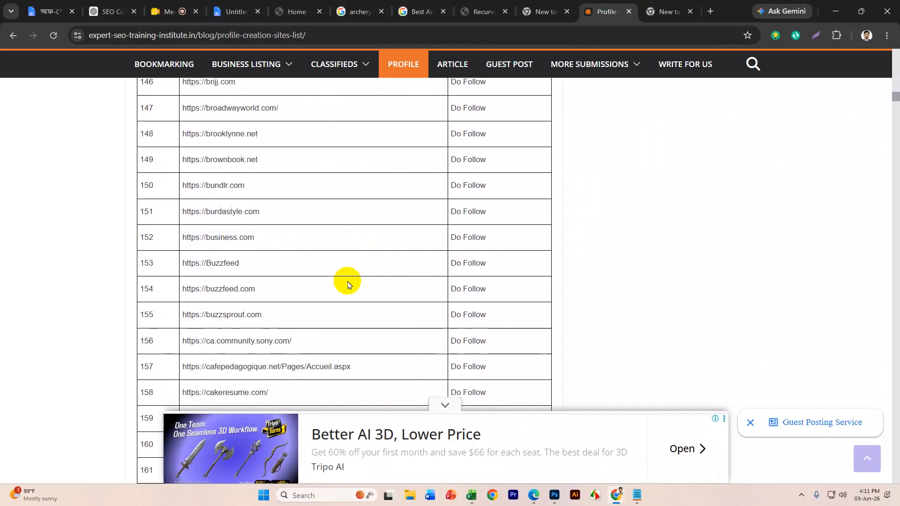
scroll(347, 284, down, 9)
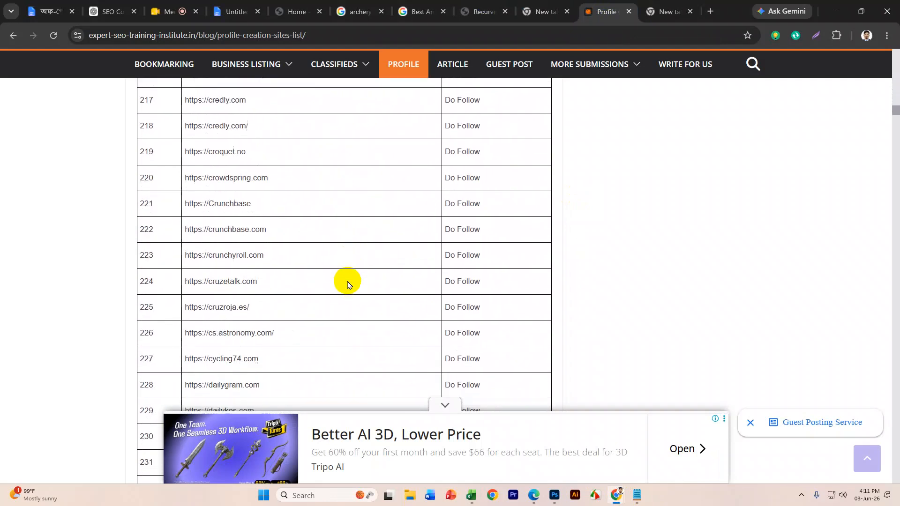
scroll(458, 258, up, 20)
scroll(458, 259, up, 20)
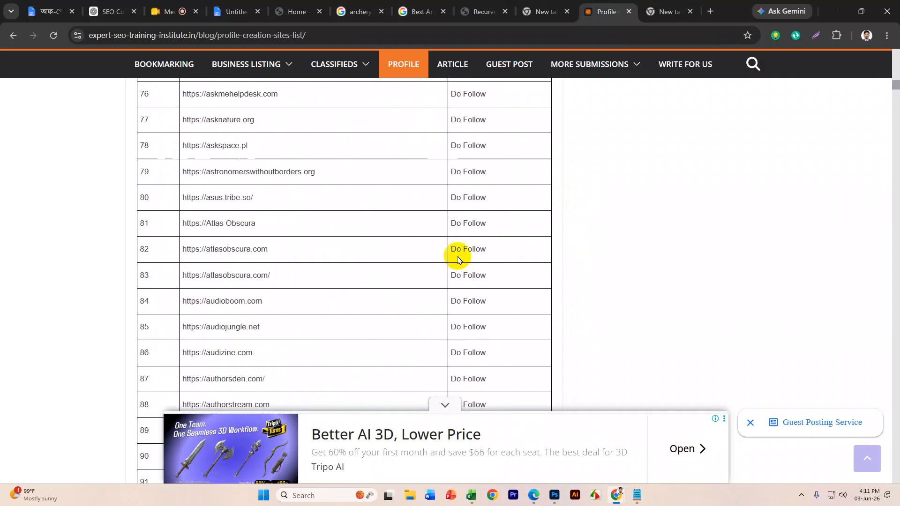
scroll(458, 259, up, 20)
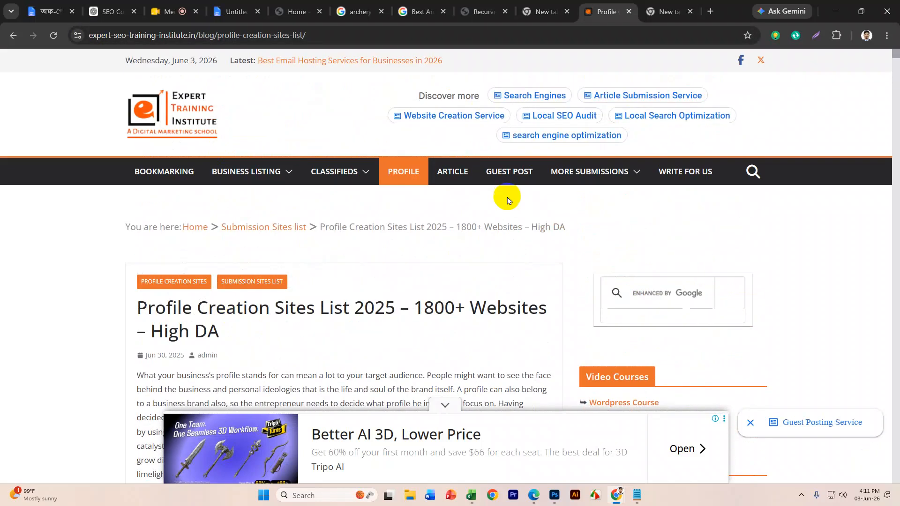
click(514, 182)
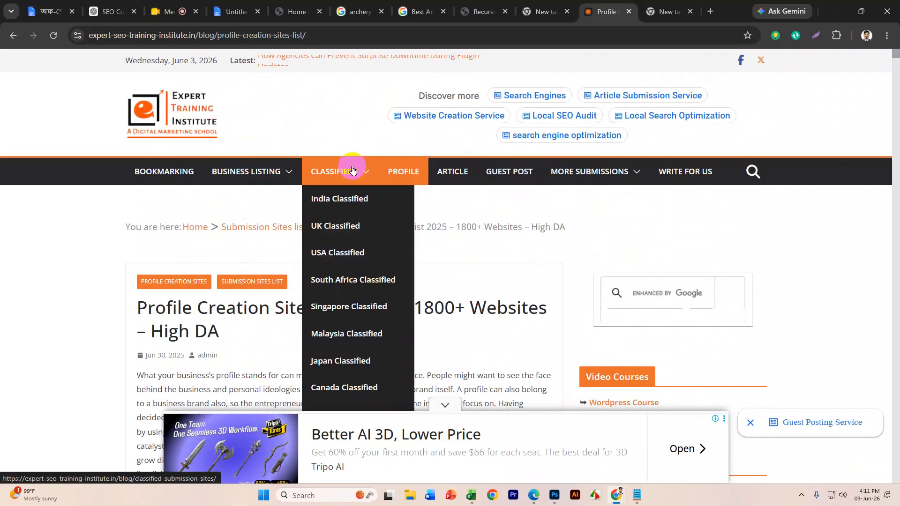
mouse_move(246, 172)
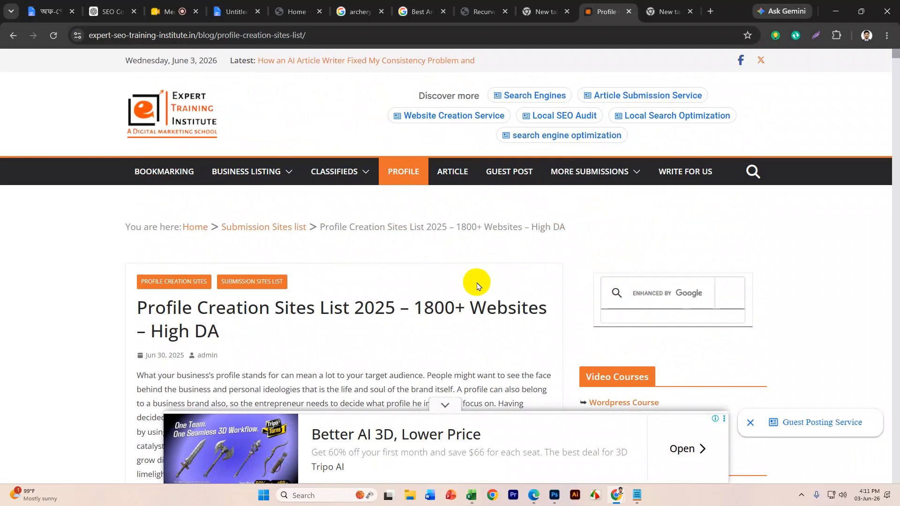
scroll(500, 278, down, 20)
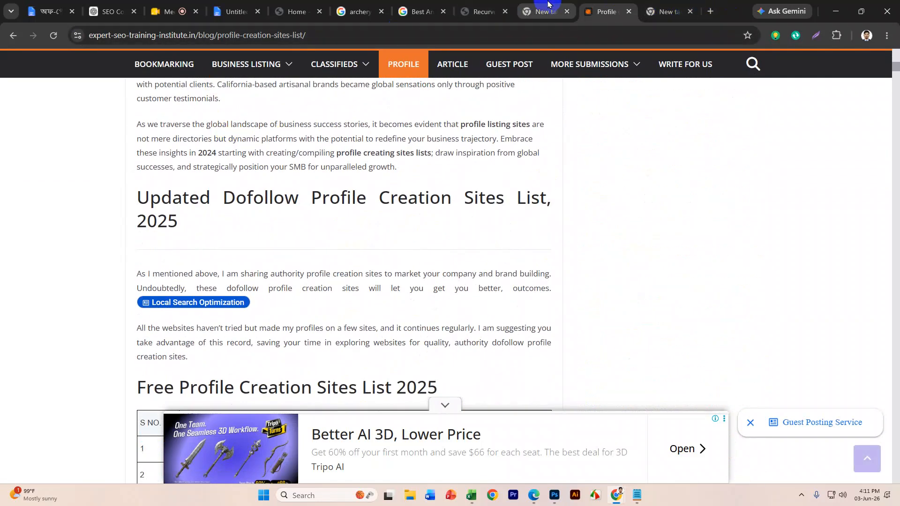
click(647, 17)
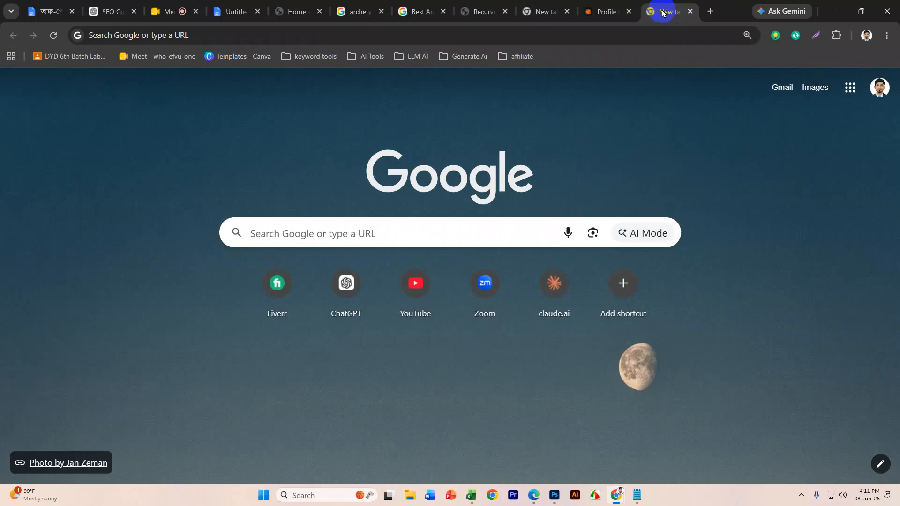
Step: Open Small SEO Tools from the keyword tools bookmarks and dismiss its notification request
click(313, 56)
click(336, 79)
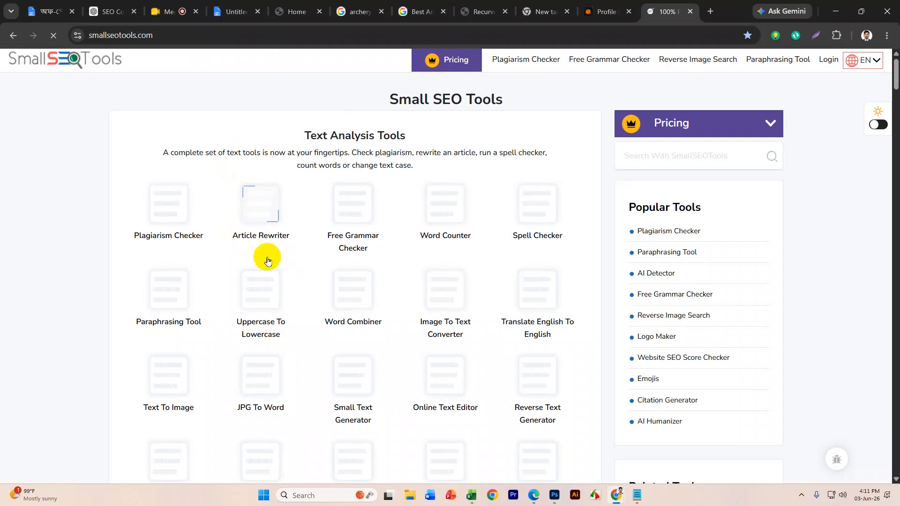
scroll(294, 259, down, 9)
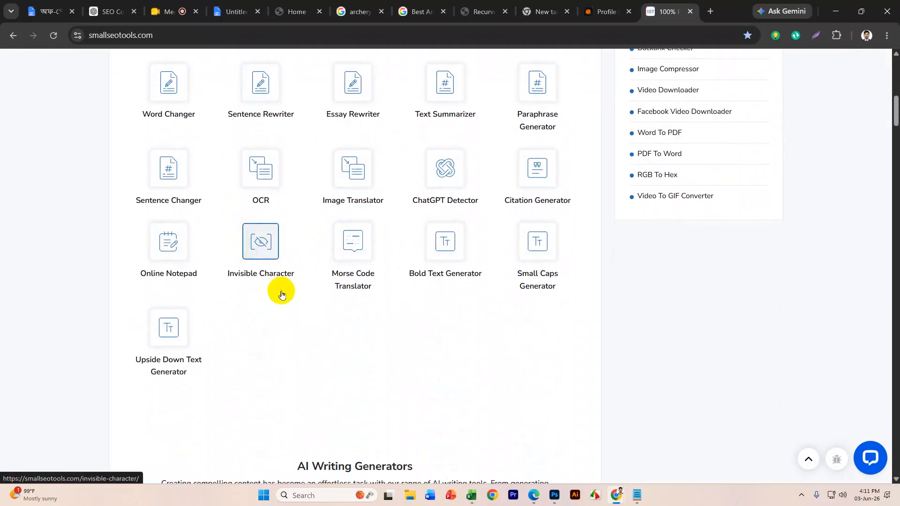
scroll(305, 293, down, 5)
scroll(283, 270, down, 3)
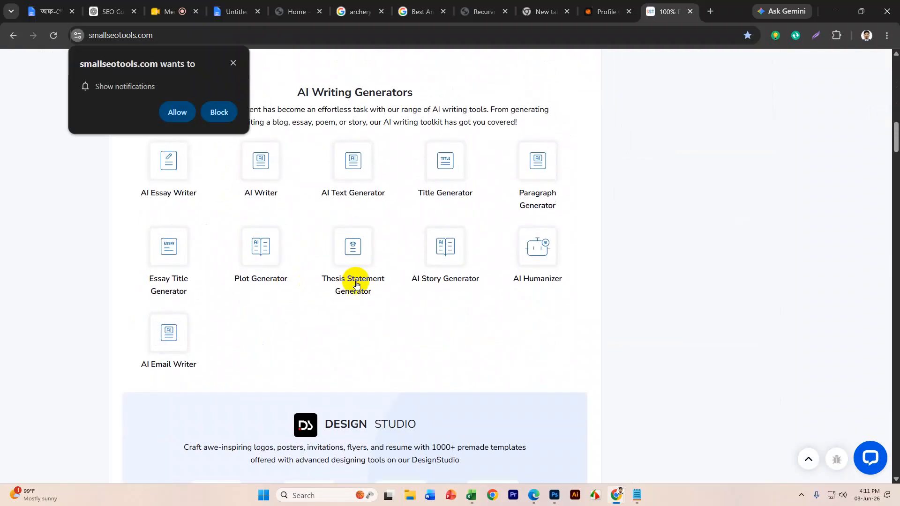
scroll(251, 258, down, 10)
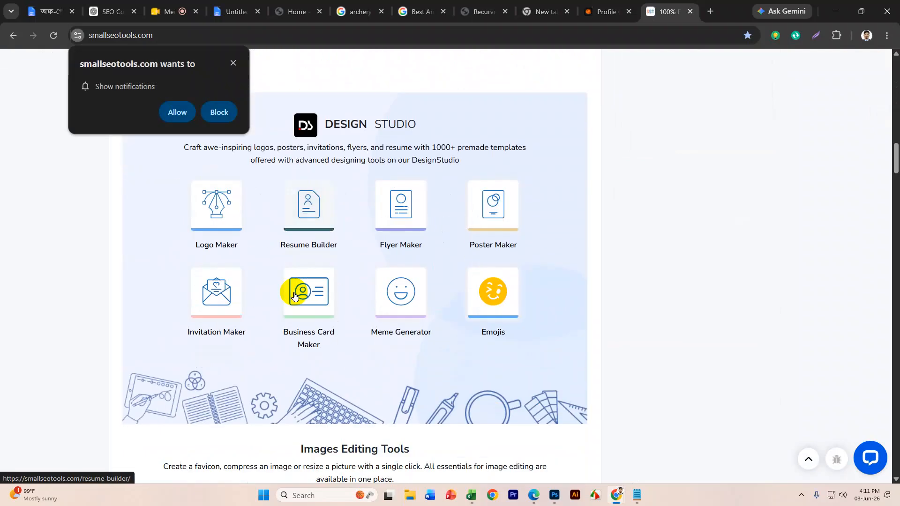
scroll(275, 296, down, 3)
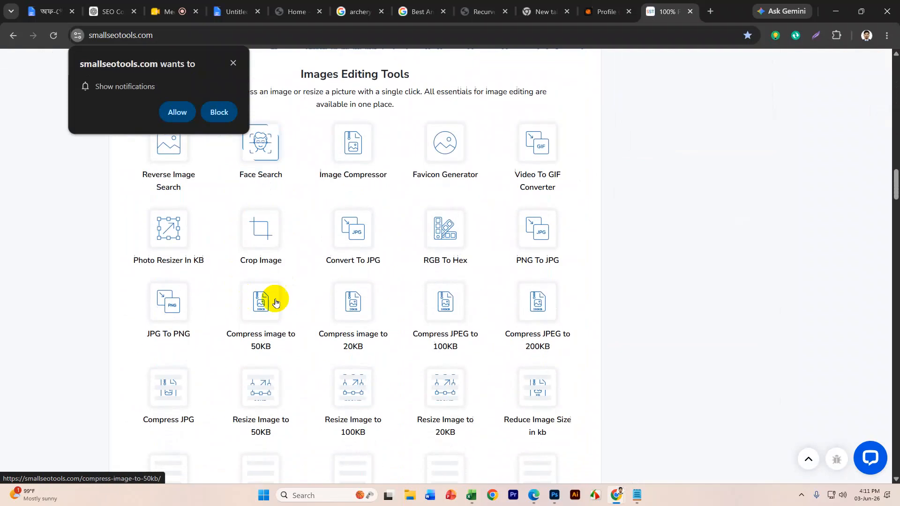
scroll(394, 229, down, 3)
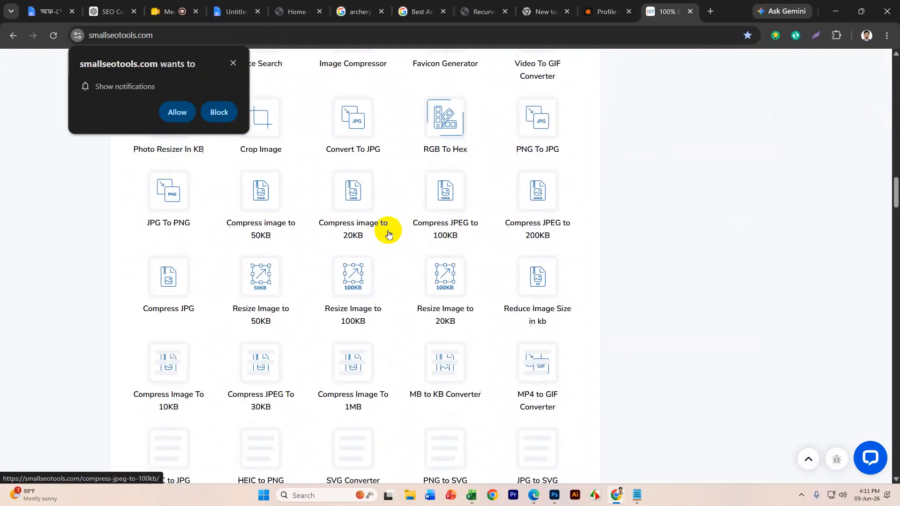
scroll(277, 307, down, 3)
scroll(276, 310, down, 5)
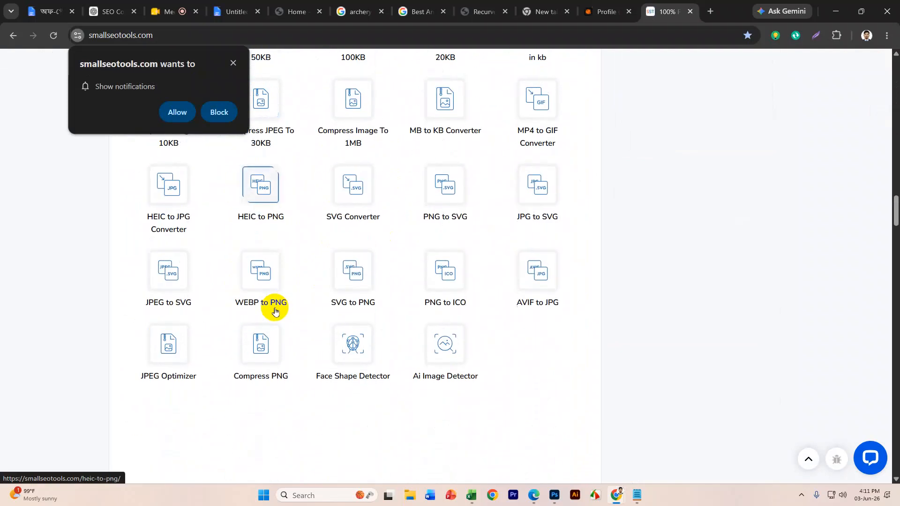
scroll(286, 307, down, 3)
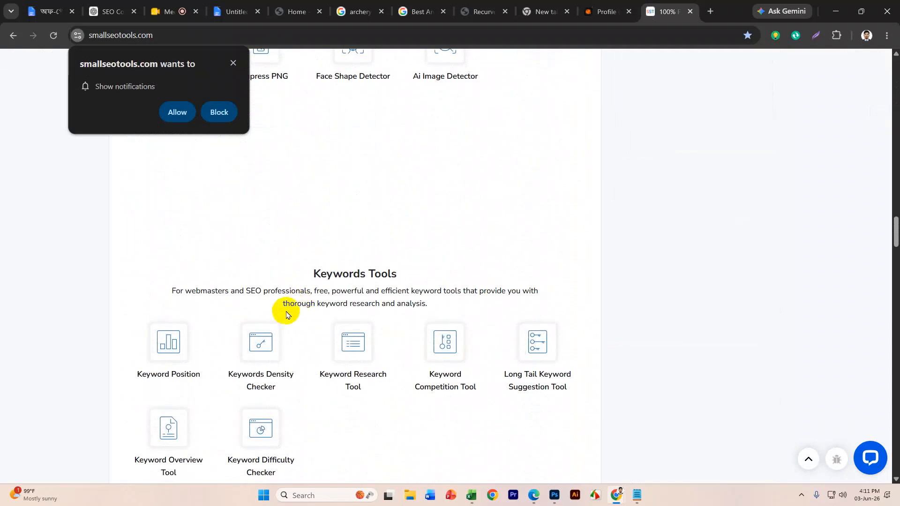
scroll(286, 313, down, 6)
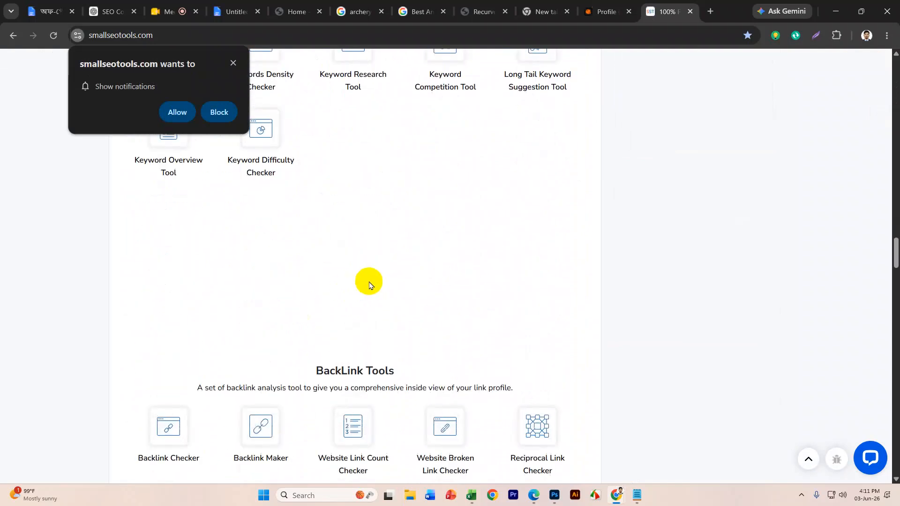
scroll(361, 280, down, 5)
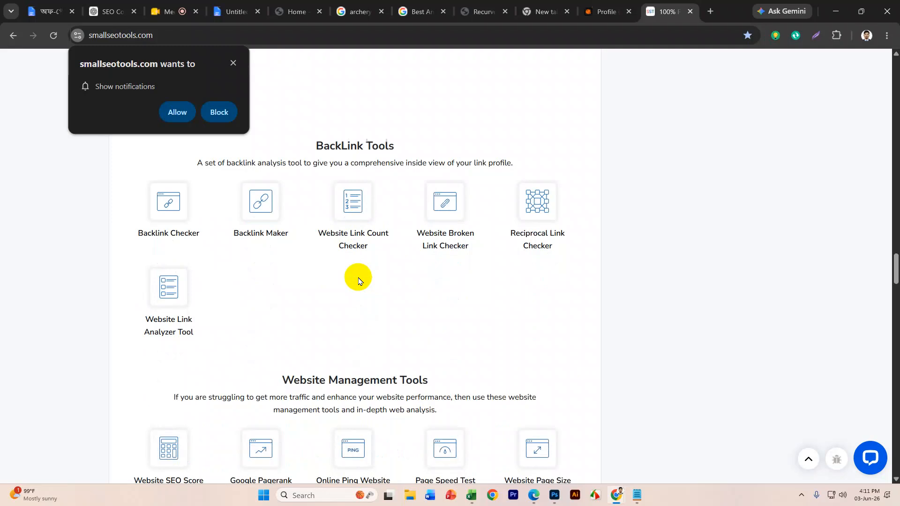
scroll(356, 272, up, 20)
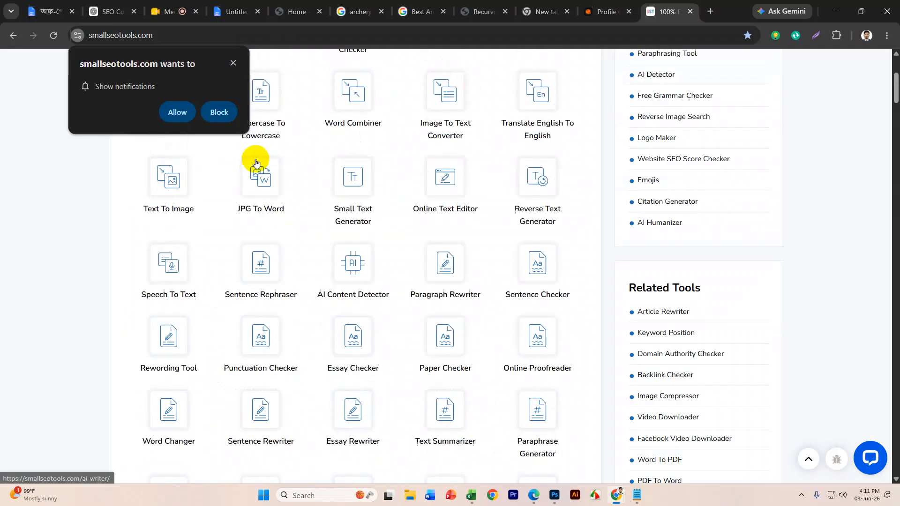
scroll(255, 163, up, 4)
click(233, 63)
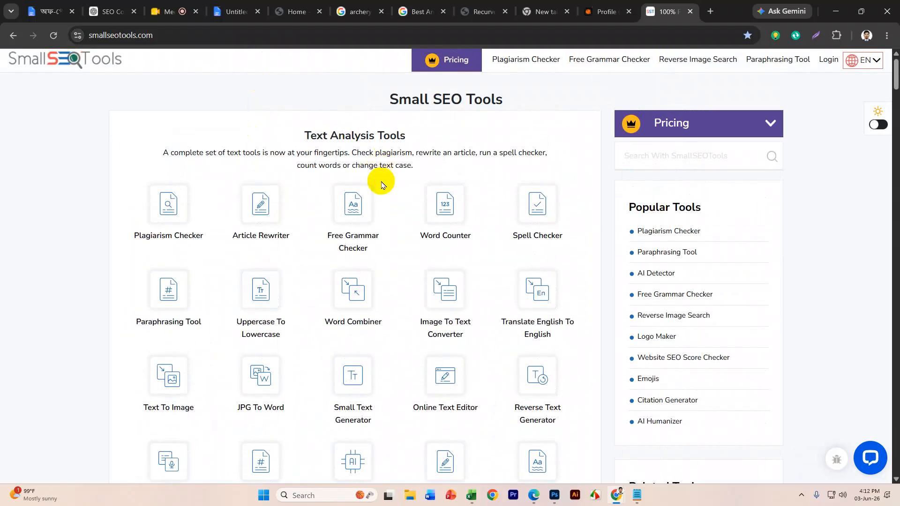
Step: Search the site's tools for 'do' and open the Domain Authority Checker
click(682, 159)
text(da)
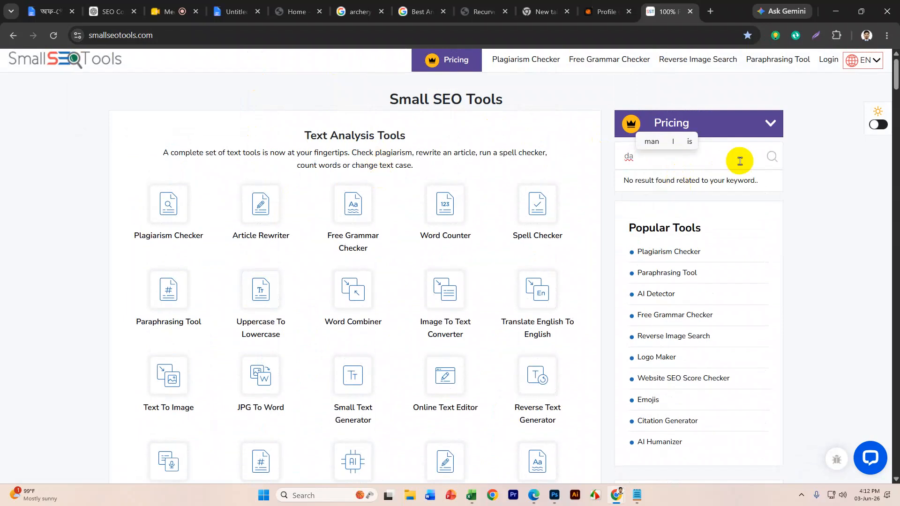
key(BackSpace)
key(BackSpace)
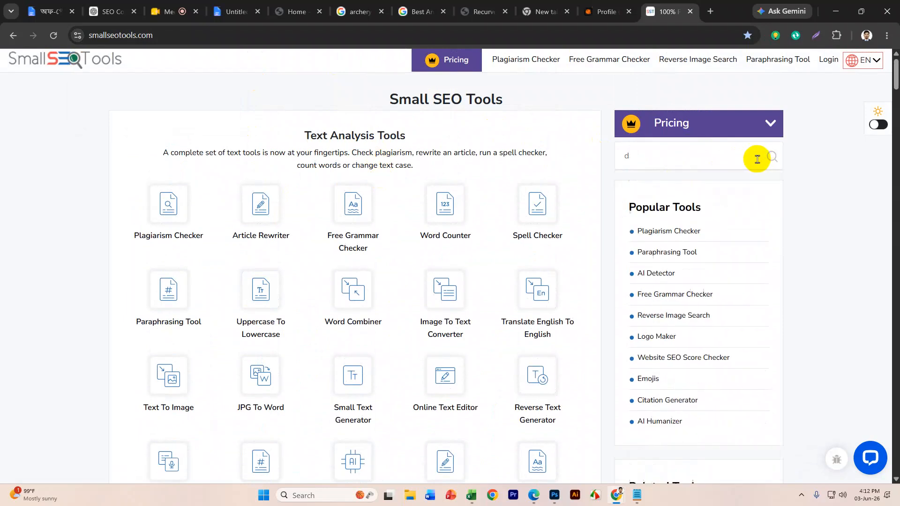
text(o)
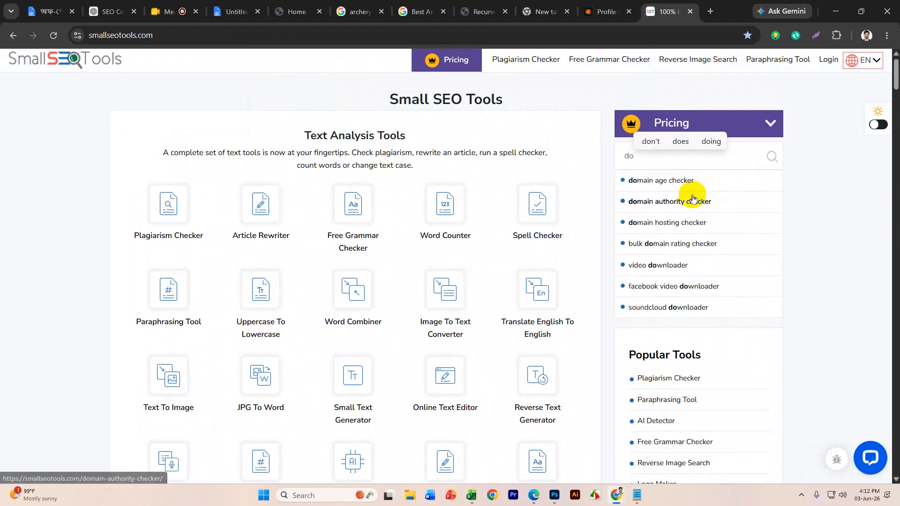
click(693, 206)
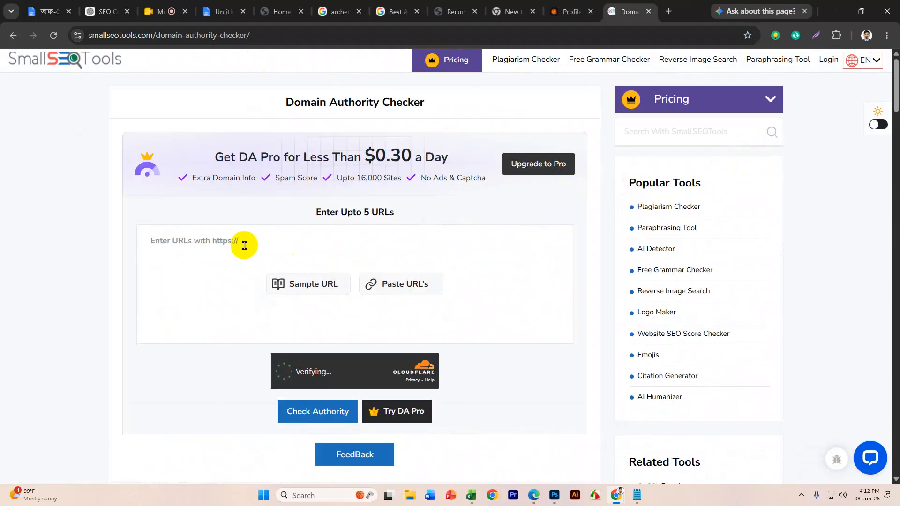
click(245, 246)
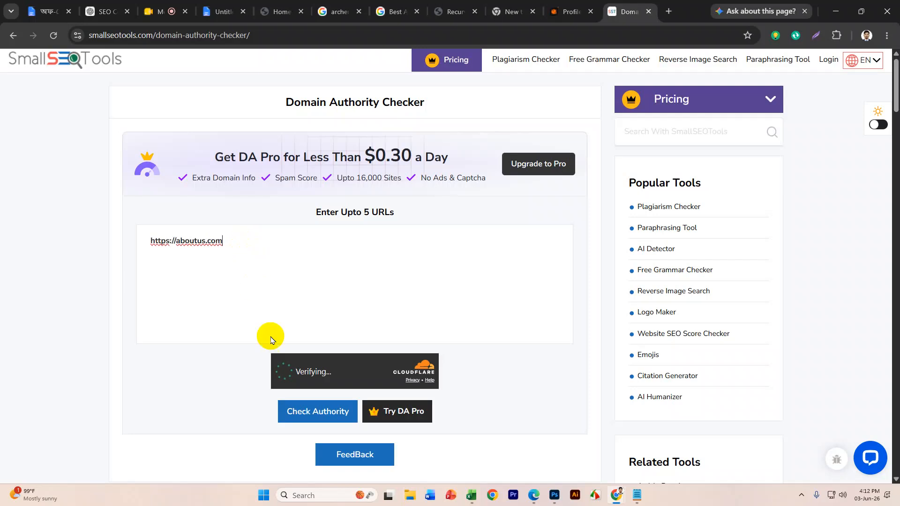
click(305, 398)
click(311, 413)
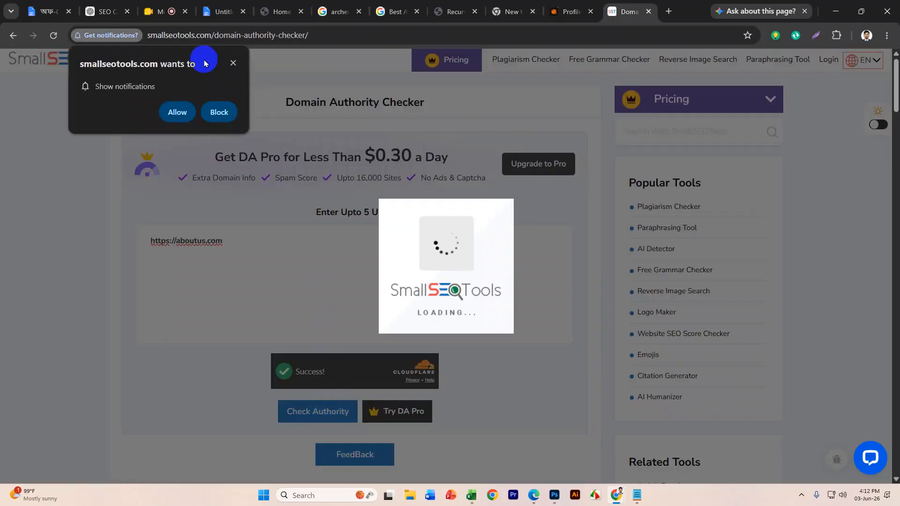
click(233, 63)
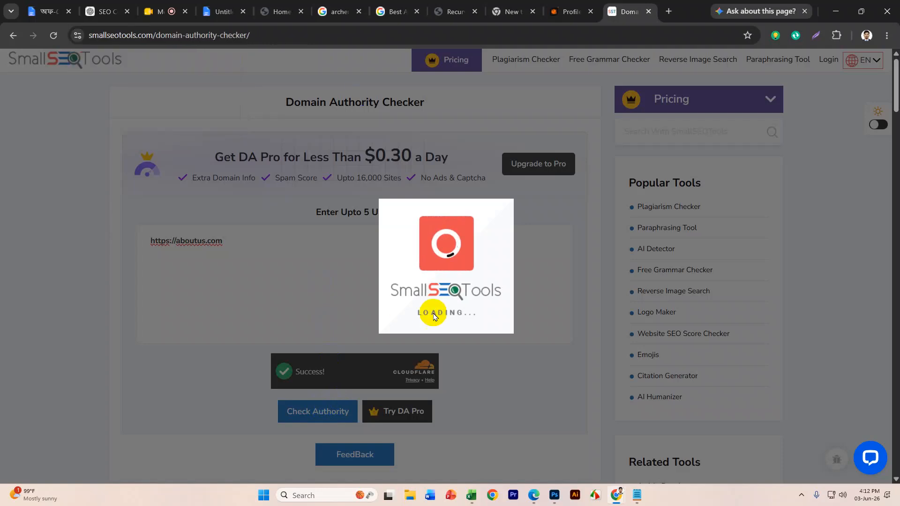
click(460, 19)
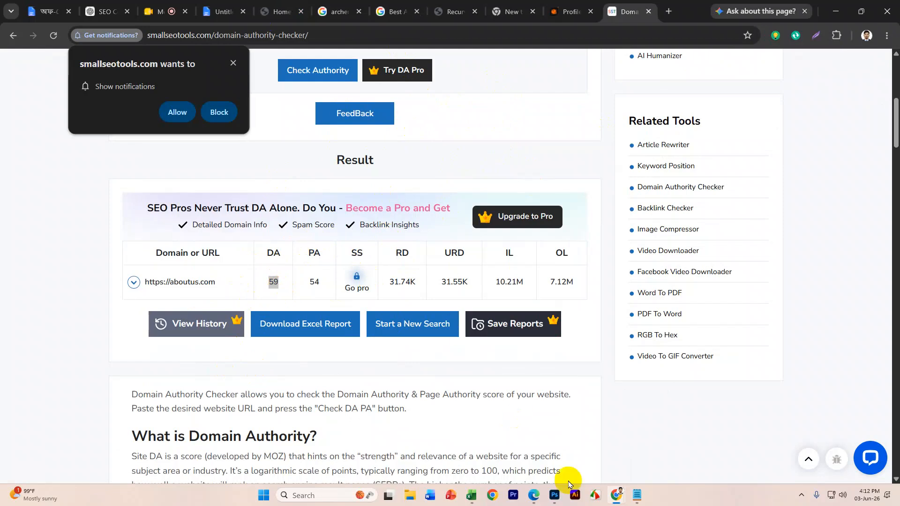
click(471, 496)
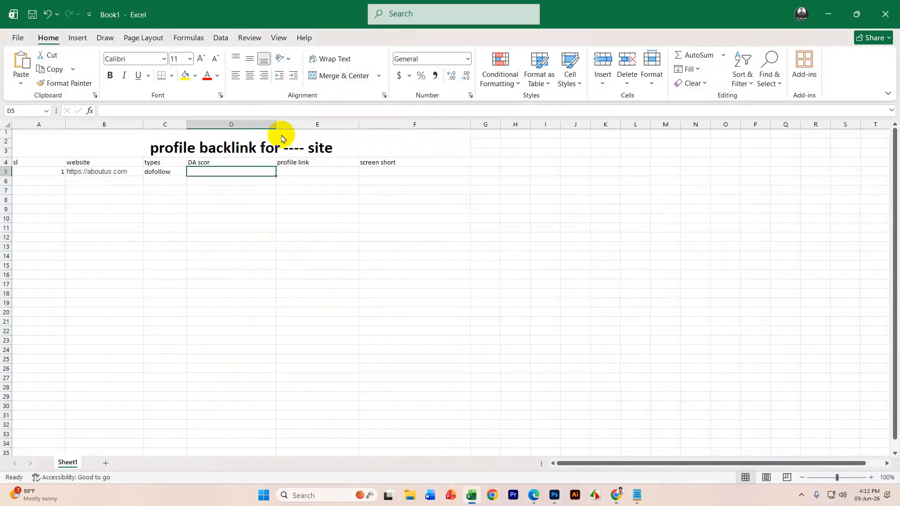
Step: Enter DA 59 for aboutus.com in D5, widen column E, and return to Chrome
text(5)
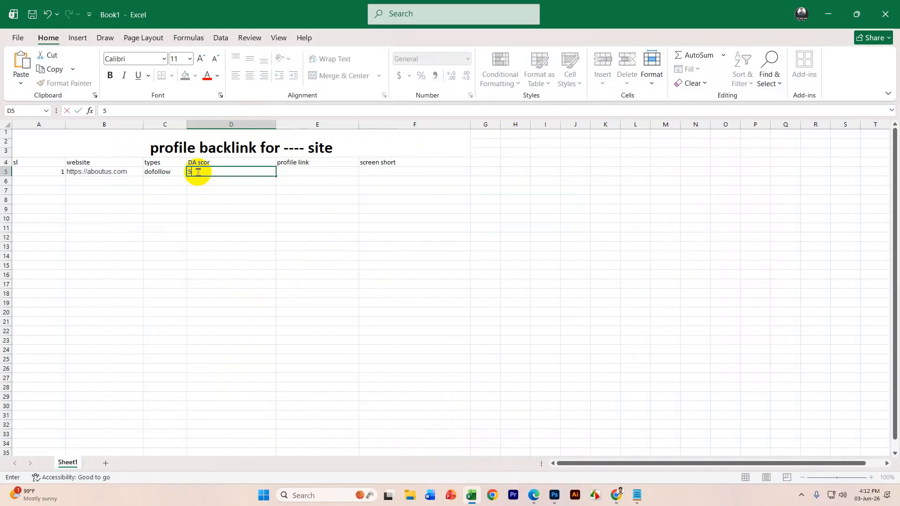
text(9)
click(315, 172)
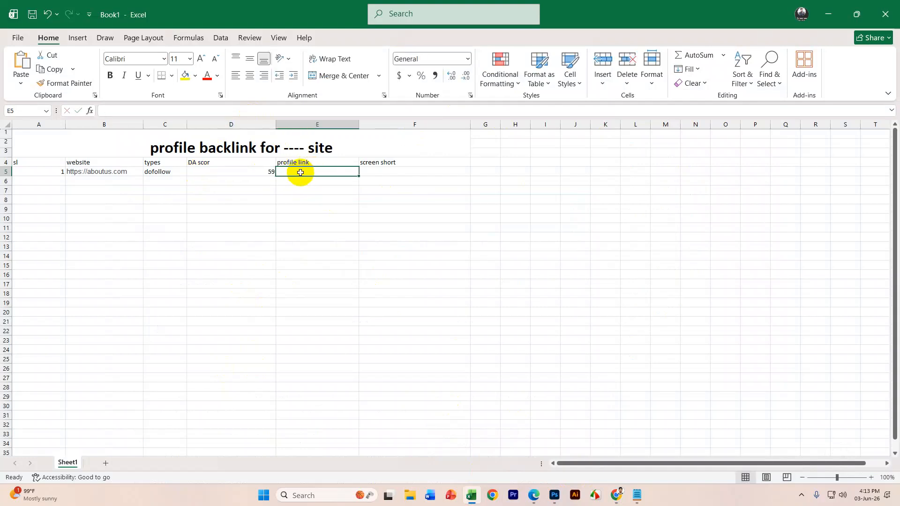
drag(357, 126, 377, 125)
mouse_move(614, 496)
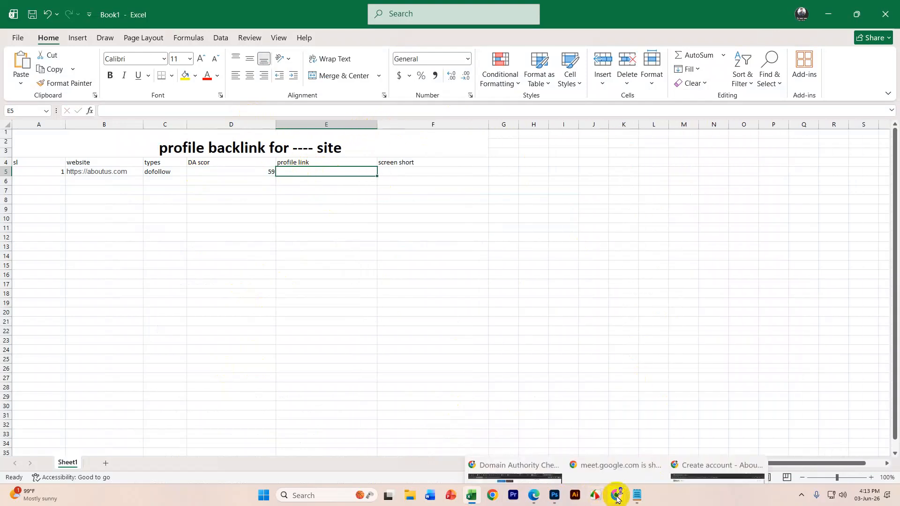
click(521, 446)
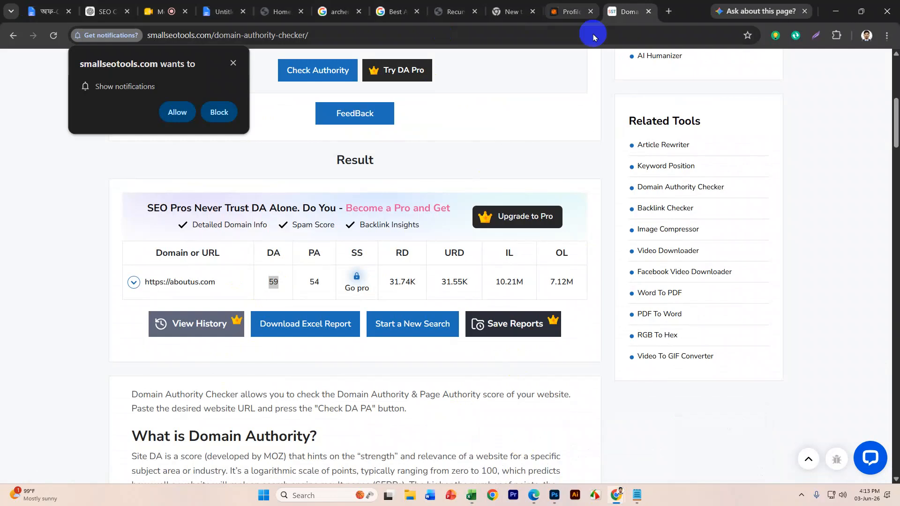
Step: Return to the AboutUs Create account form and finish entering the password
mouse_move(617, 494)
click(698, 460)
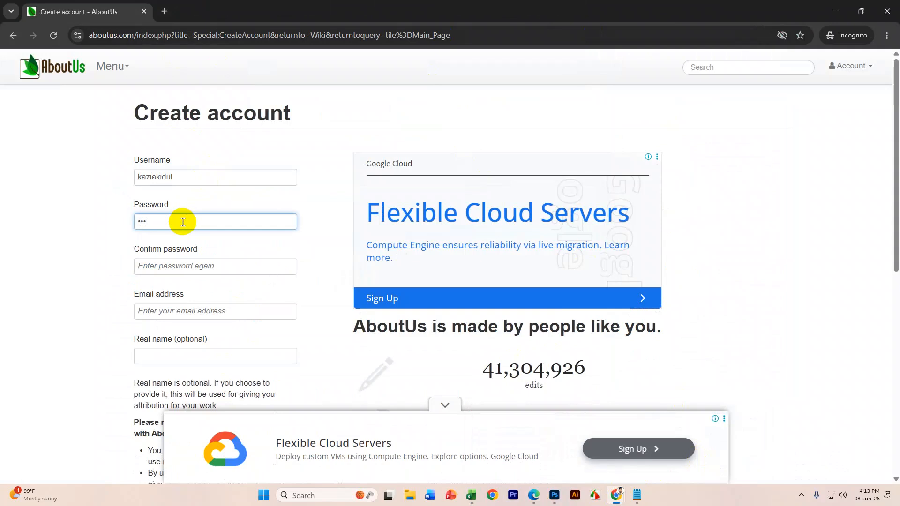
text(7)
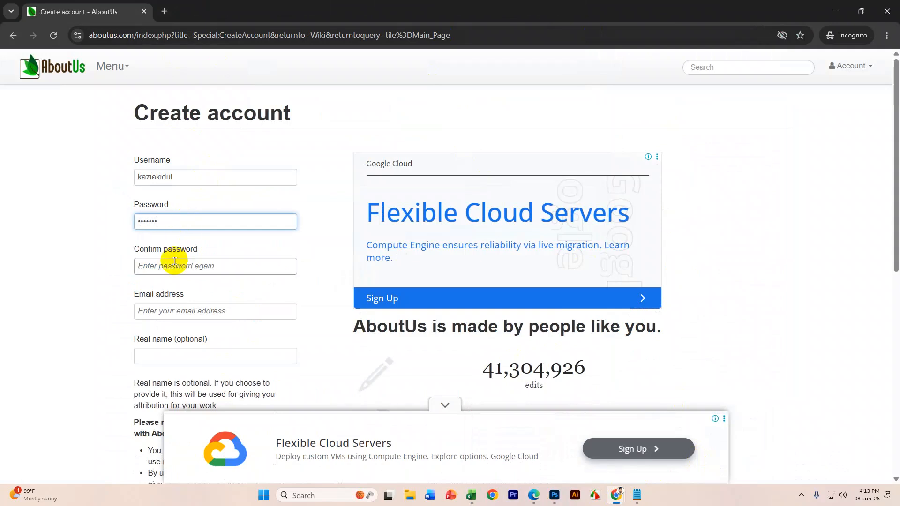
click(173, 266)
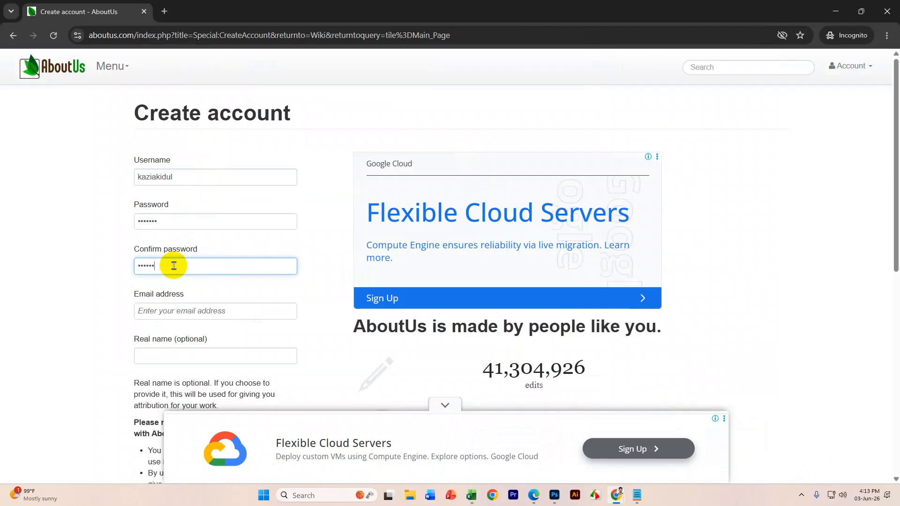
Step: Fill the Email field from the saved autofill address and submit the account form
click(178, 311)
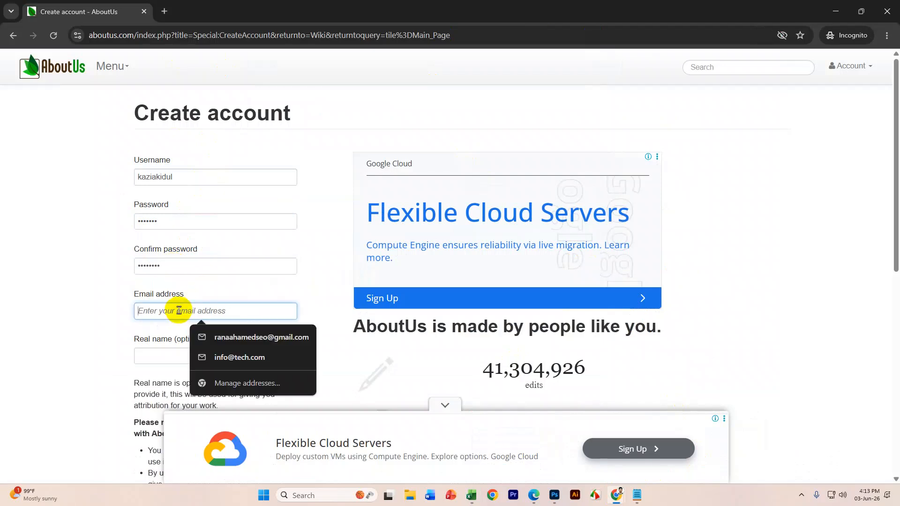
click(232, 345)
click(176, 355)
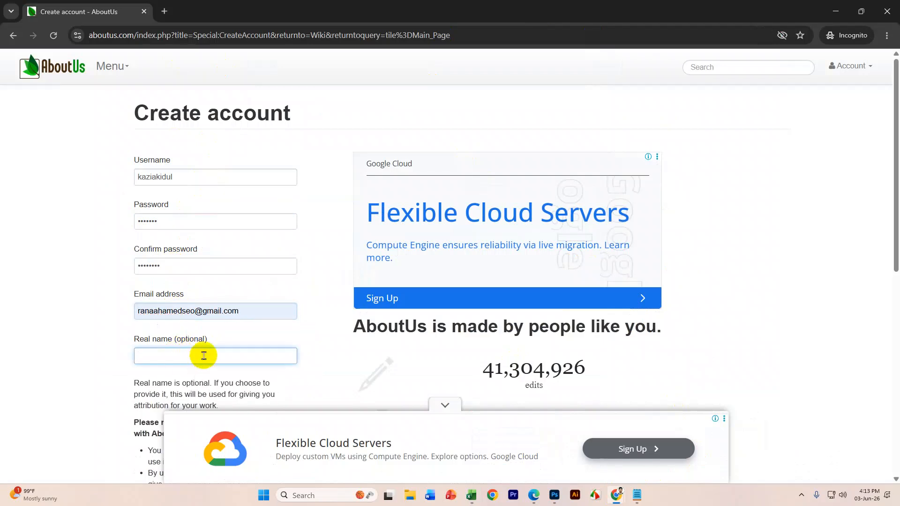
scroll(204, 355, down, 6)
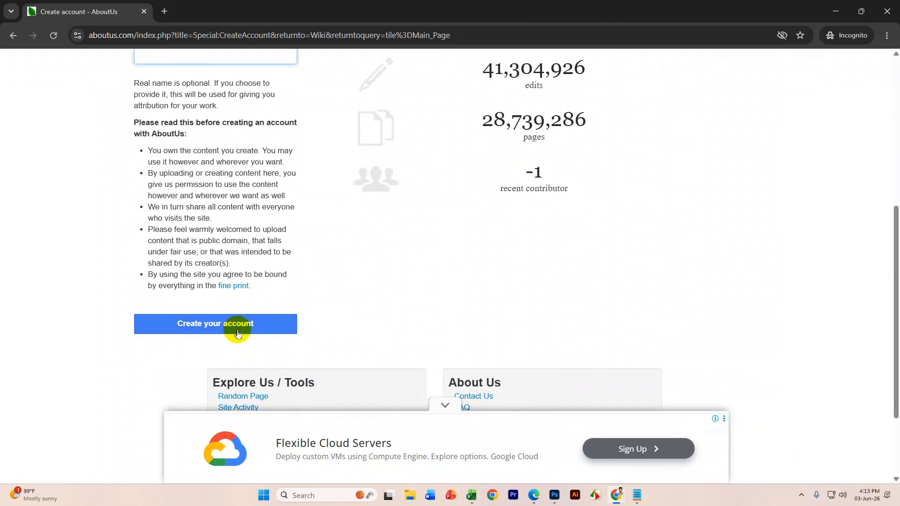
click(236, 331)
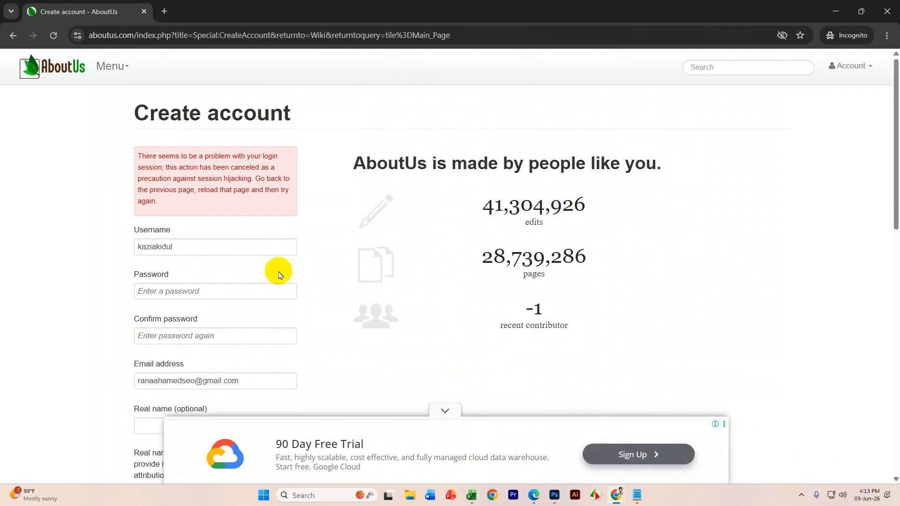
Step: Dismiss the bottom advertisement and re-enter the password and its confirmation
scroll(241, 337, down, 3)
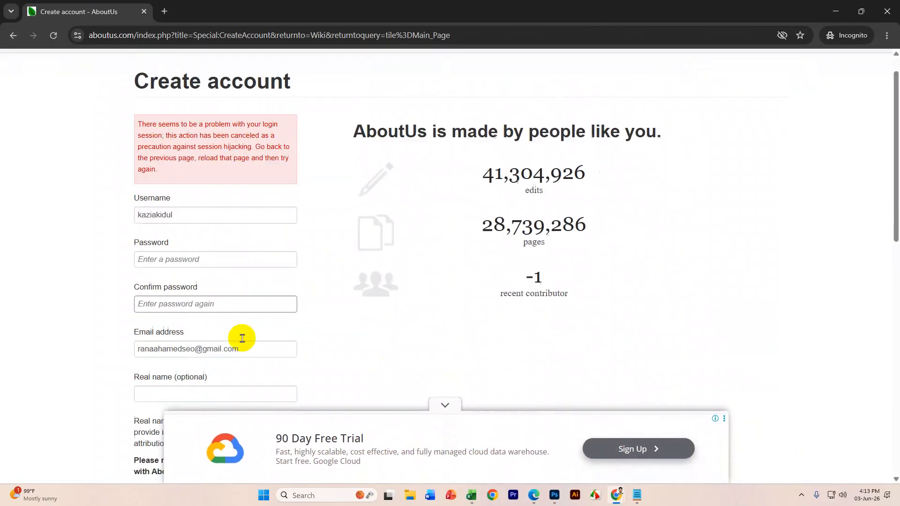
click(443, 403)
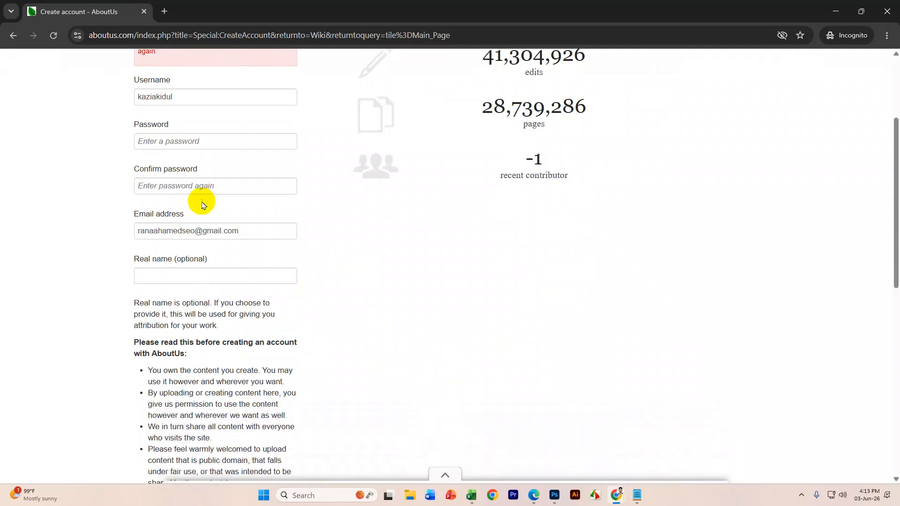
scroll(188, 251, up, 3)
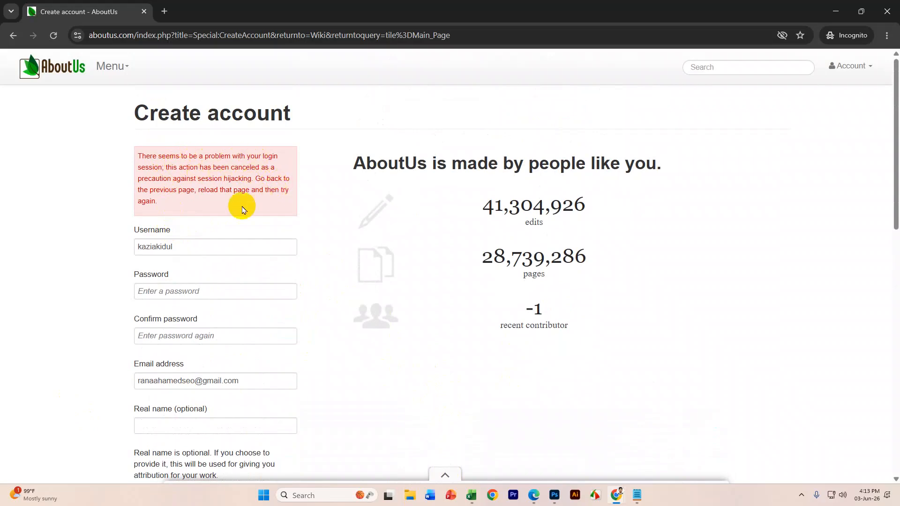
scroll(224, 253, down, 6)
scroll(215, 317, up, 6)
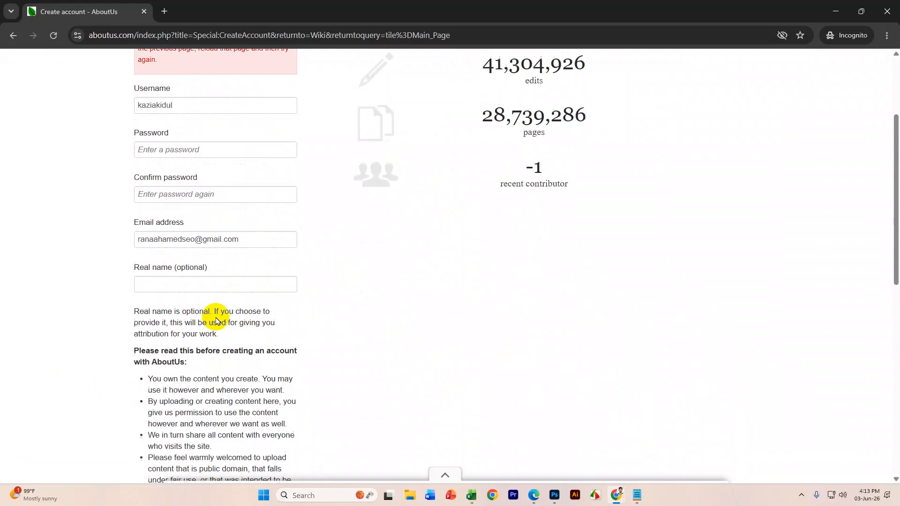
click(206, 249)
click(198, 293)
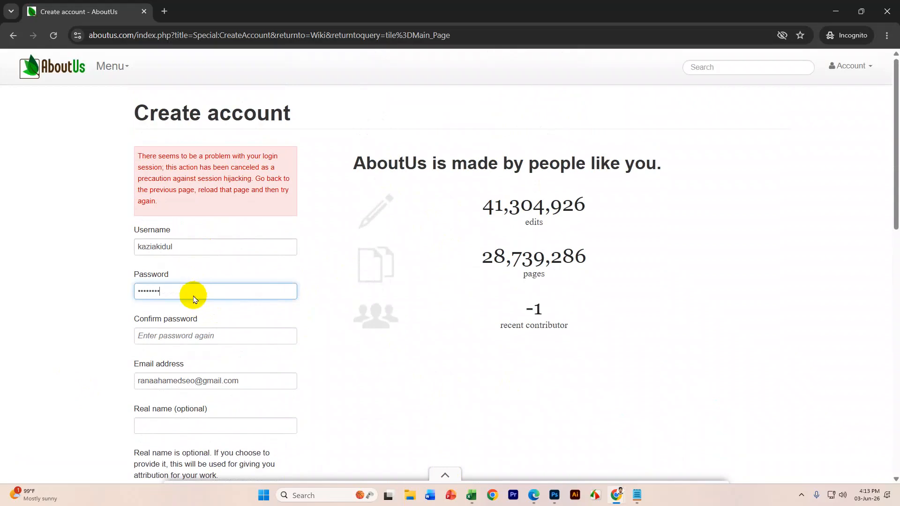
click(183, 337)
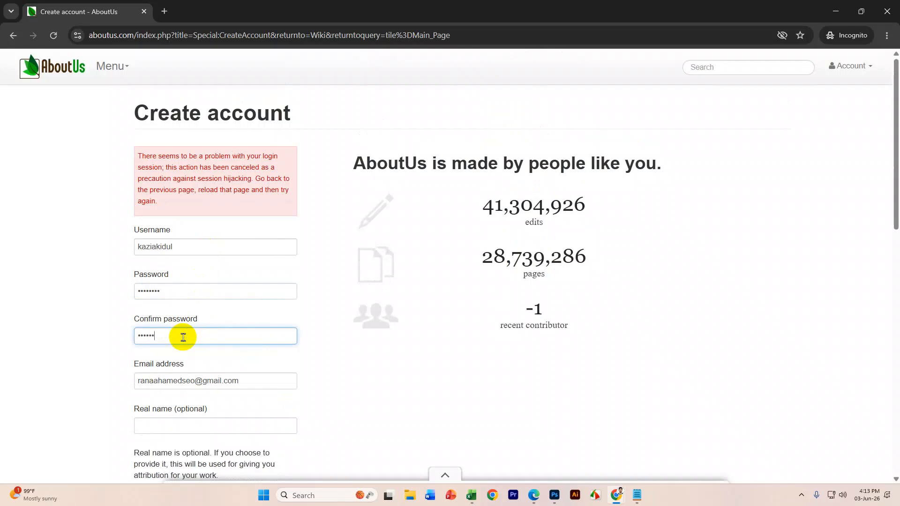
Step: Fill in the Real name field with the user's name and hide the advertisement again
click(186, 408)
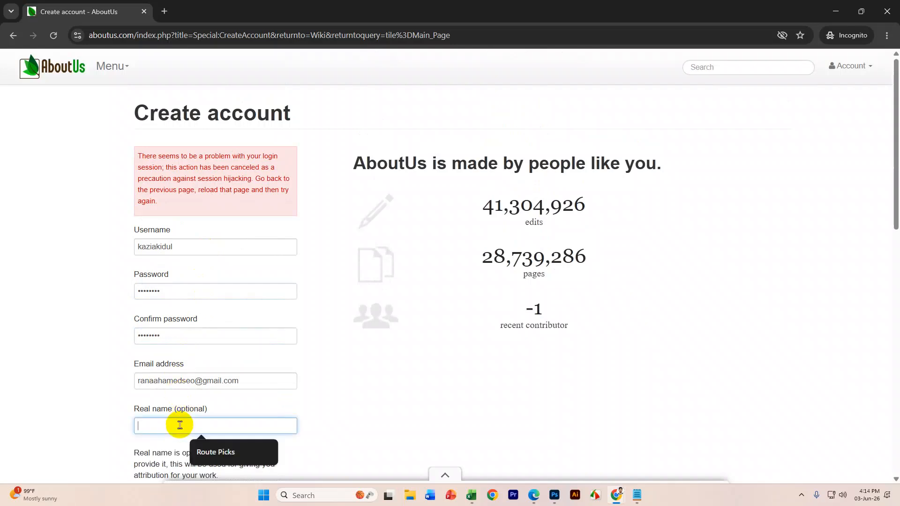
text(akidul)
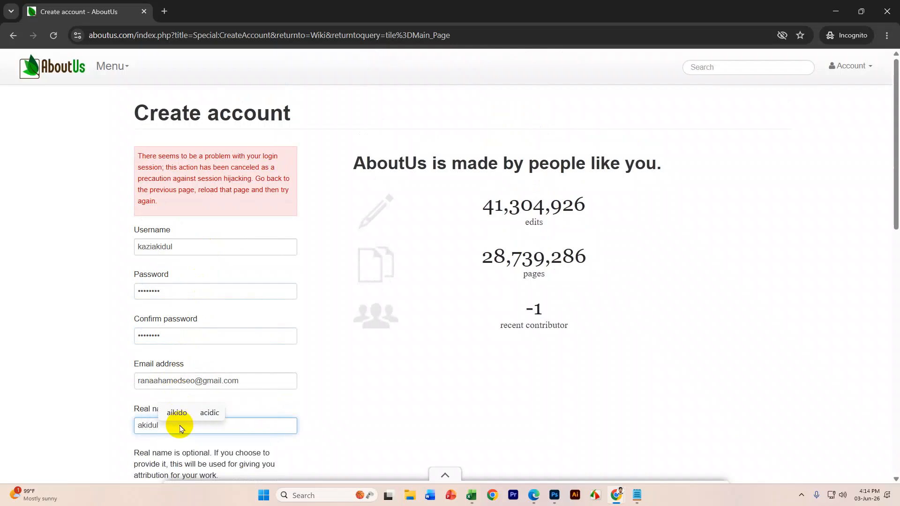
scroll(182, 429, down, 8)
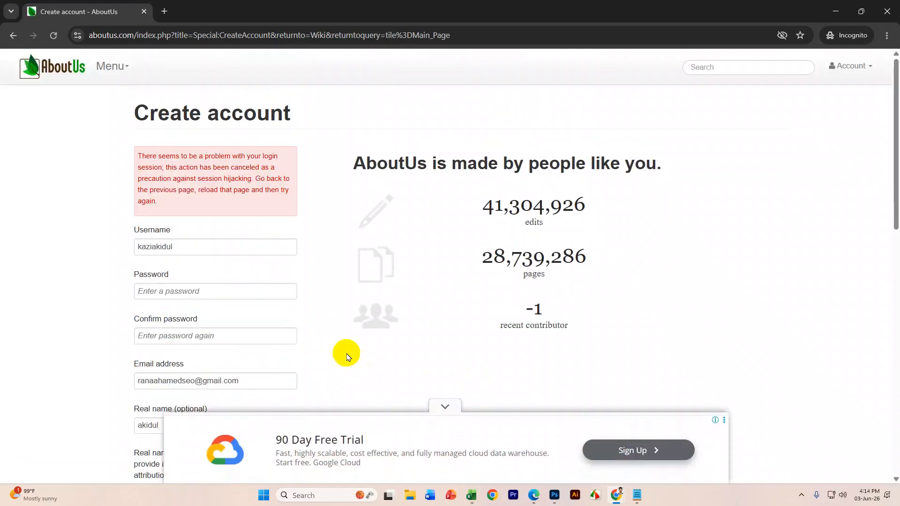
click(446, 406)
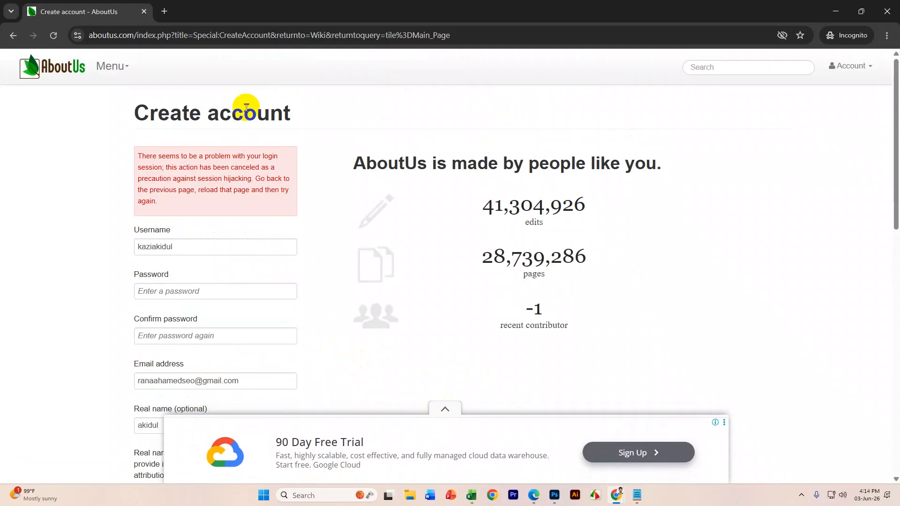
Step: Open a new Incognito tab and select the current address in the Email field
click(165, 11)
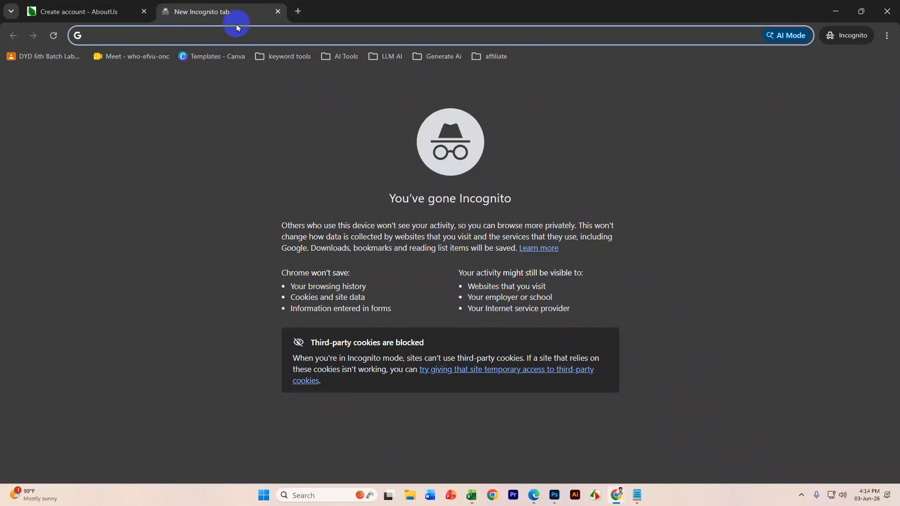
click(46, 9)
click(239, 381)
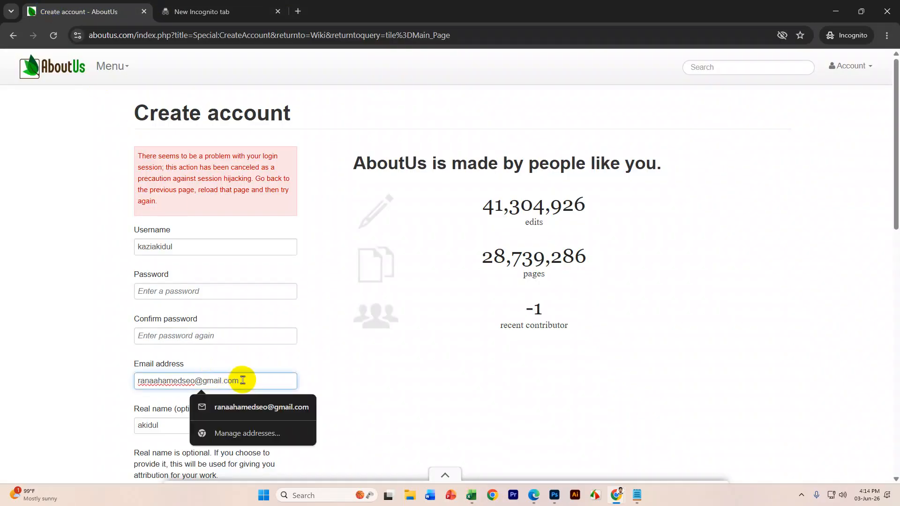
drag(243, 380, 144, 373)
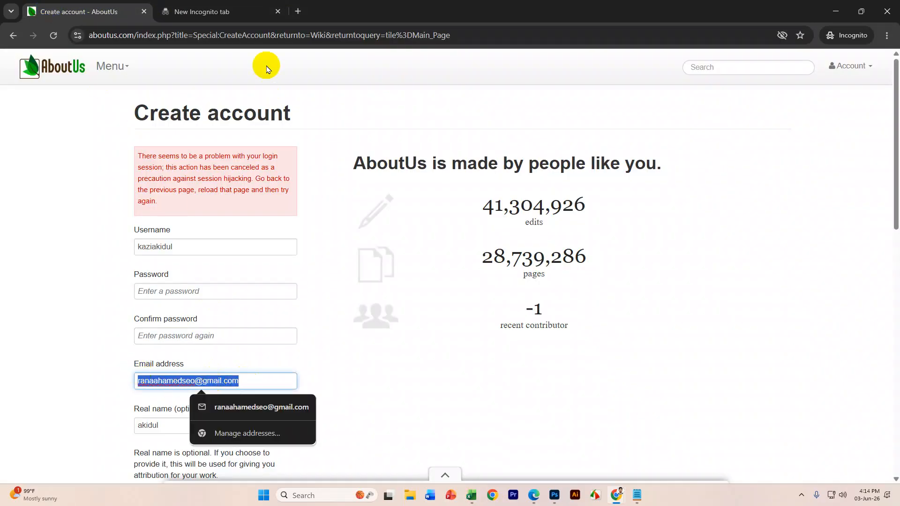
click(300, 18)
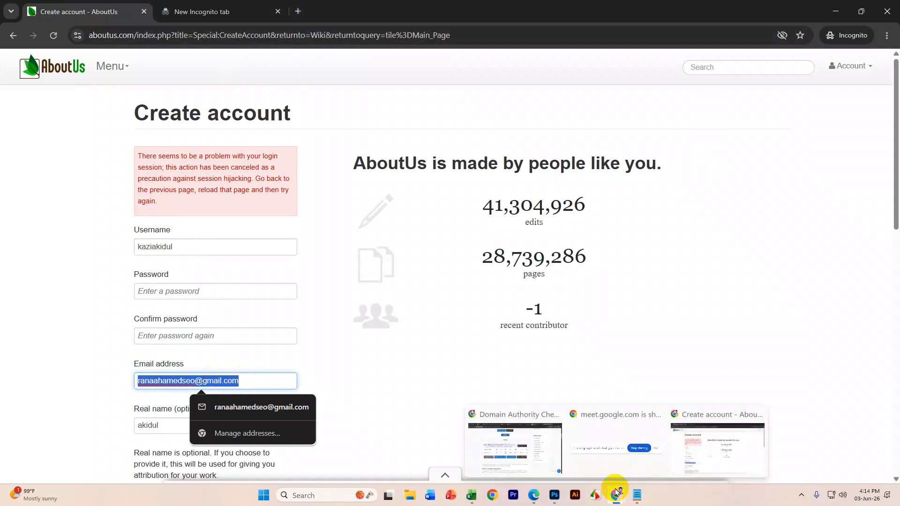
Step: Open the Web Chrome profile in a new window and go to its Gmail inbox
click(530, 450)
click(671, 16)
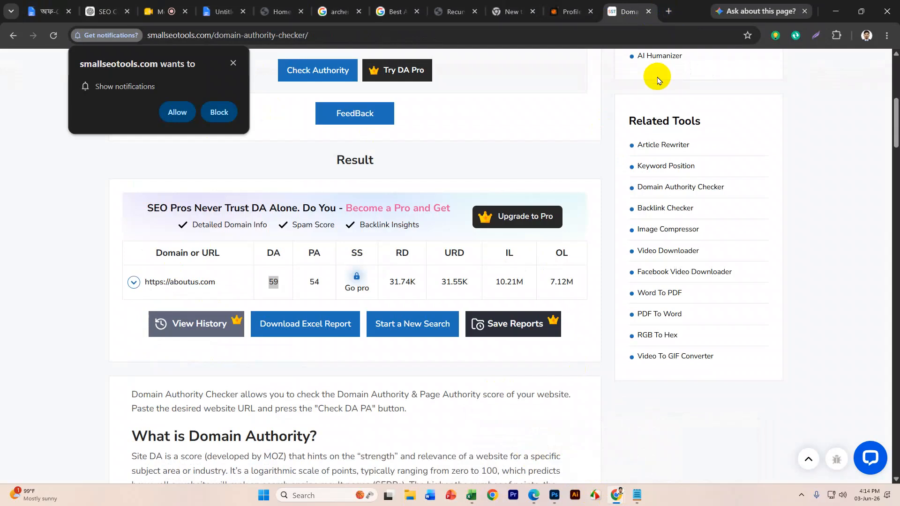
click(663, 20)
click(669, 9)
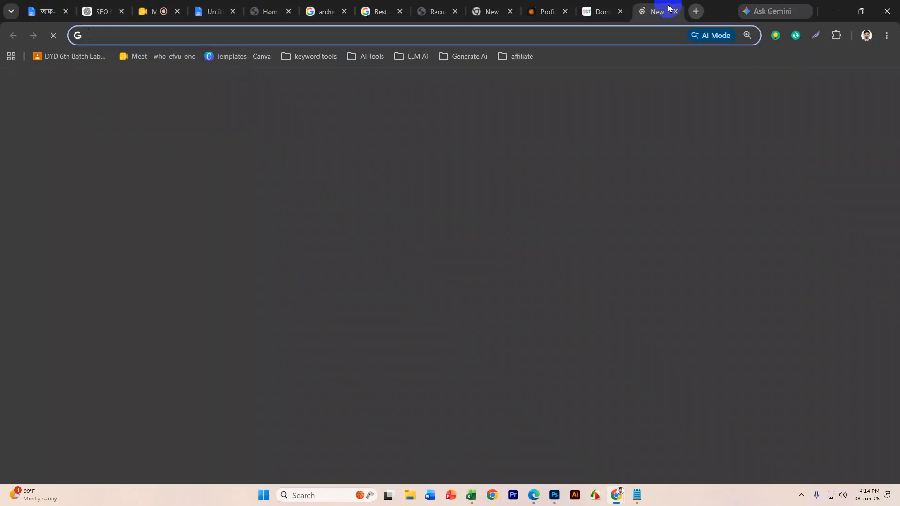
click(860, 37)
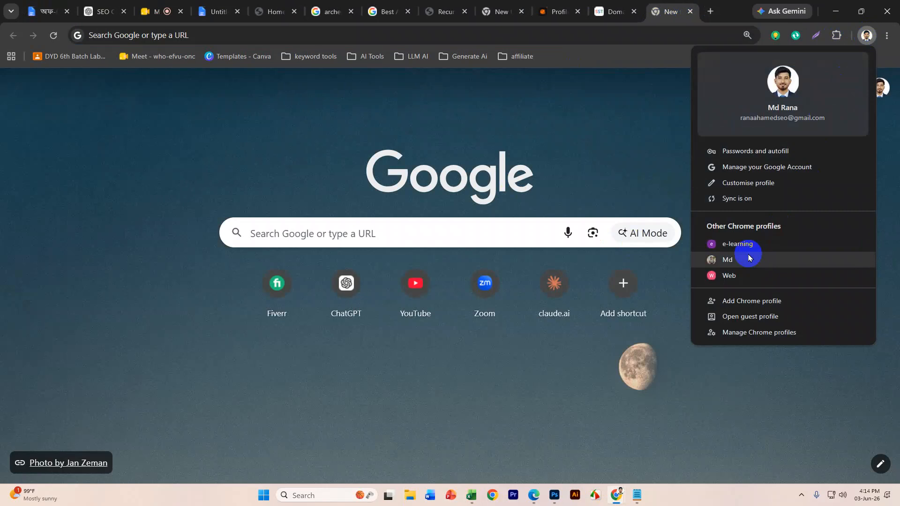
click(745, 272)
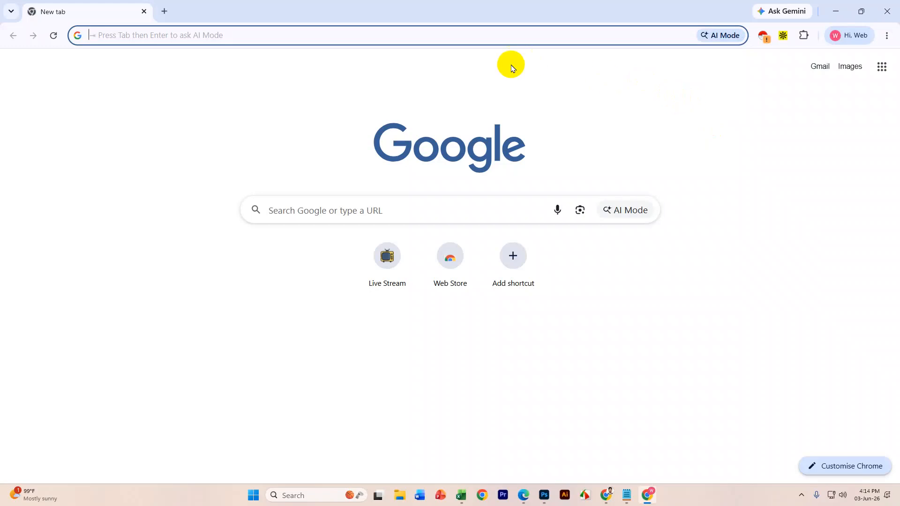
click(819, 66)
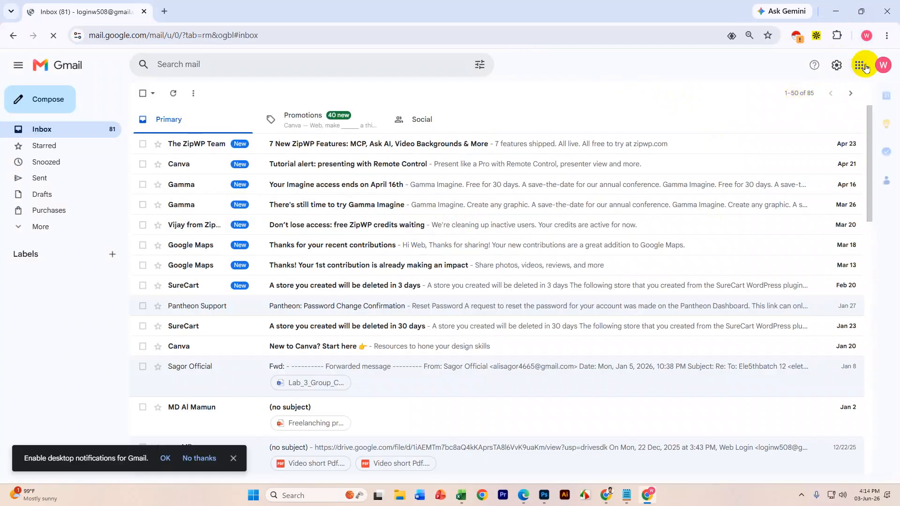
Step: Select and copy the signed-in Google account's e-mail address from the account panel
click(881, 70)
drag(828, 96, 812, 96)
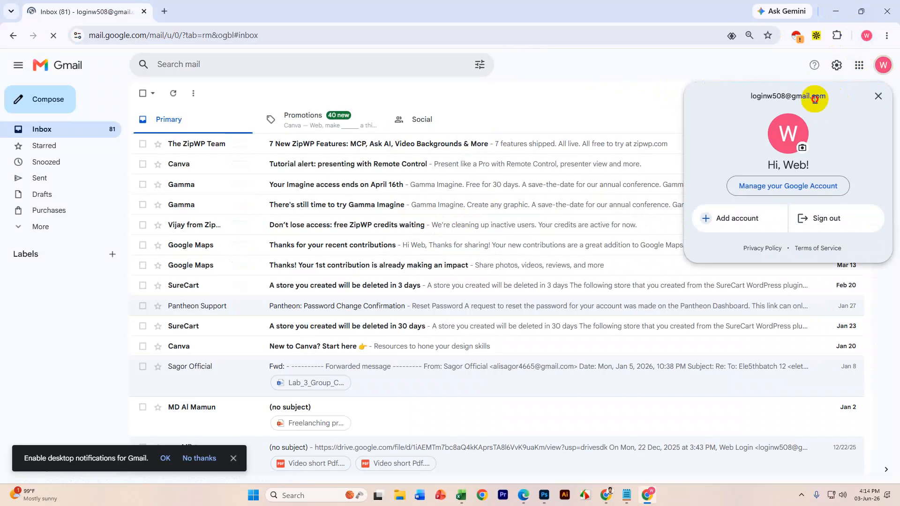
click(749, 99)
drag(831, 99, 756, 96)
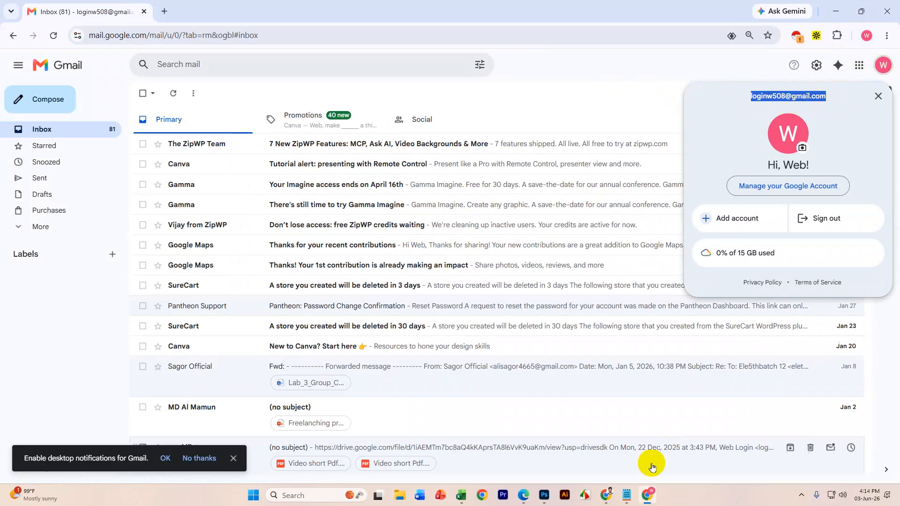
Step: Bring the AboutUs Create account window back to the front
mouse_move(607, 496)
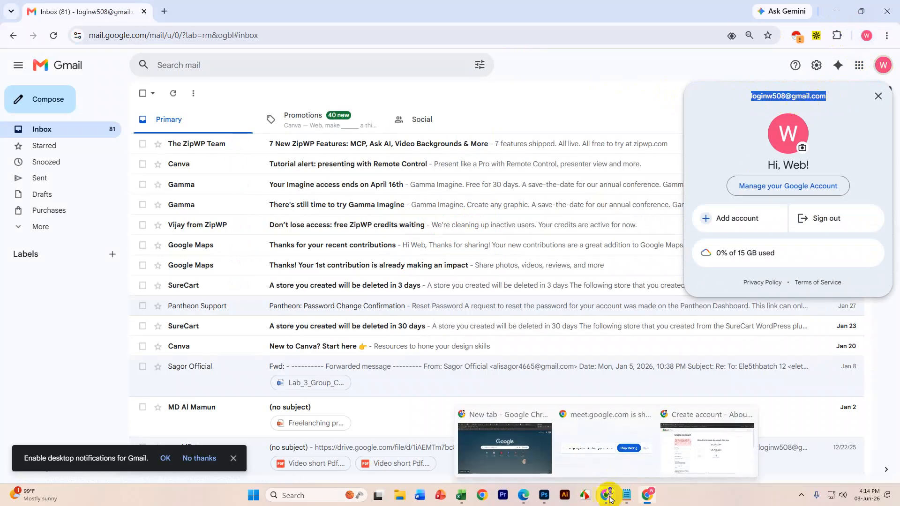
click(529, 454)
click(667, 442)
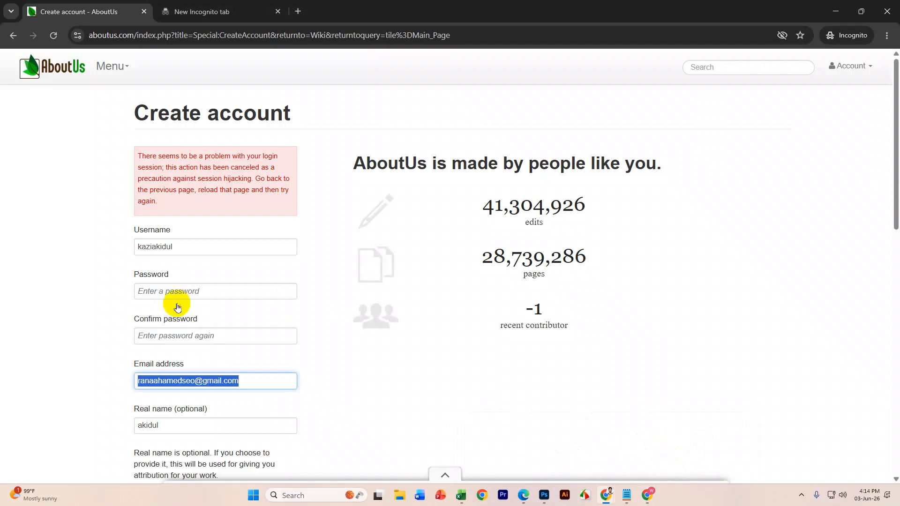
Step: Paste the copied Gmail address into Email, re-enter both passwords, and resubmit the form
key(ctrl+v)
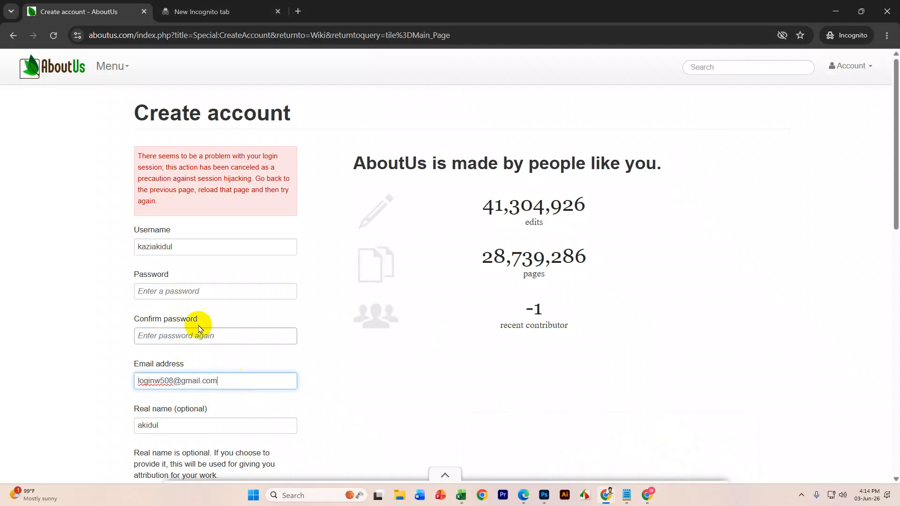
click(169, 290)
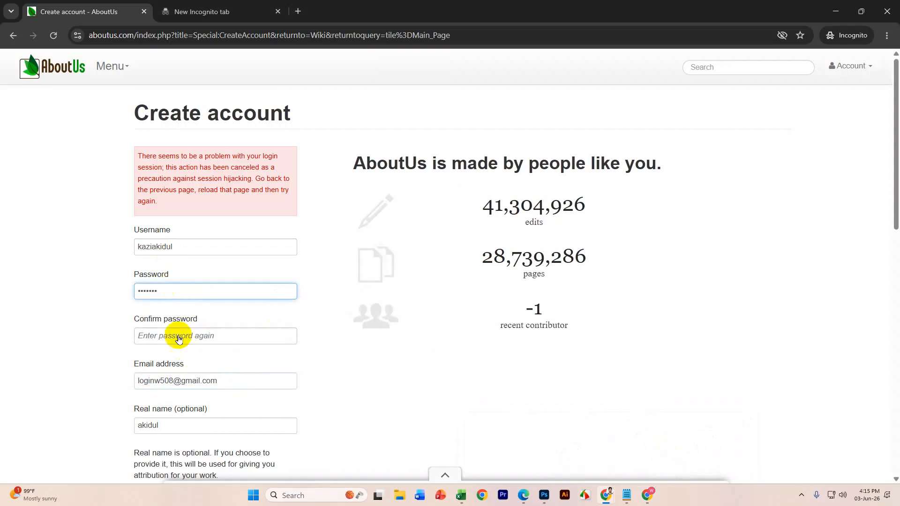
click(194, 336)
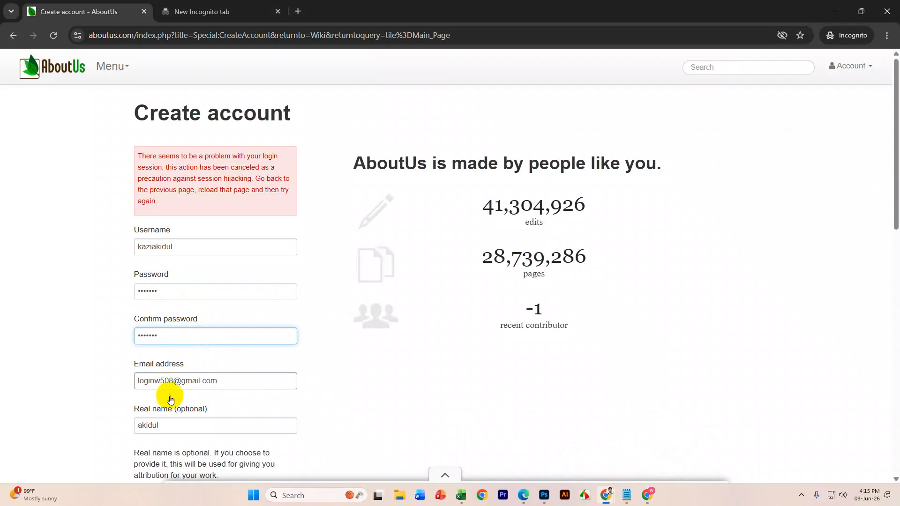
scroll(311, 432, down, 5)
click(222, 399)
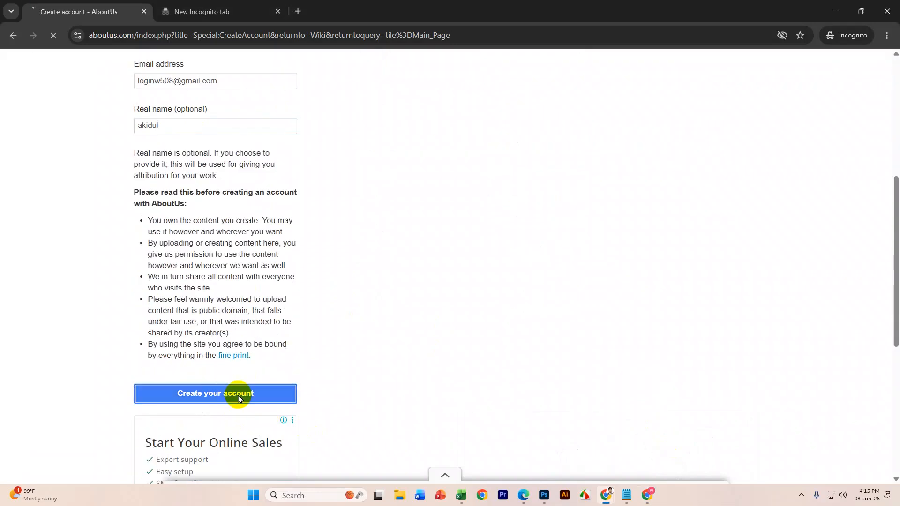
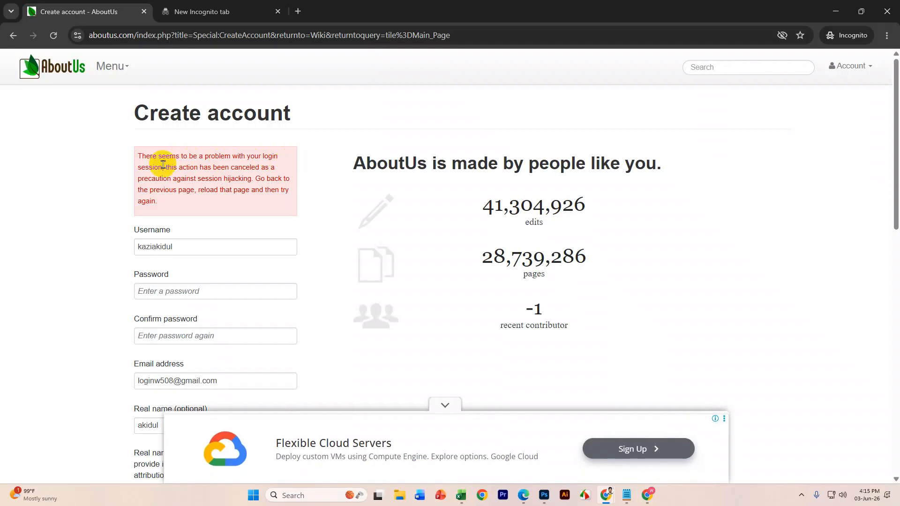
Step: Leave the AboutUs account form and bring the main Chrome window with Google's new tab forward
click(12, 35)
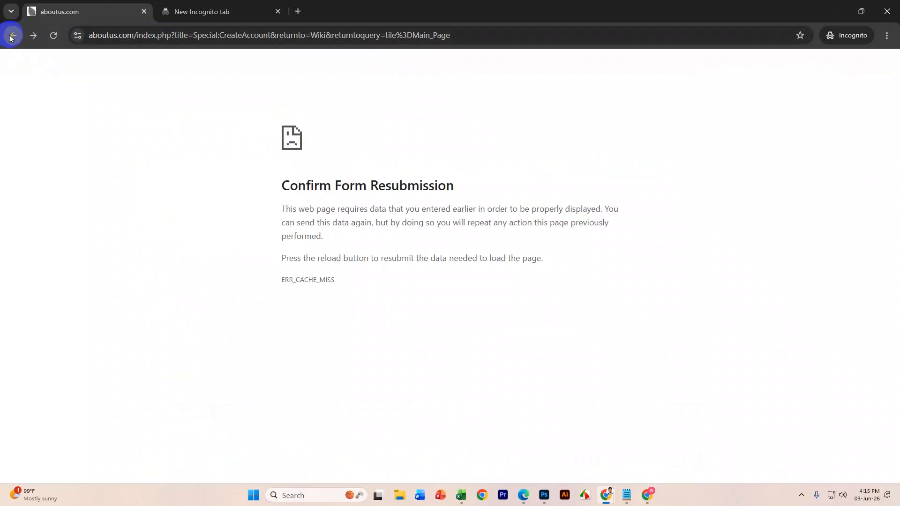
mouse_move(608, 500)
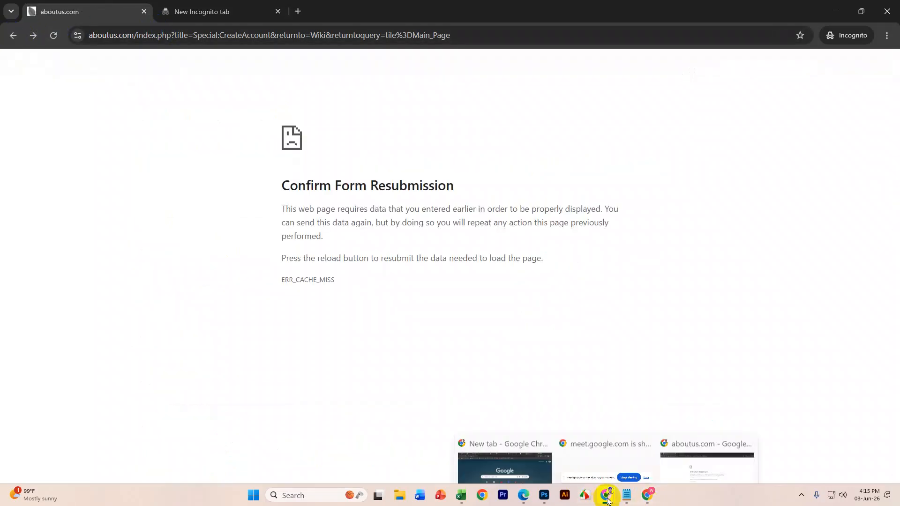
click(505, 467)
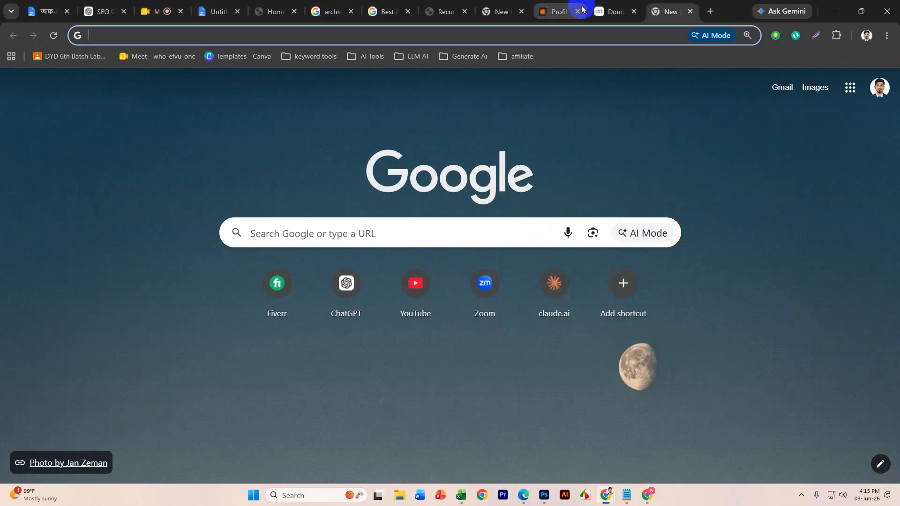
Step: Switch to the profile creation sites list and select the 30boxes.com address
click(610, 10)
click(556, 10)
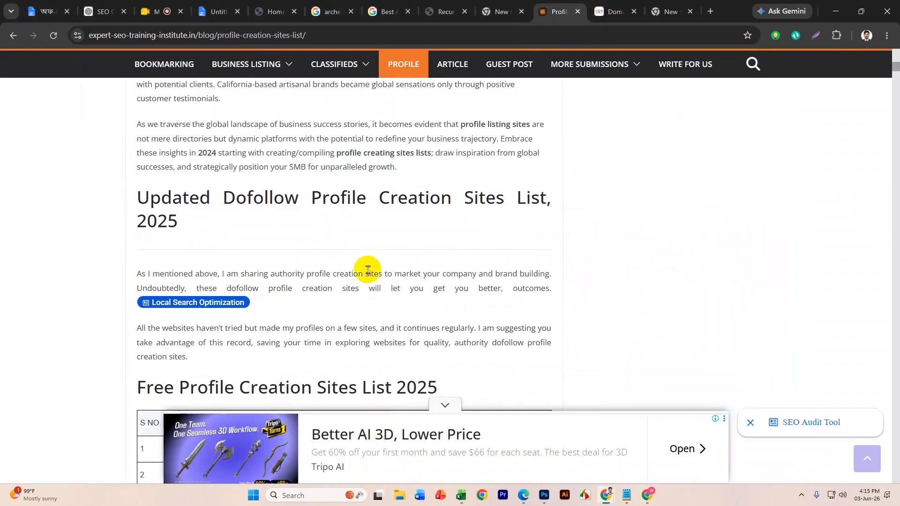
scroll(361, 272, down, 5)
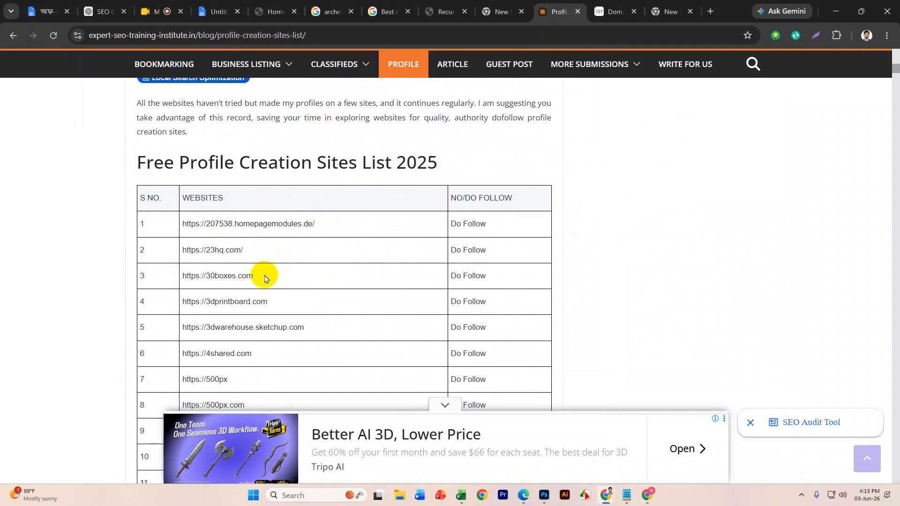
drag(265, 278, 192, 275)
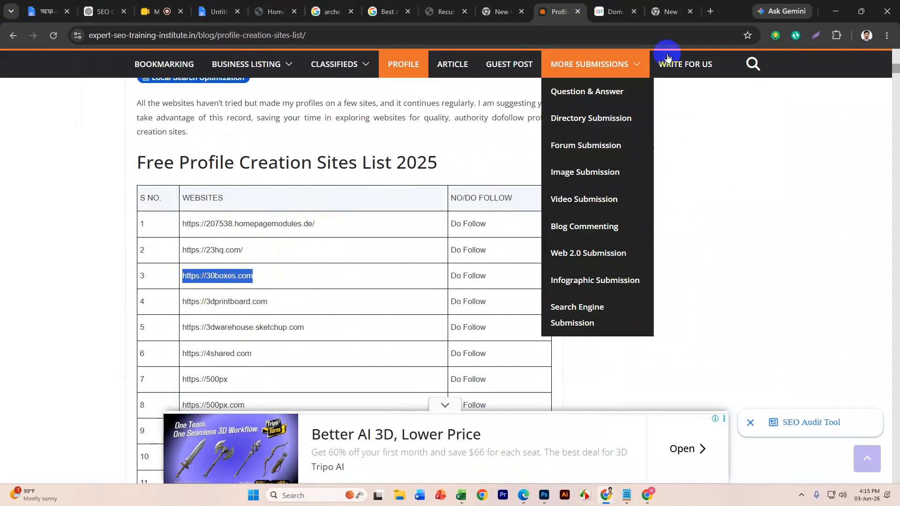
Step: Load 30boxes.com in a new tab of the Gmail browser window
mouse_move(647, 497)
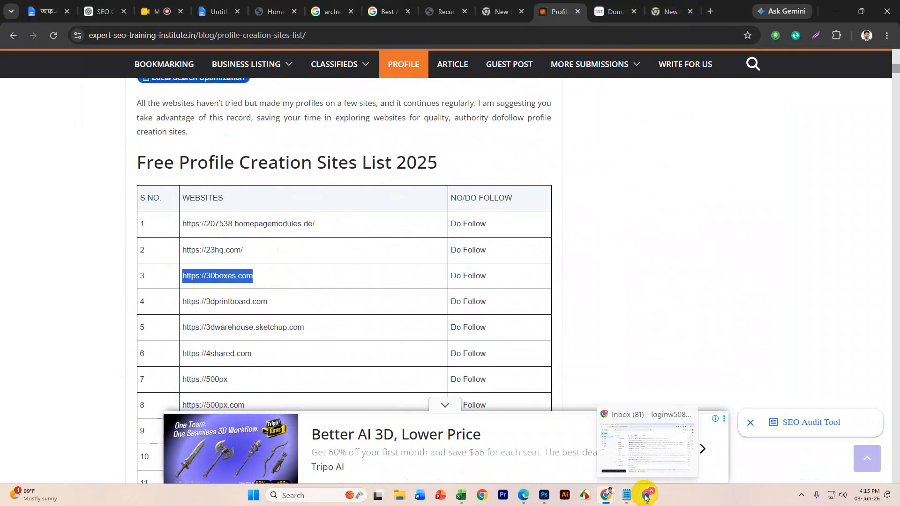
click(646, 450)
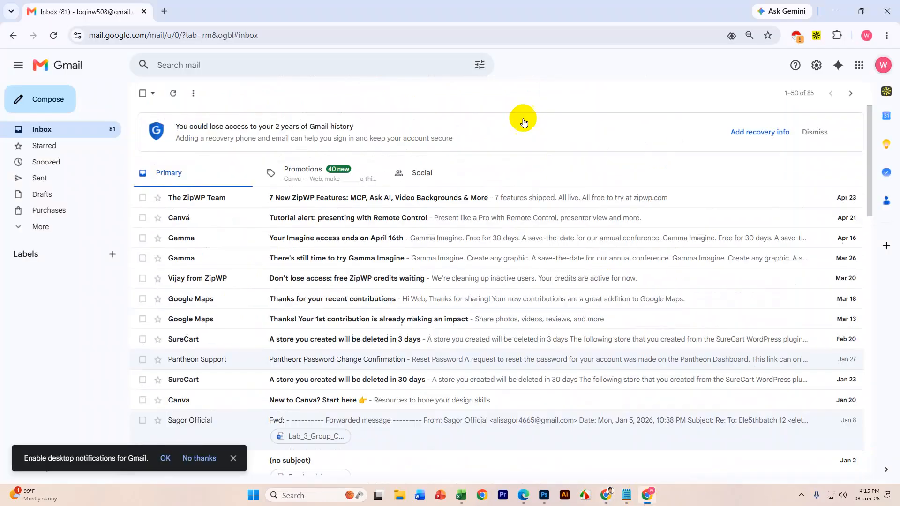
click(163, 11)
click(207, 34)
text(https://30boxes.com)
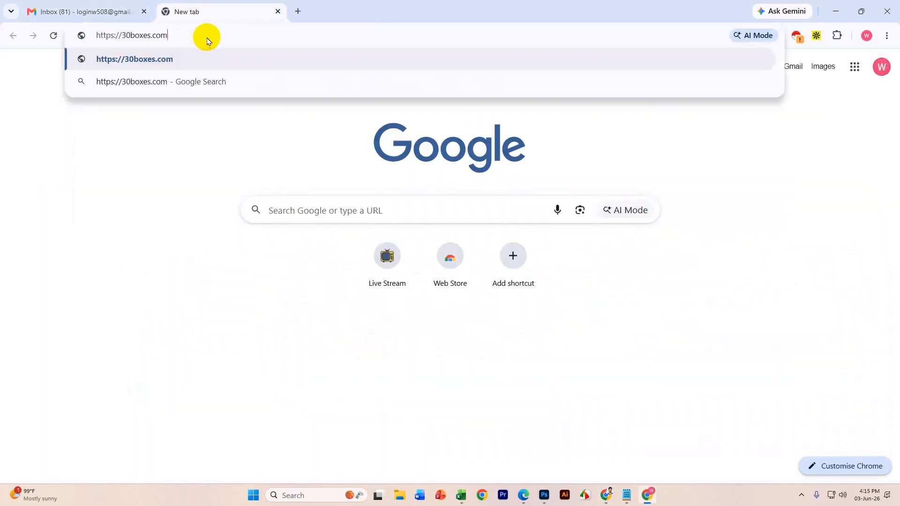
click(254, 70)
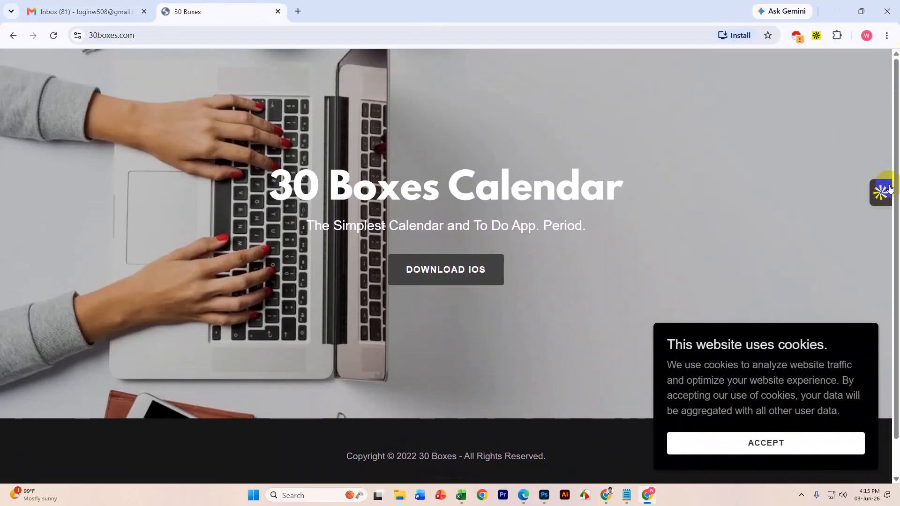
Step: Open Apollo in a new tab, then select the organesh.com address in the Gmail tab
click(881, 192)
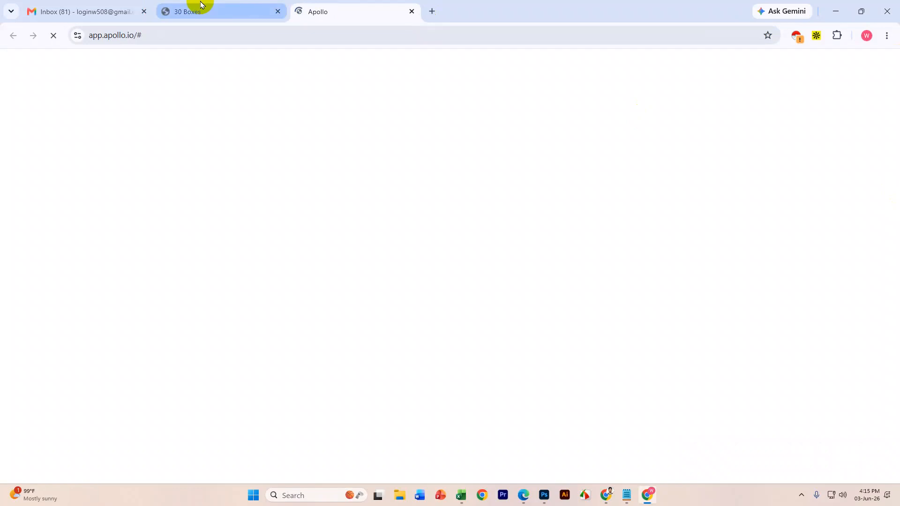
click(93, 5)
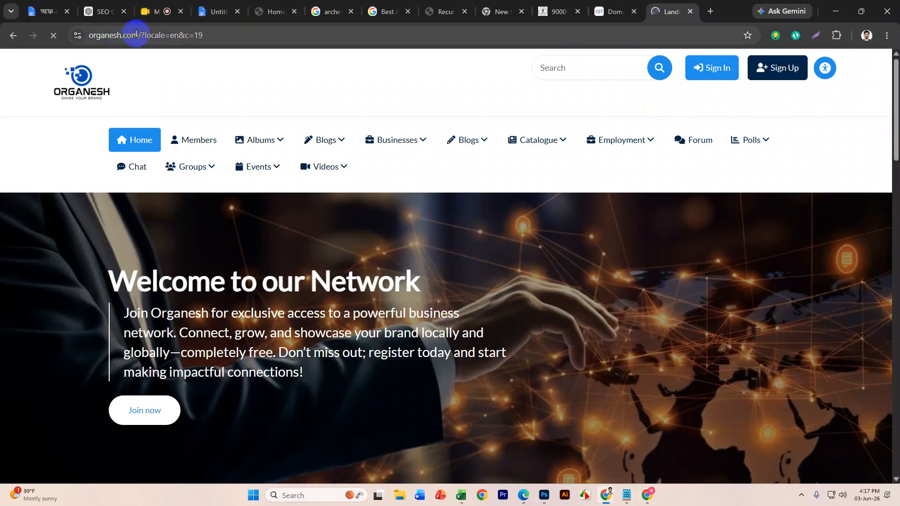
drag(136, 33, 91, 36)
key(ctrl+c)
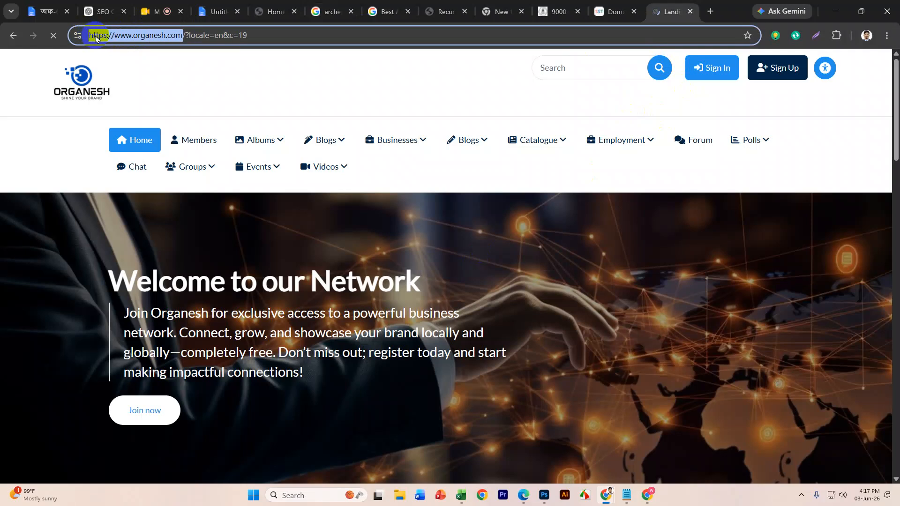
mouse_move(460, 501)
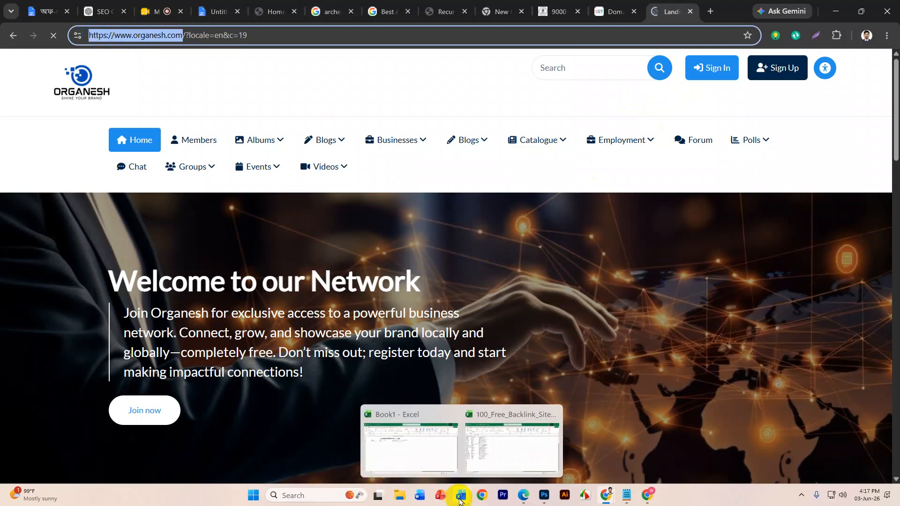
click(432, 454)
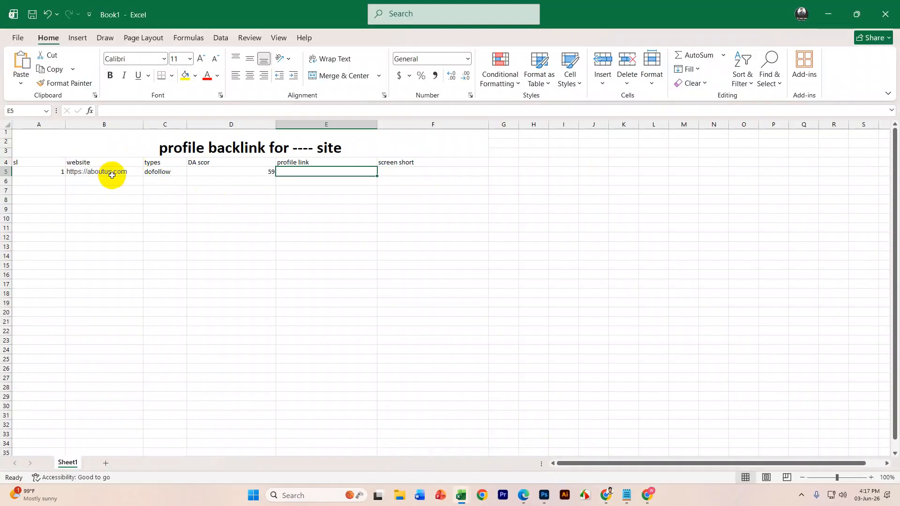
Step: Remove the hyperlink from the aboutus.com URL in cell B5
click(111, 175)
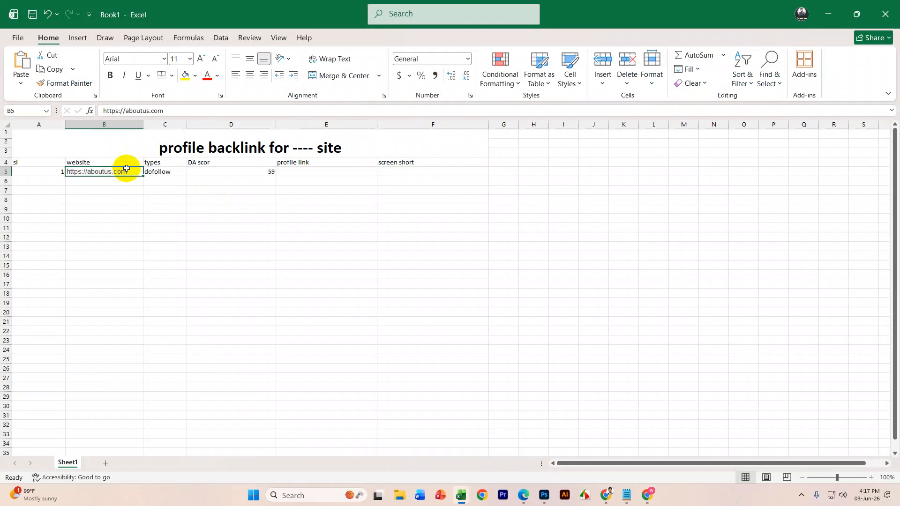
key(ctrl+a)
double_click(130, 174)
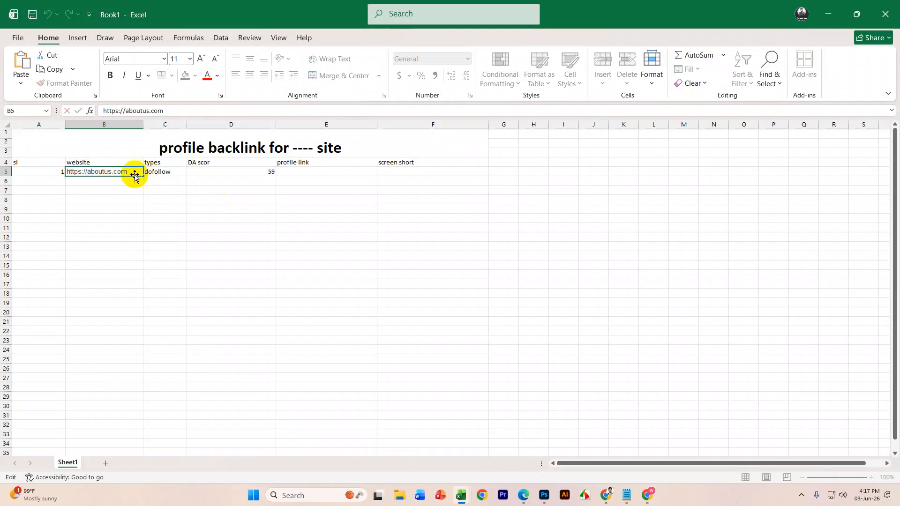
click(130, 190)
click(137, 175)
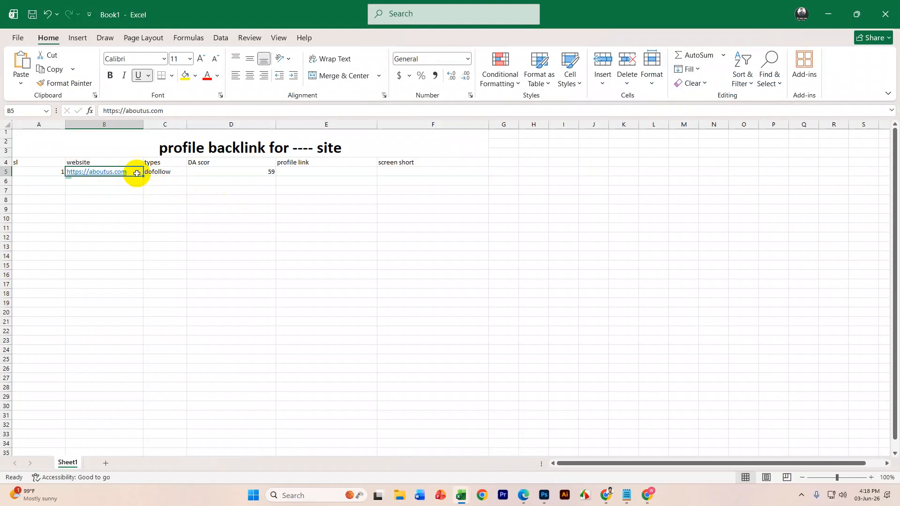
key(ctrl+k)
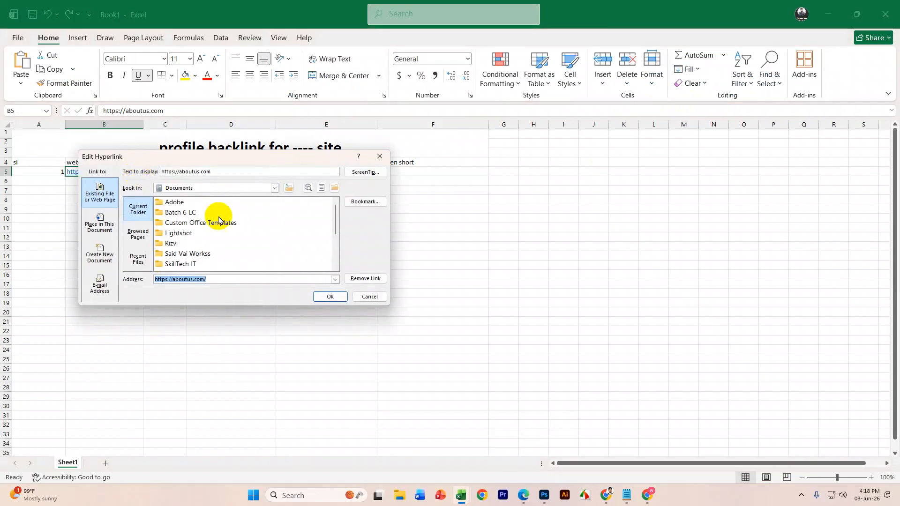
click(364, 278)
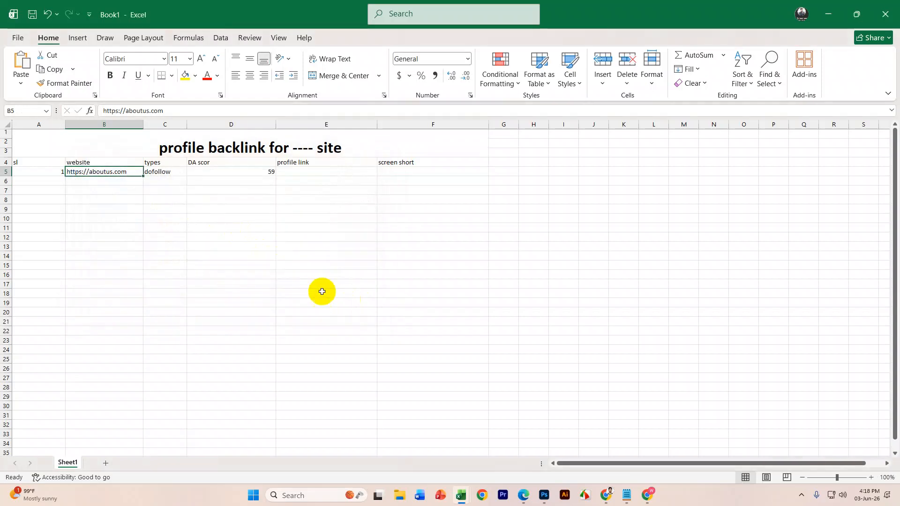
double_click(127, 171)
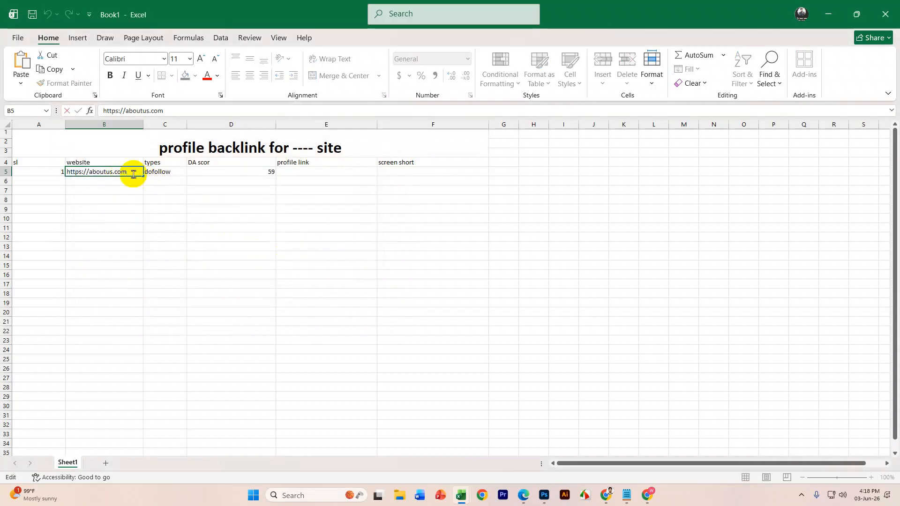
drag(133, 174, 78, 176)
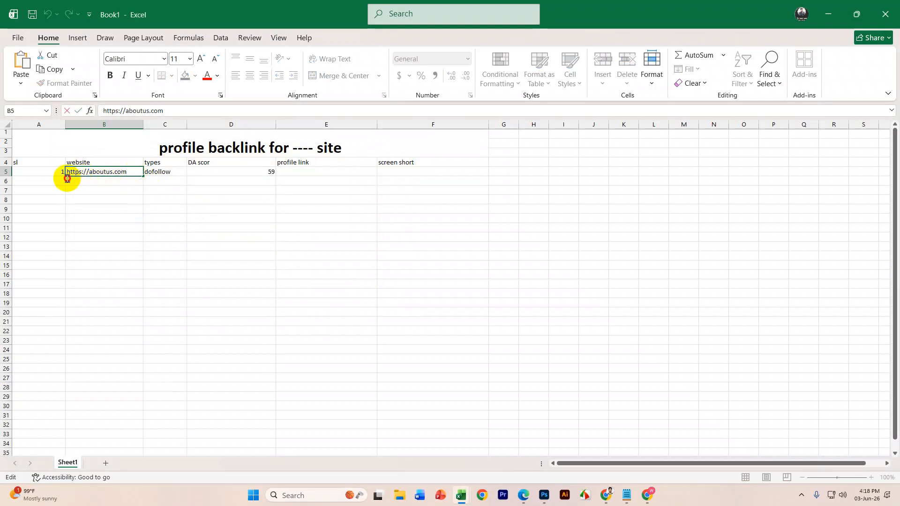
key(ctrl+v)
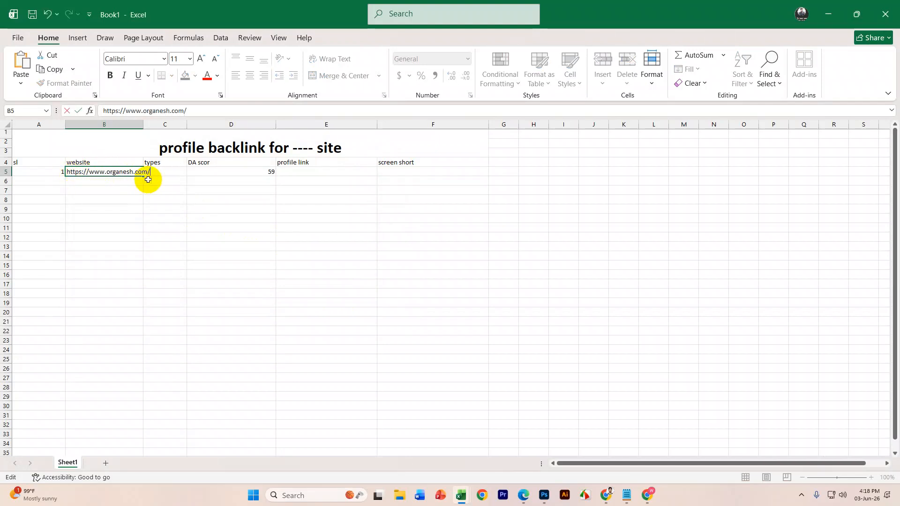
click(125, 198)
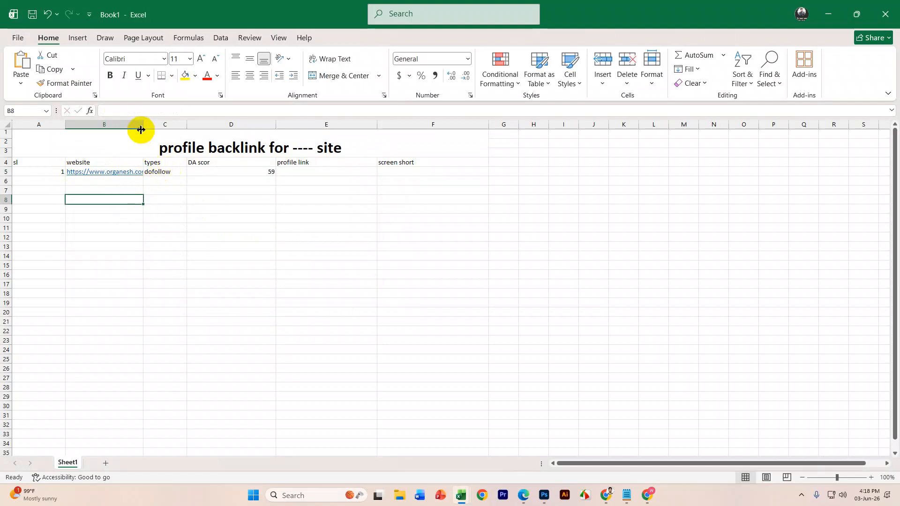
drag(140, 130, 183, 127)
Step: Change the DA score in D5 from 59 to 75
click(263, 175)
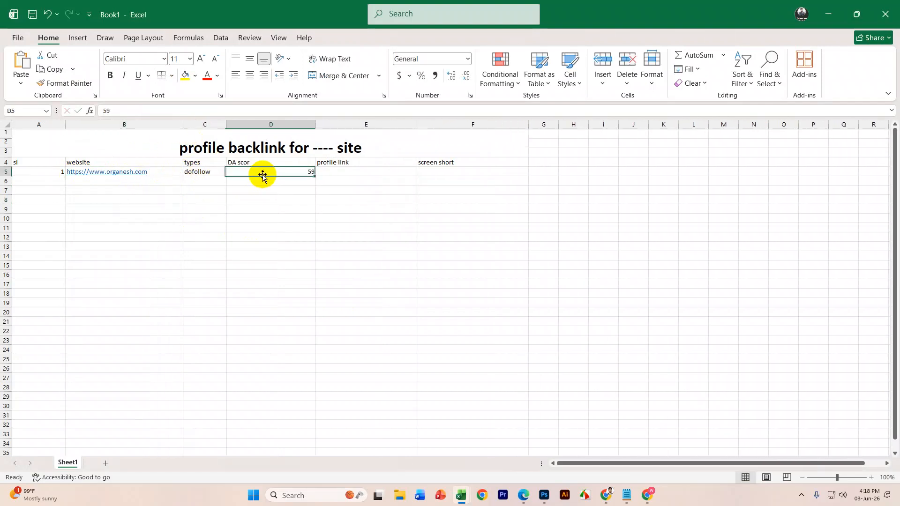
key(Delete)
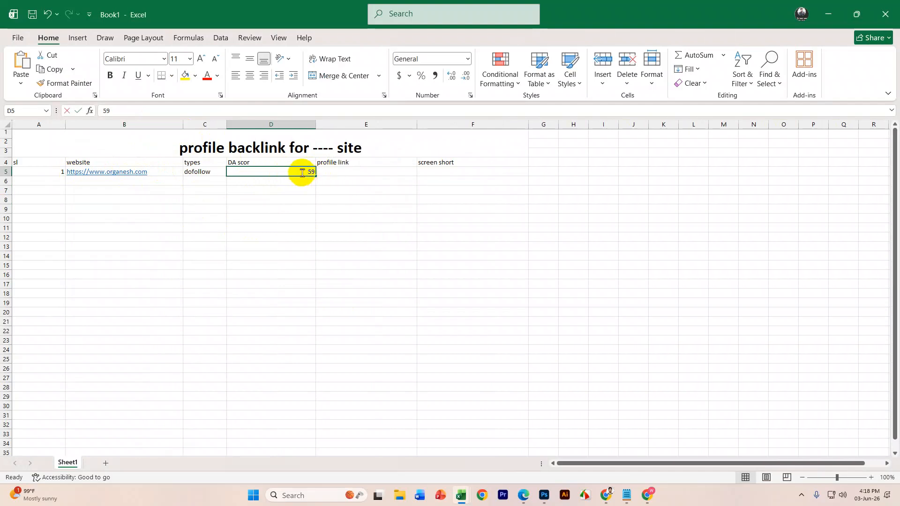
double_click(308, 171)
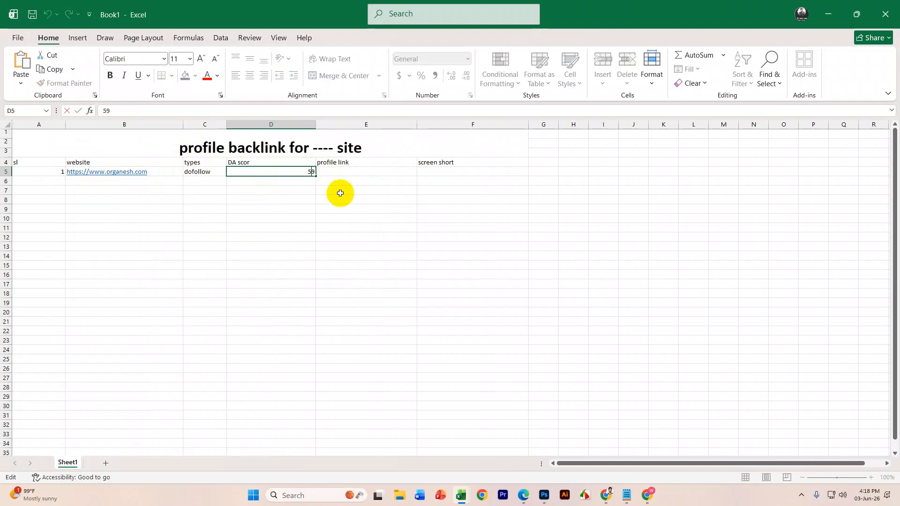
key(Delete)
key(Delete)
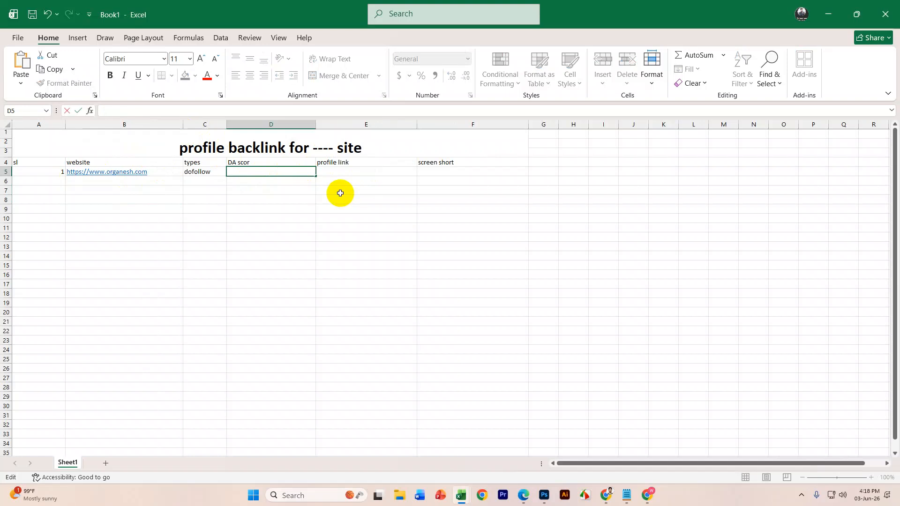
text(75)
click(346, 164)
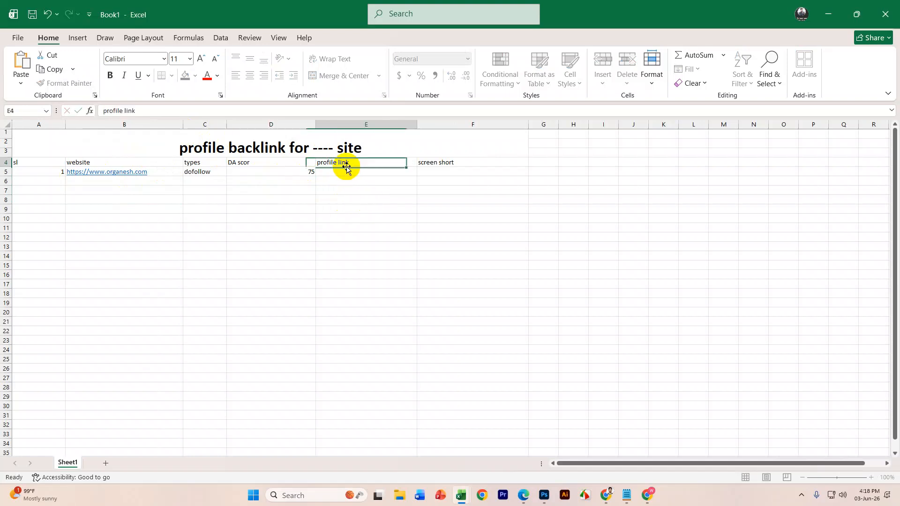
click(362, 175)
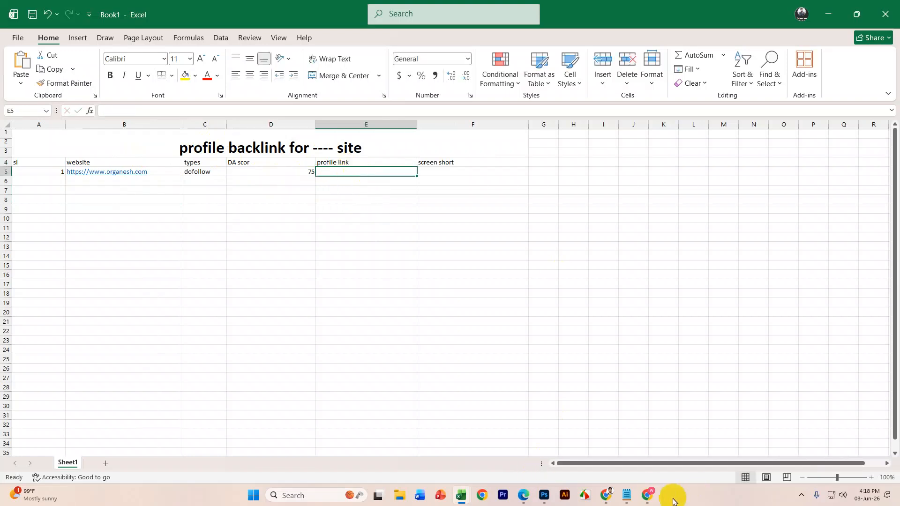
Step: Open the Organesh sign-up form and autofill the name and e-mail fields
mouse_move(646, 484)
mouse_move(605, 491)
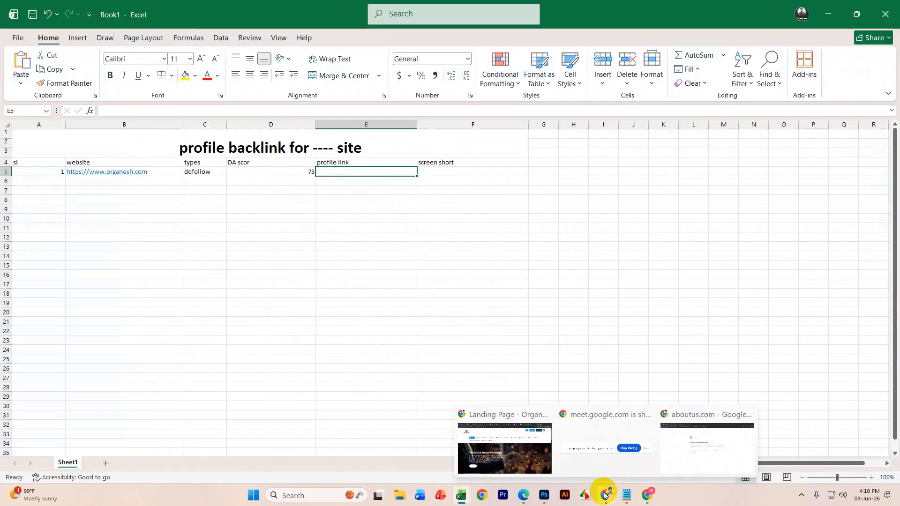
mouse_move(671, 456)
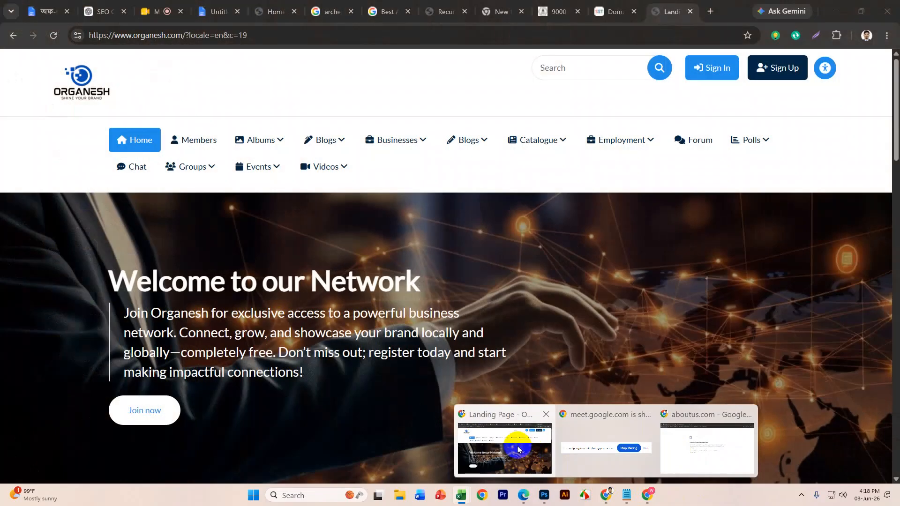
click(519, 449)
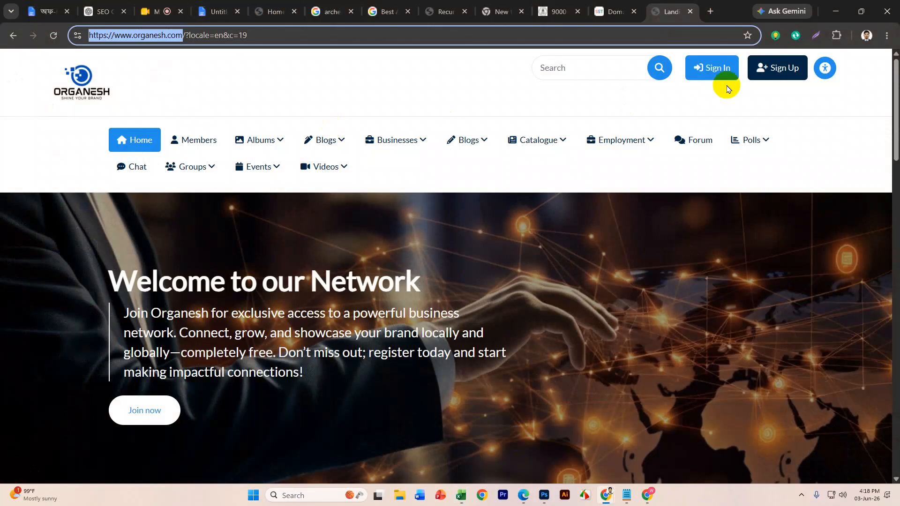
click(756, 71)
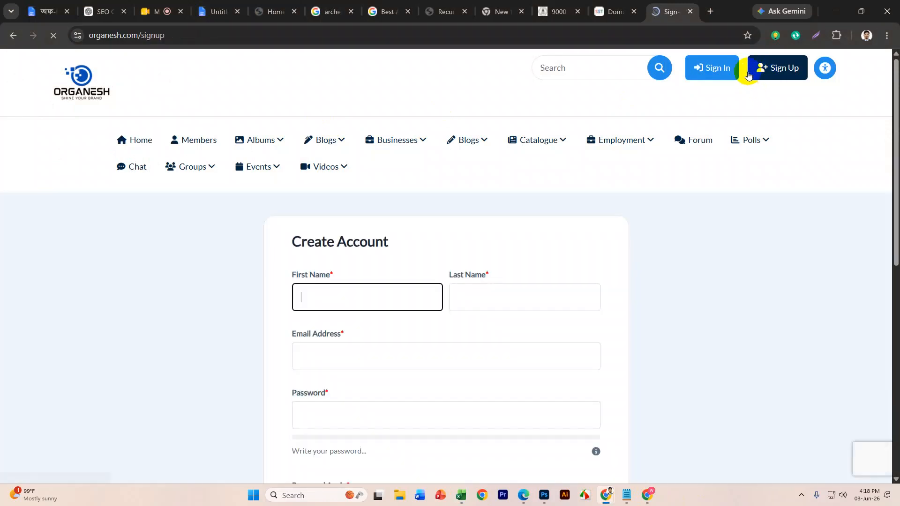
mouse_move(328, 141)
click(358, 296)
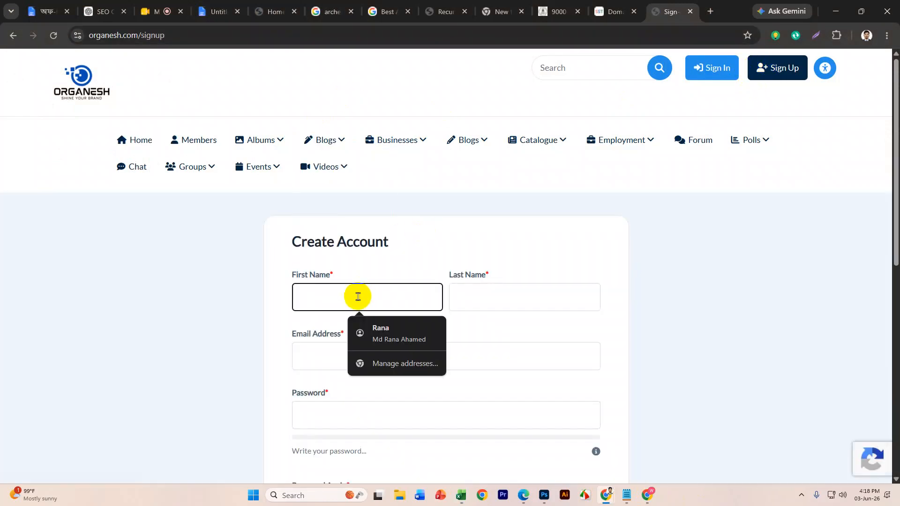
click(381, 334)
scroll(288, 360, down, 2)
Step: Enter the account password and its confirmation, briefly revealing it to check
click(347, 333)
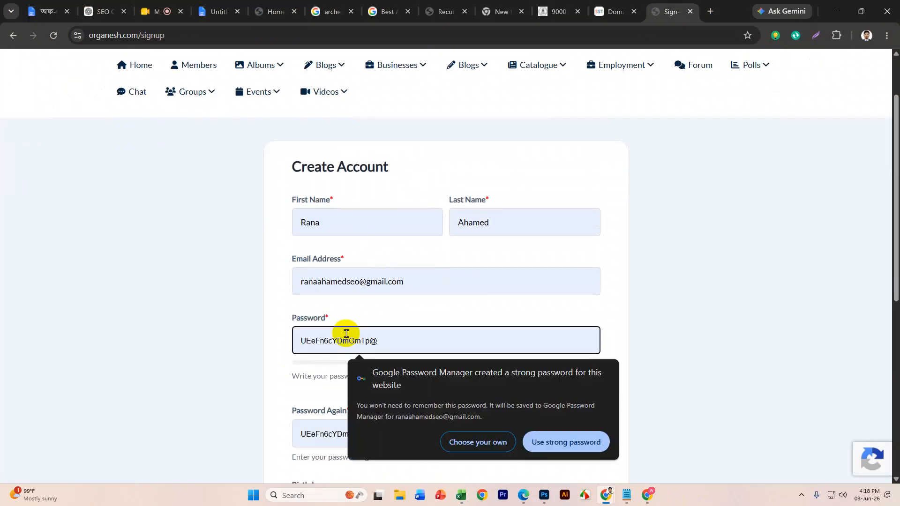
text(R)
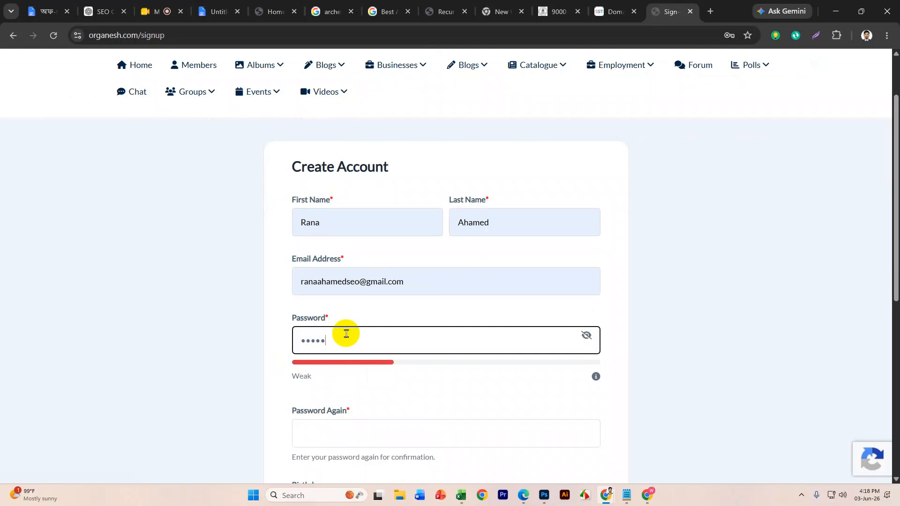
click(355, 421)
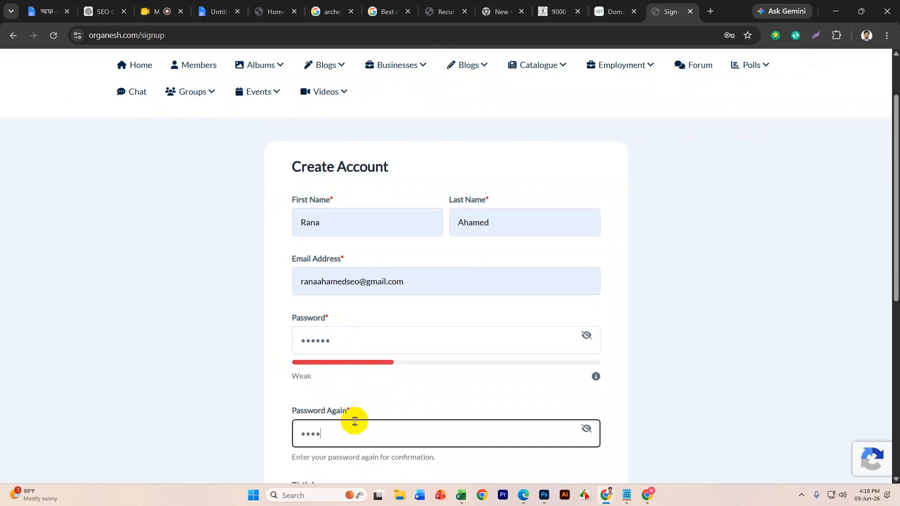
scroll(469, 375, down, 2)
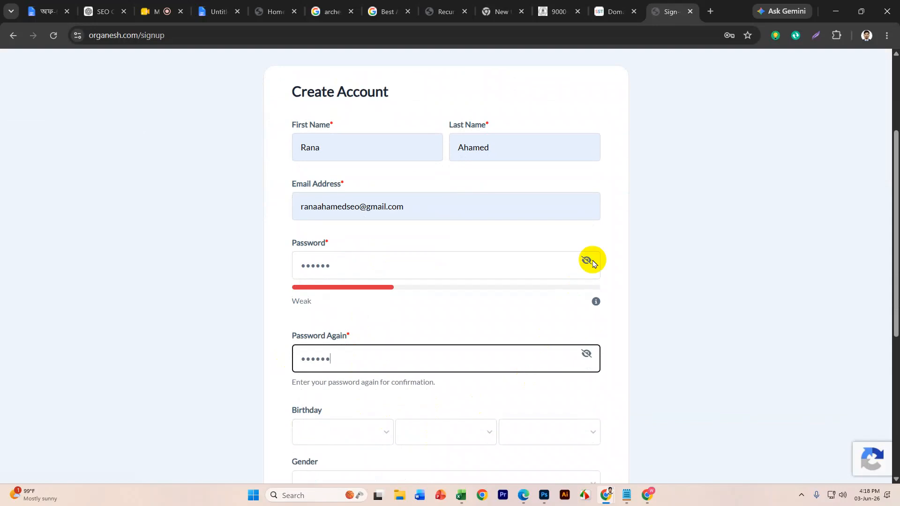
click(586, 262)
click(586, 265)
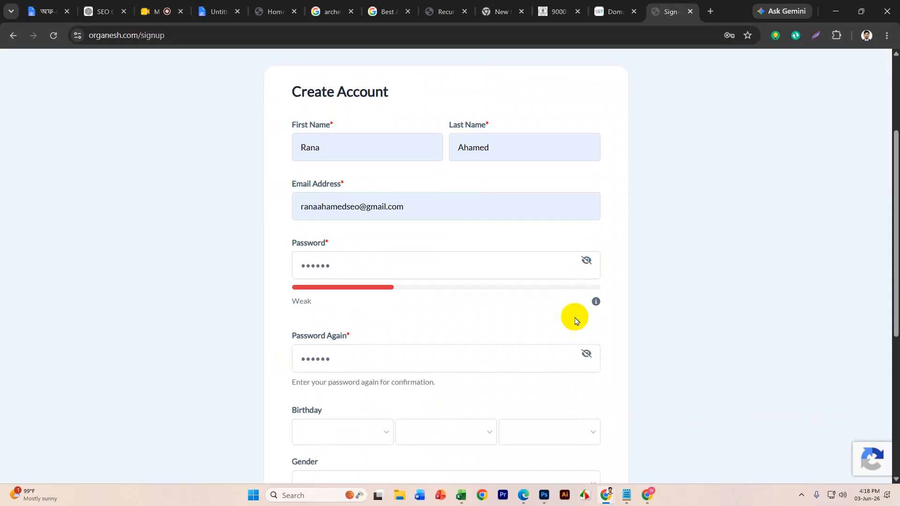
click(589, 259)
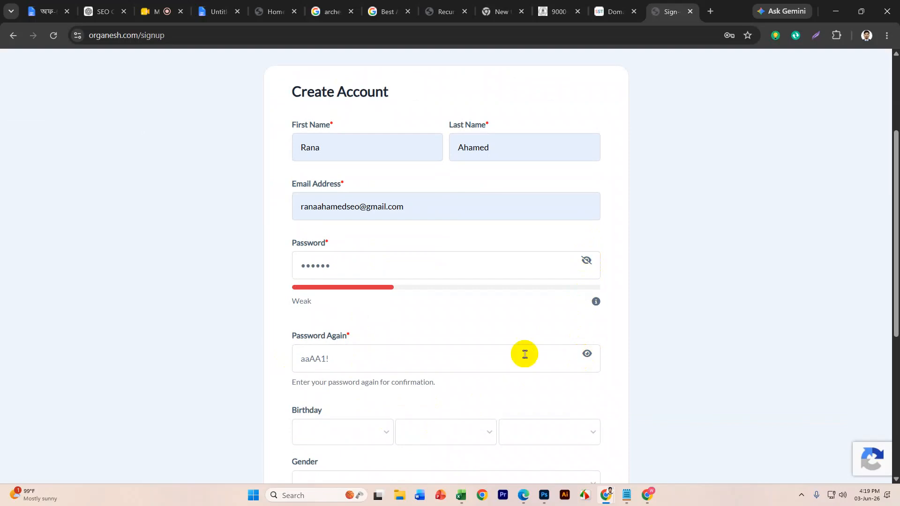
click(342, 361)
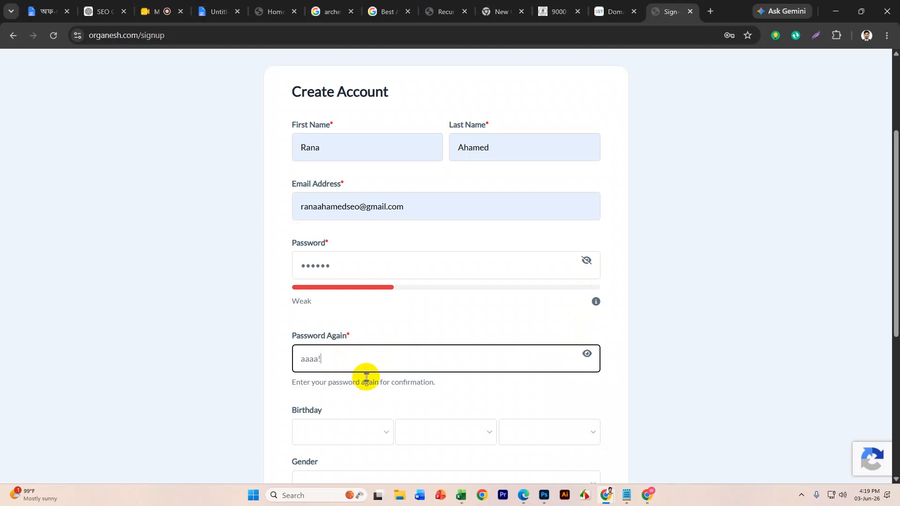
scroll(371, 372, down, 3)
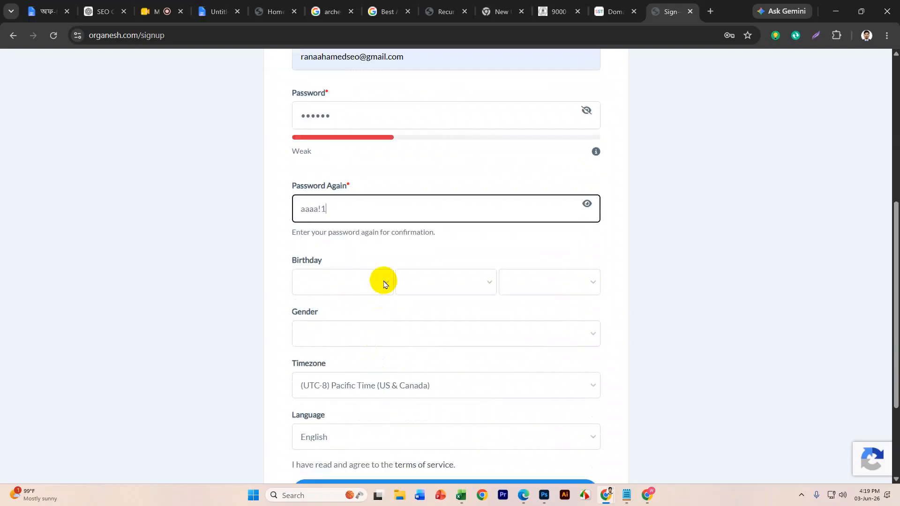
click(382, 281)
click(327, 187)
click(456, 277)
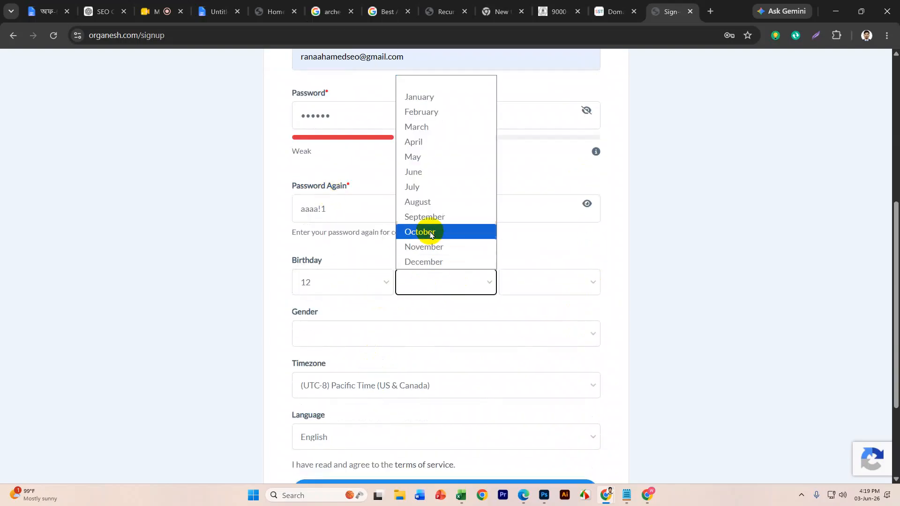
click(436, 231)
click(523, 282)
scroll(353, 352, down, 2)
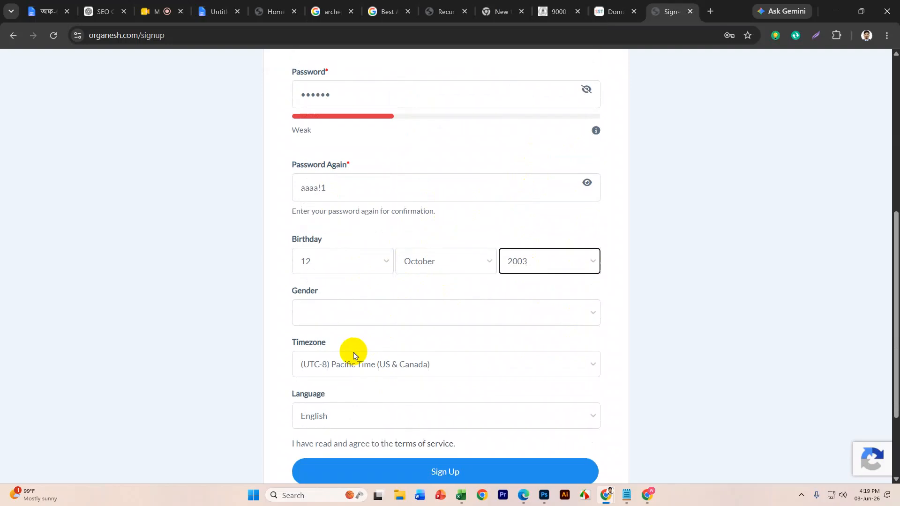
Step: Set gender to Male, keep Pacific Time and English, and submit the sign-up
click(345, 255)
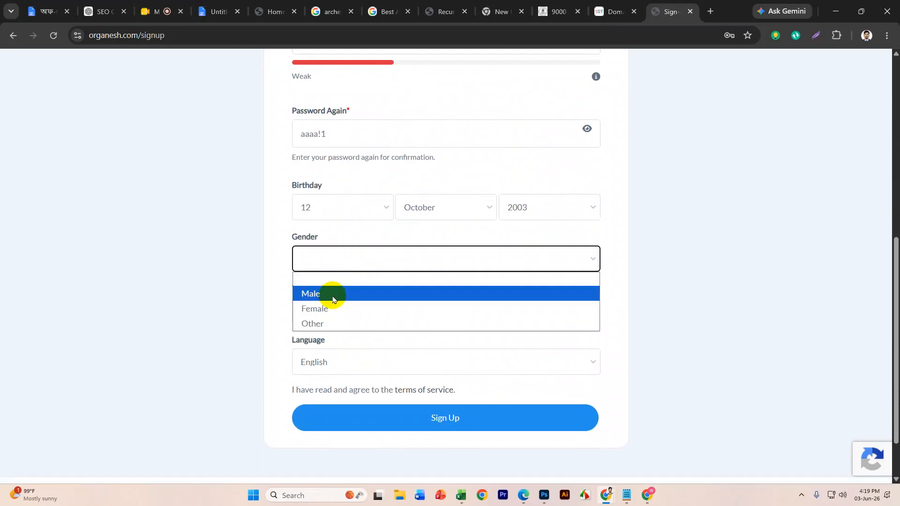
click(328, 293)
click(365, 313)
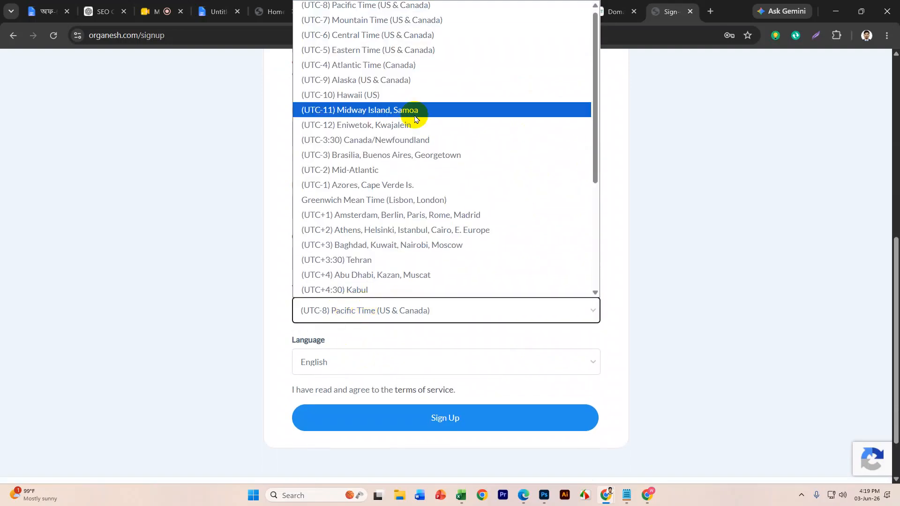
click(636, 245)
click(409, 365)
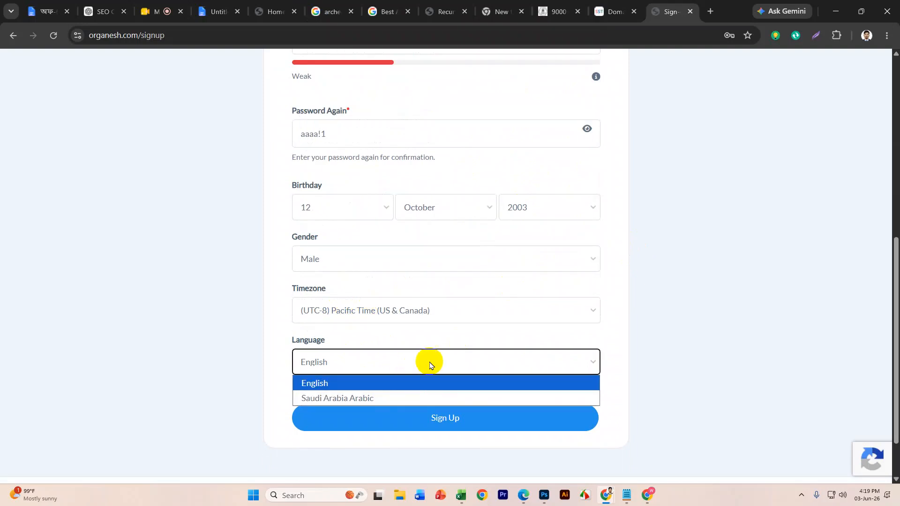
click(625, 285)
scroll(457, 387, down, 2)
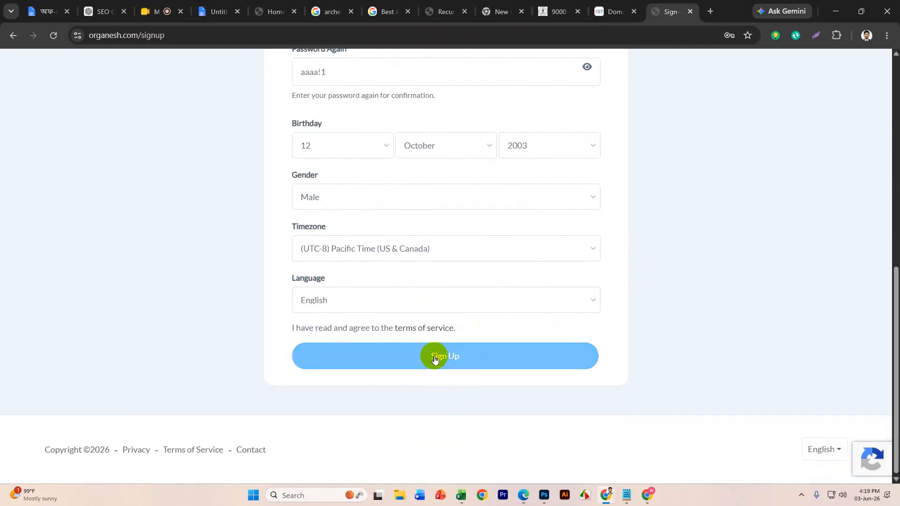
click(459, 363)
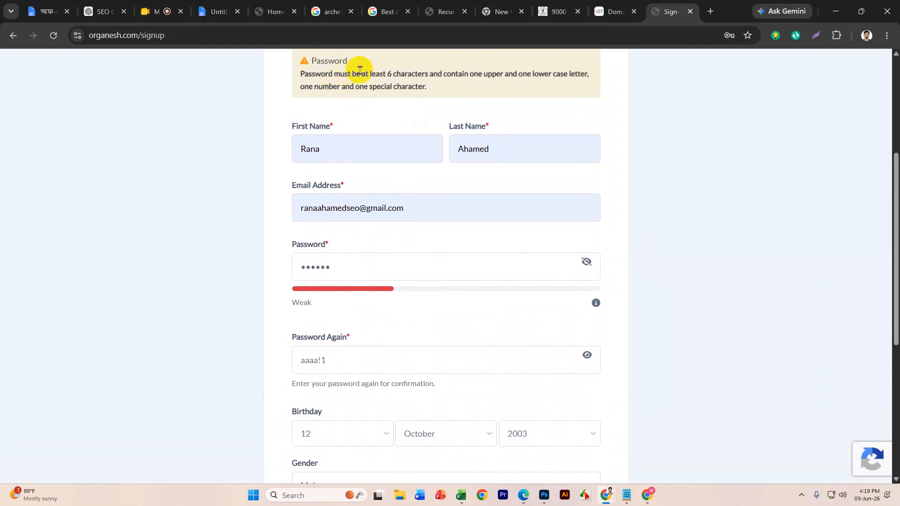
click(335, 268)
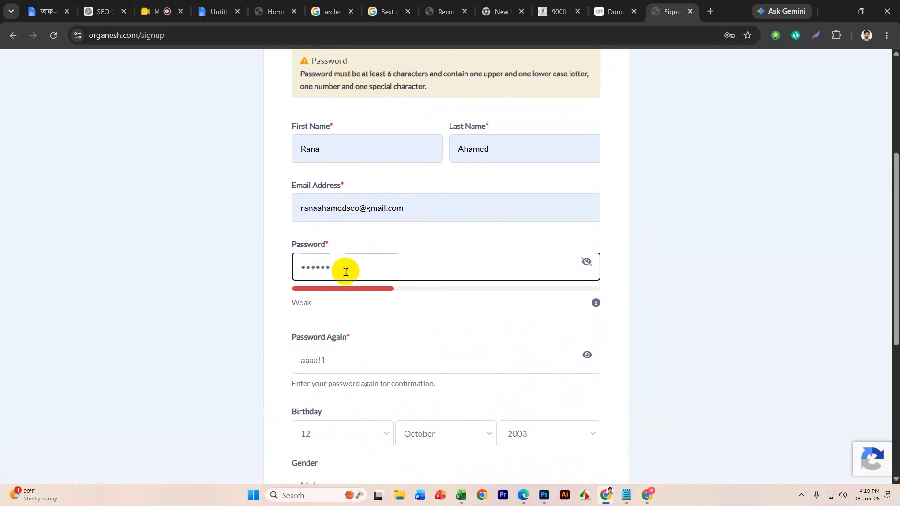
text(Aa)
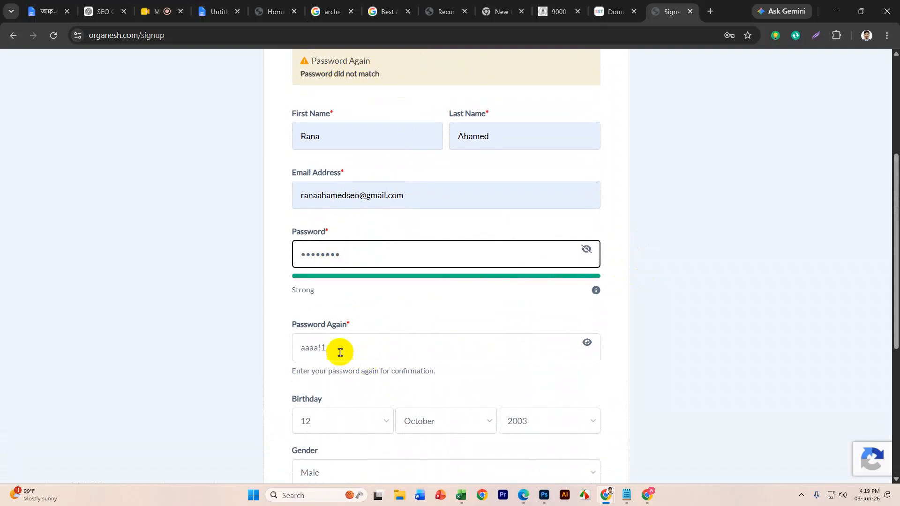
click(341, 348)
scroll(412, 363, down, 2)
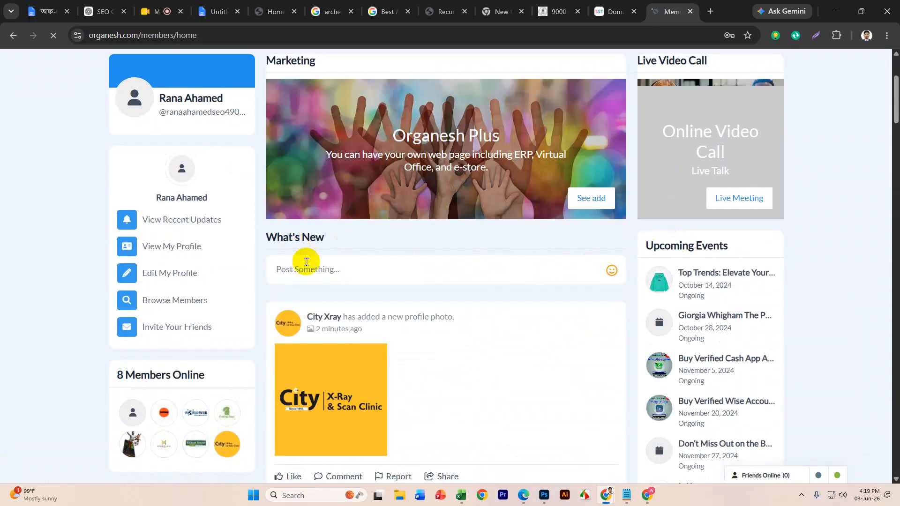
Step: Save the new login in Chrome and open Edit My Profile from the member profile
scroll(366, 272, up, 3)
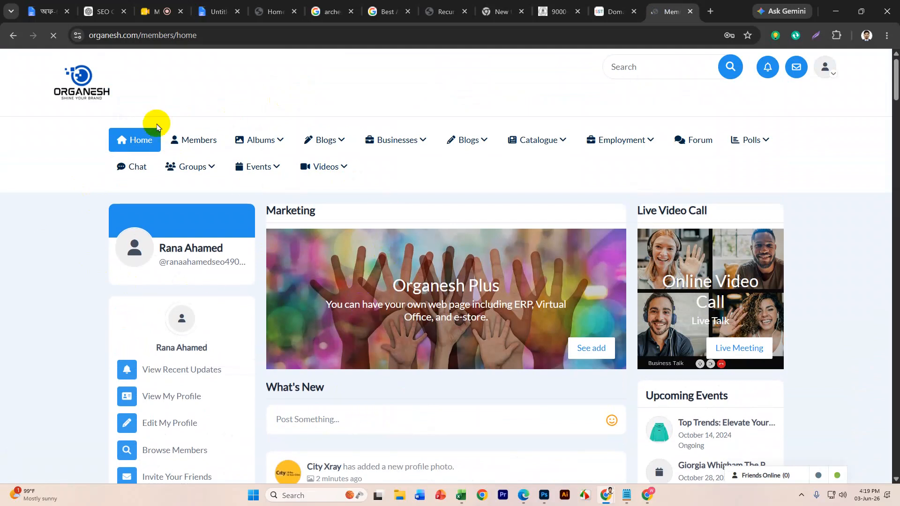
mouse_move(209, 156)
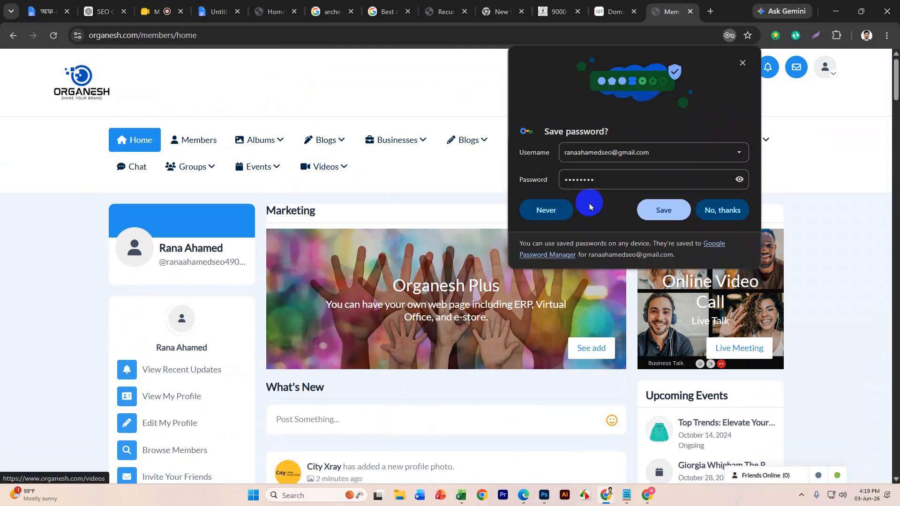
click(654, 210)
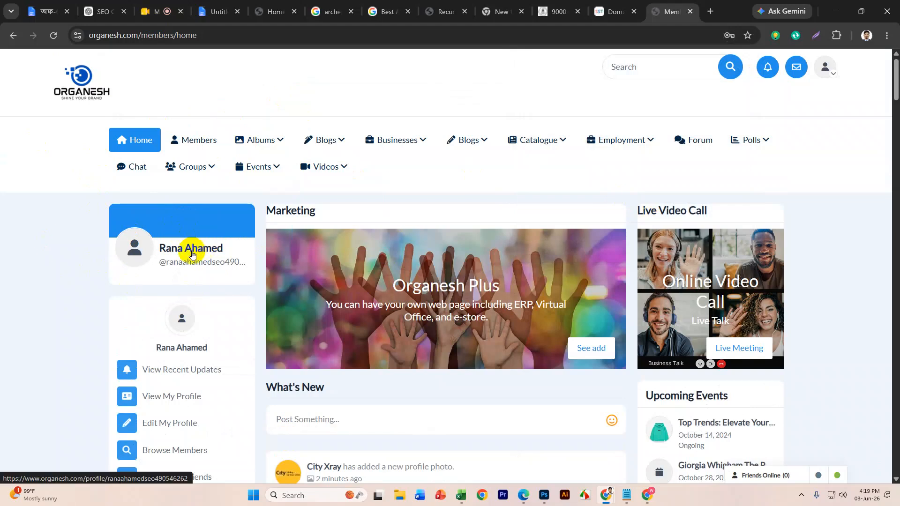
click(134, 253)
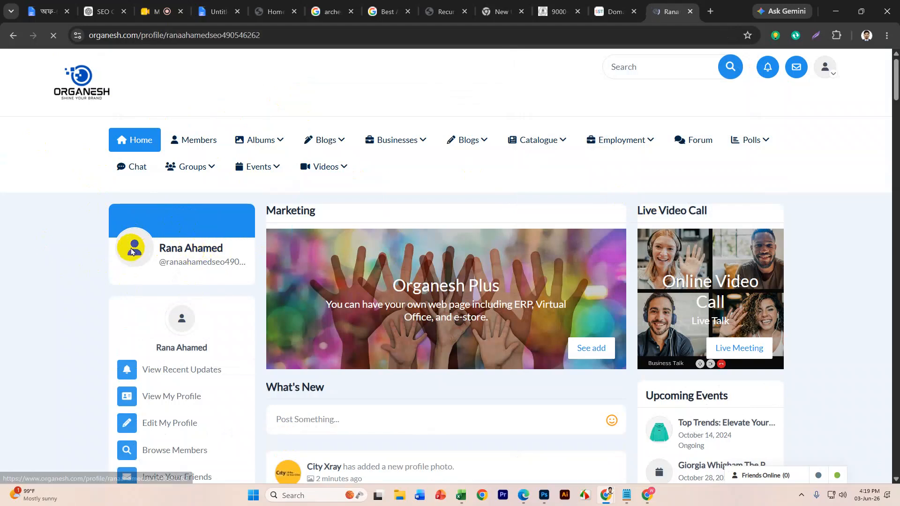
scroll(291, 263, down, 3)
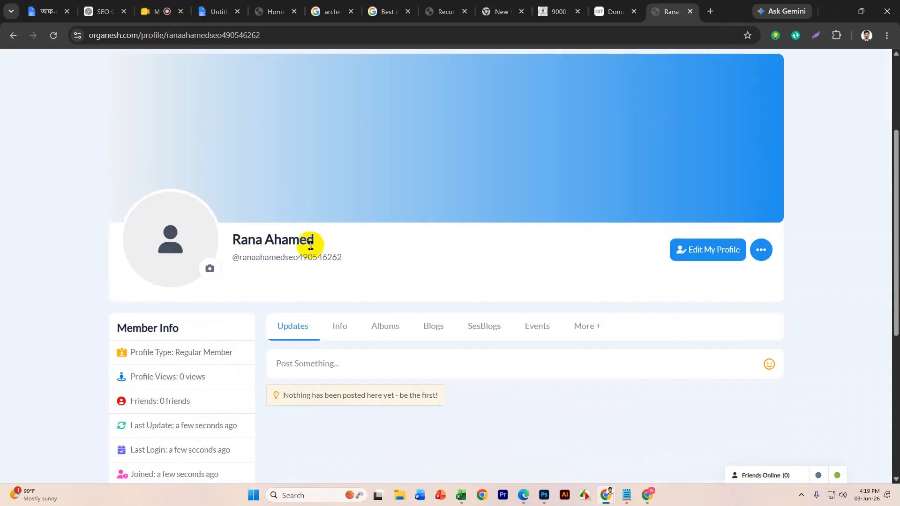
click(702, 253)
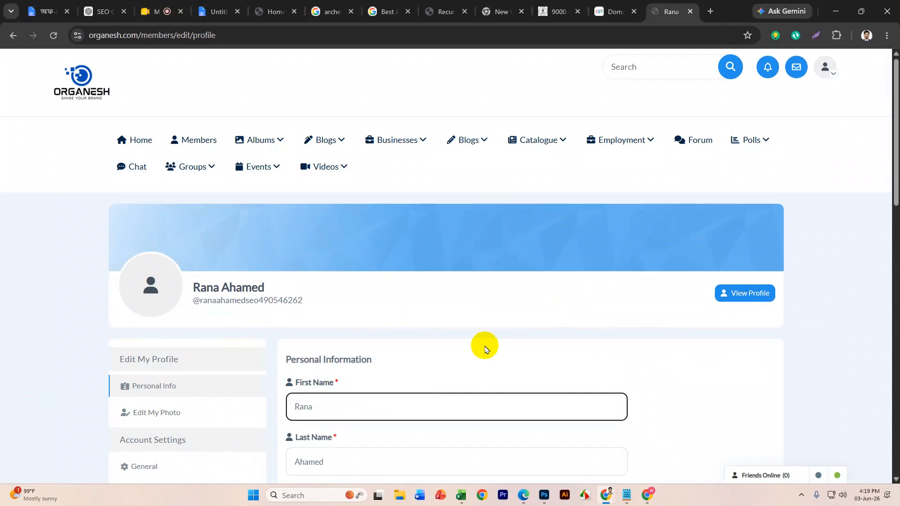
Step: Enter the www-prefixed gogolies.com site address in the Website field and select it
scroll(482, 346, down, 3)
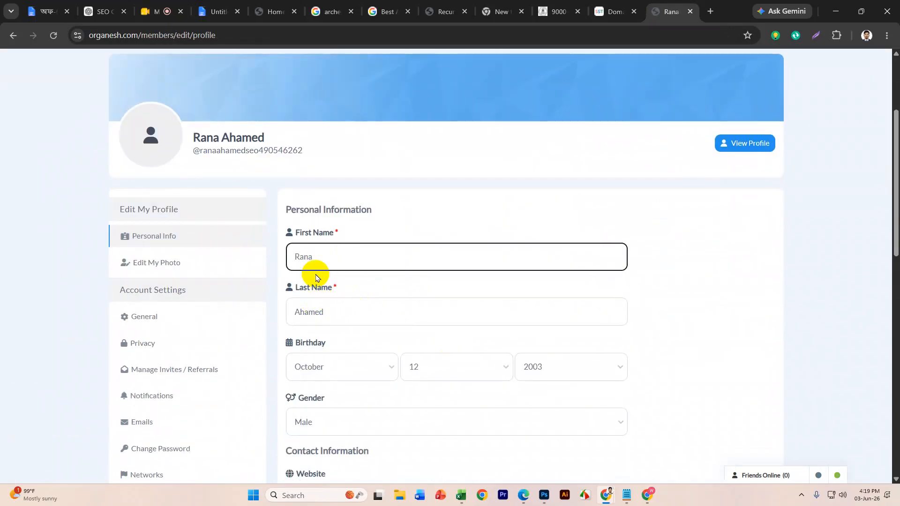
scroll(267, 267, down, 5)
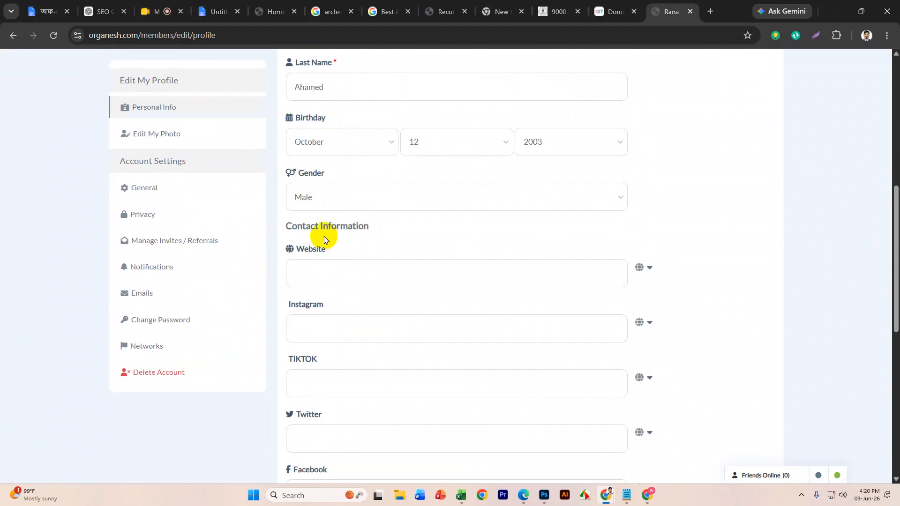
click(324, 266)
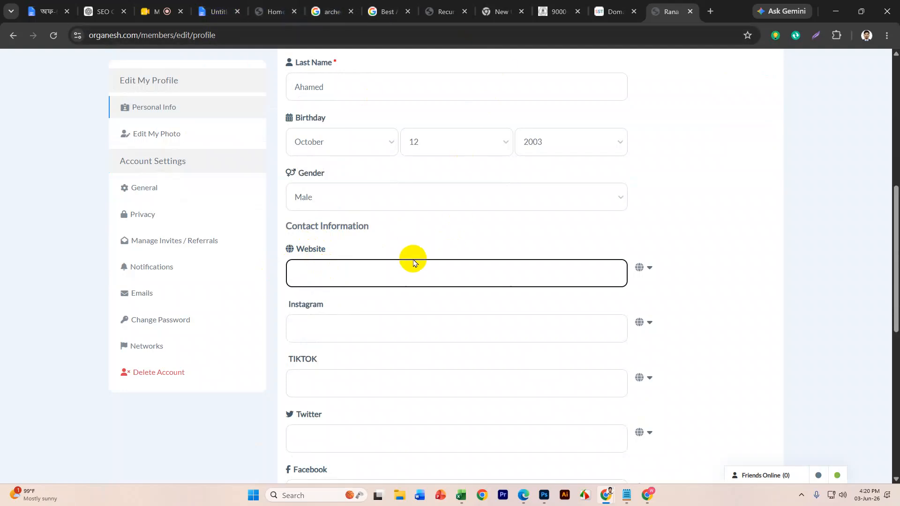
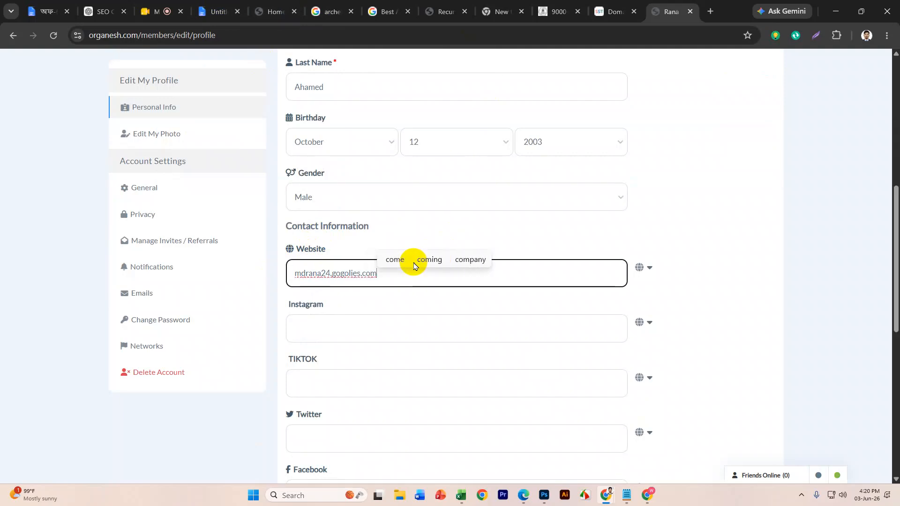
key(Left)
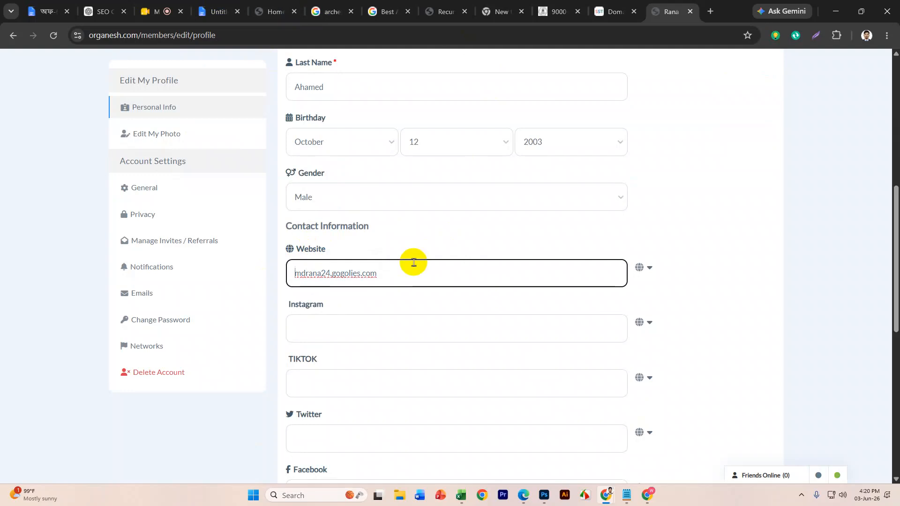
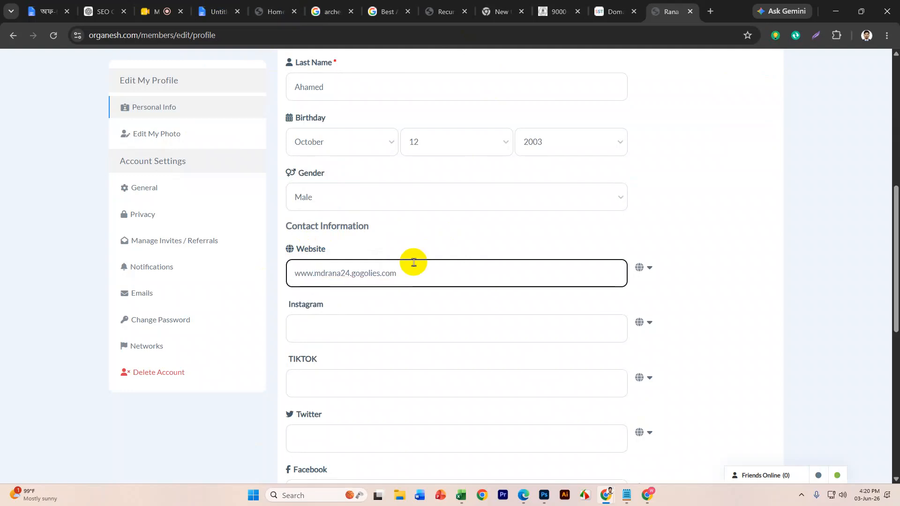
click(413, 263)
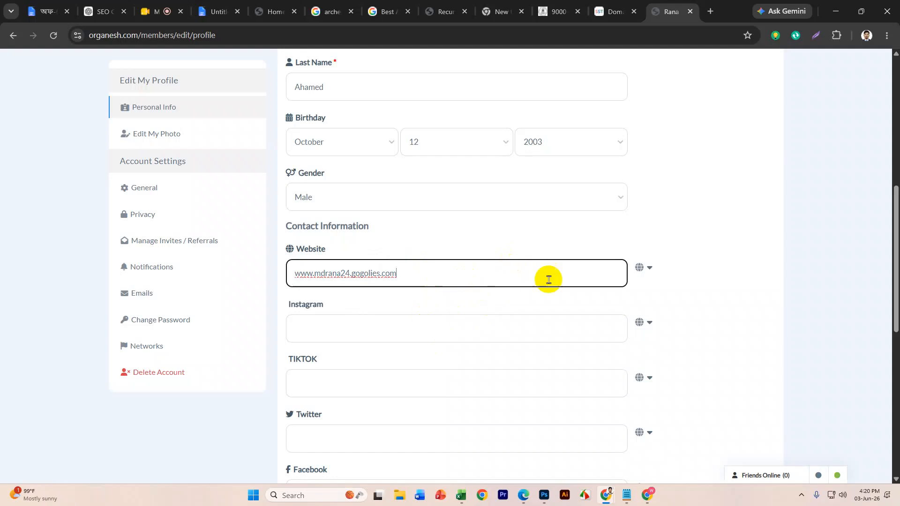
drag(419, 274, 291, 272)
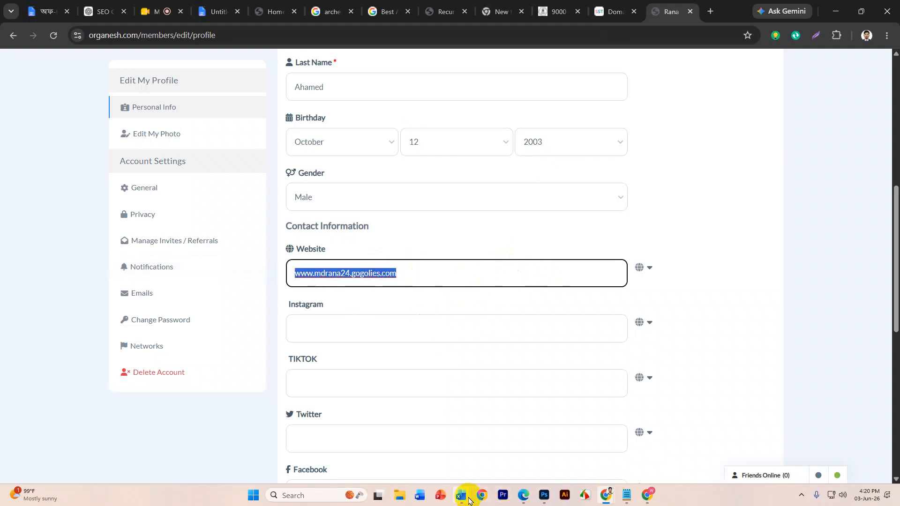
mouse_move(462, 496)
click(436, 445)
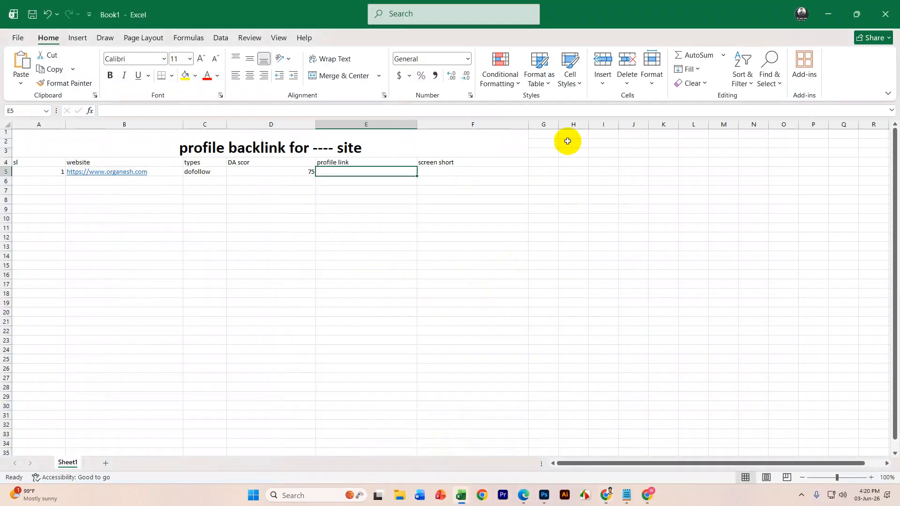
Step: Widen columns H and I and type the heading 'email' in H3
drag(583, 147, 605, 267)
drag(587, 122, 730, 125)
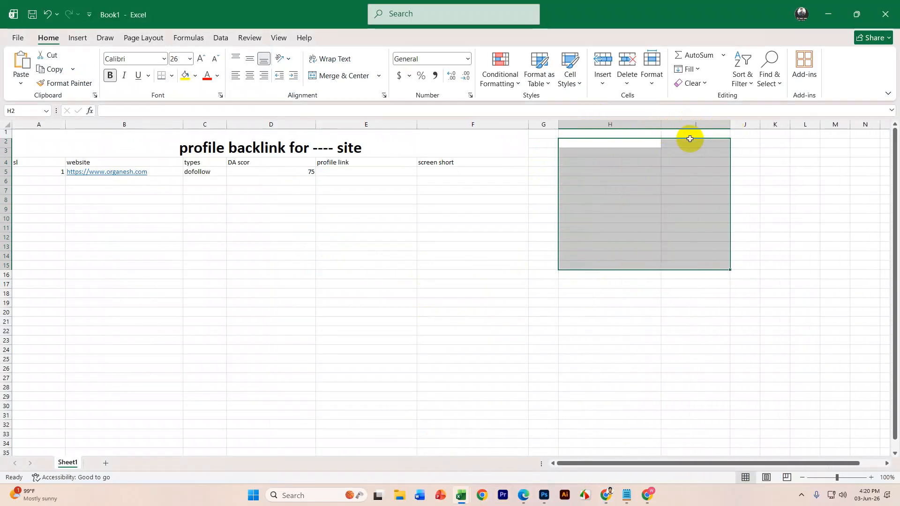
click(611, 153)
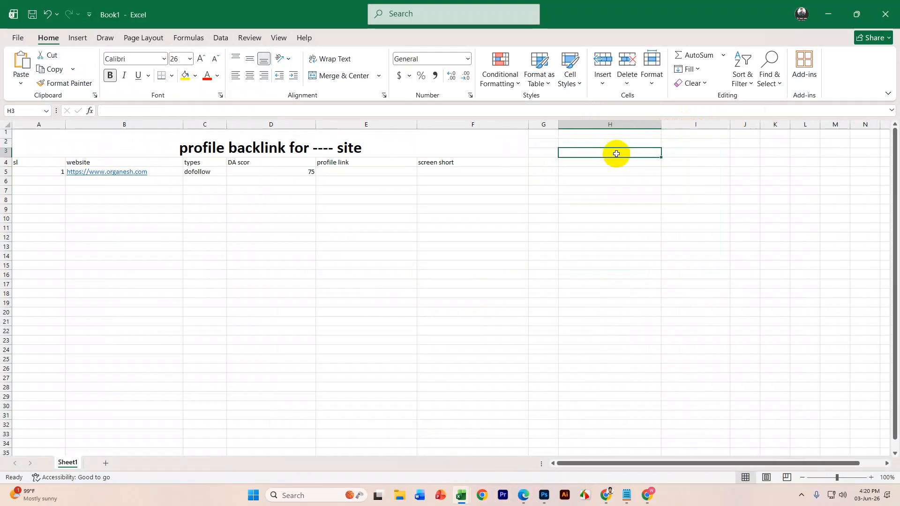
text(email)
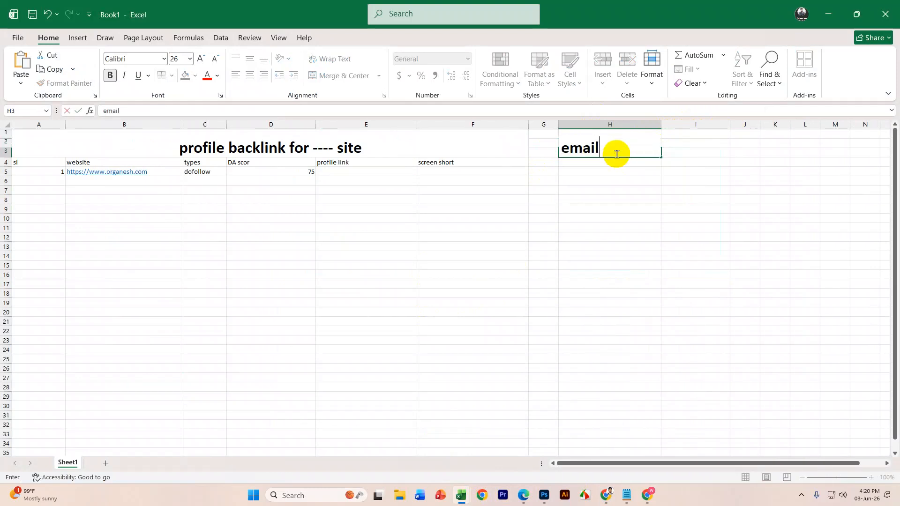
click(617, 165)
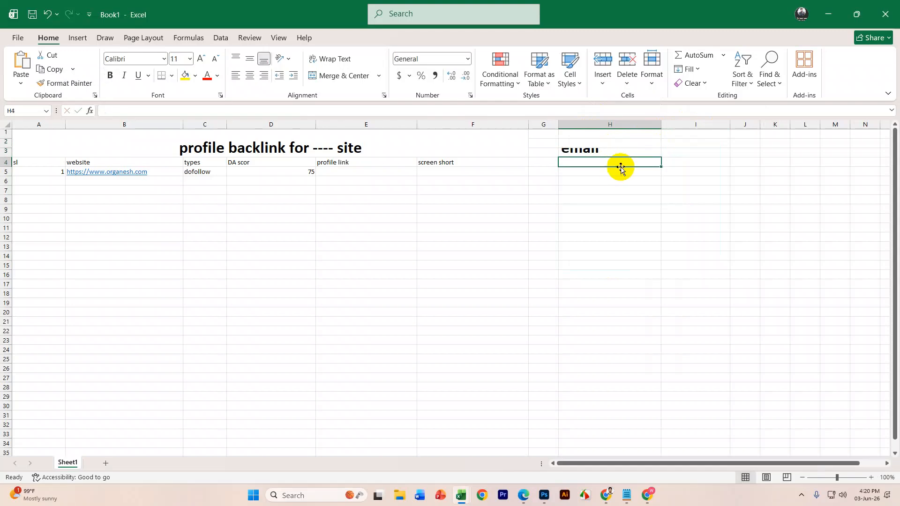
click(689, 168)
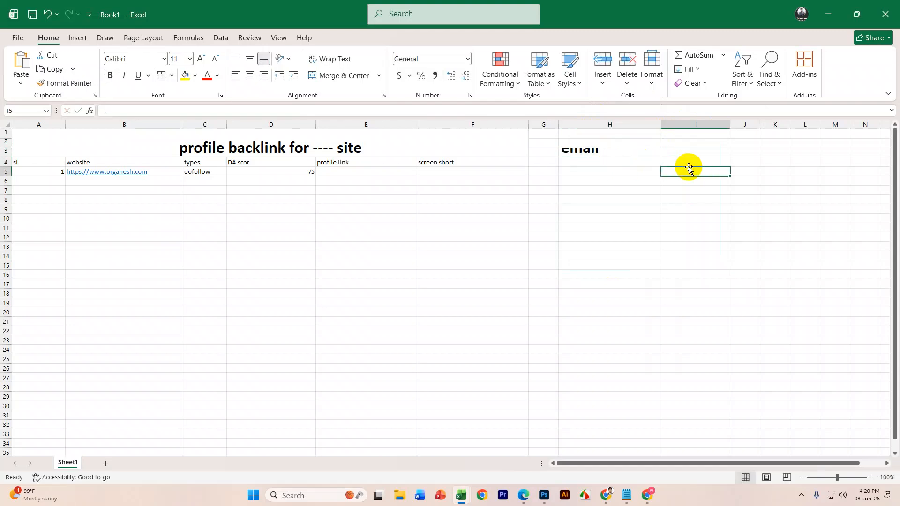
click(610, 172)
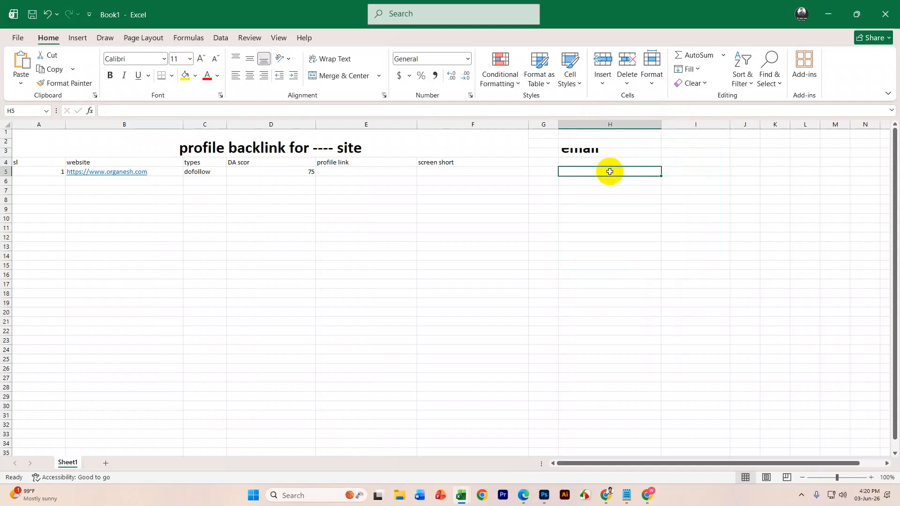
click(609, 162)
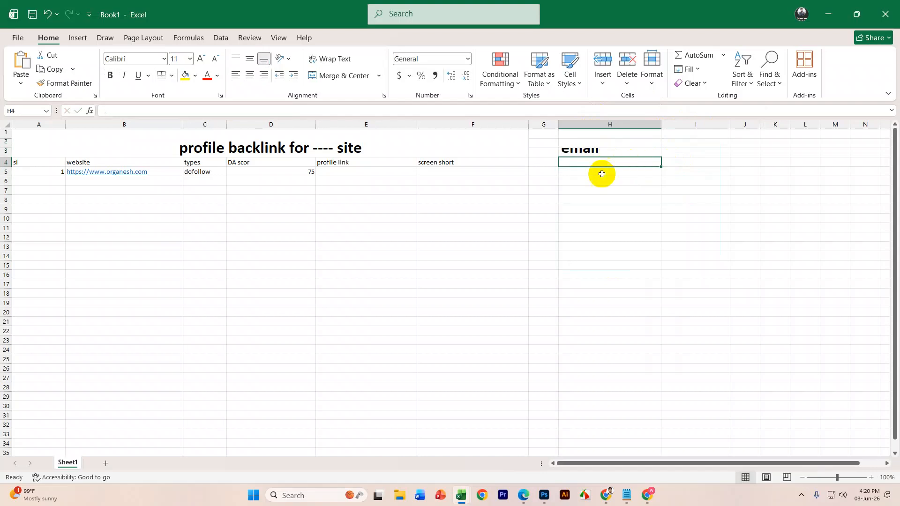
click(680, 164)
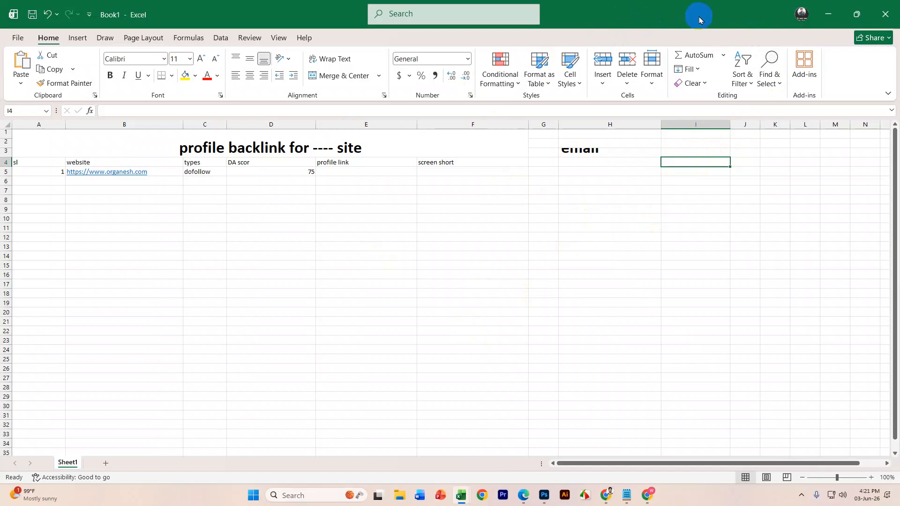
Step: Enter the Gmail address in H4 and the account password in I4
click(609, 165)
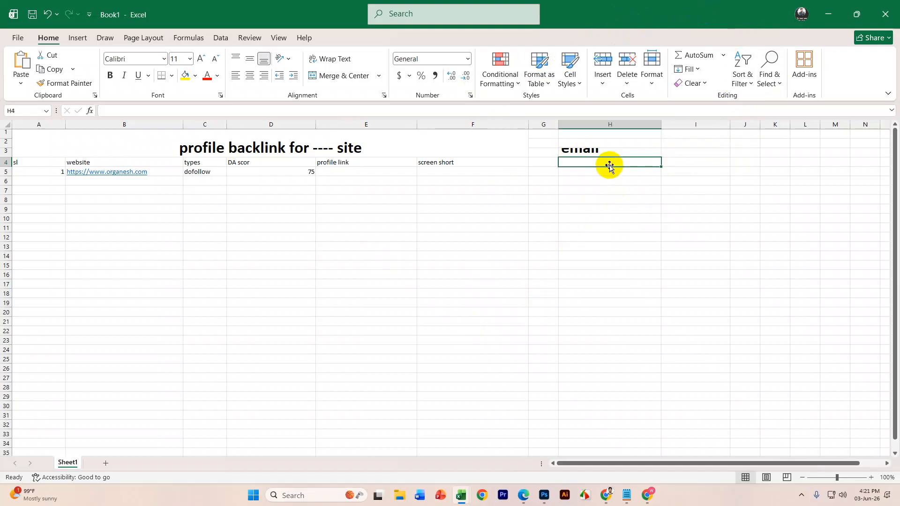
text(....@gmail)
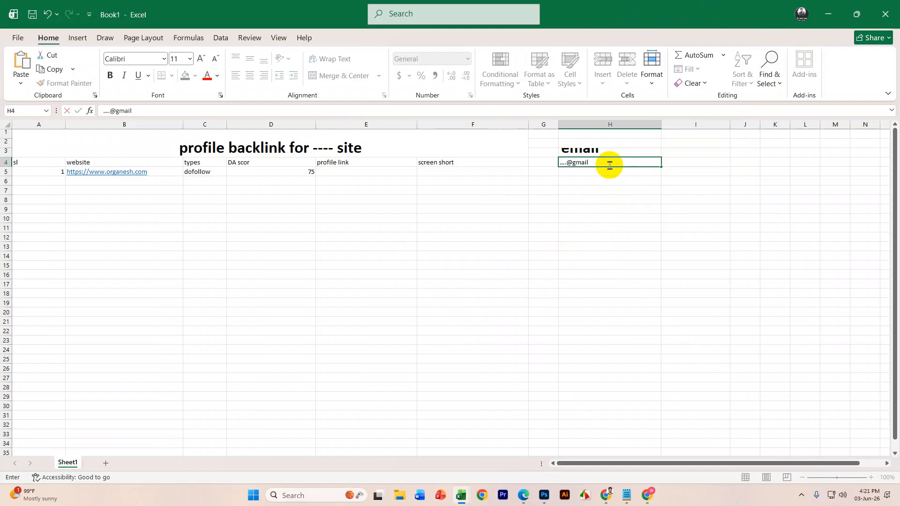
text(.com)
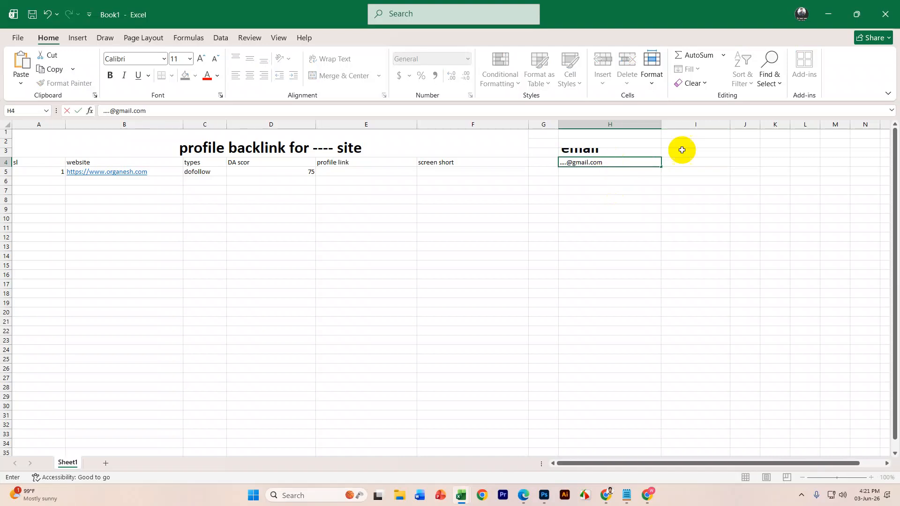
click(679, 163)
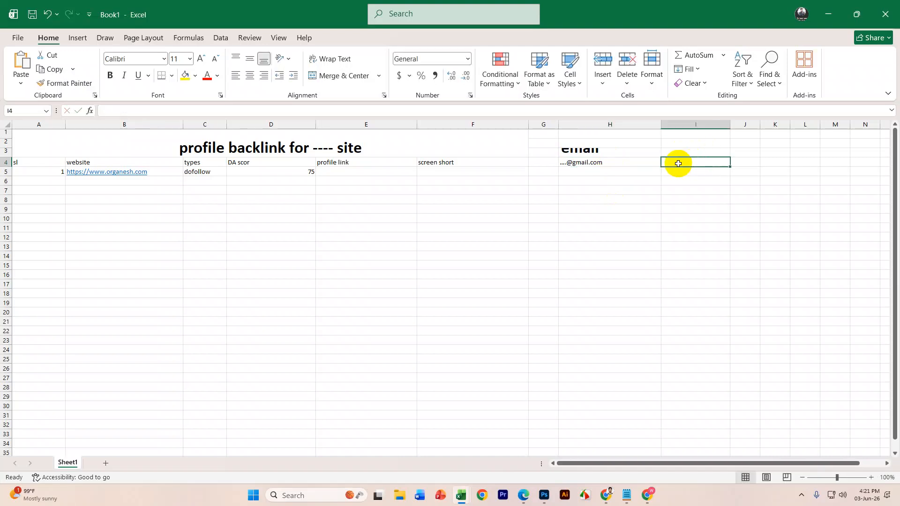
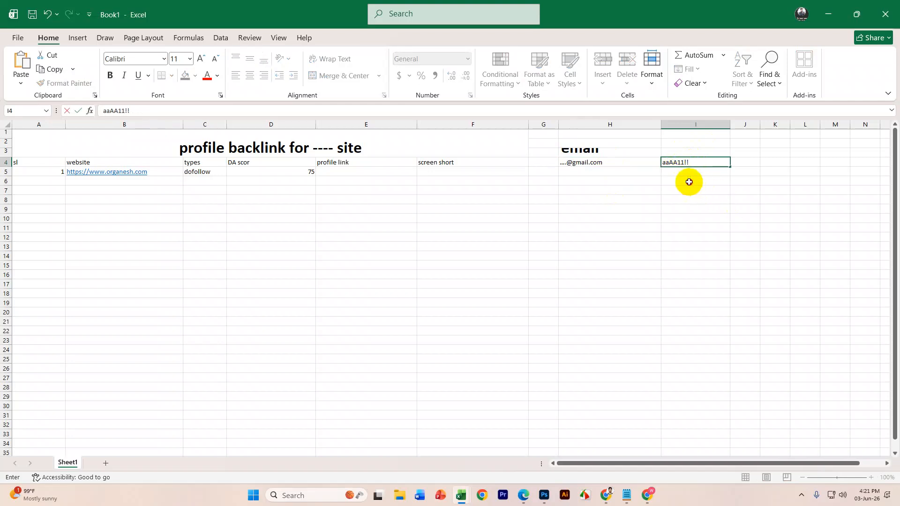
click(689, 182)
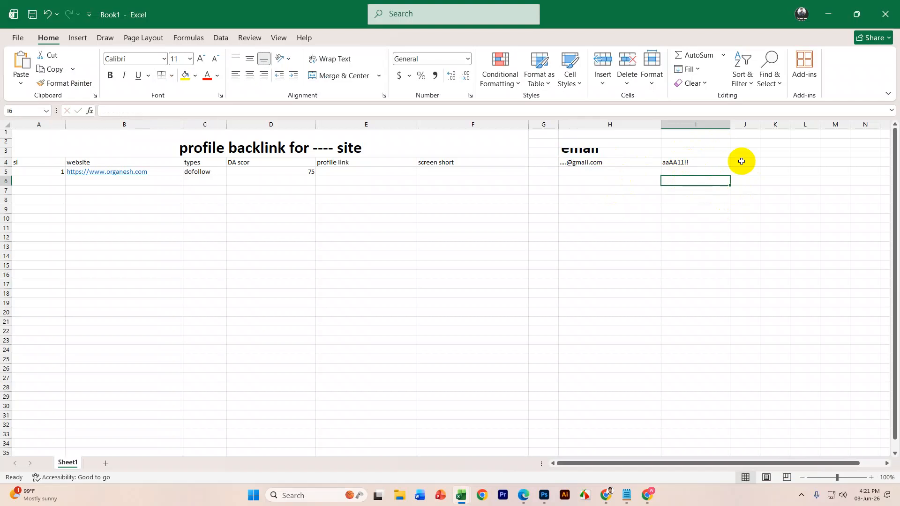
click(600, 162)
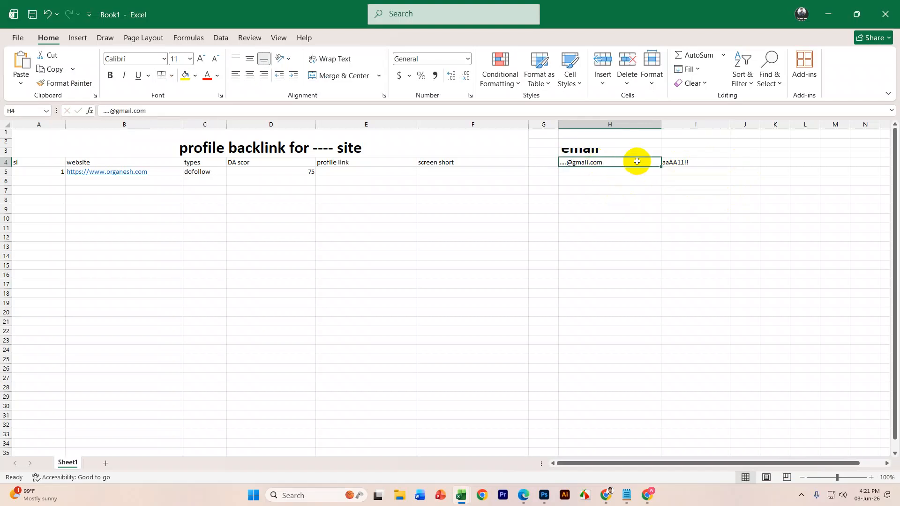
click(686, 163)
Step: Enter the account username in H5 below the e-mail address
click(602, 179)
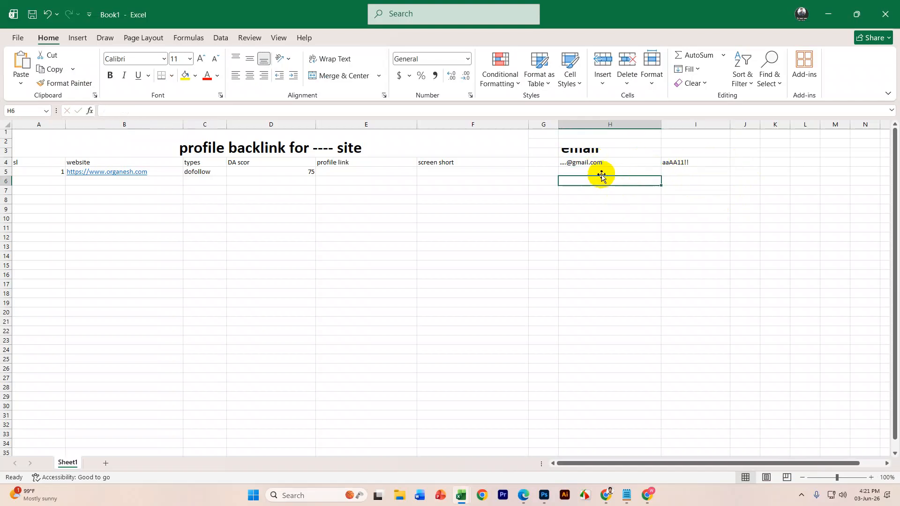
click(601, 173)
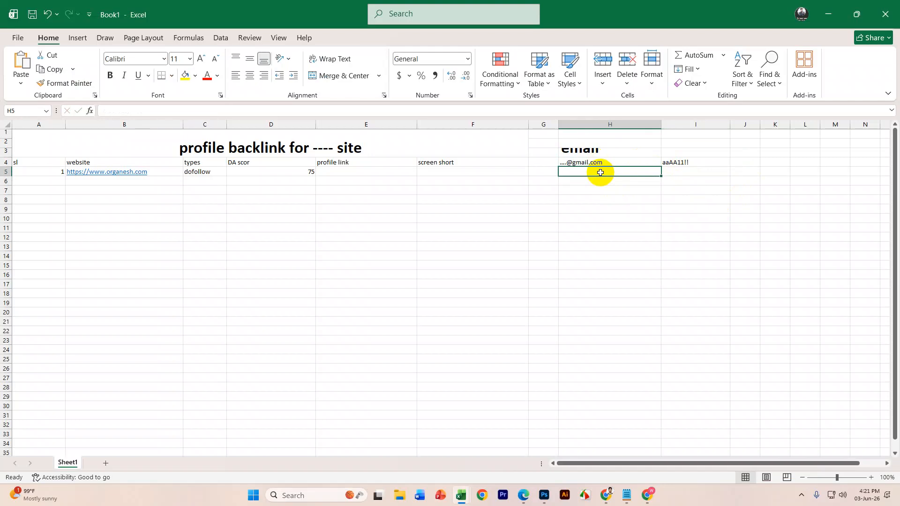
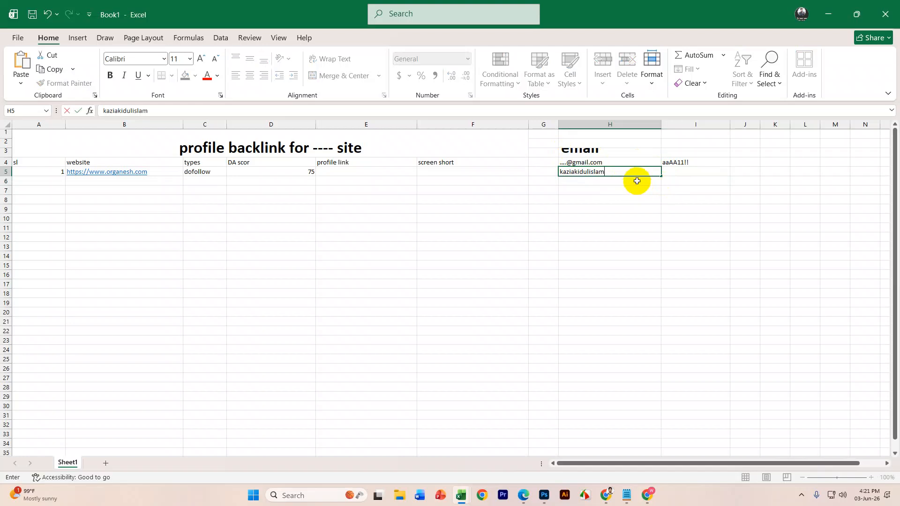
click(677, 171)
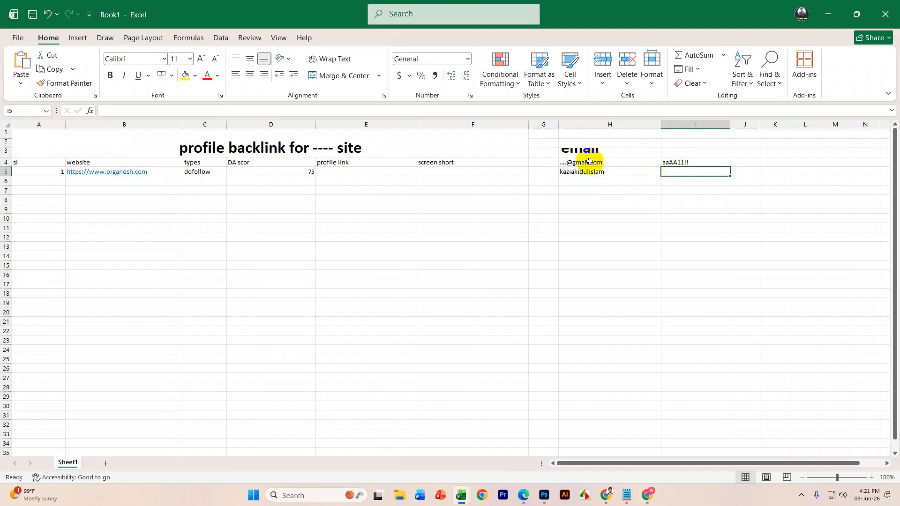
drag(589, 162, 699, 177)
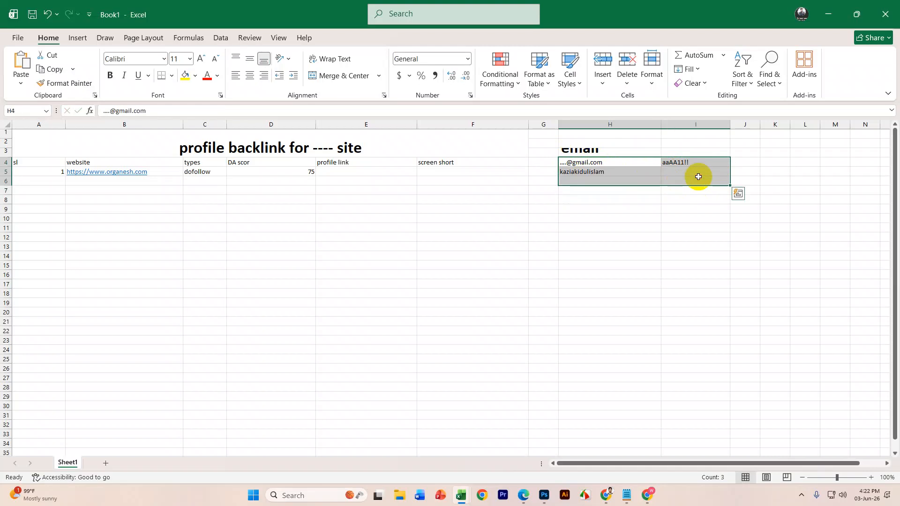
click(583, 201)
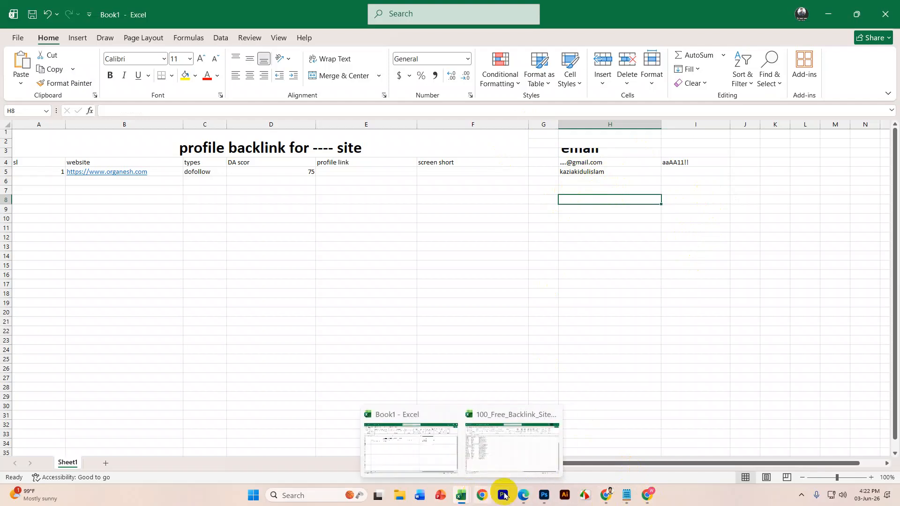
Step: Capture the Organesh profile page with Lightshot, upload it to prnt.sc and copy its link
mouse_move(605, 492)
click(518, 444)
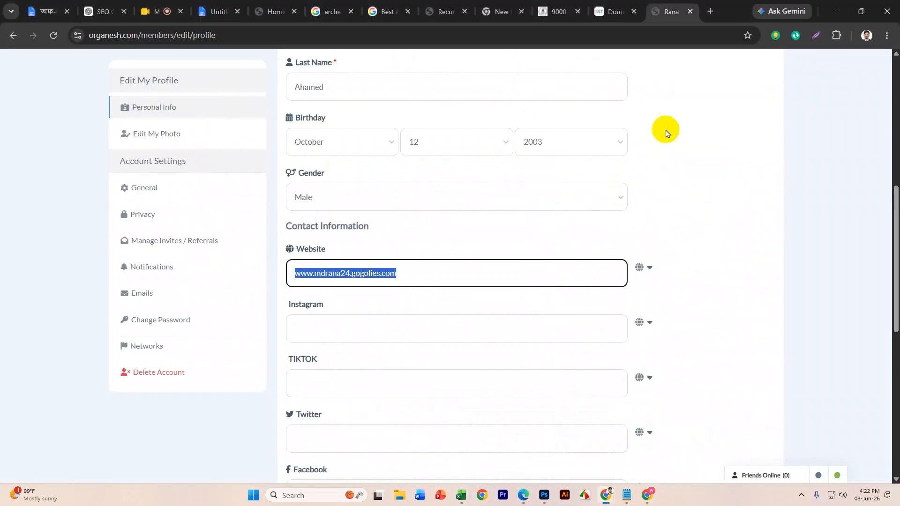
click(428, 270)
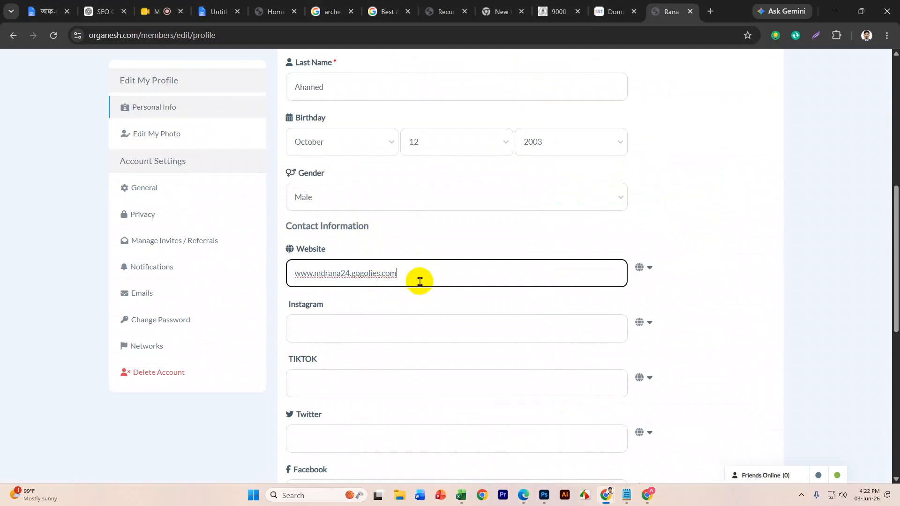
scroll(422, 276, up, 5)
scroll(356, 235, down, 3)
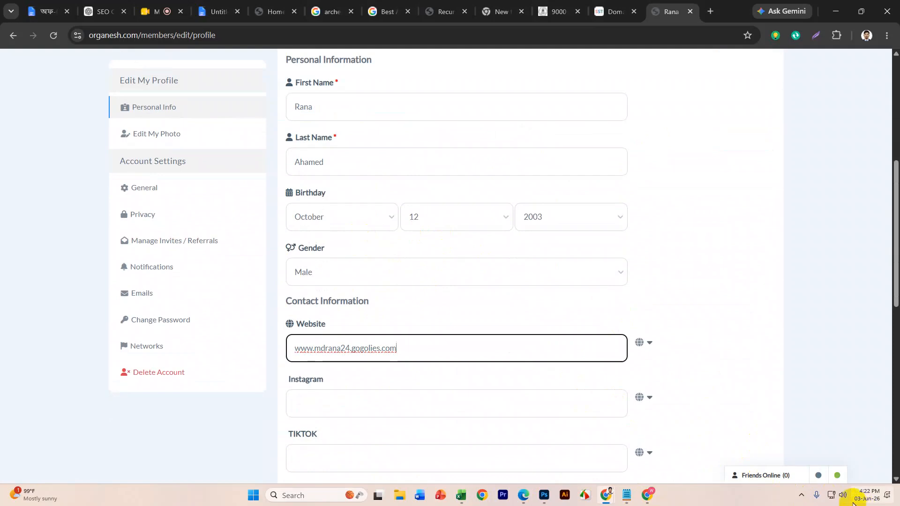
click(803, 496)
click(783, 467)
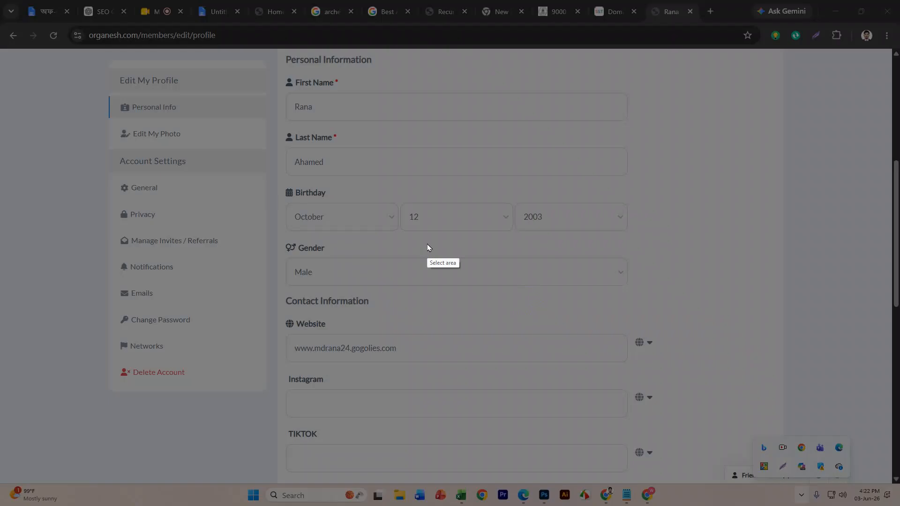
mouse_move(38, 44)
mouse_down()
mouse_move(181, 80)
mouse_move(680, 338)
mouse_move(839, 455)
mouse_move(810, 464)
mouse_up()
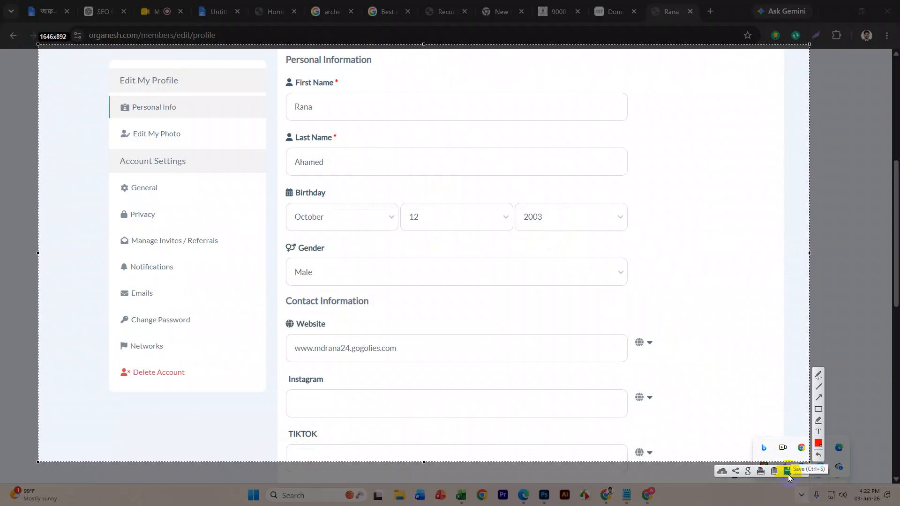
click(722, 471)
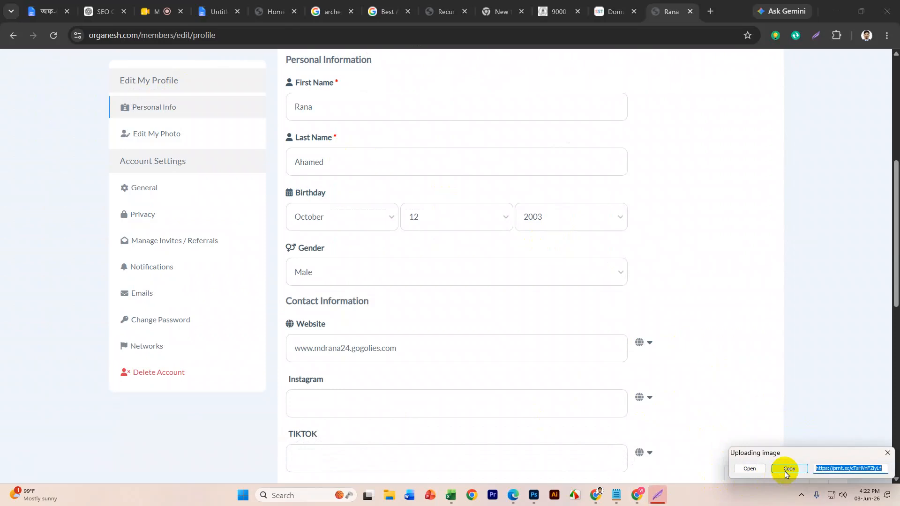
click(788, 471)
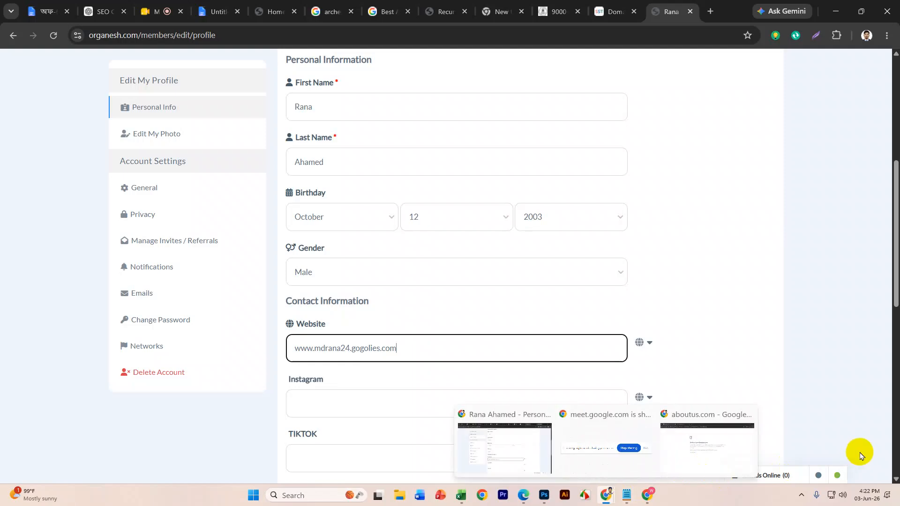
Step: Take a second capture of the profile page with the Website field boxed in red
click(802, 494)
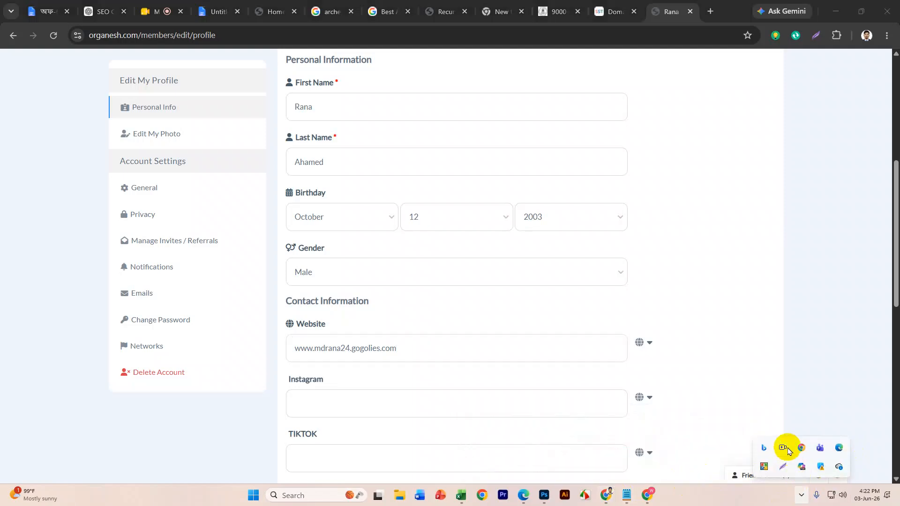
click(784, 466)
drag(79, 48, 854, 493)
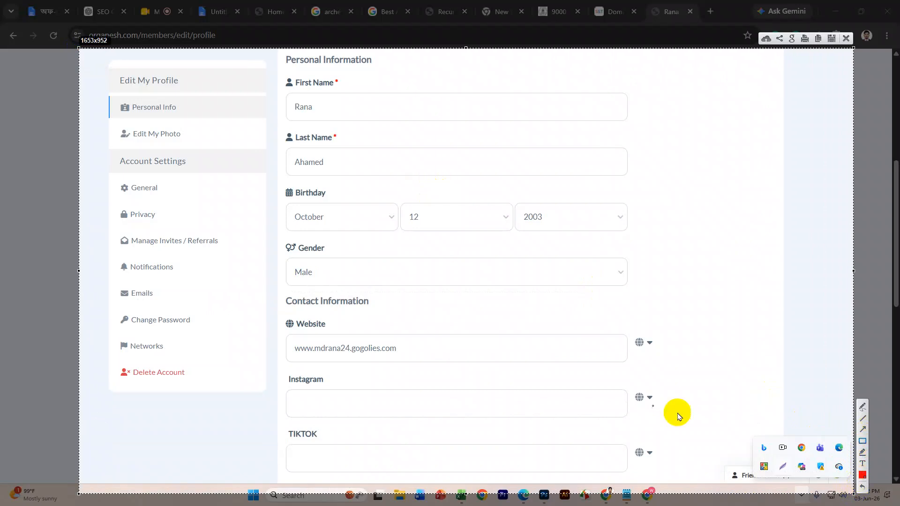
drag(277, 315, 661, 367)
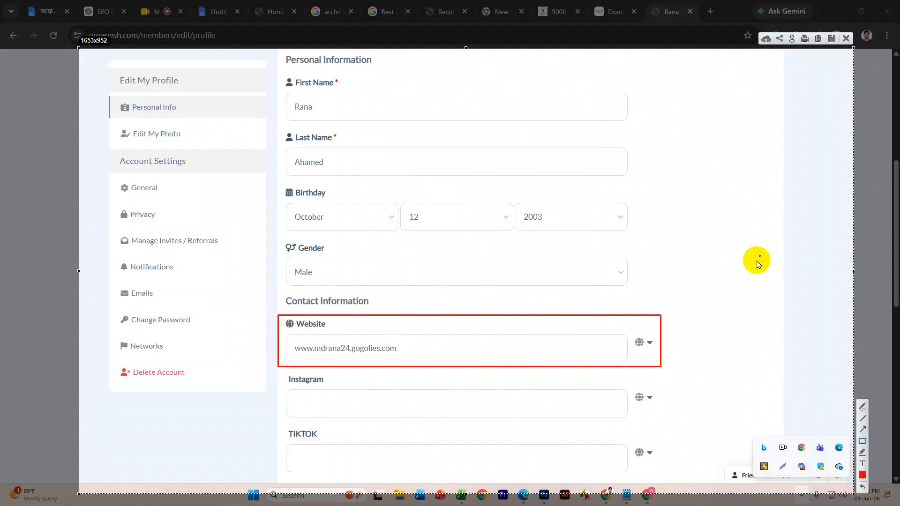
click(846, 38)
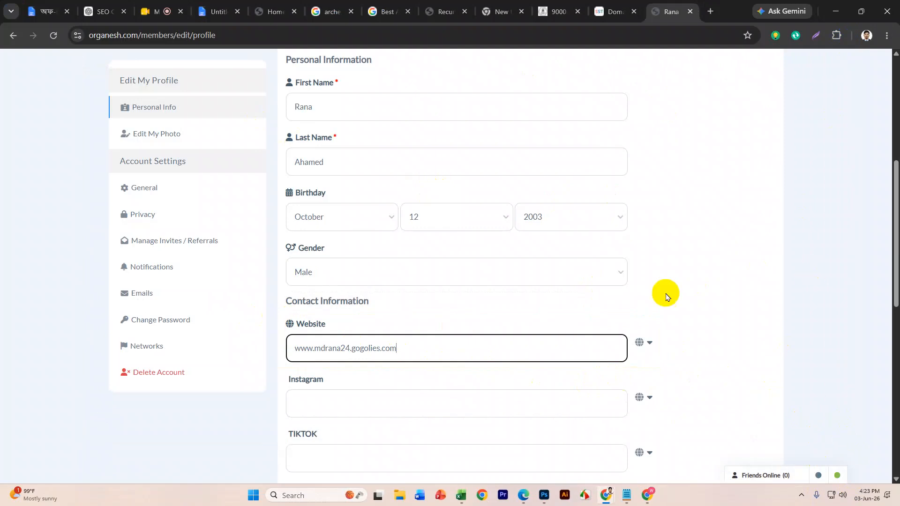
Step: Erase all the text in the About Me field so it is empty
scroll(440, 267, down, 4)
scroll(425, 269, up, 8)
scroll(305, 258, down, 10)
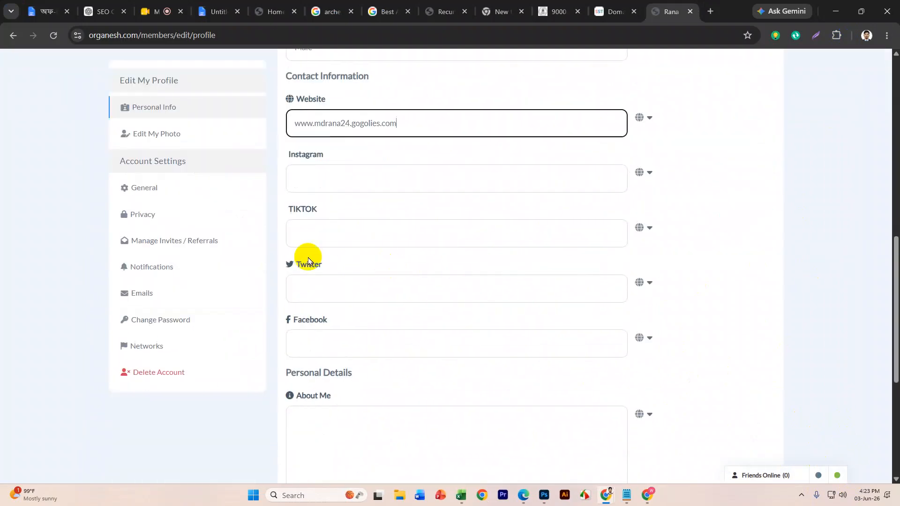
click(328, 101)
click(338, 149)
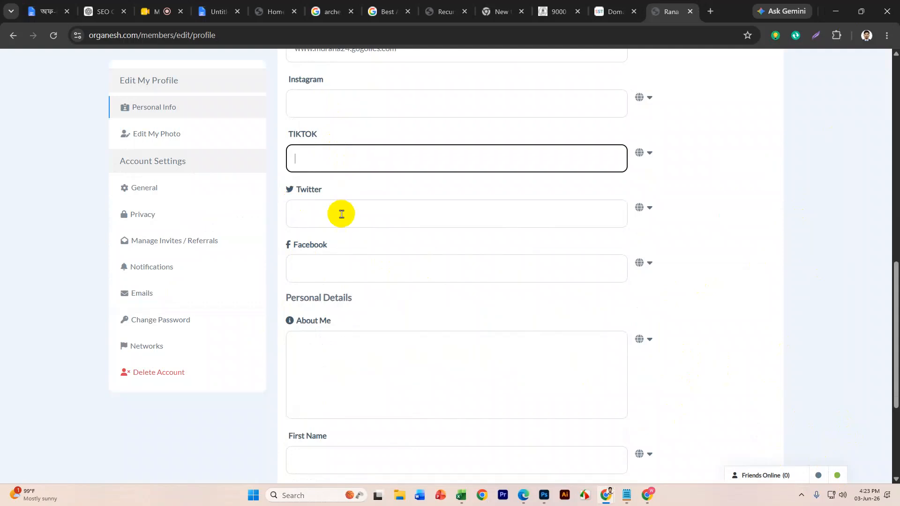
click(342, 214)
click(346, 265)
click(344, 356)
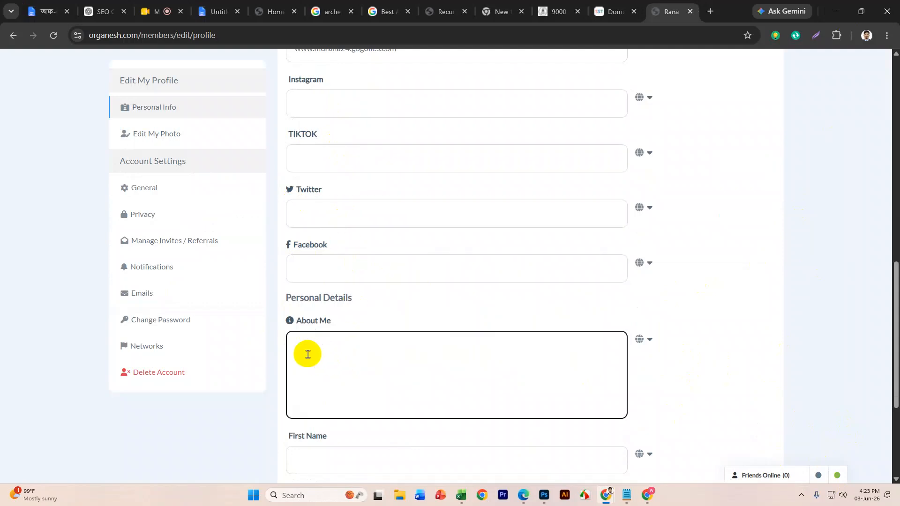
scroll(345, 370, down, 3)
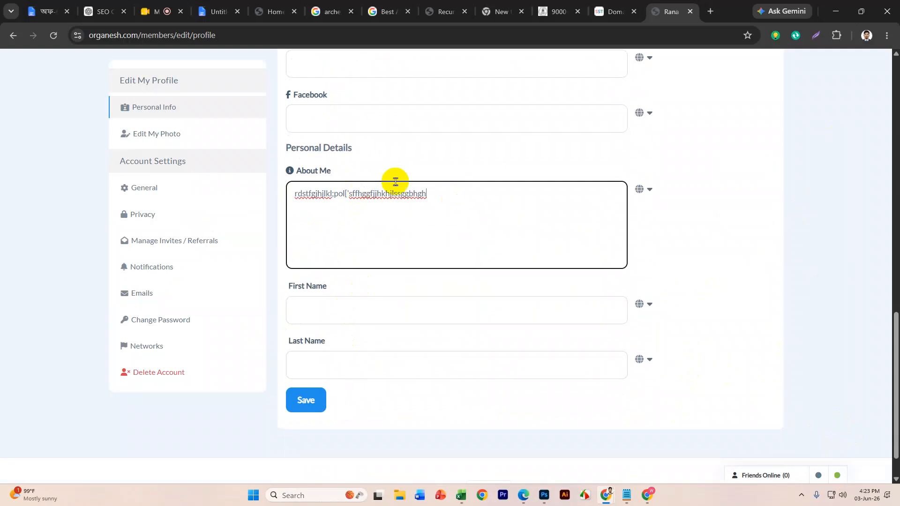
drag(296, 193, 336, 197)
key(BackSpace)
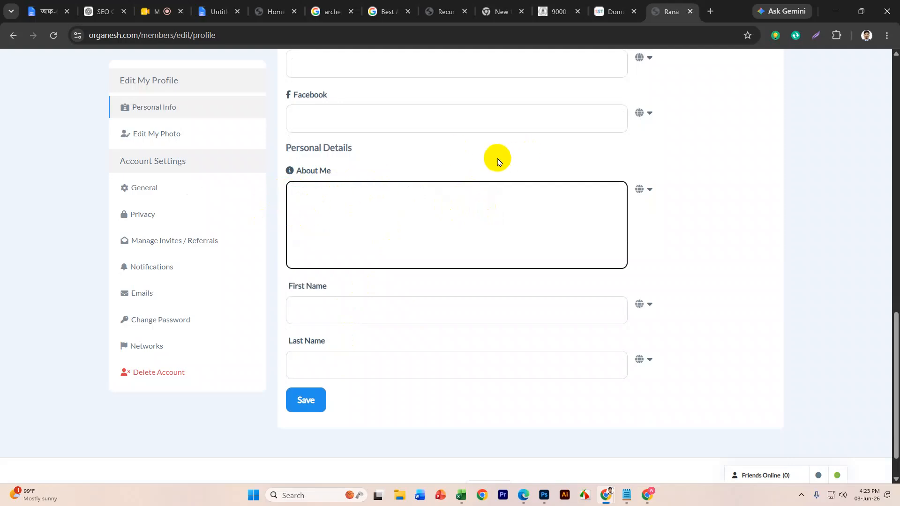
Step: Save the Organesh profile edits
scroll(498, 163, up, 3)
scroll(366, 344, down, 3)
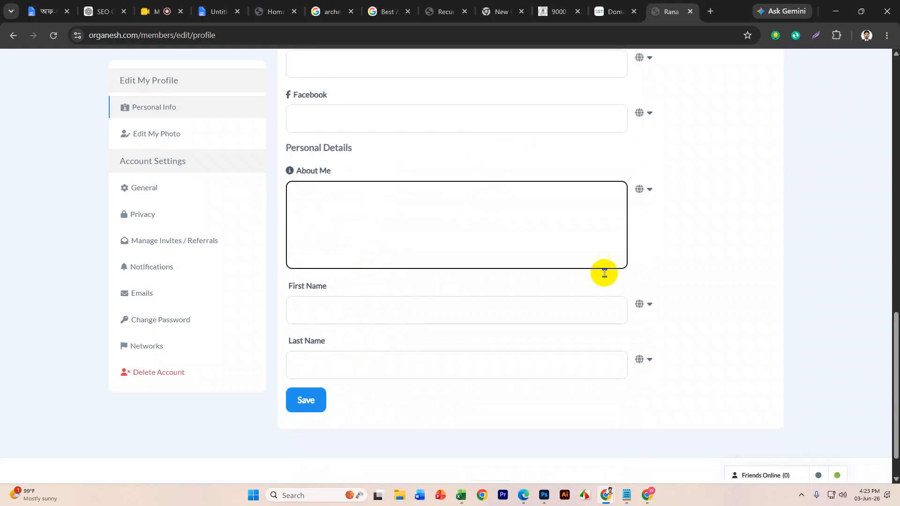
click(297, 401)
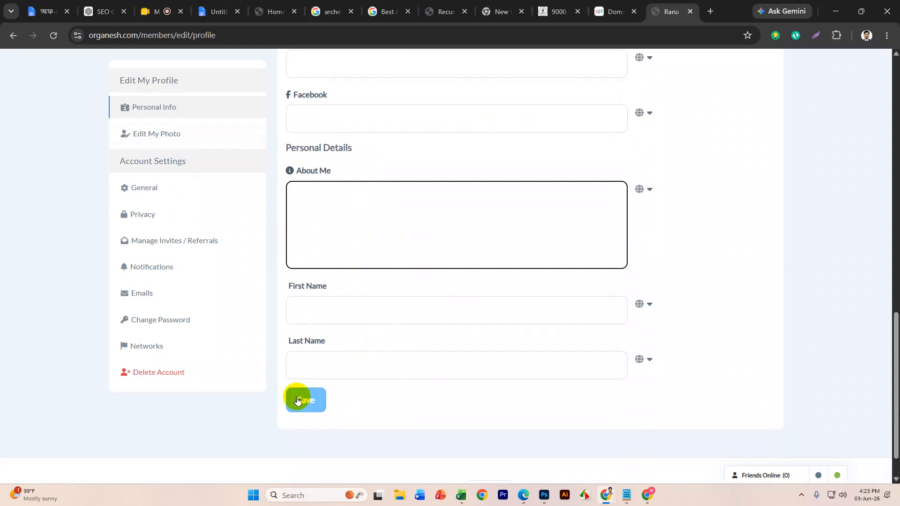
click(297, 400)
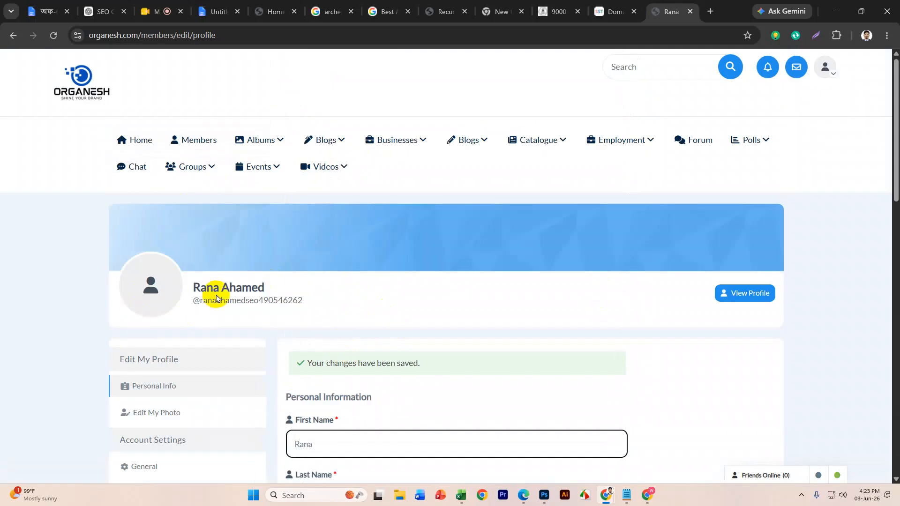
Step: Open the member's public profile page and preview its profile photo upload choices
click(206, 288)
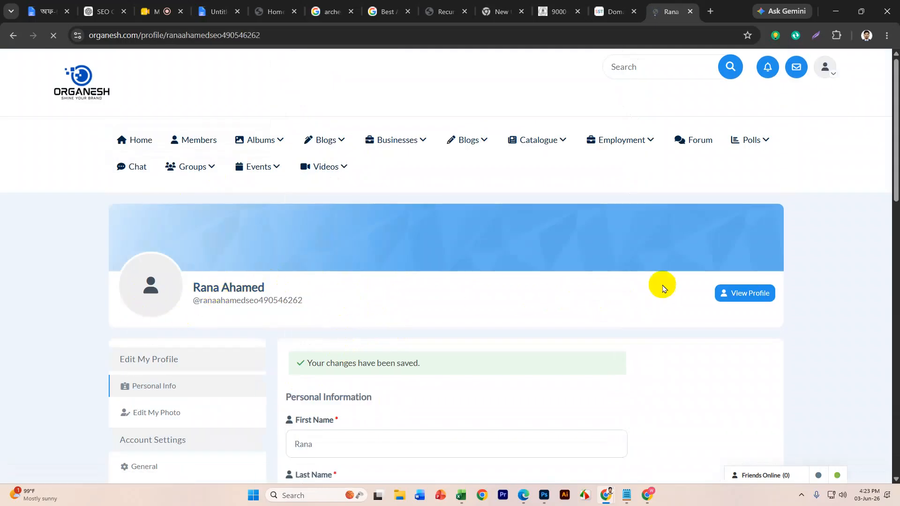
scroll(490, 303, down, 3)
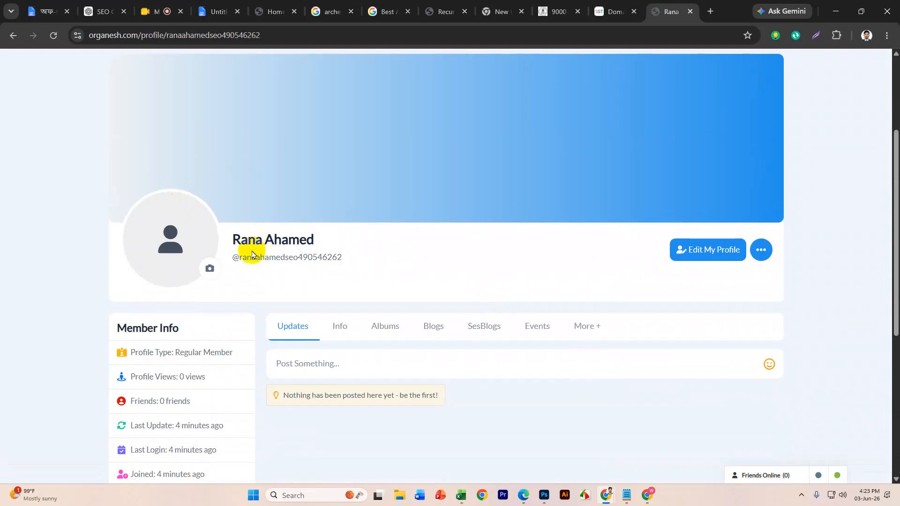
click(202, 266)
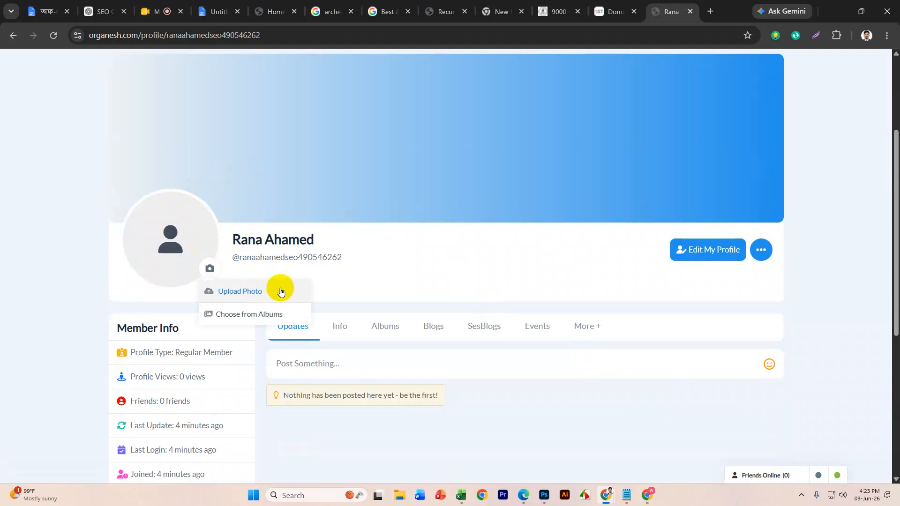
click(277, 284)
click(208, 269)
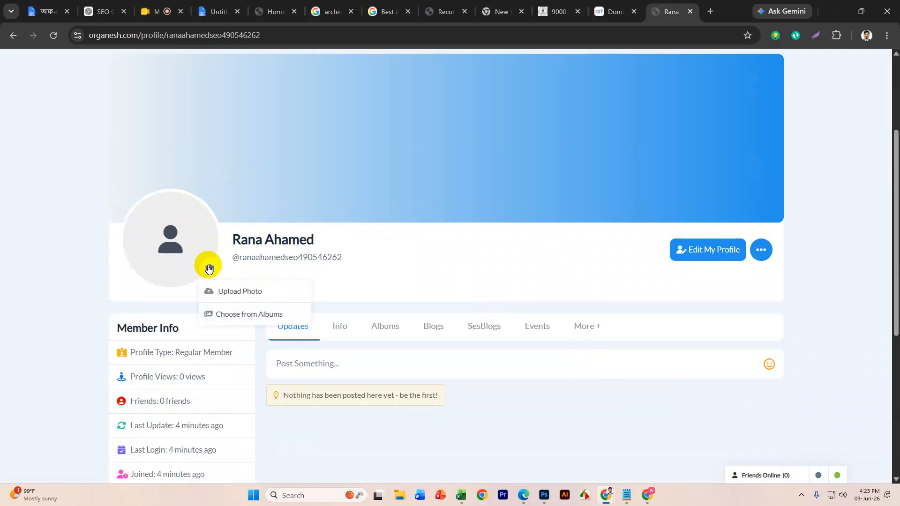
Step: Check the cover photo options and copy the public profile page's web address
scroll(399, 230, up, 3)
scroll(221, 260, down, 2)
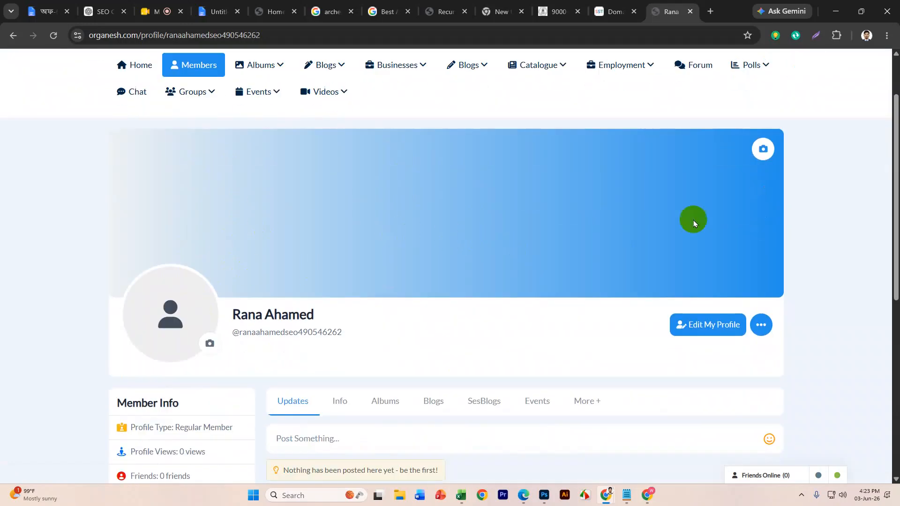
click(759, 148)
scroll(253, 268, down, 1)
scroll(252, 270, up, 1)
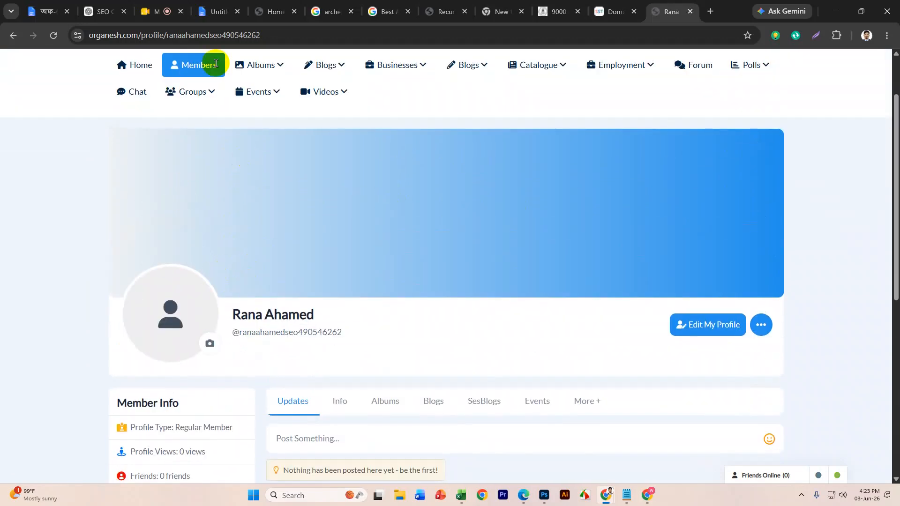
click(264, 38)
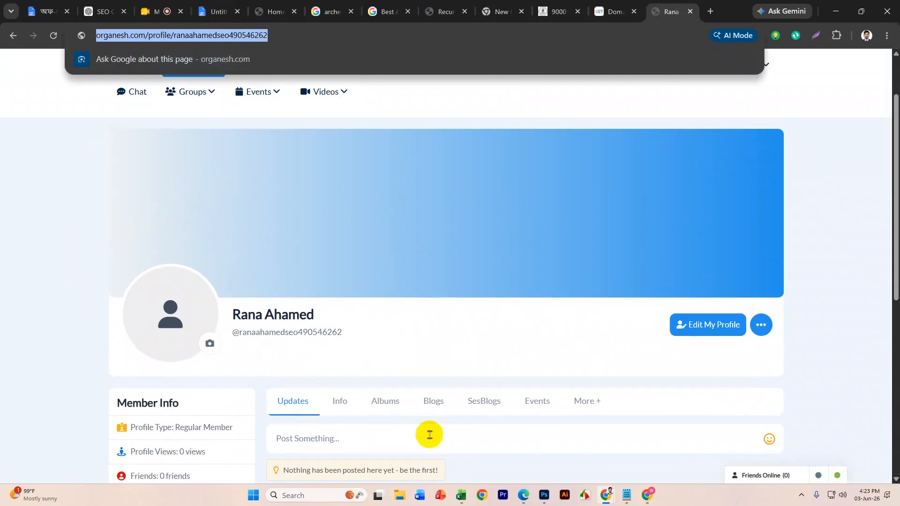
click(462, 495)
Step: Paste the Organesh profile address into Book1 cell E5 under profile link
click(434, 444)
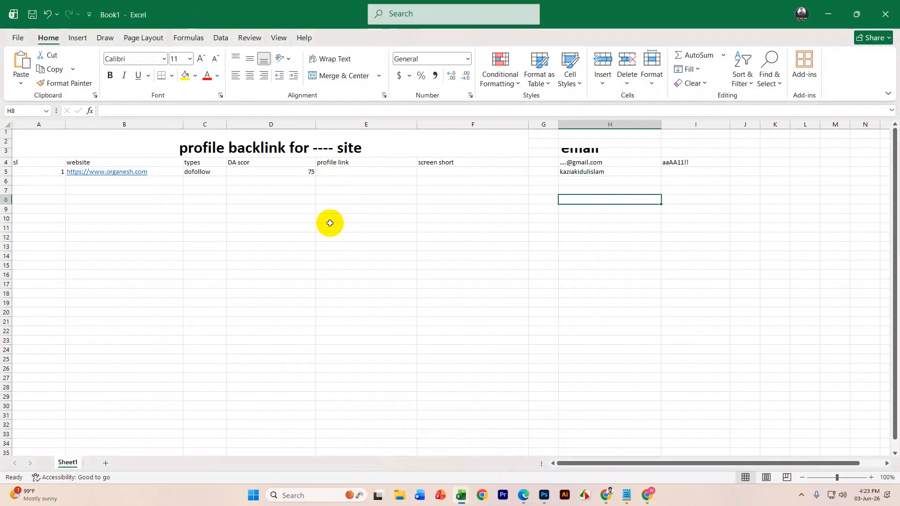
click(363, 173)
key(ctrl+v)
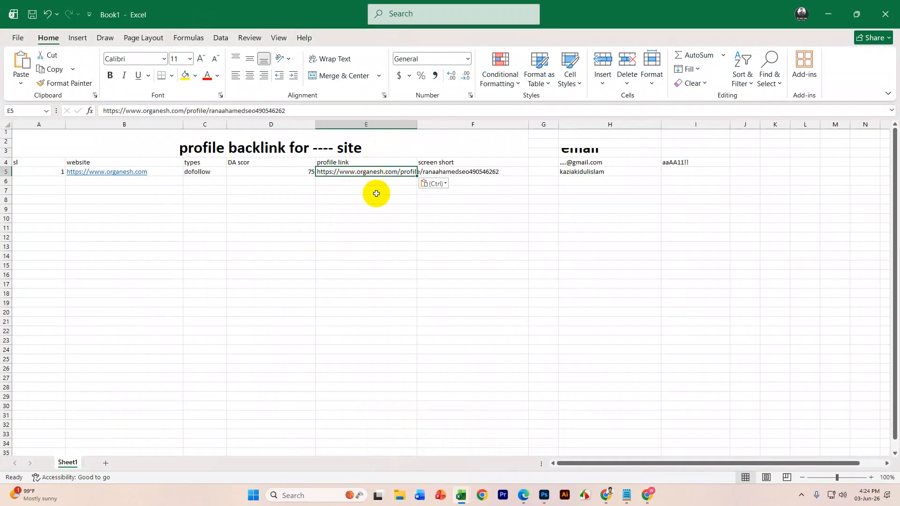
click(377, 194)
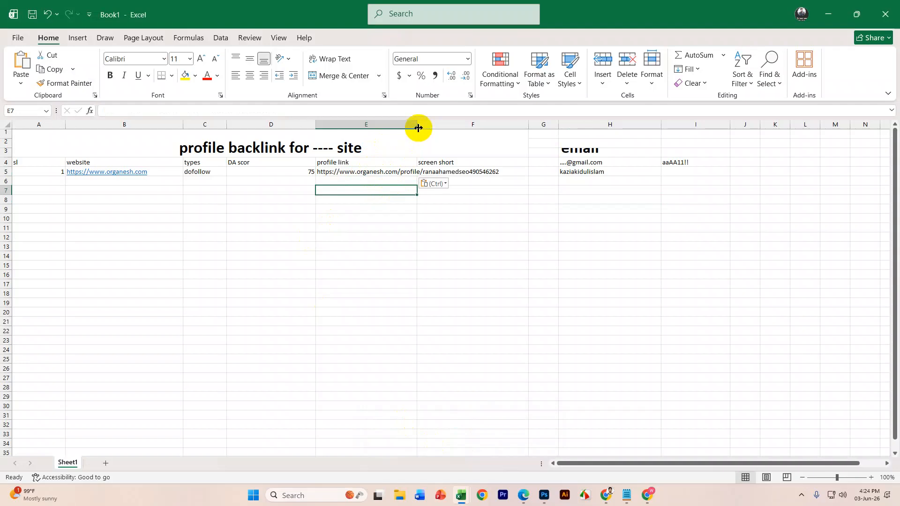
Step: Put cell F5 under screen short into edit mode and return to the profile page
click(451, 175)
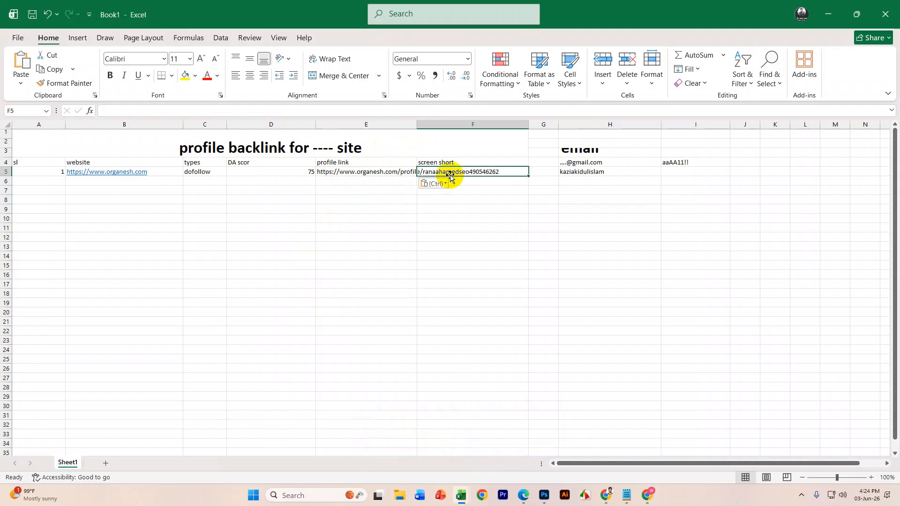
double_click(451, 174)
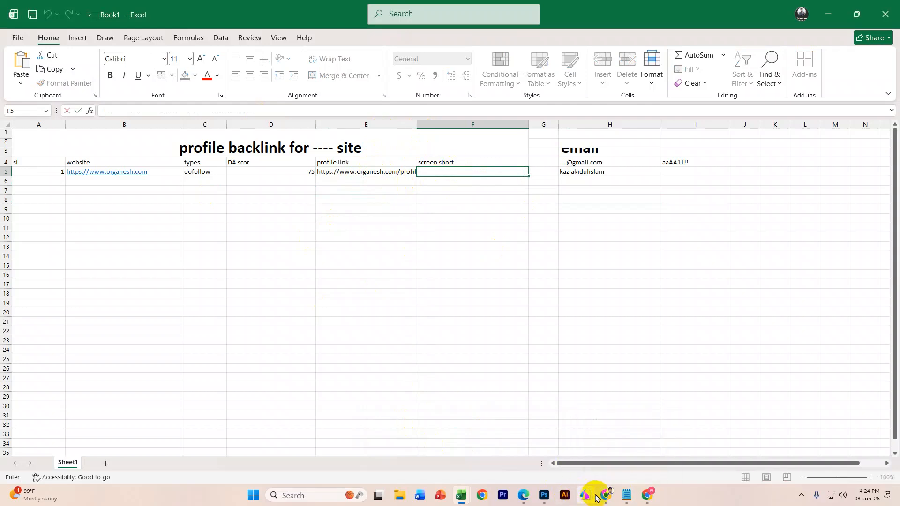
mouse_move(605, 492)
click(552, 453)
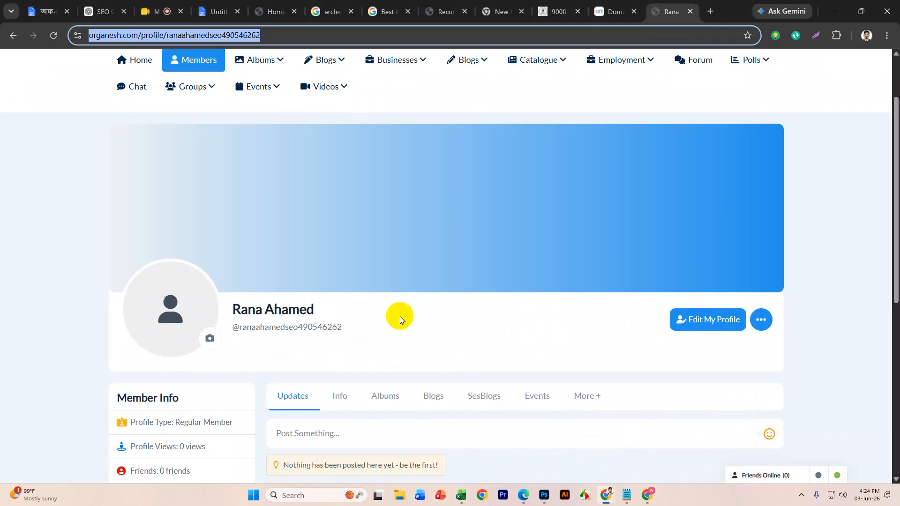
Step: Show the profile's Info tab with the Website link and capture the full screen in Lightshot
scroll(400, 320, down, 5)
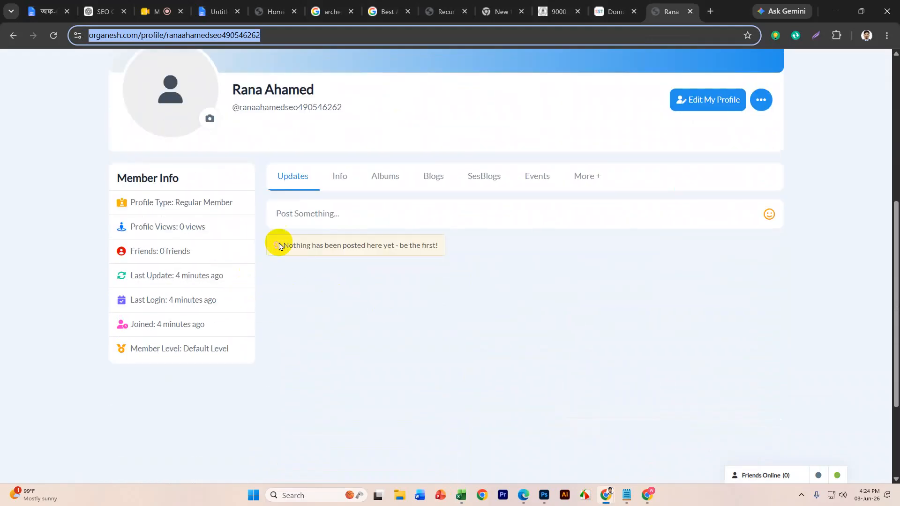
click(338, 179)
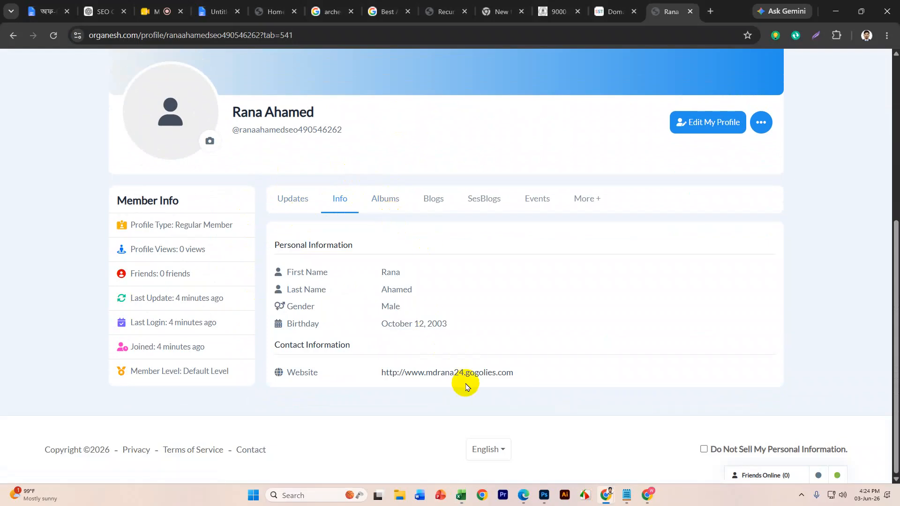
click(800, 496)
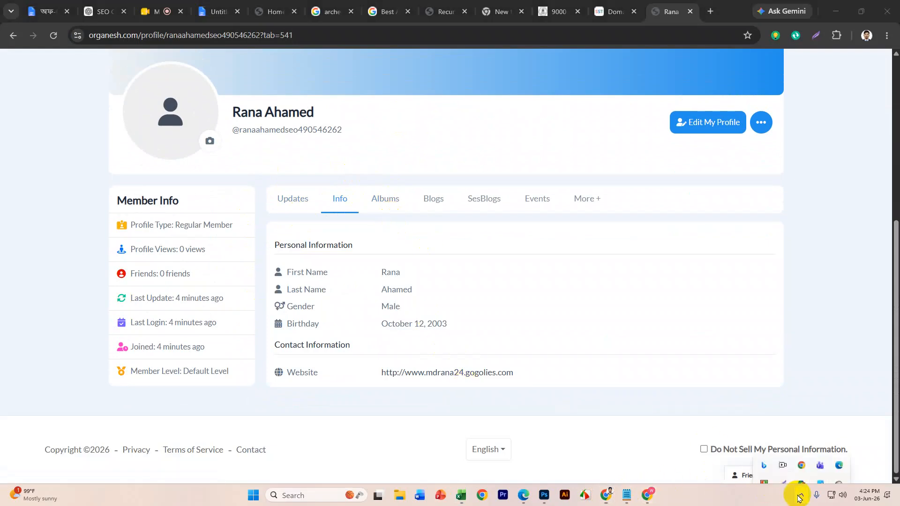
click(784, 468)
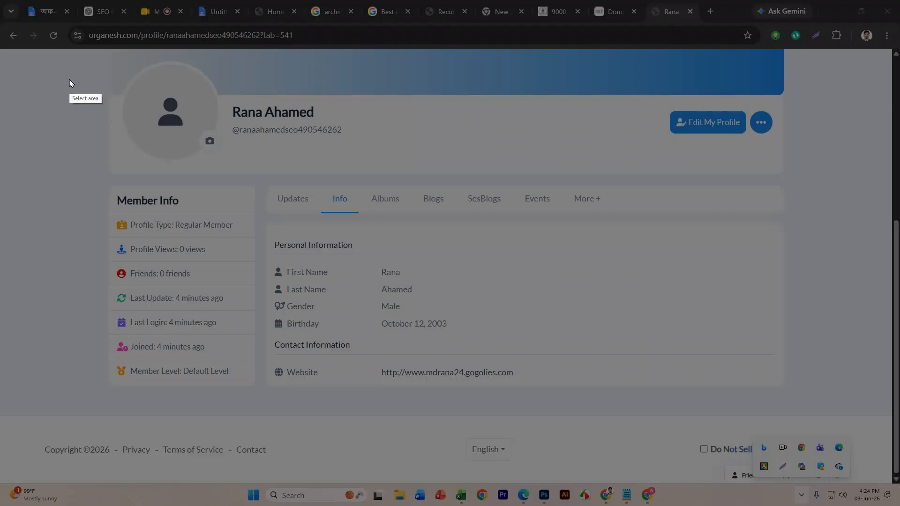
drag(12, 41, 899, 505)
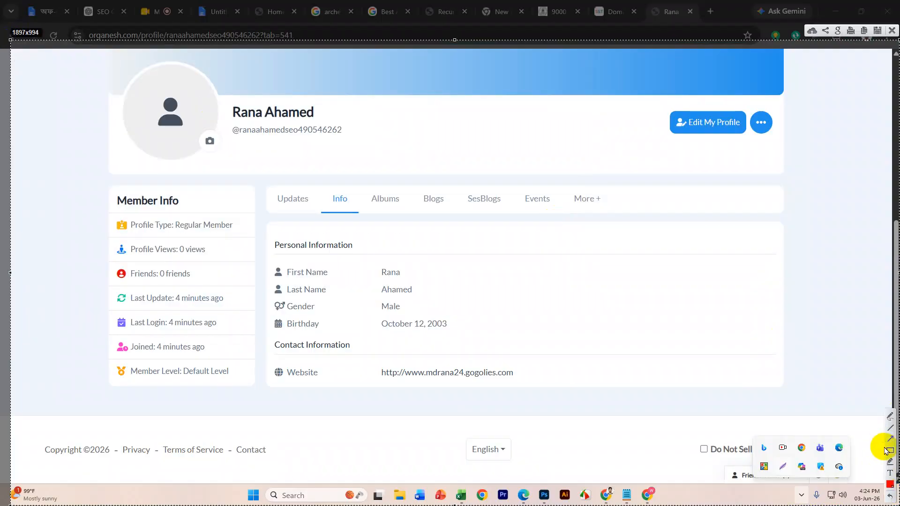
Step: Mark the Website link row with a red box and a red arrow
click(889, 451)
drag(354, 351, 546, 406)
click(891, 441)
mouse_move(694, 371)
mouse_down()
mouse_move(481, 371)
mouse_move(521, 379)
mouse_up()
Step: Box and arrow the username area in red, then upload the capture and copy its link
mouse_move(241, 150)
mouse_down()
mouse_move(347, 159)
mouse_move(391, 149)
mouse_up()
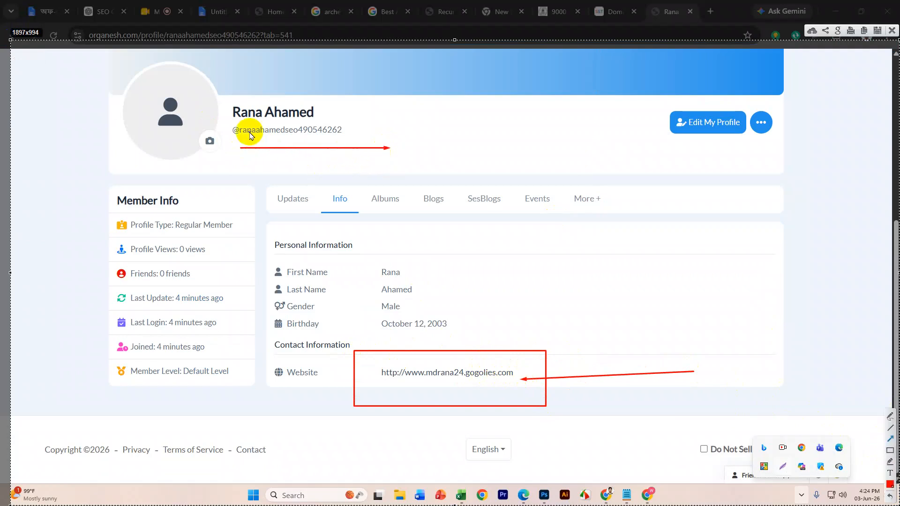
click(889, 451)
drag(234, 136, 500, 176)
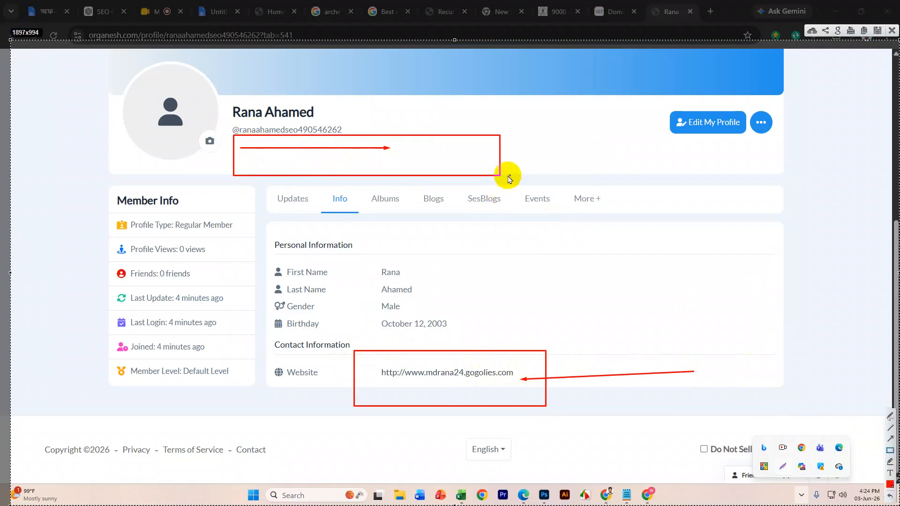
click(891, 438)
mouse_move(845, 319)
mouse_down()
mouse_move(623, 191)
mouse_move(454, 161)
mouse_up()
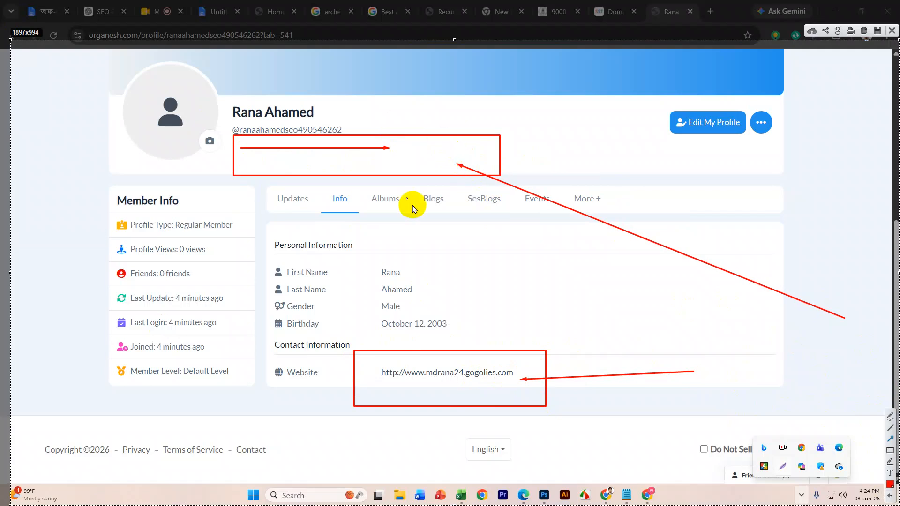
click(813, 29)
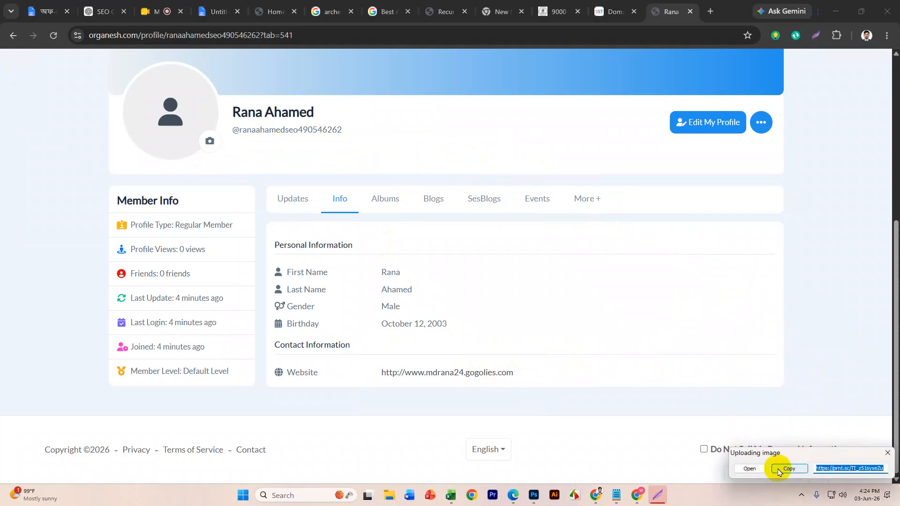
click(780, 470)
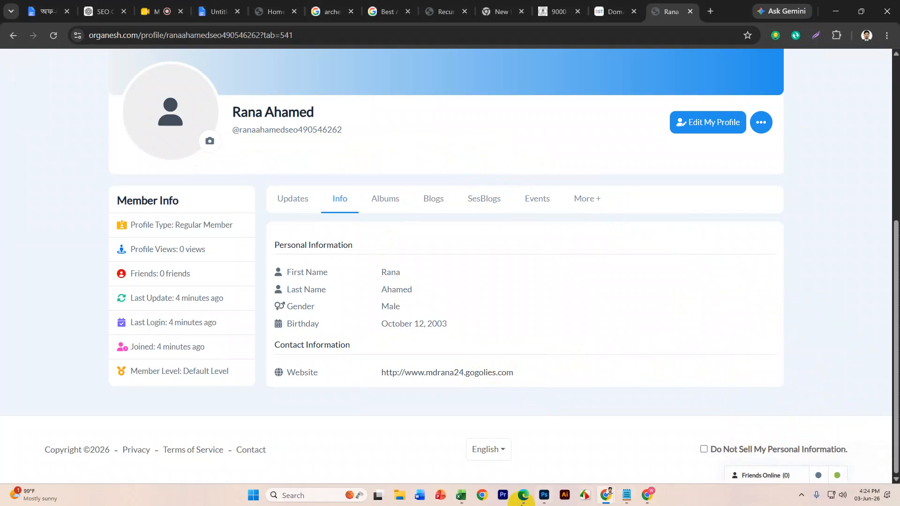
Step: Commit the prnt.sc screenshot link in cell F5 and open it in the browser
mouse_move(459, 496)
click(422, 443)
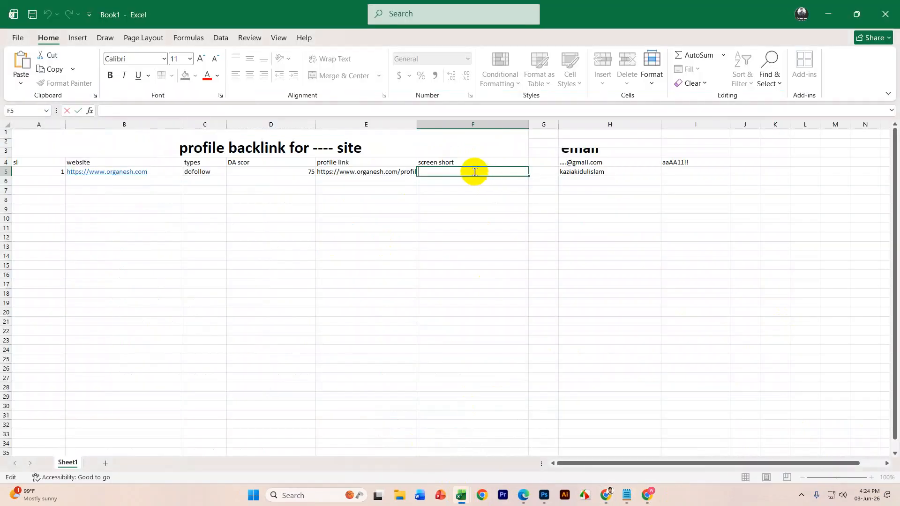
click(402, 246)
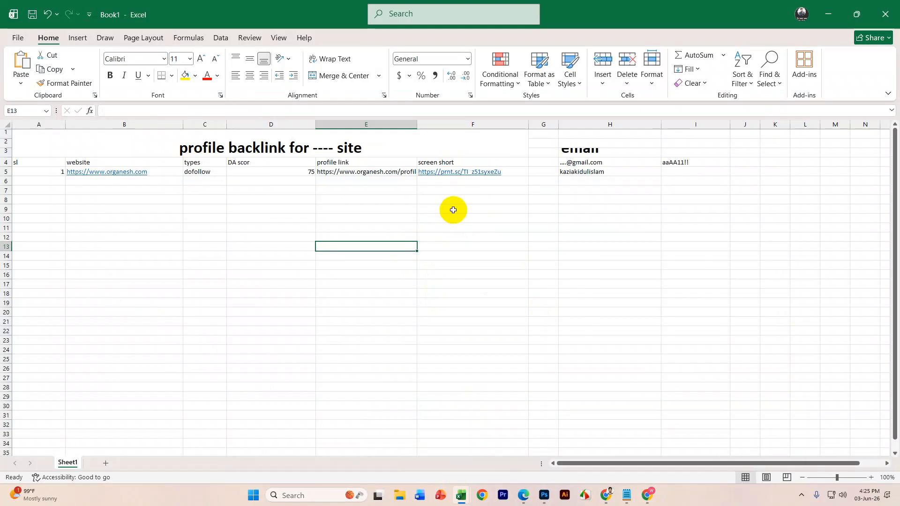
click(455, 173)
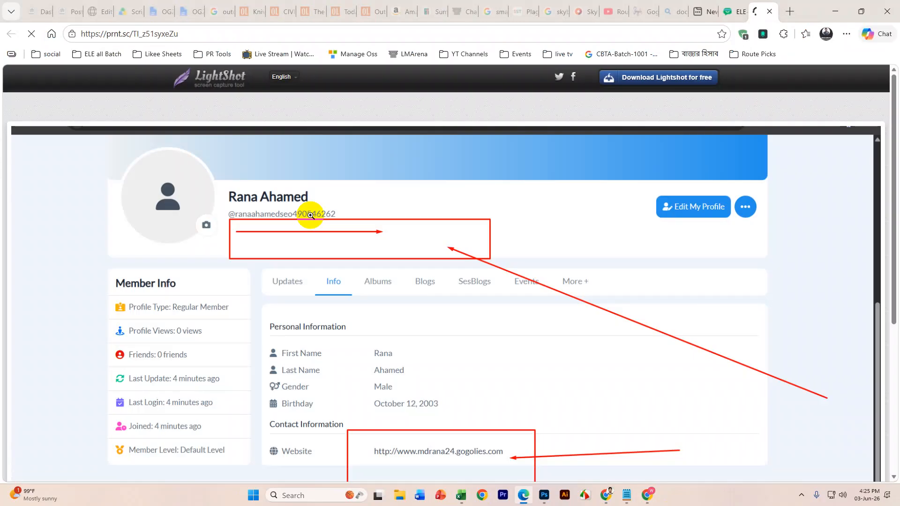
scroll(510, 295, down, 3)
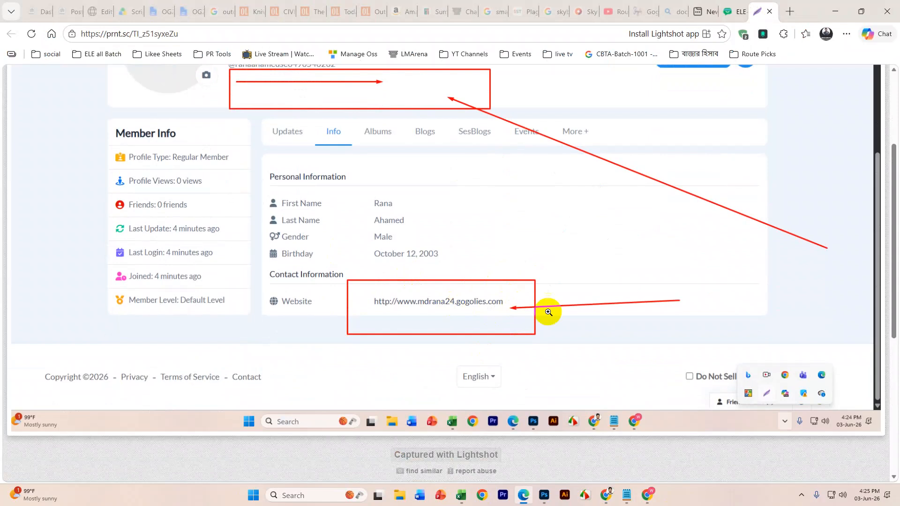
scroll(565, 314, up, 3)
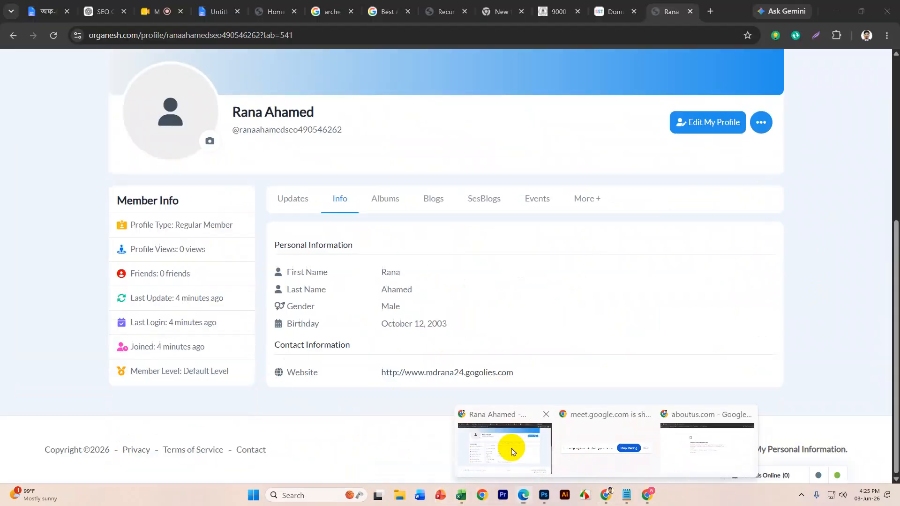
Step: Look through the open Chrome tabs and open a new blank tab
click(513, 449)
click(41, 9)
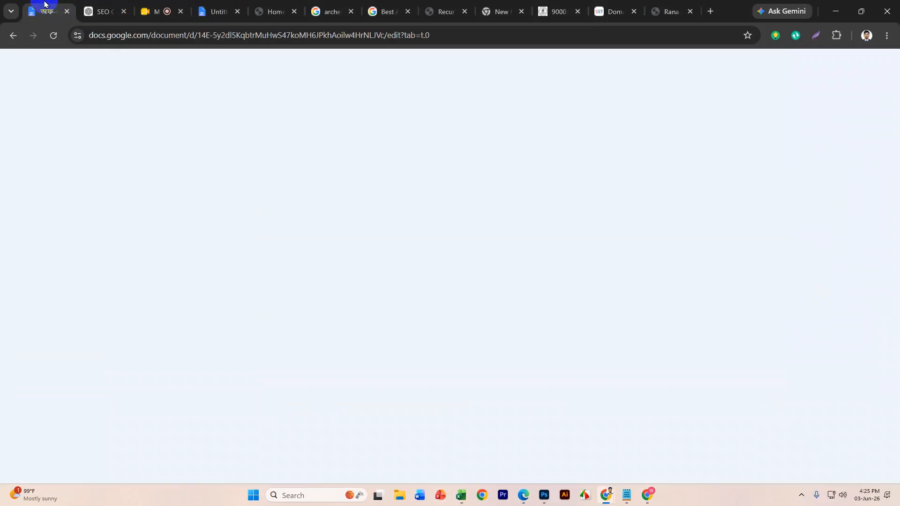
click(133, 8)
click(134, 9)
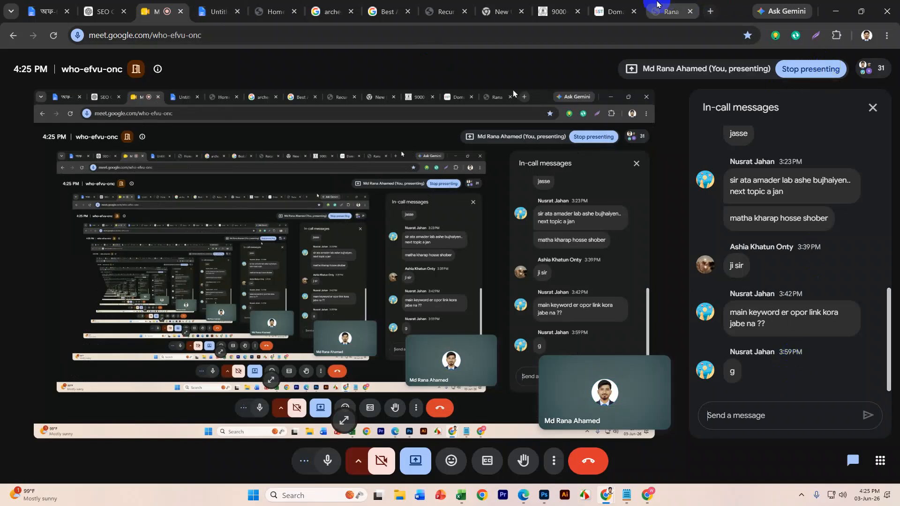
click(710, 9)
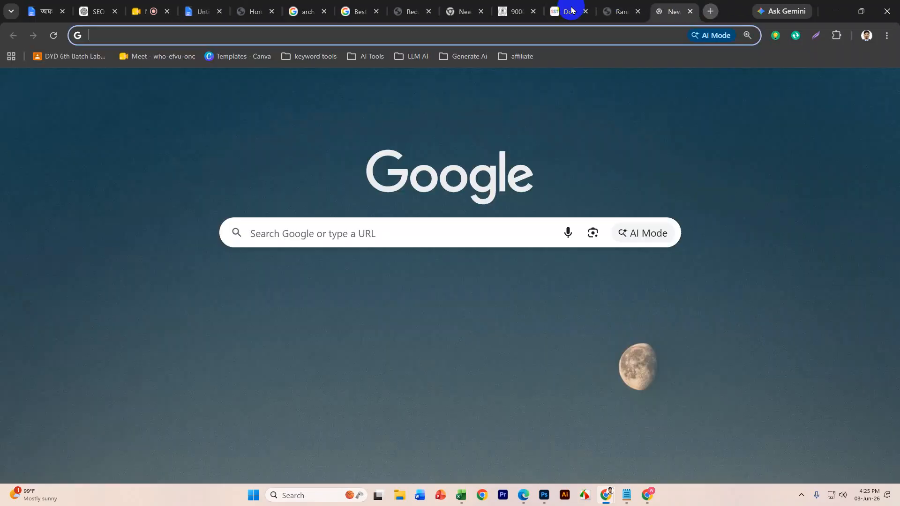
click(408, 28)
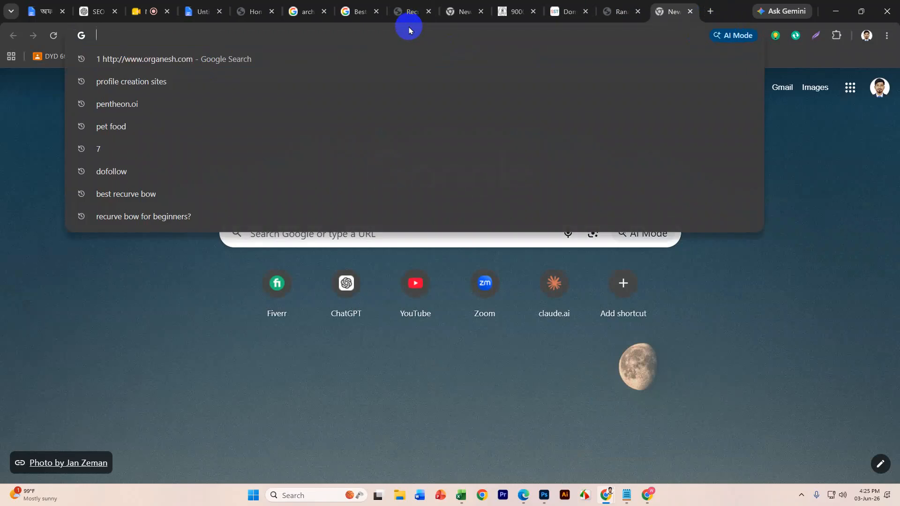
click(195, 299)
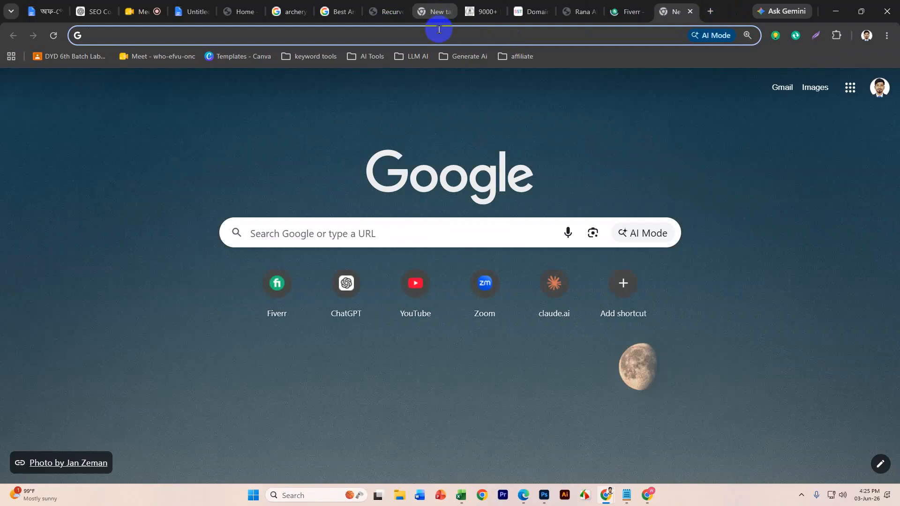
Step: Search Google for 'seo clark' and open the SEOClerks marketplace result
click(441, 36)
text(seo cl)
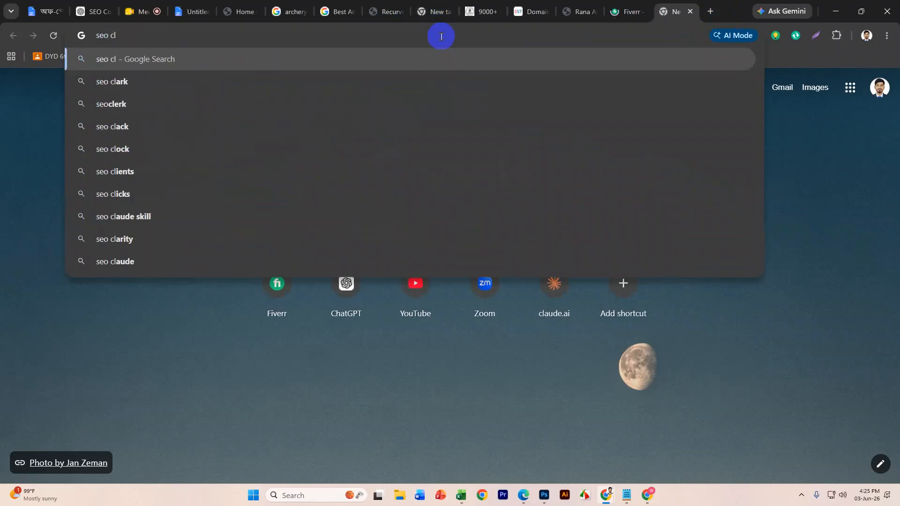
text(ark)
key(Return)
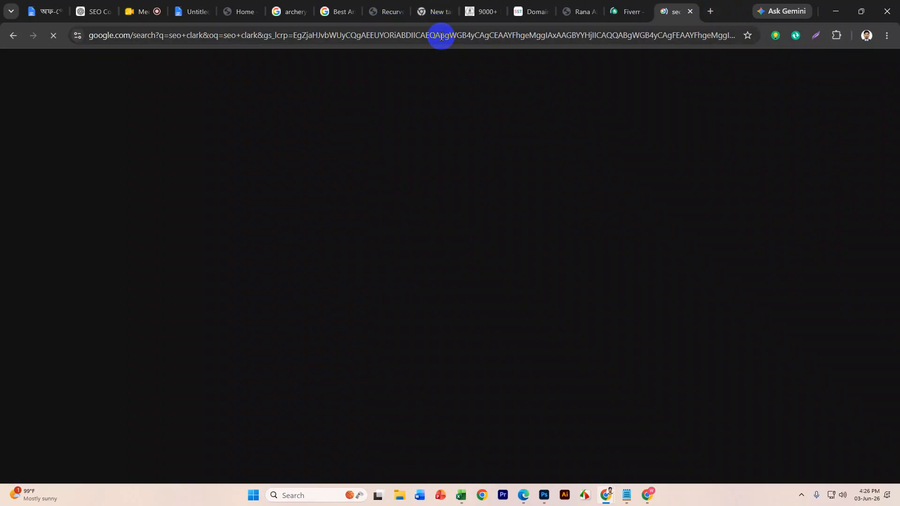
click(711, 11)
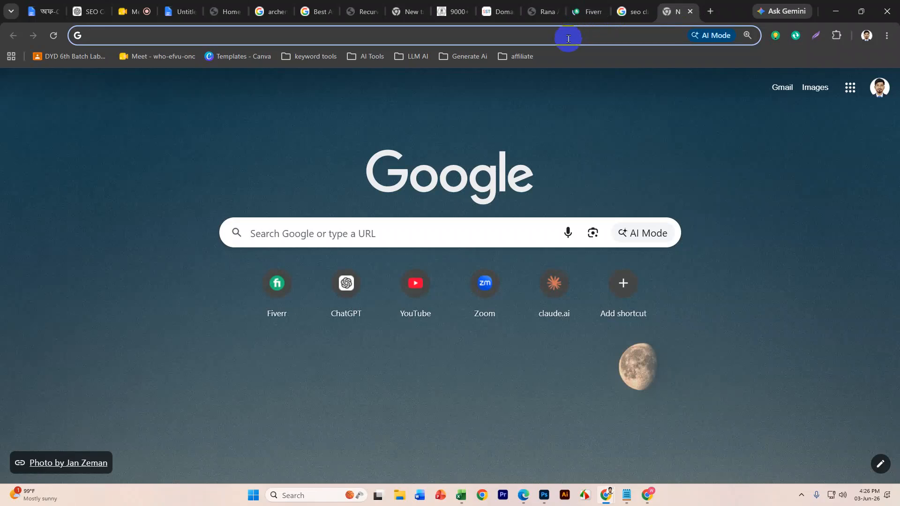
click(633, 11)
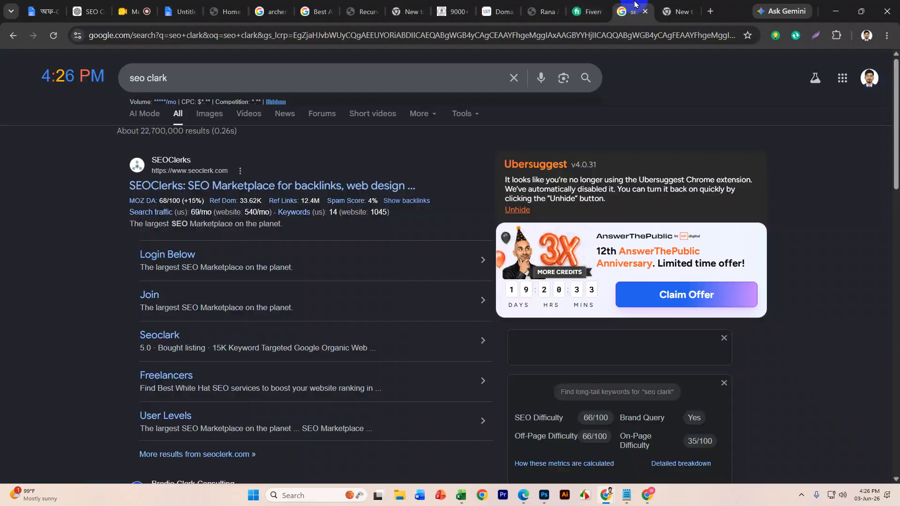
click(176, 186)
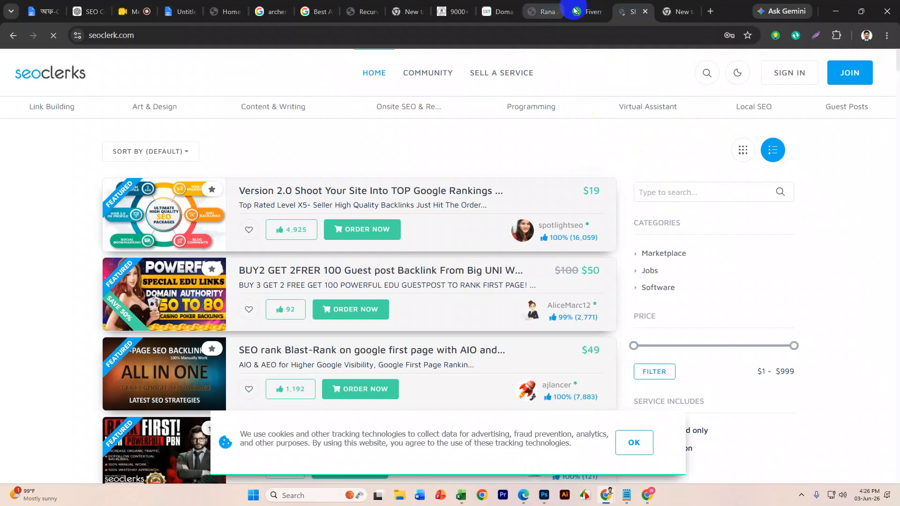
Step: Search Fiverr for 'backlink' services
click(588, 12)
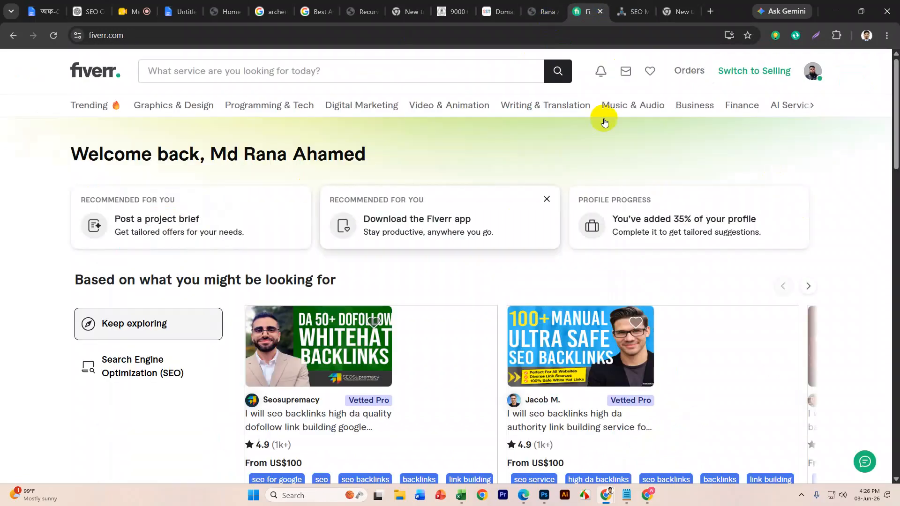
click(272, 71)
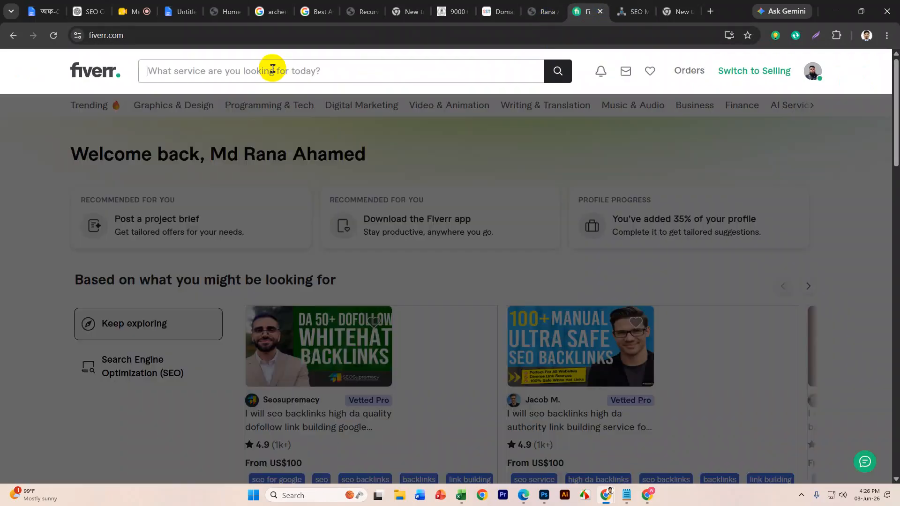
text(back)
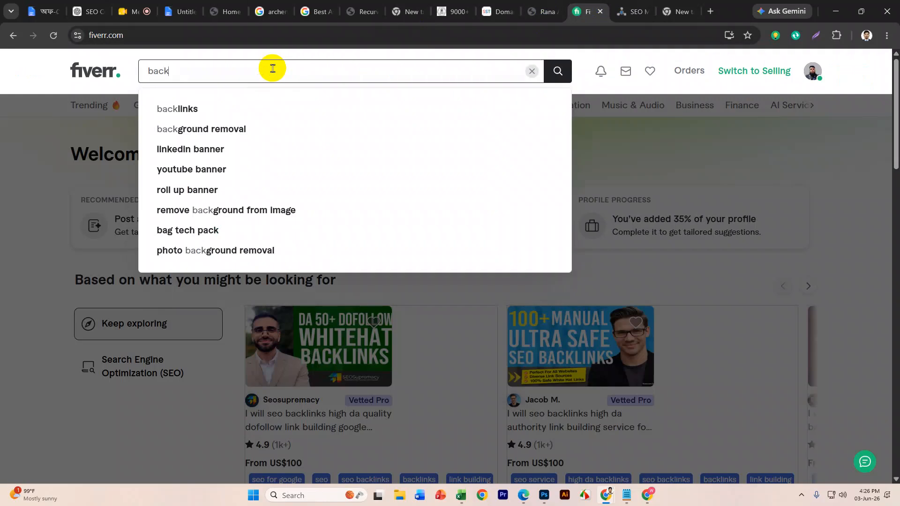
text(links)
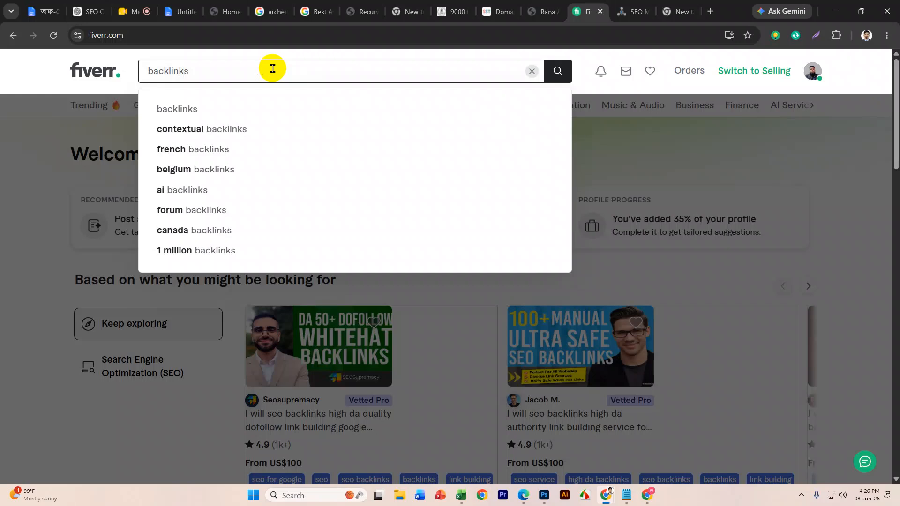
key(Return)
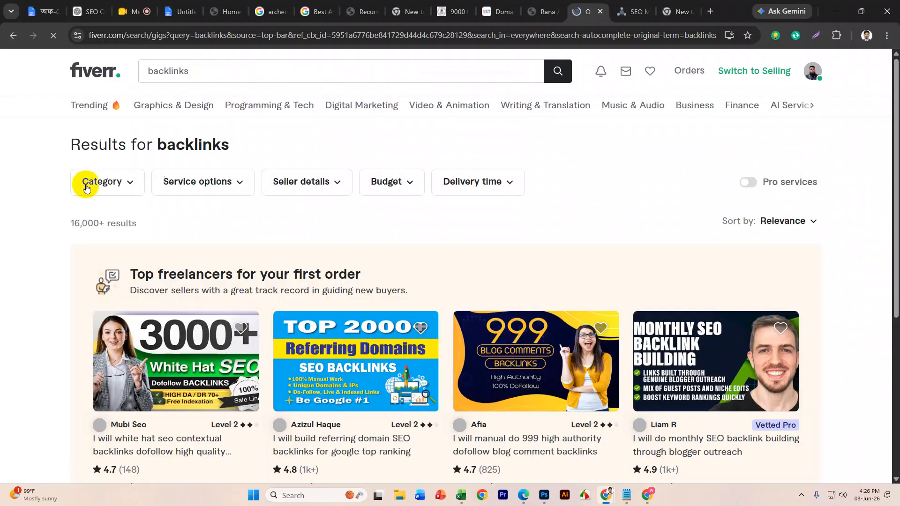
Step: Add 'profile' to the query to search for profile backlink
click(202, 71)
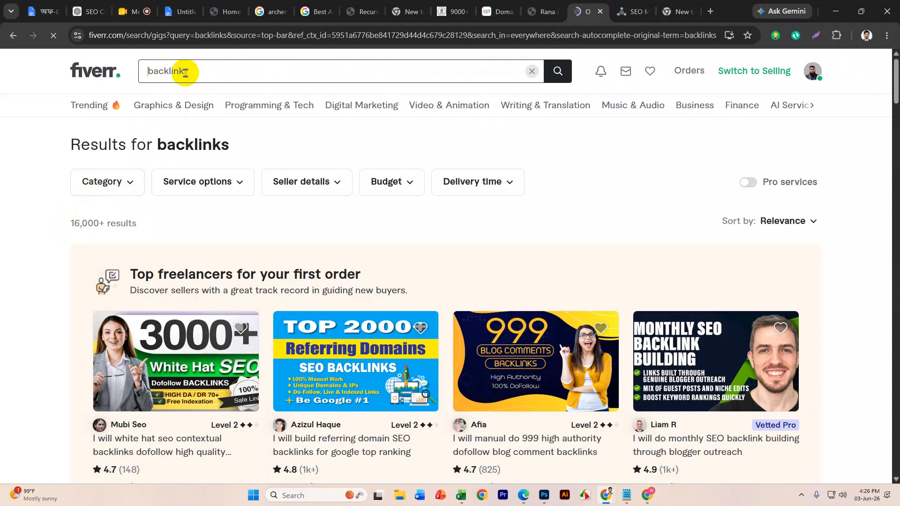
text(p)
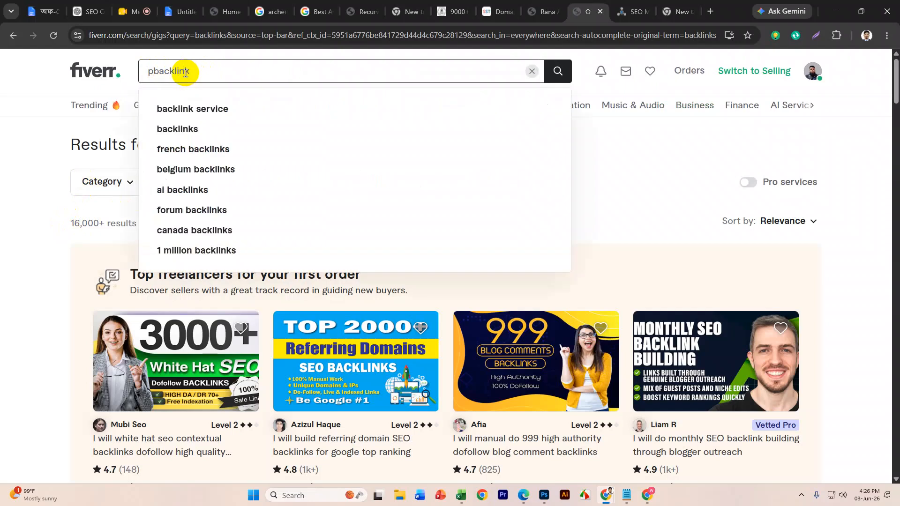
text(rofile)
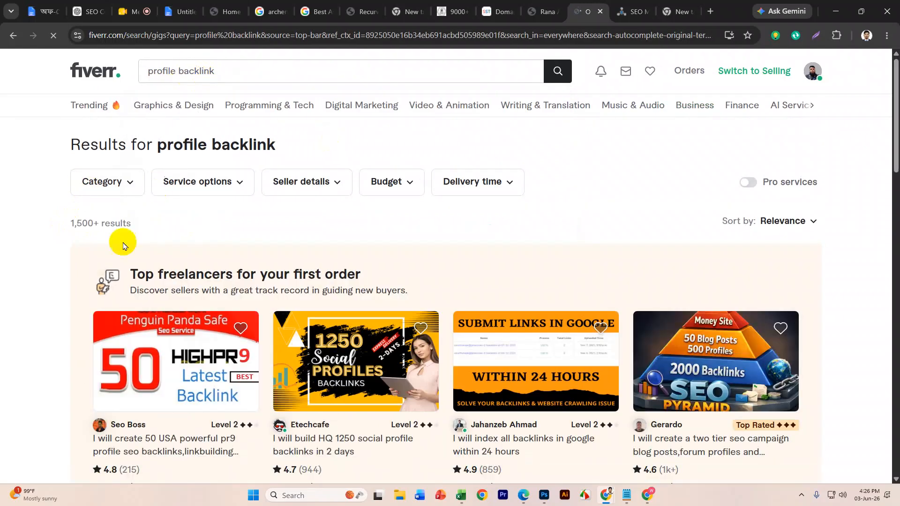
click(238, 78)
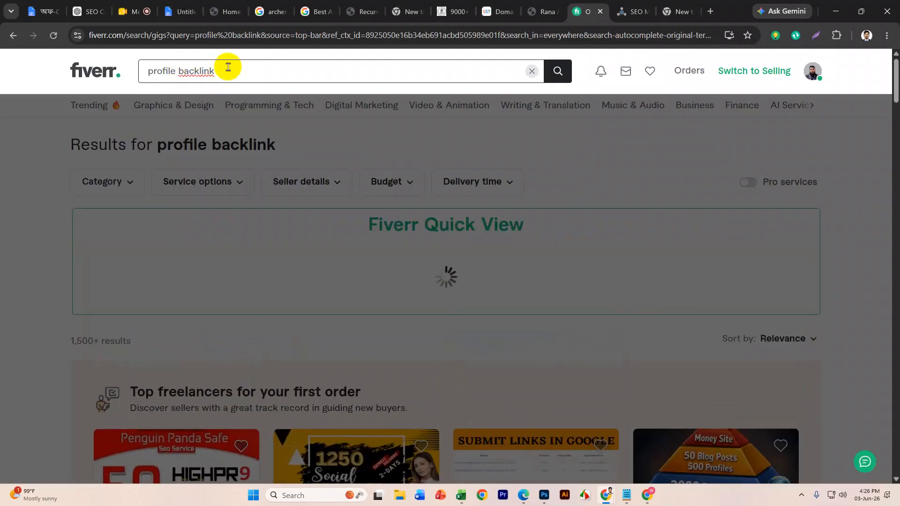
Step: Replace the Fiverr query with the focus keyword 'profile backlinks' and search
drag(224, 75, 136, 72)
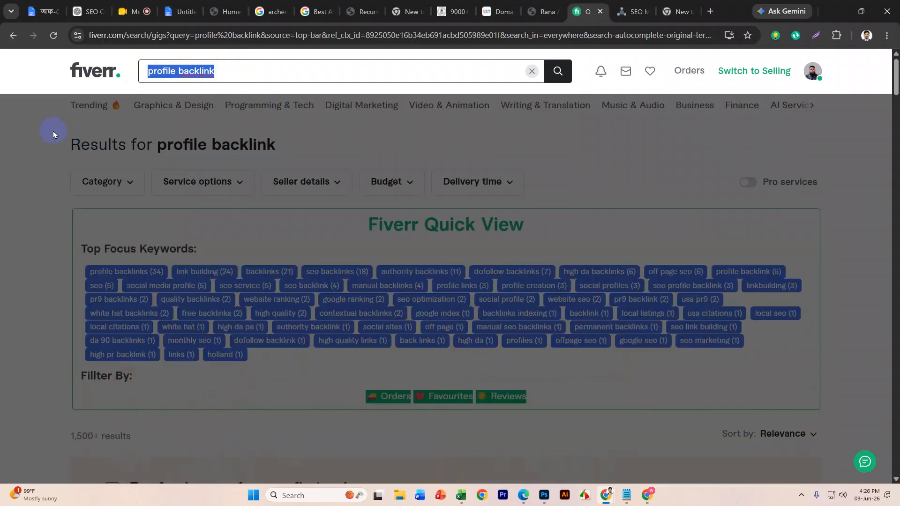
click(108, 144)
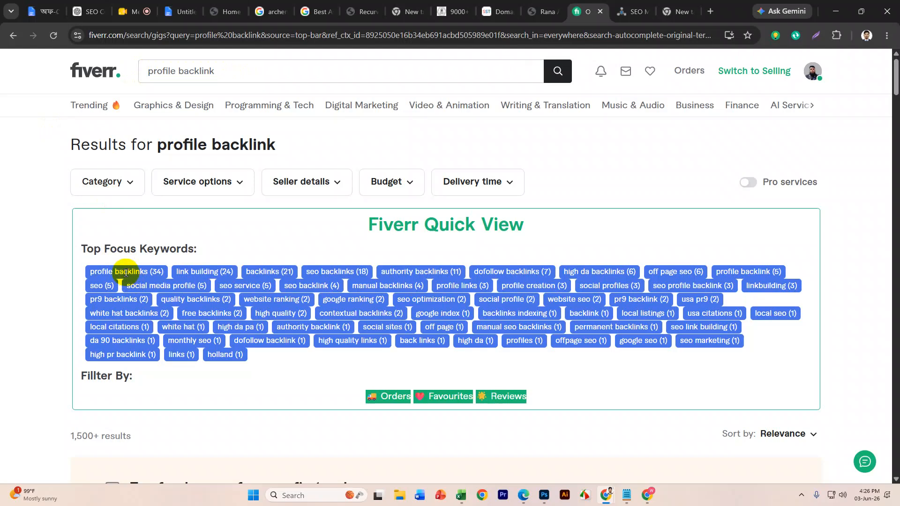
drag(148, 272, 89, 274)
key(ctrl+c)
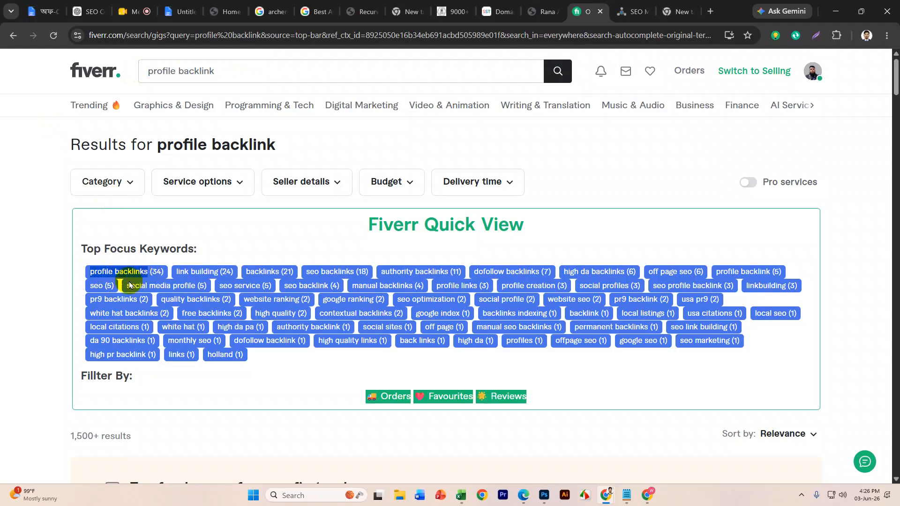
drag(220, 72, 134, 81)
key(ctrl+v)
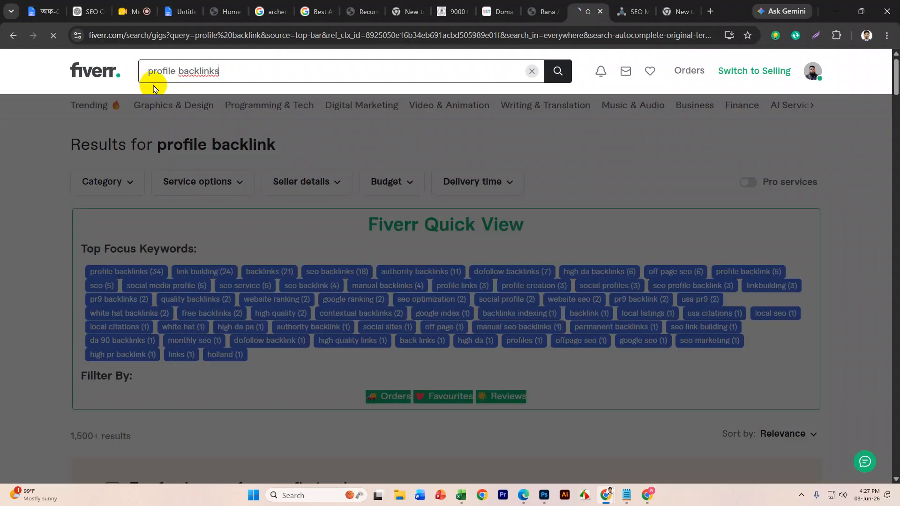
key(Return)
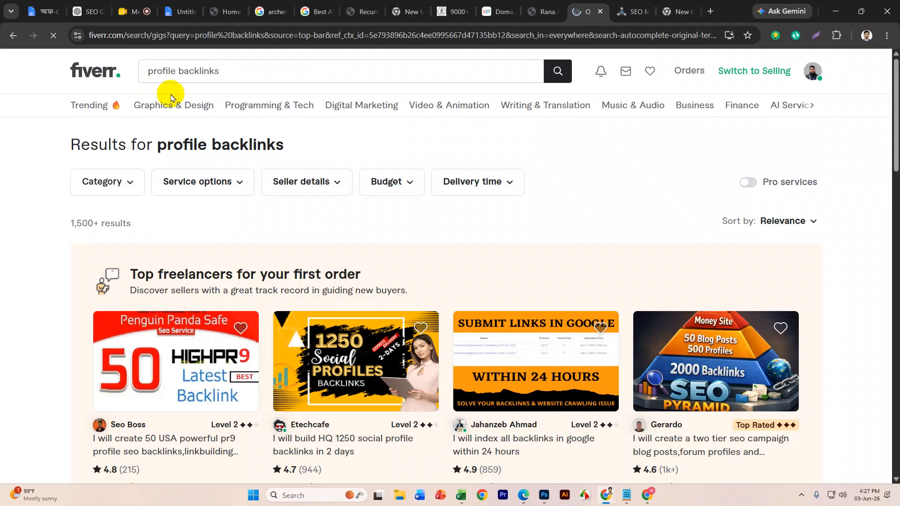
scroll(221, 241, down, 4)
scroll(211, 185, down, 2)
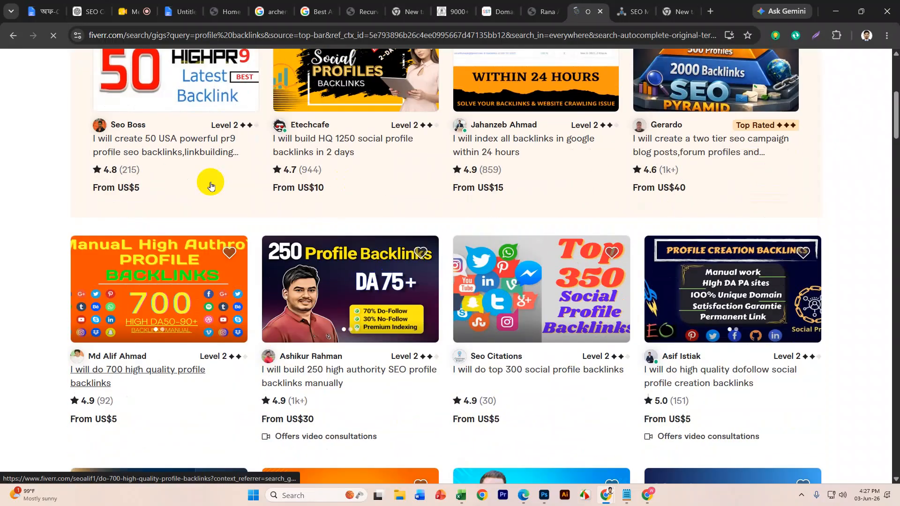
scroll(211, 185, up, 5)
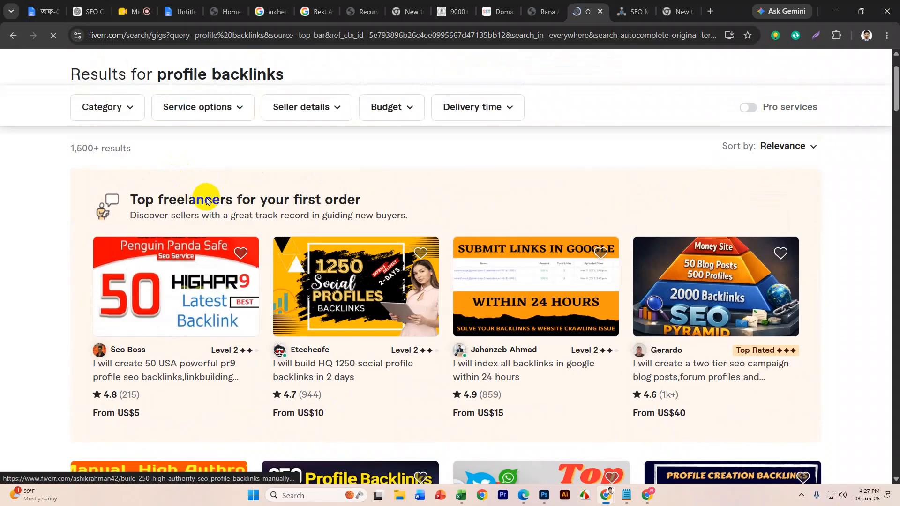
scroll(262, 300, down, 2)
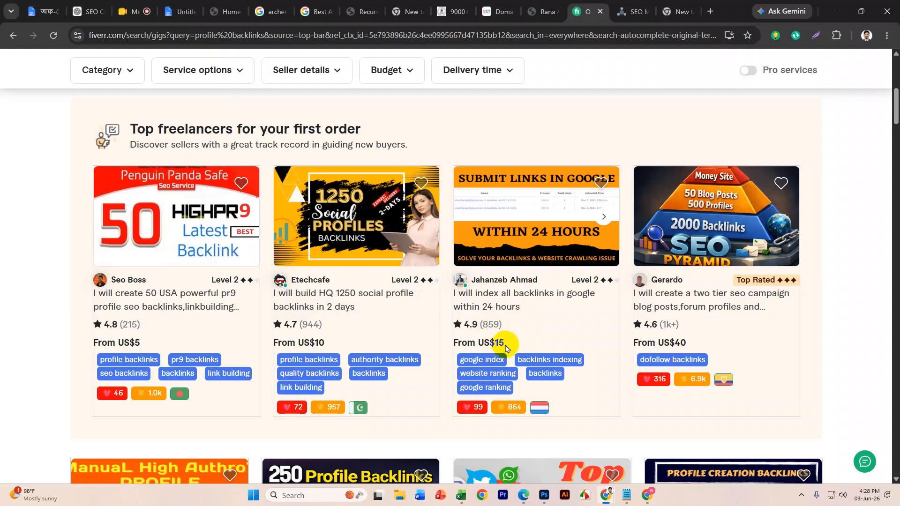
scroll(506, 347, down, 5)
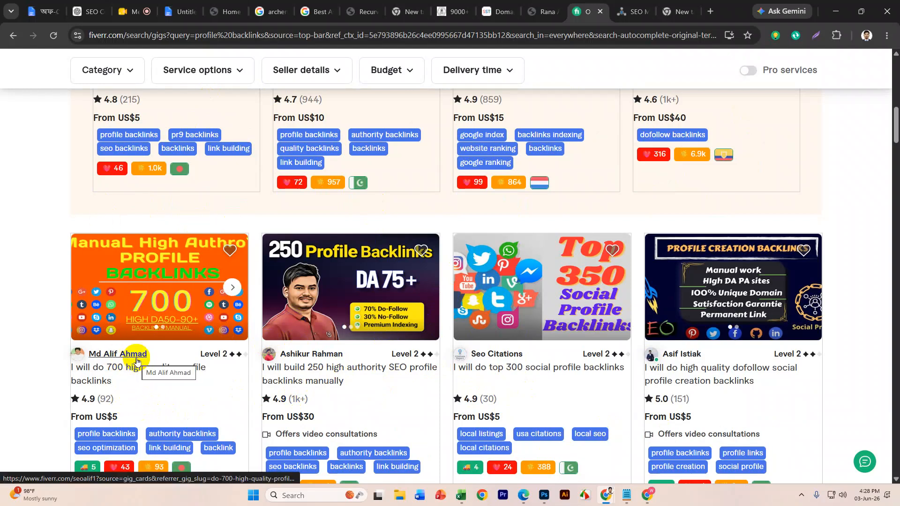
scroll(136, 361, up, 5)
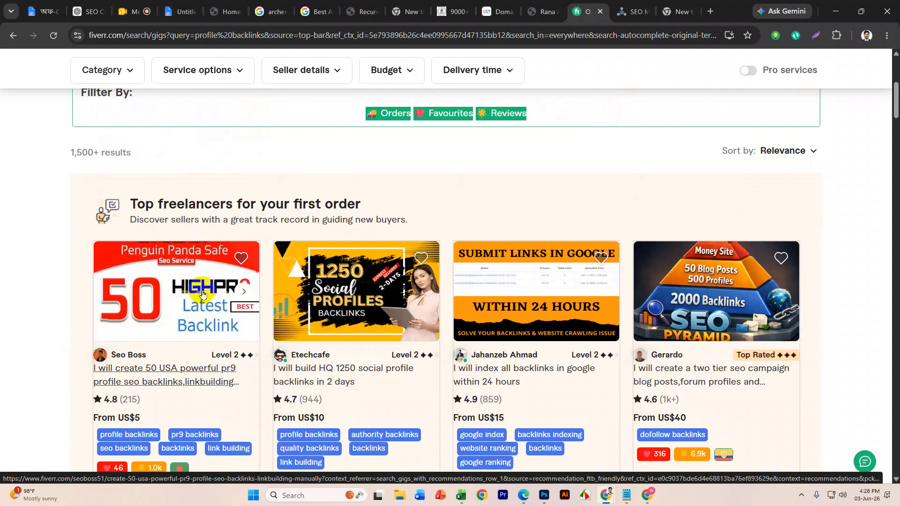
scroll(234, 296, down, 2)
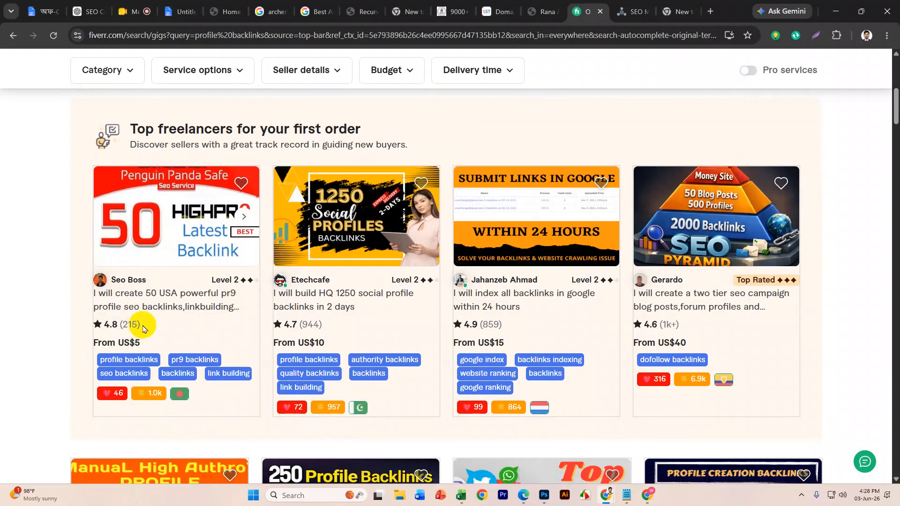
drag(143, 325, 123, 325)
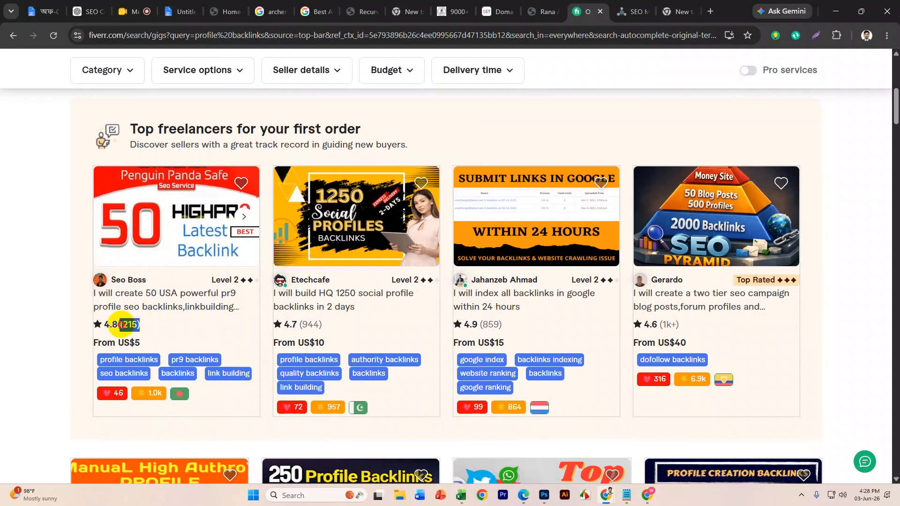
drag(123, 325, 139, 323)
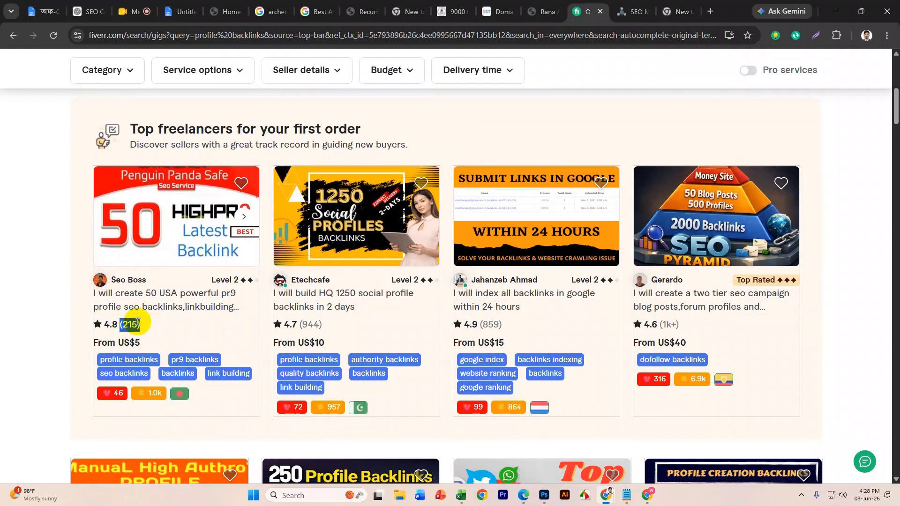
click(140, 323)
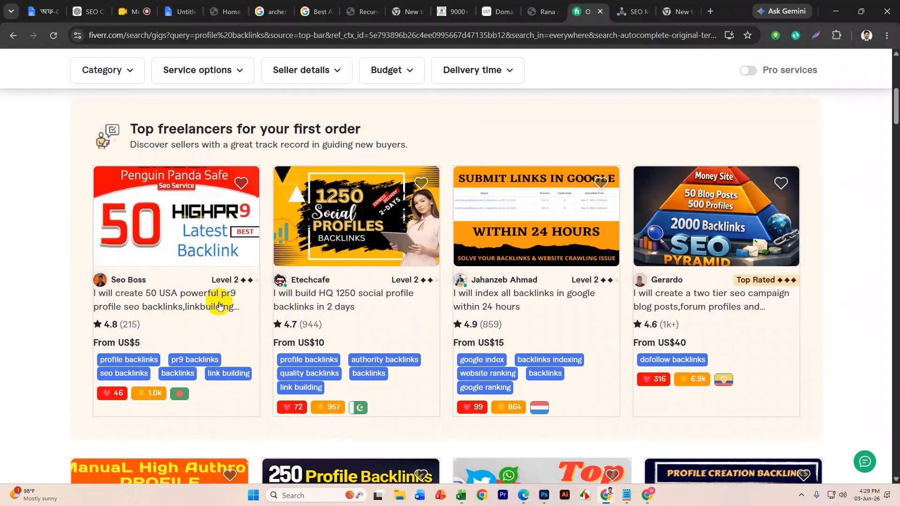
Step: Open the first three profile backlink gigs in new tabs and view the first
right_click(192, 232)
click(237, 169)
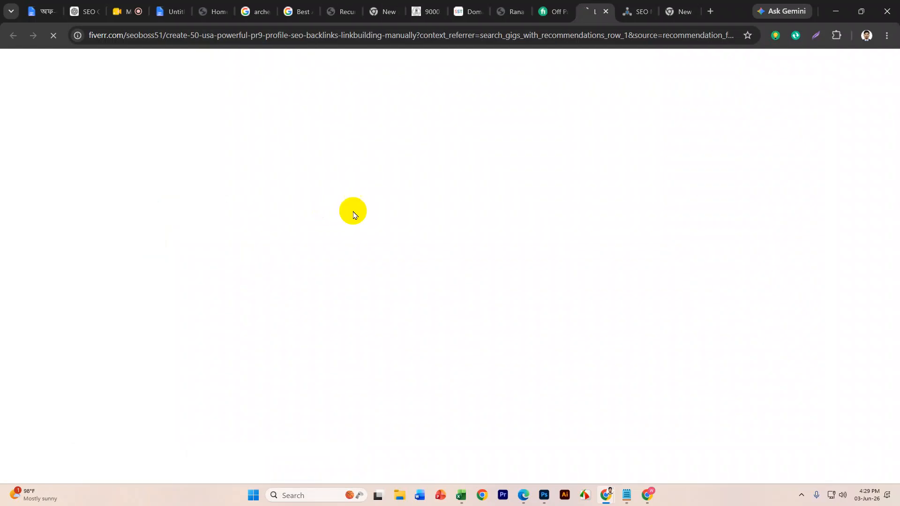
click(557, 11)
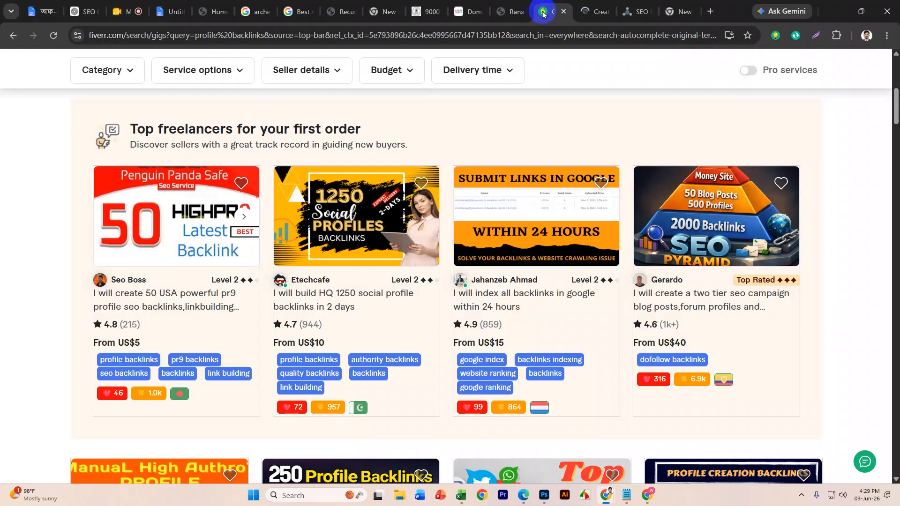
right_click(341, 211)
click(413, 224)
right_click(507, 211)
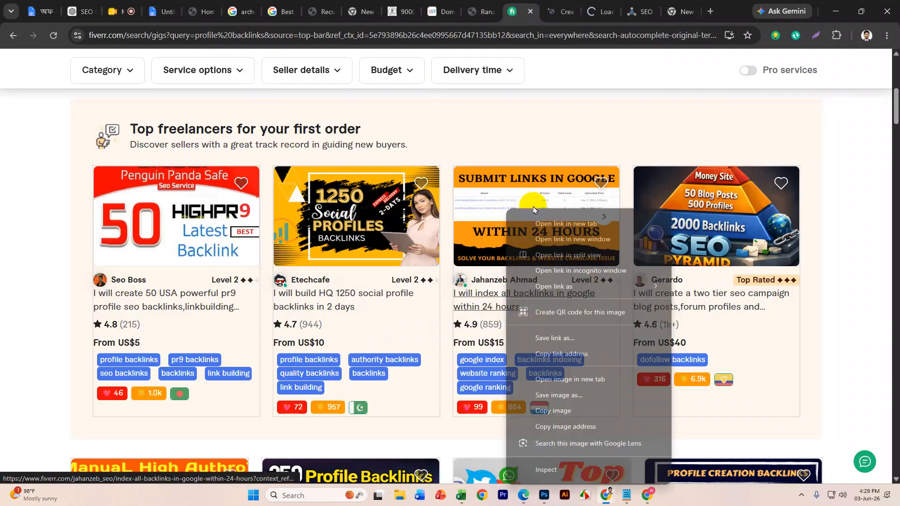
click(559, 224)
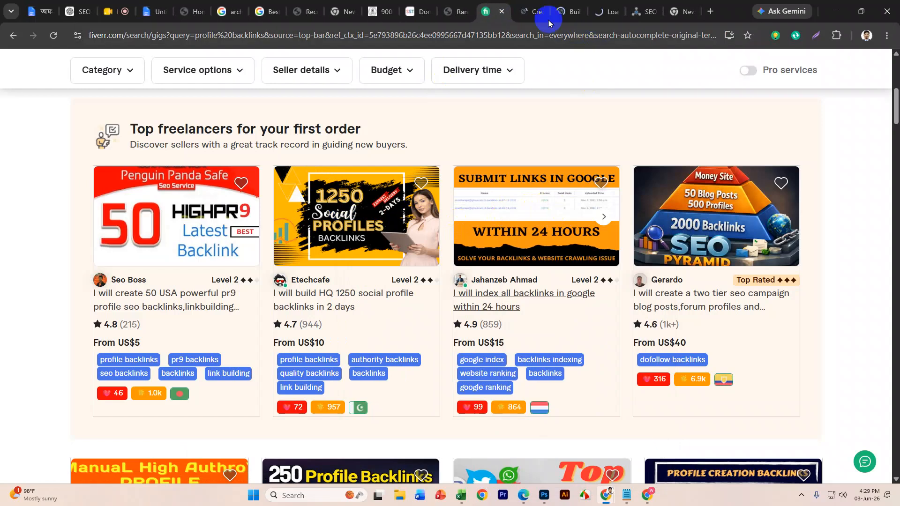
click(521, 13)
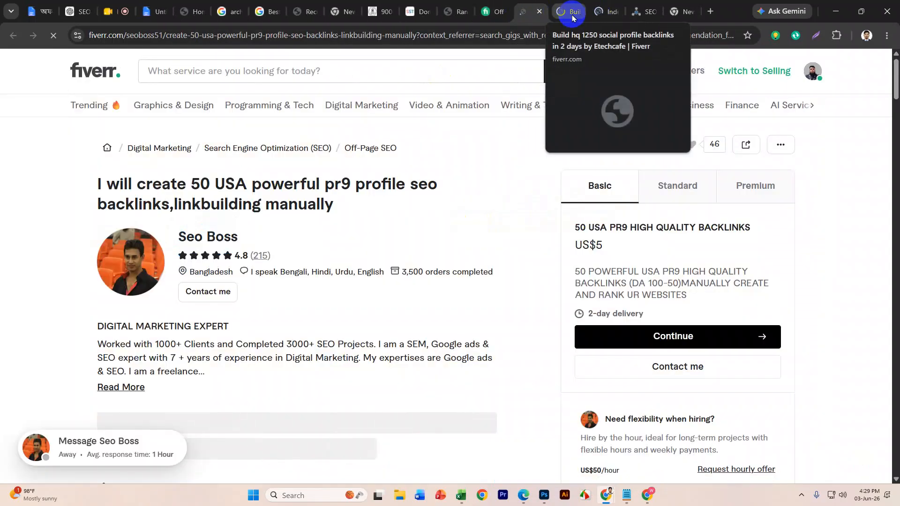
Step: Expand the PR9 gig's description and highlight its profile backlinks line and Website URL, Keywords, Short Description requirements
scroll(181, 273, down, 1)
scroll(180, 273, down, 3)
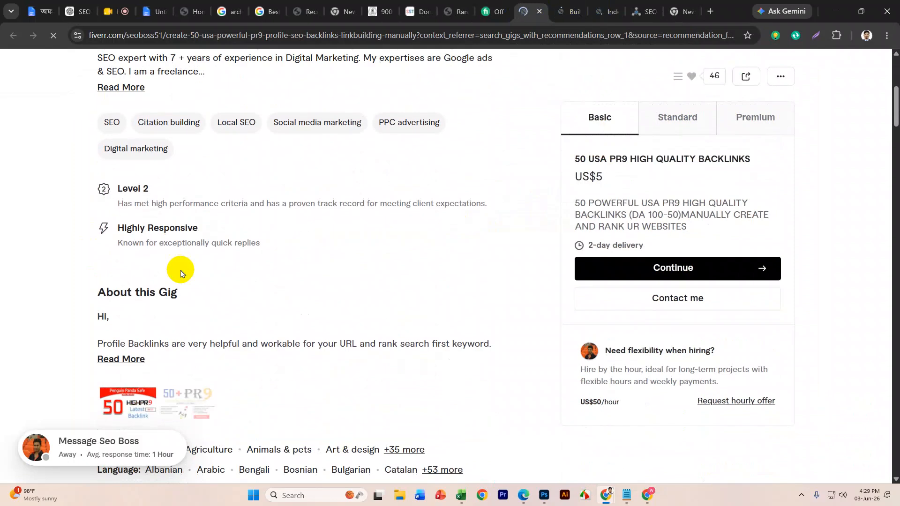
click(127, 284)
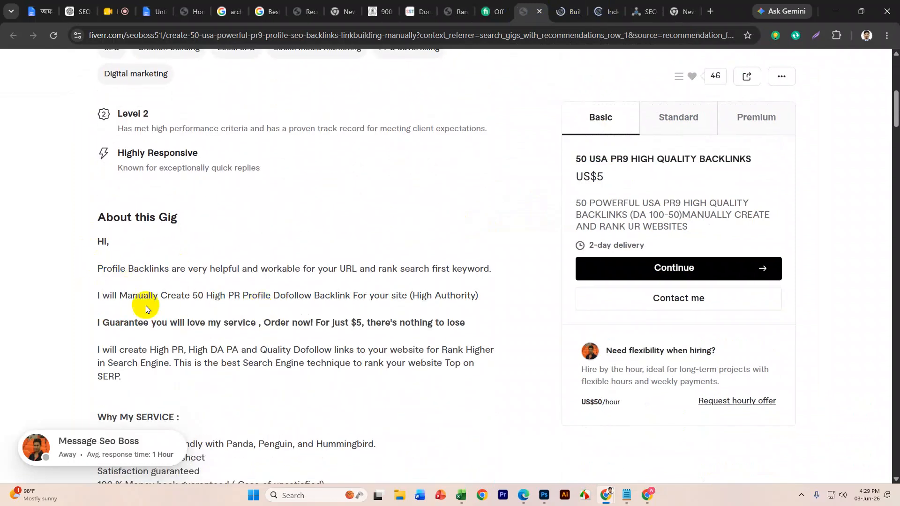
scroll(135, 291, down, 2)
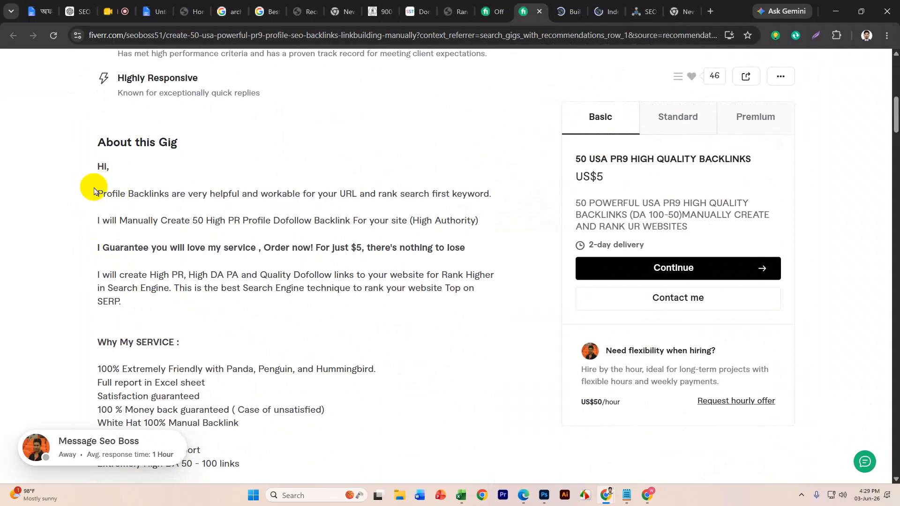
drag(94, 192, 489, 192)
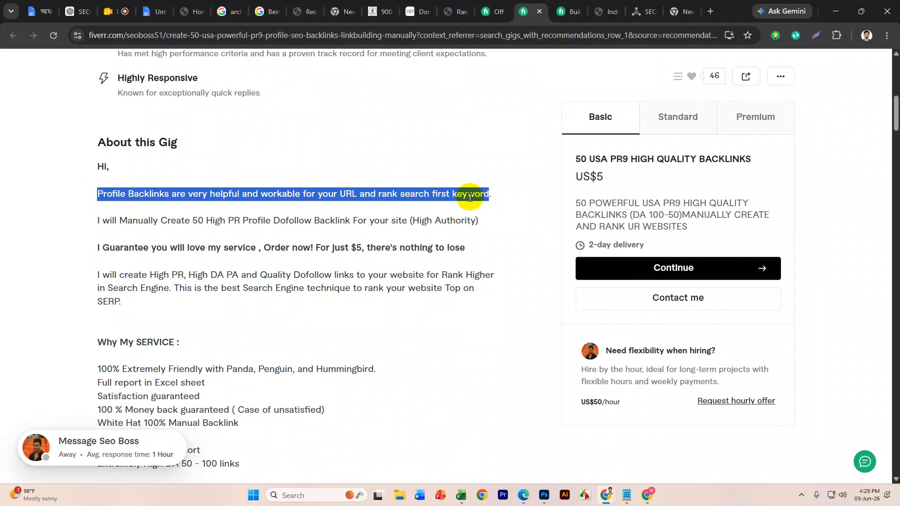
scroll(69, 223, down, 2)
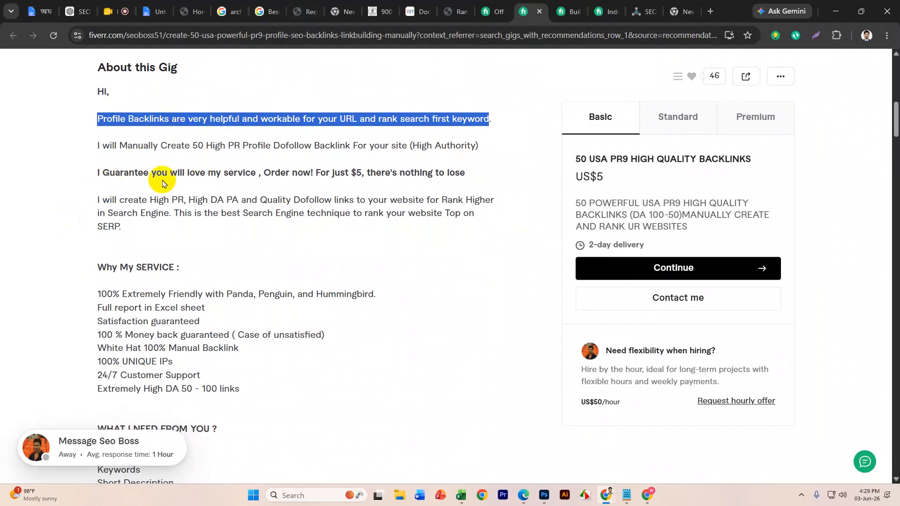
scroll(148, 249, down, 3)
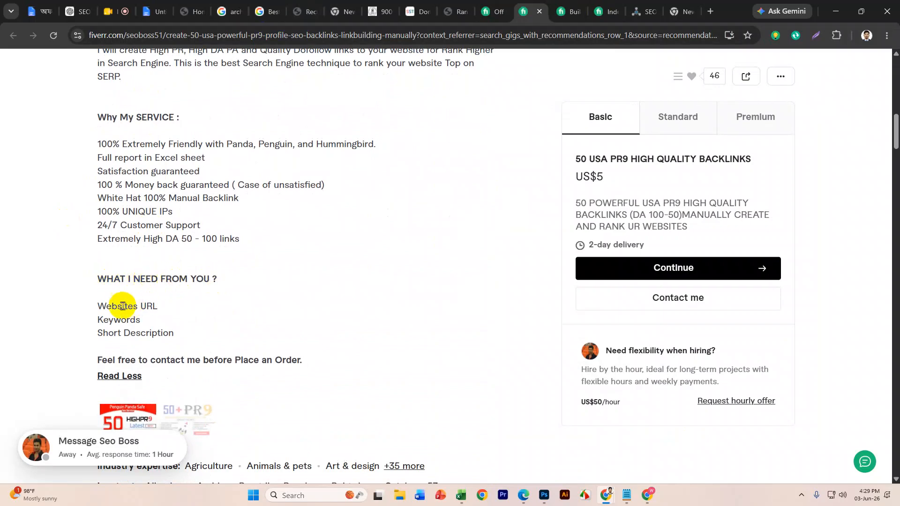
drag(157, 306, 99, 306)
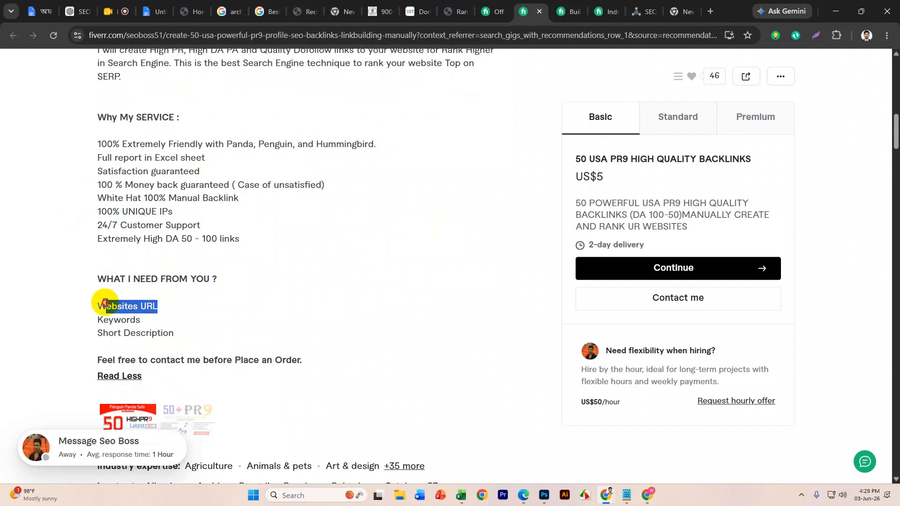
drag(151, 321, 95, 319)
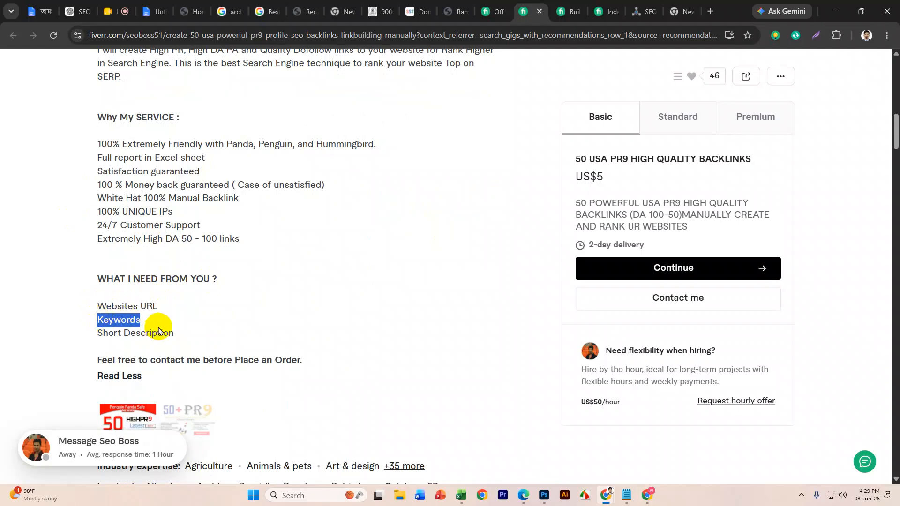
drag(173, 330, 81, 326)
Step: Collapse and re-expand the About this Gig description to show it in full
click(136, 376)
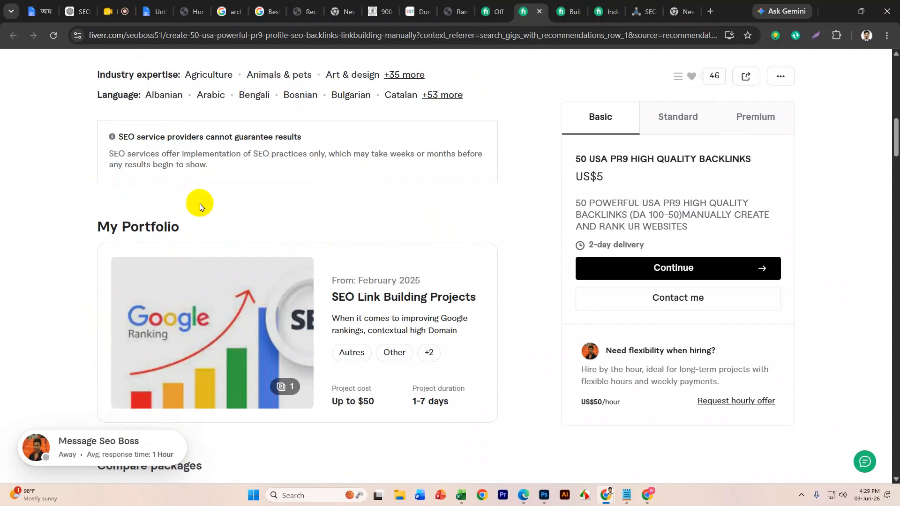
scroll(197, 211, up, 5)
scroll(156, 217, down, 5)
scroll(147, 202, up, 3)
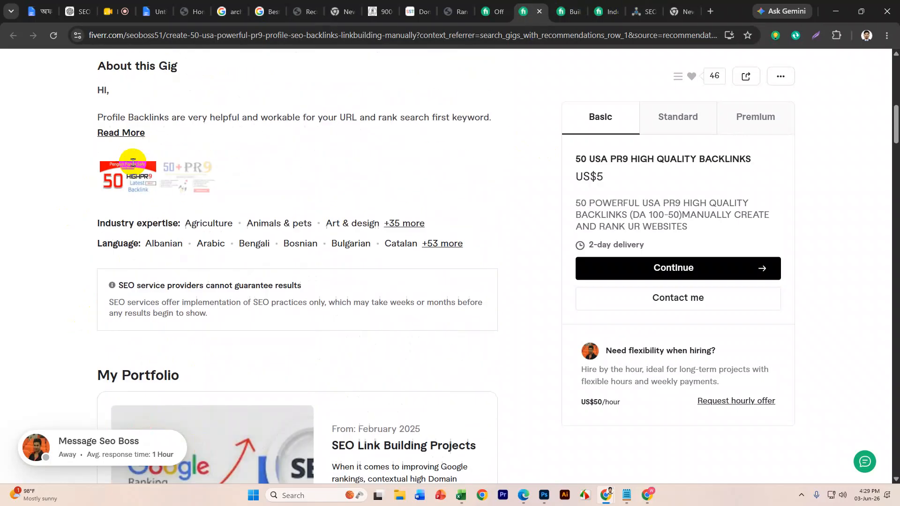
click(118, 136)
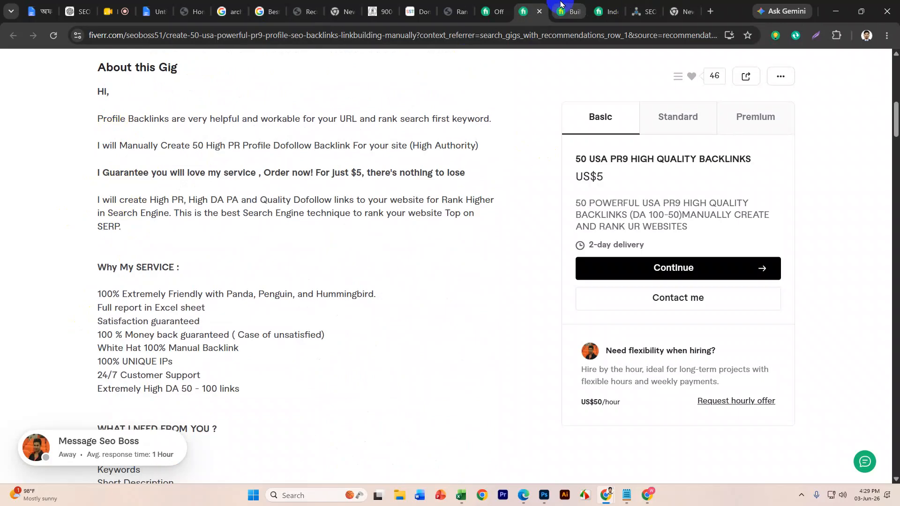
Step: Review the full feature list of Fiverr's US$10 gig for 250 social profile backlinks, noting '100% Complete Profiles'
click(561, 8)
scroll(187, 225, down, 5)
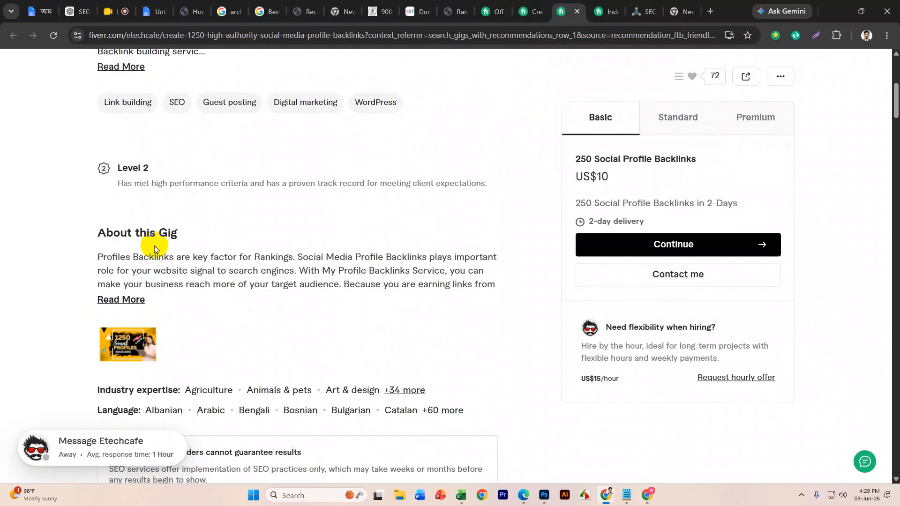
click(118, 299)
scroll(197, 305, down, 3)
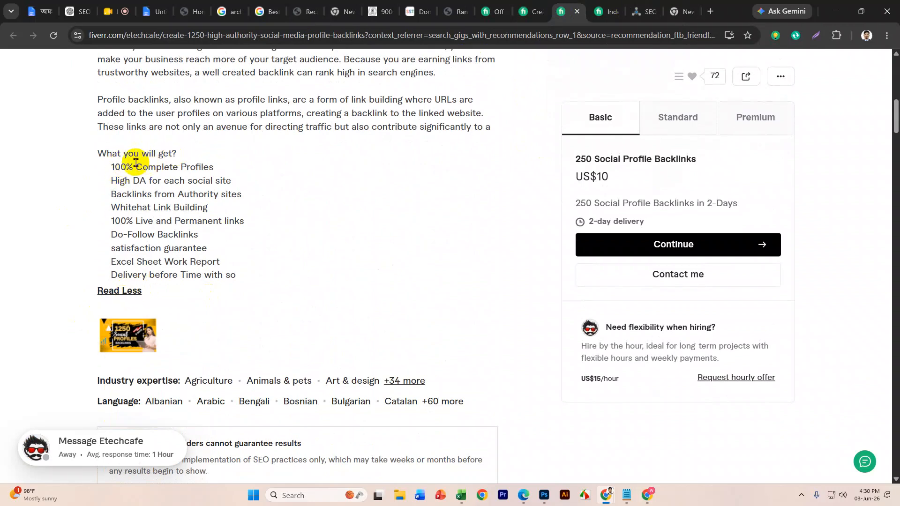
drag(110, 164, 221, 167)
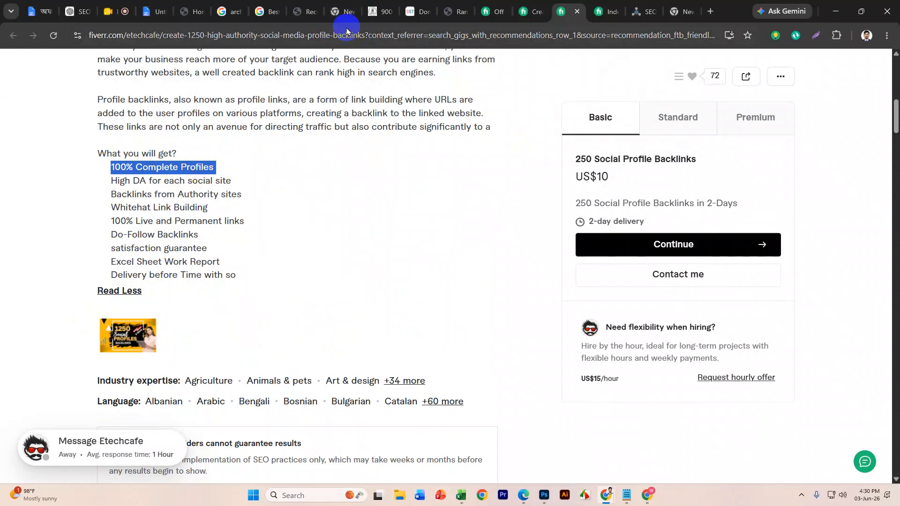
click(398, 11)
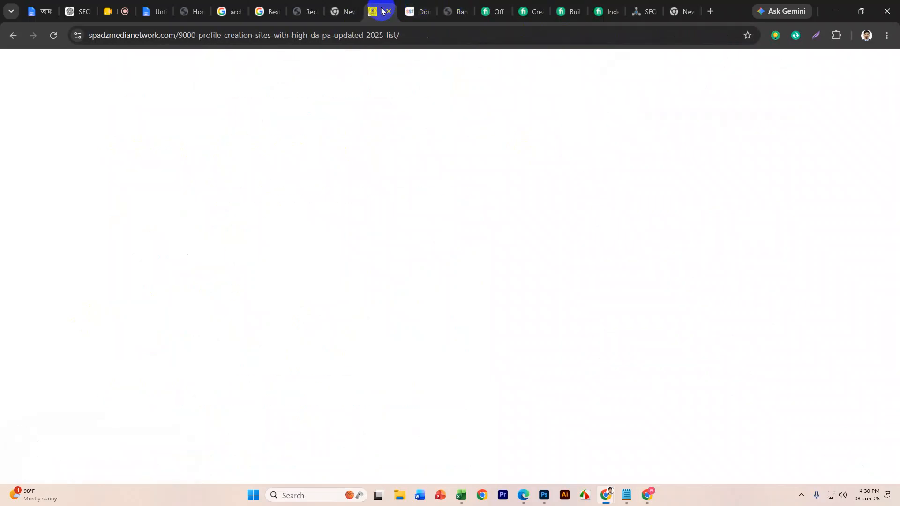
Step: Check the new organesh member profile's Info details and website link, then return to the Fiverr gigs
click(415, 12)
click(448, 13)
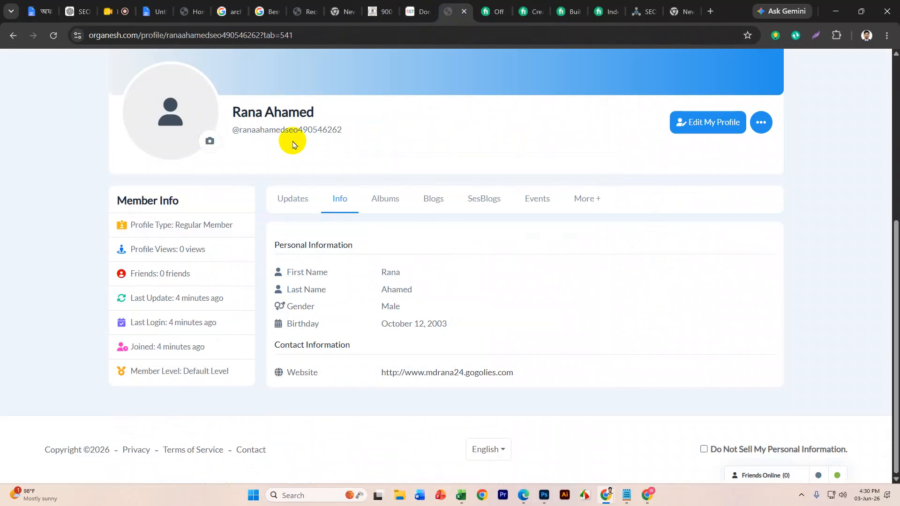
scroll(305, 131, up, 5)
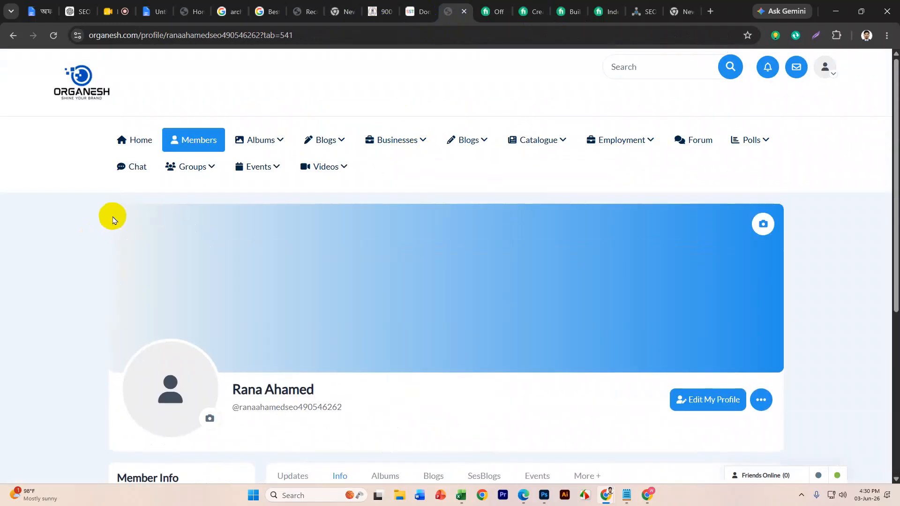
scroll(319, 408, down, 3)
scroll(347, 398, down, 2)
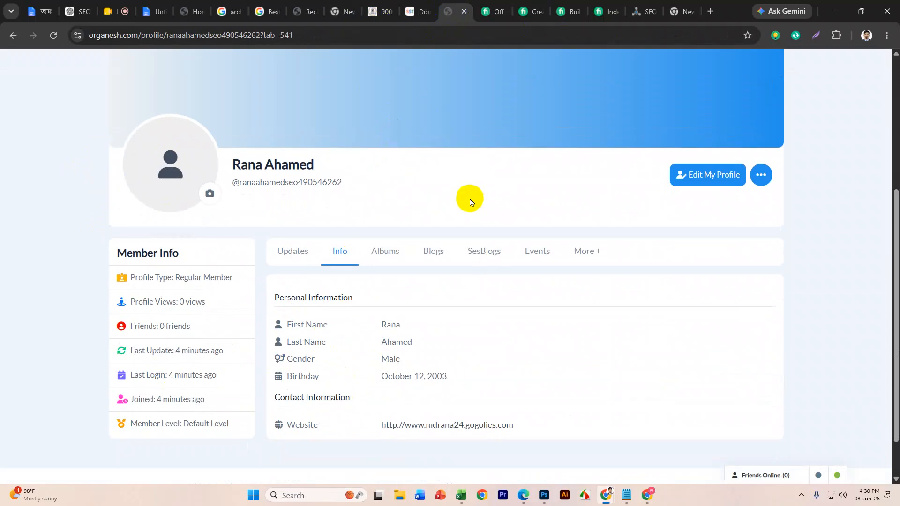
click(604, 12)
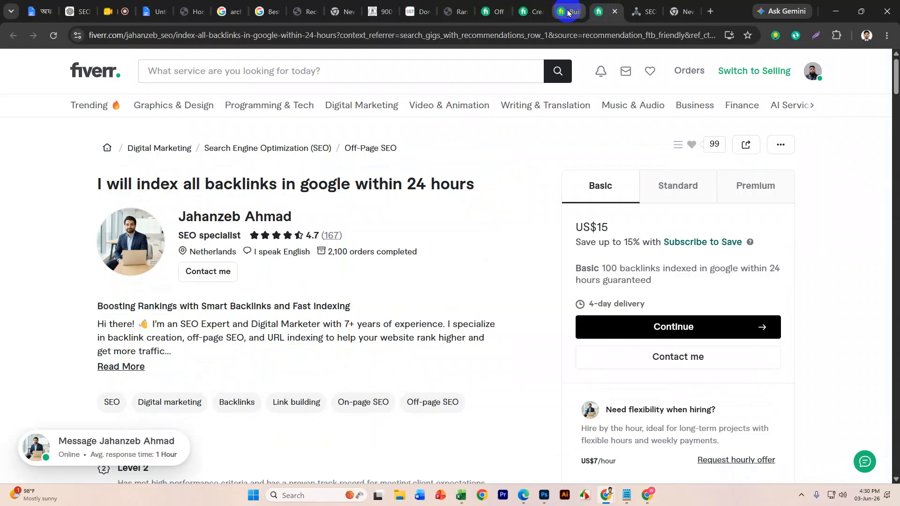
click(569, 13)
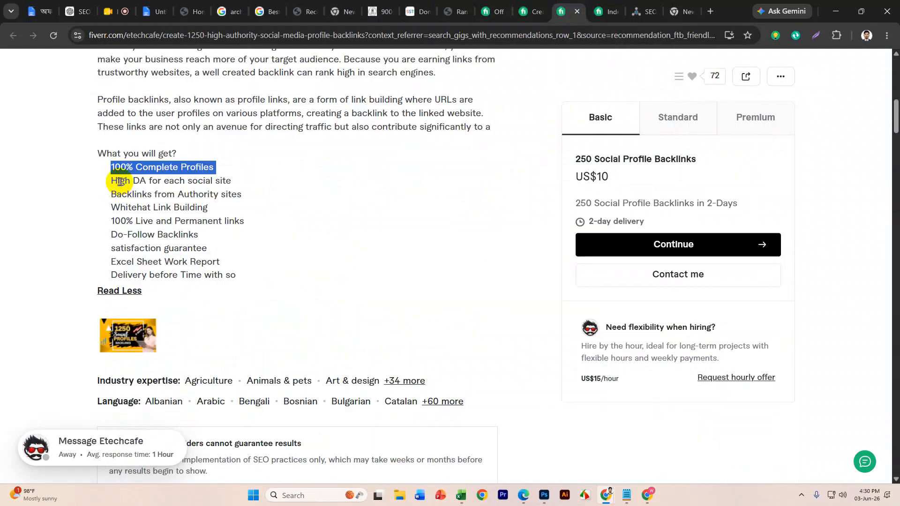
drag(108, 183, 237, 187)
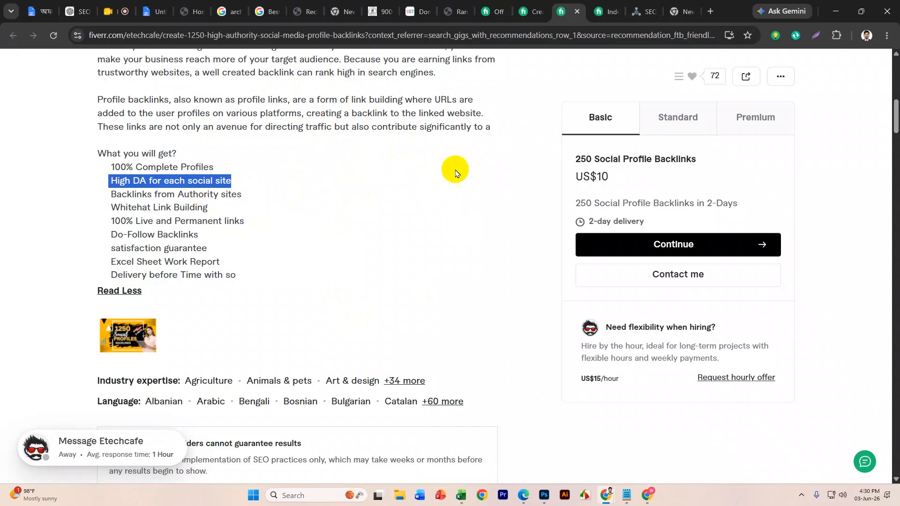
drag(115, 196, 247, 202)
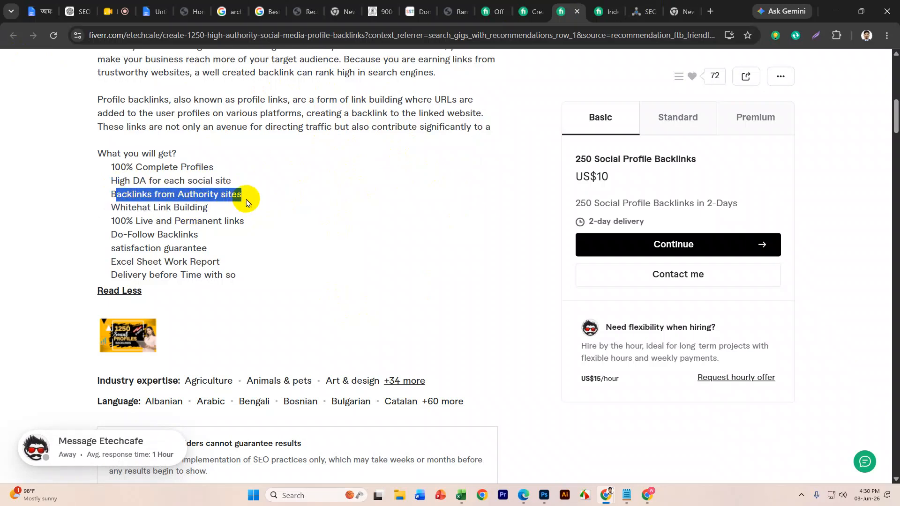
click(107, 191)
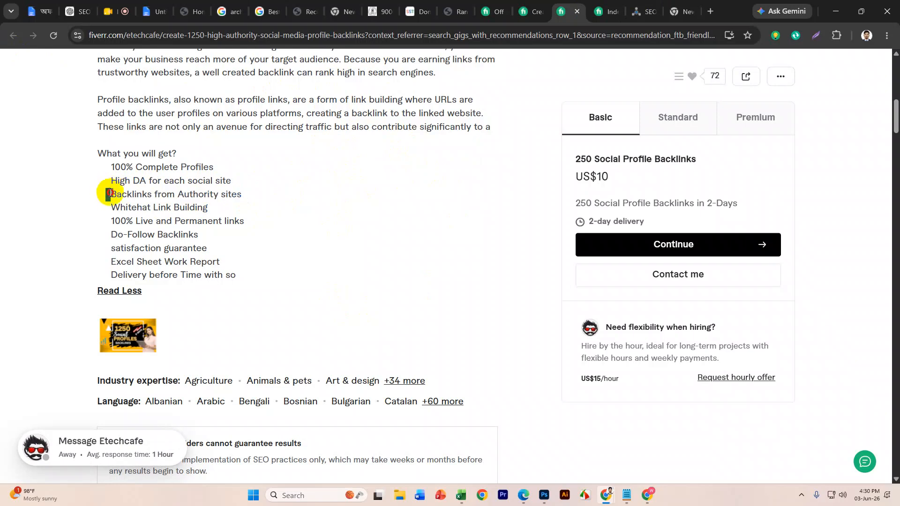
drag(108, 194, 258, 197)
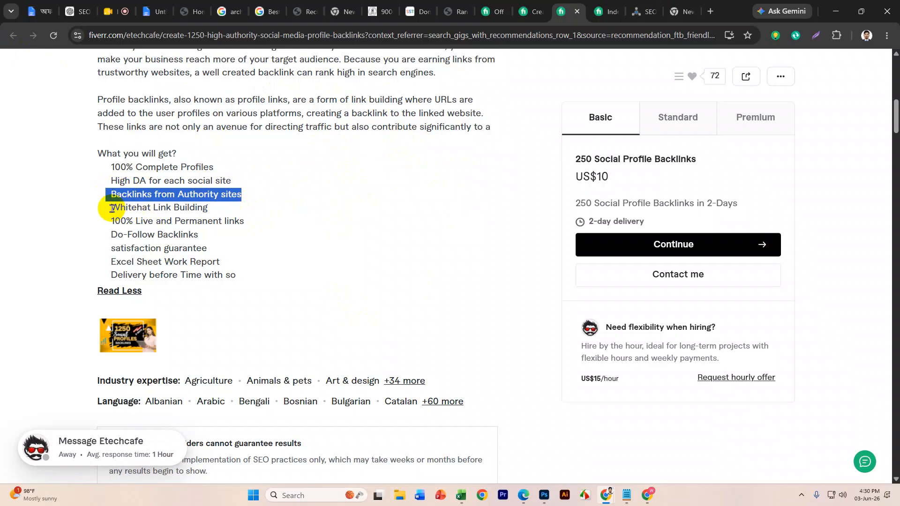
drag(112, 208, 210, 214)
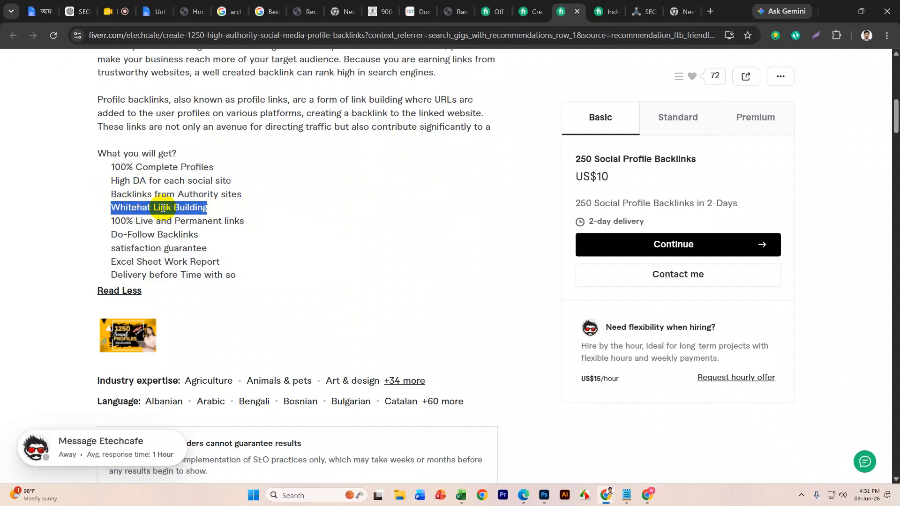
drag(197, 232, 100, 226)
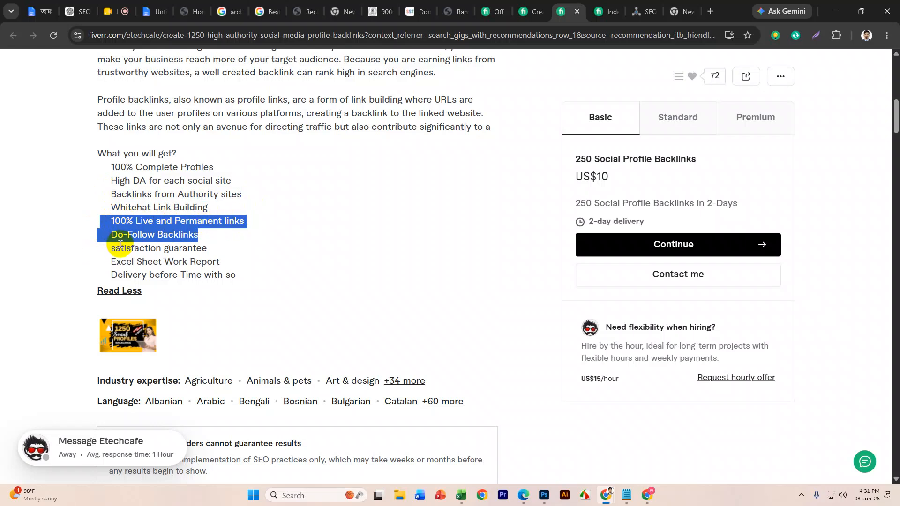
drag(105, 249, 215, 245)
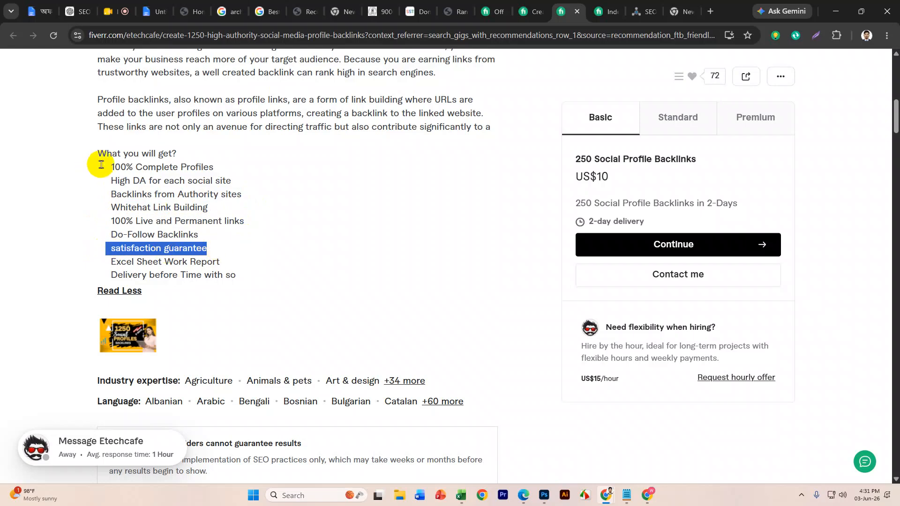
drag(99, 166, 209, 248)
drag(100, 261, 235, 277)
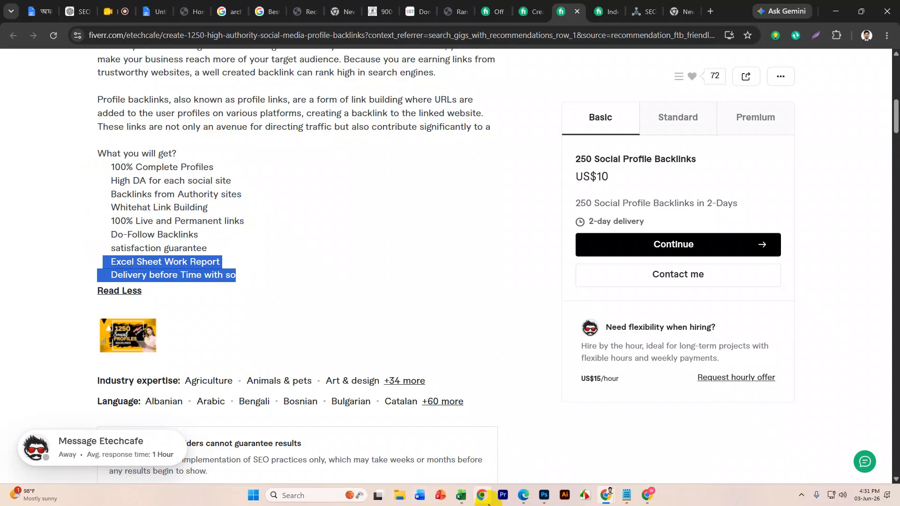
mouse_move(458, 502)
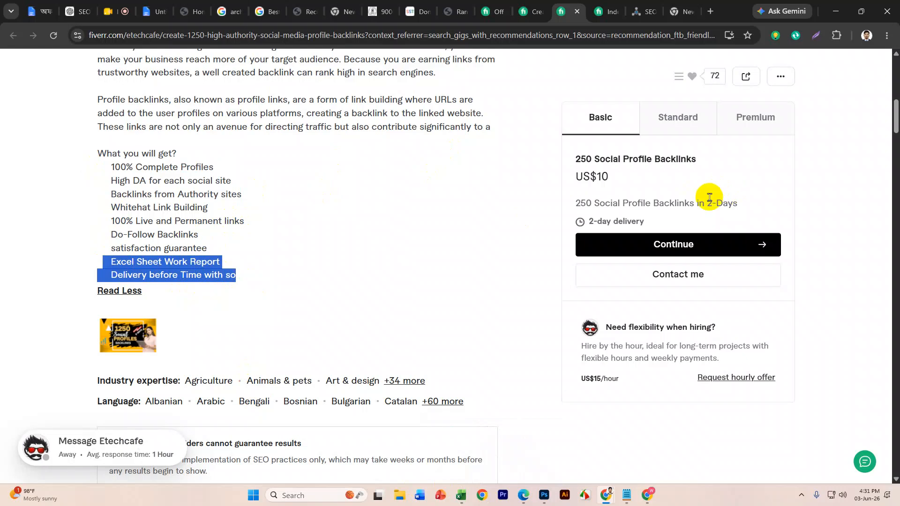
drag(706, 201, 745, 202)
drag(575, 207, 601, 203)
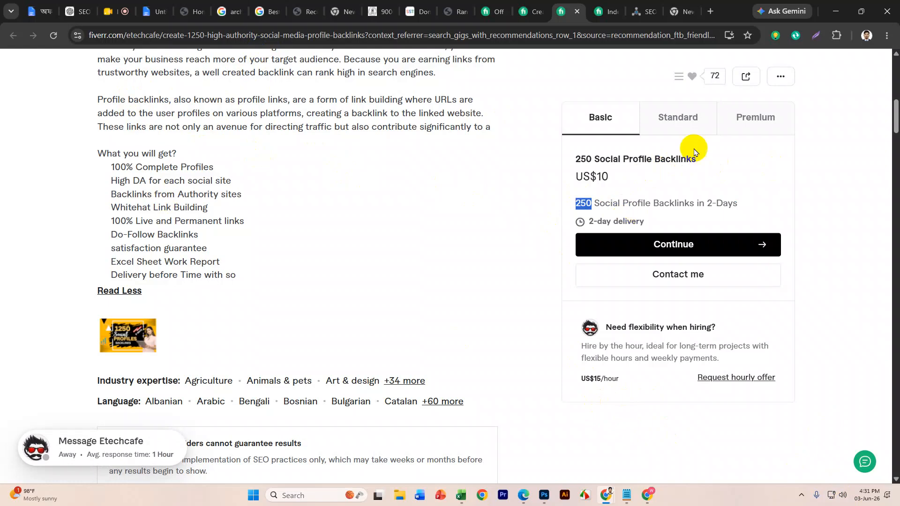
click(678, 125)
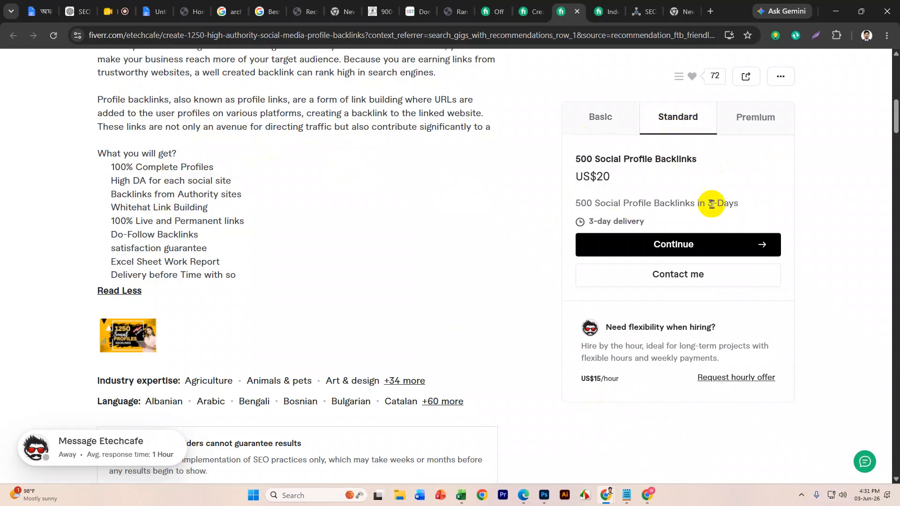
click(626, 129)
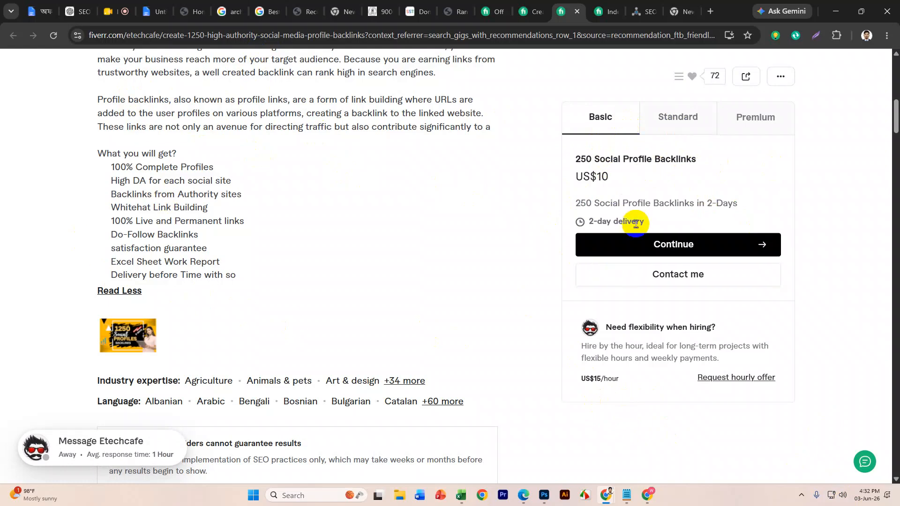
drag(708, 203, 754, 203)
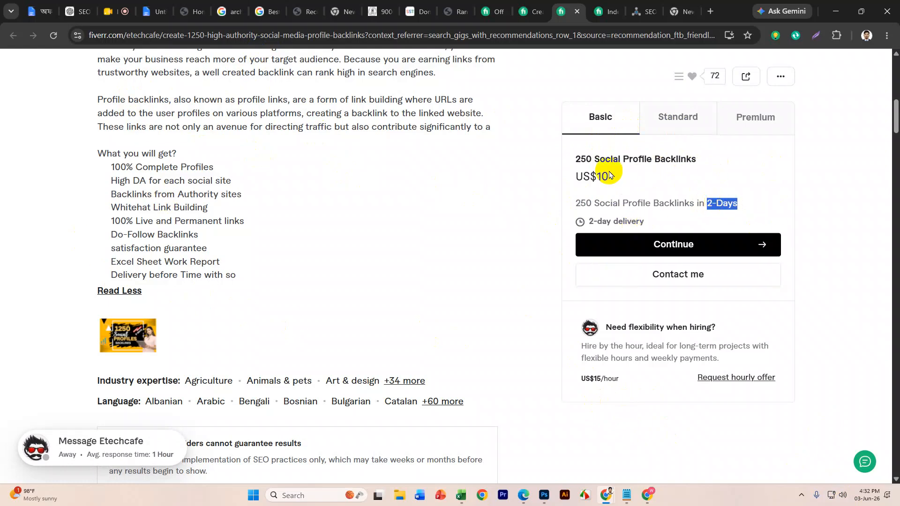
drag(594, 162, 353, 153)
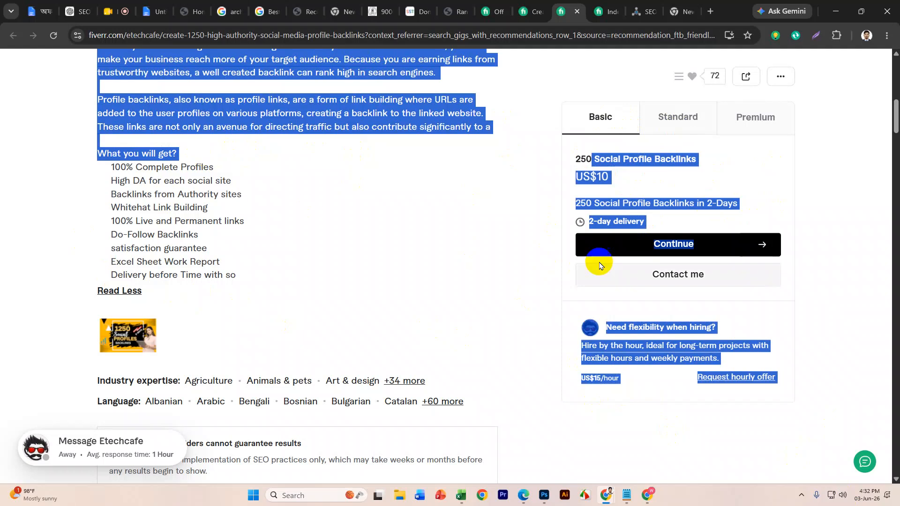
click(598, 158)
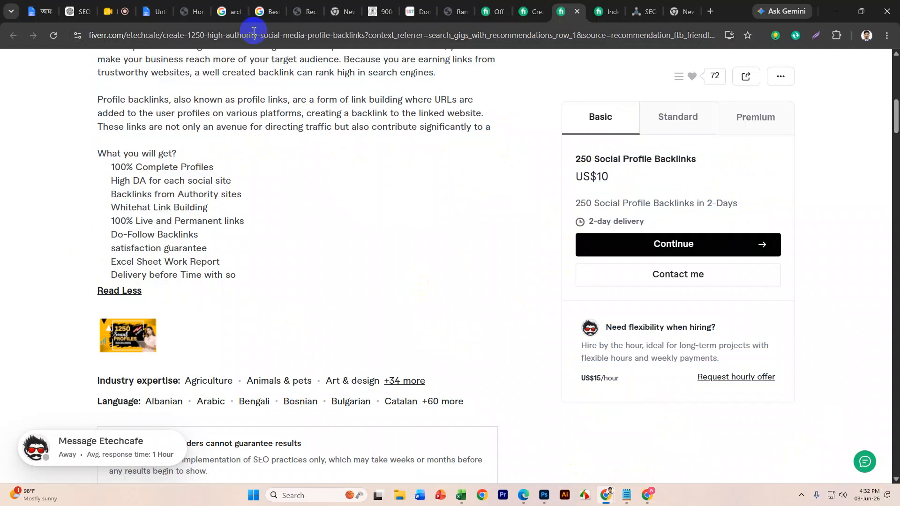
scroll(263, 276, up, 8)
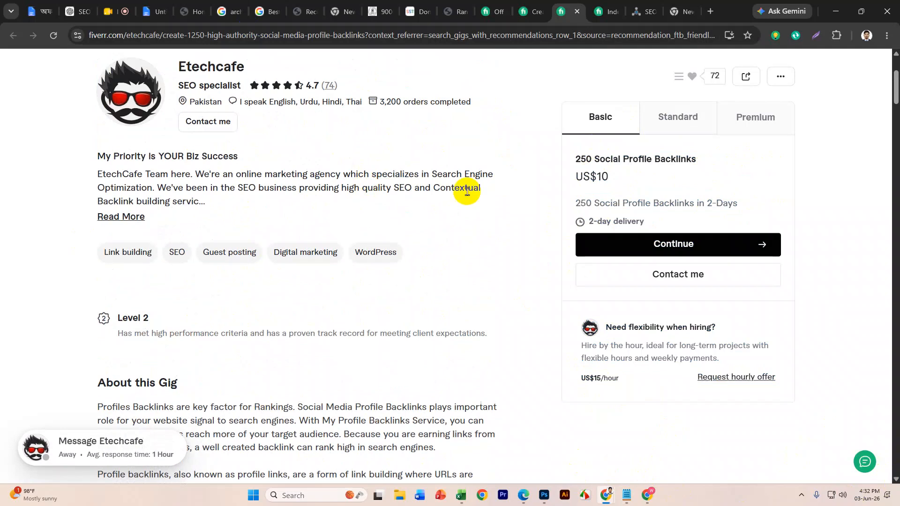